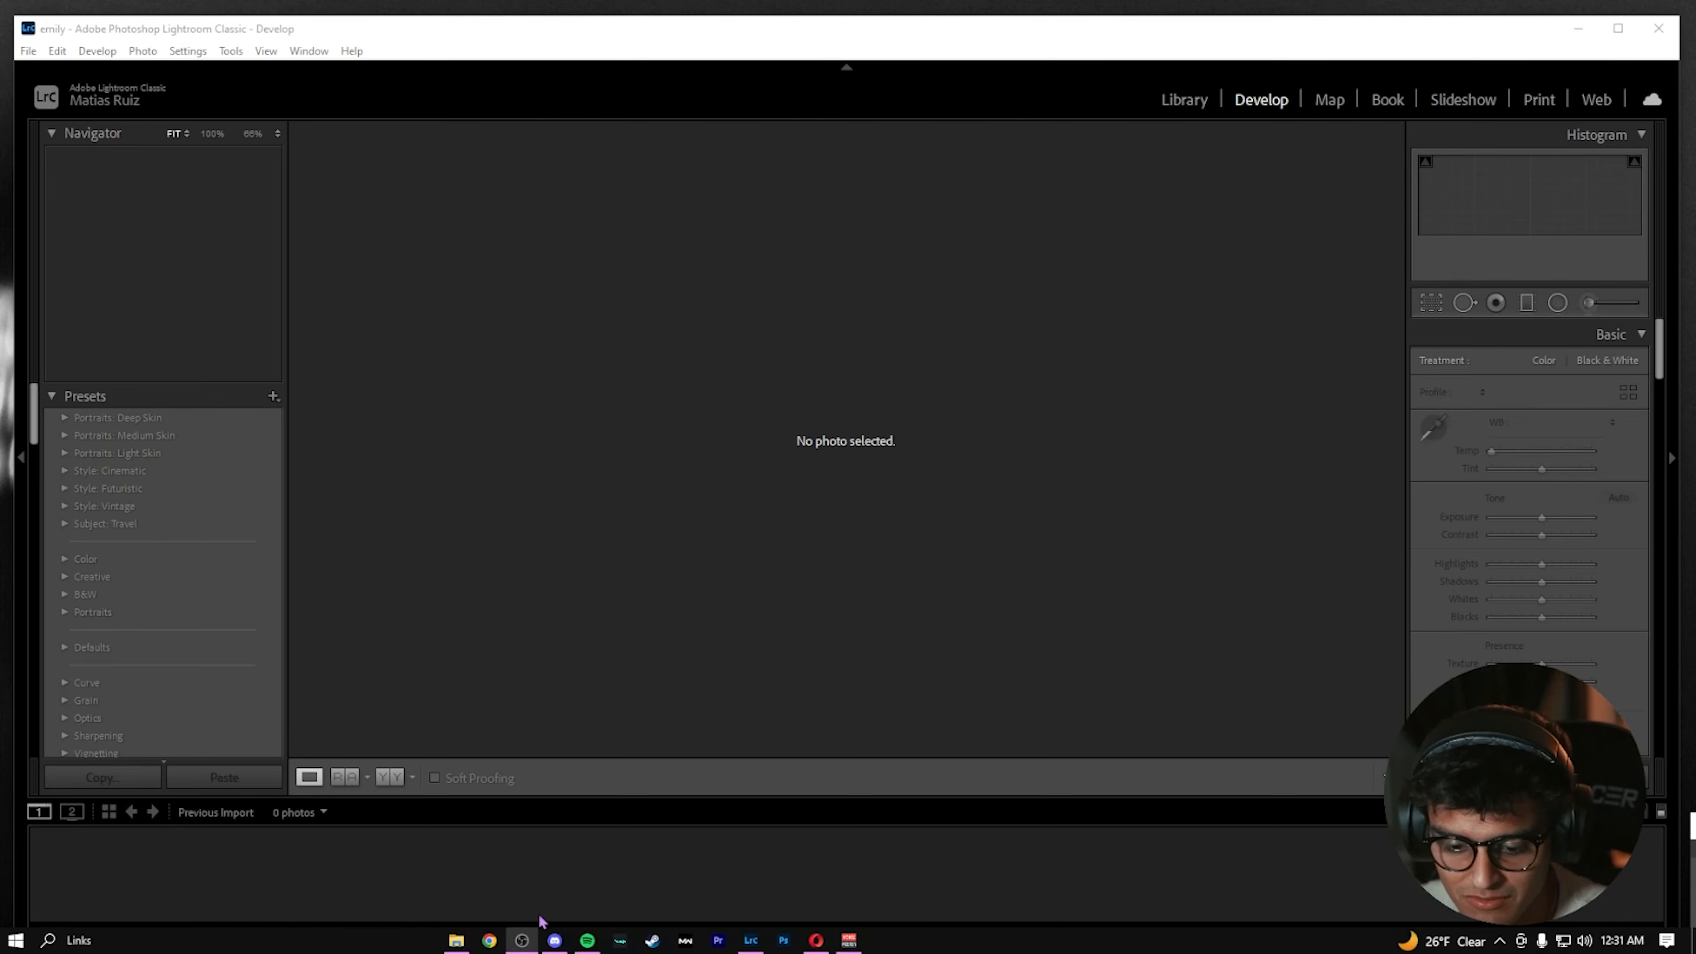
Switch to File Explorer and open the 101CANON folder inside DCIM on the TMKFEST (E:) drive
{"action": "left_click", "coordinate": [456, 939]}
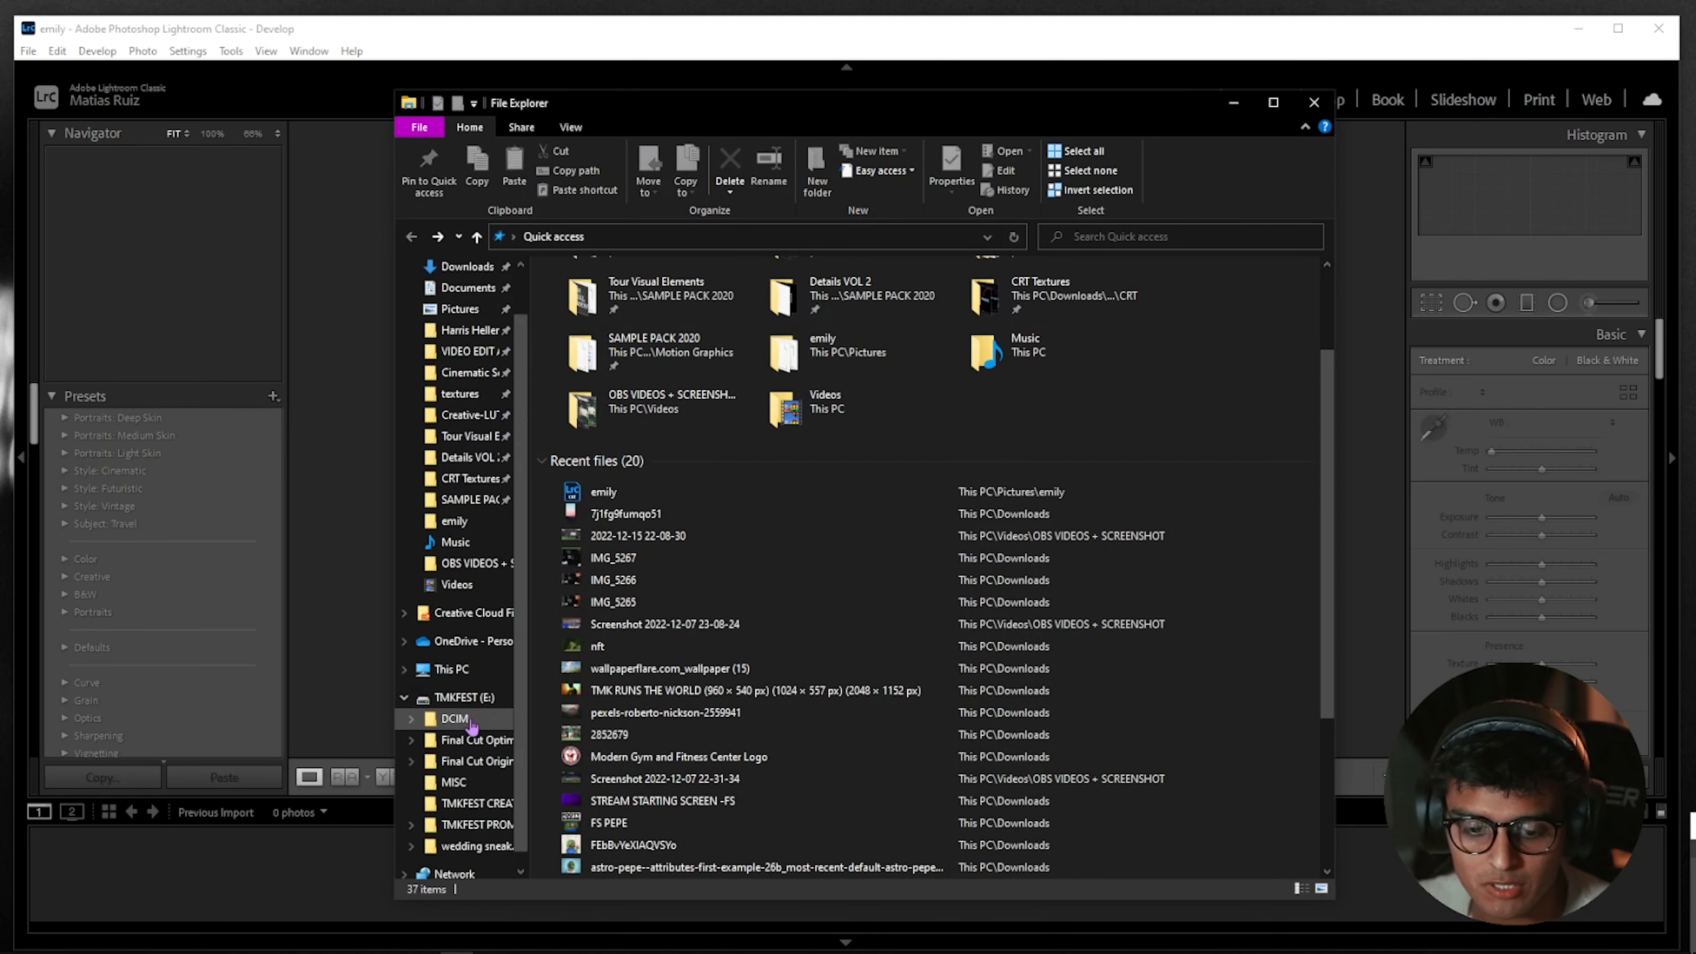
{"action": "scroll", "coordinate": [460, 708], "scroll_direction": "down", "scroll_amount": 2}
{"action": "left_click", "coordinate": [455, 697]}
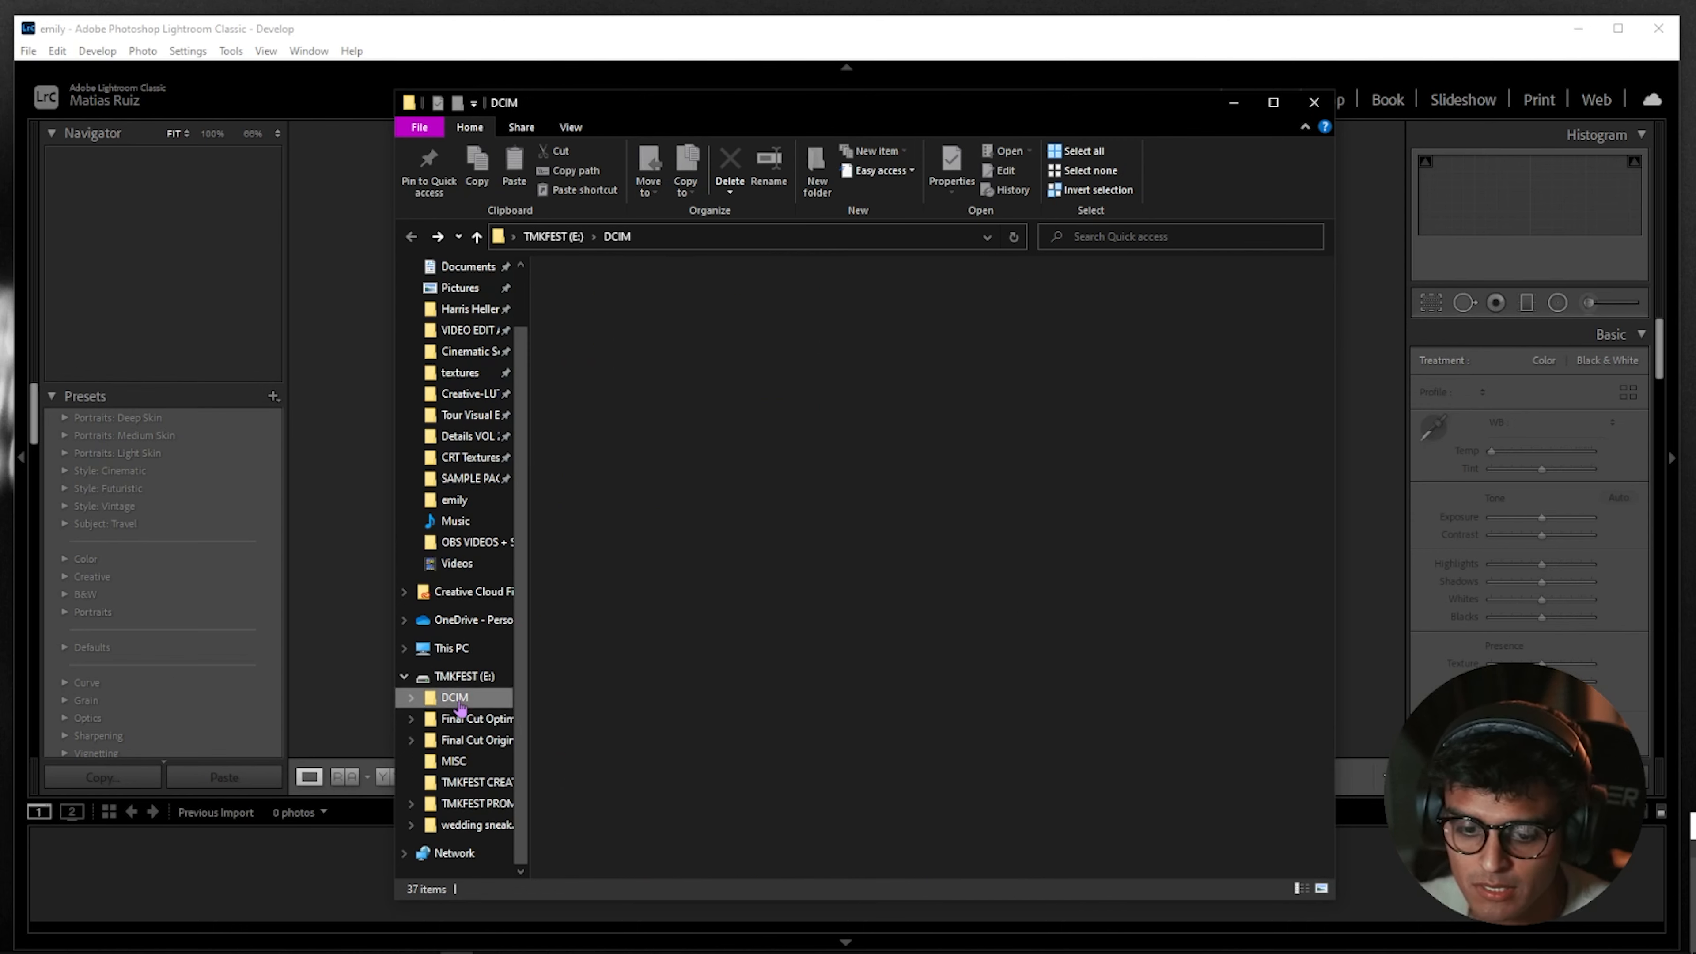
{"action": "double_click", "coordinate": [601, 311]}
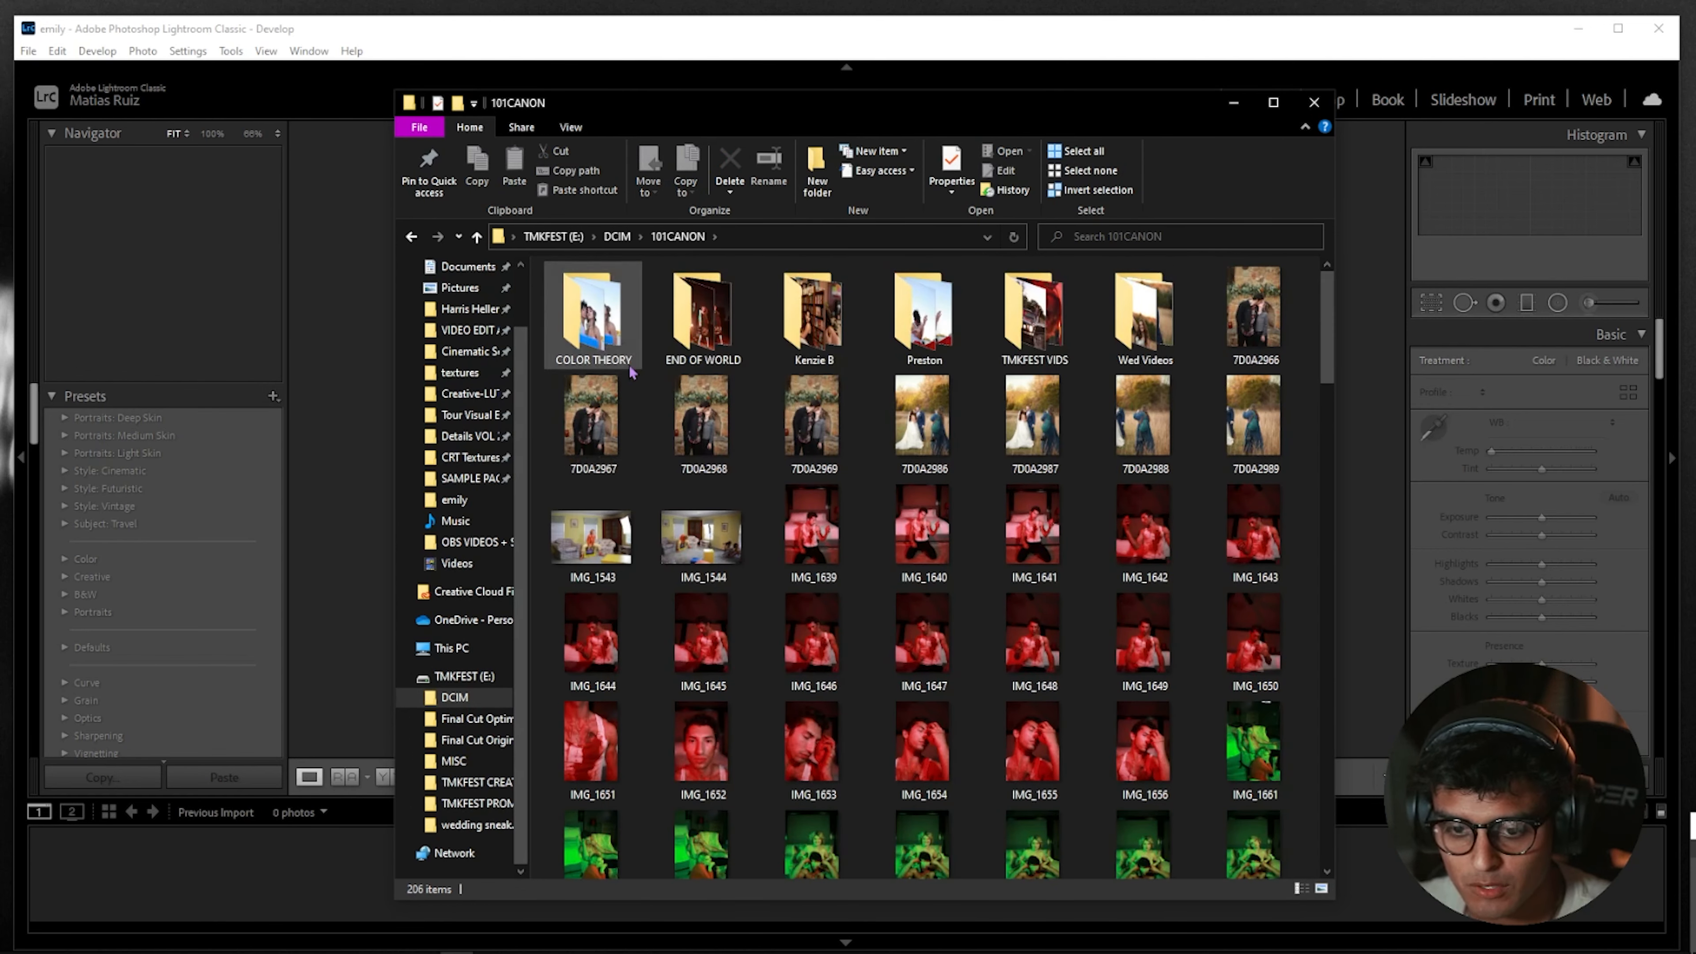
Look through the photos in the COLOR THEORY folder and in its parent folder 101CANON
{"action": "double_click", "coordinate": [598, 327]}
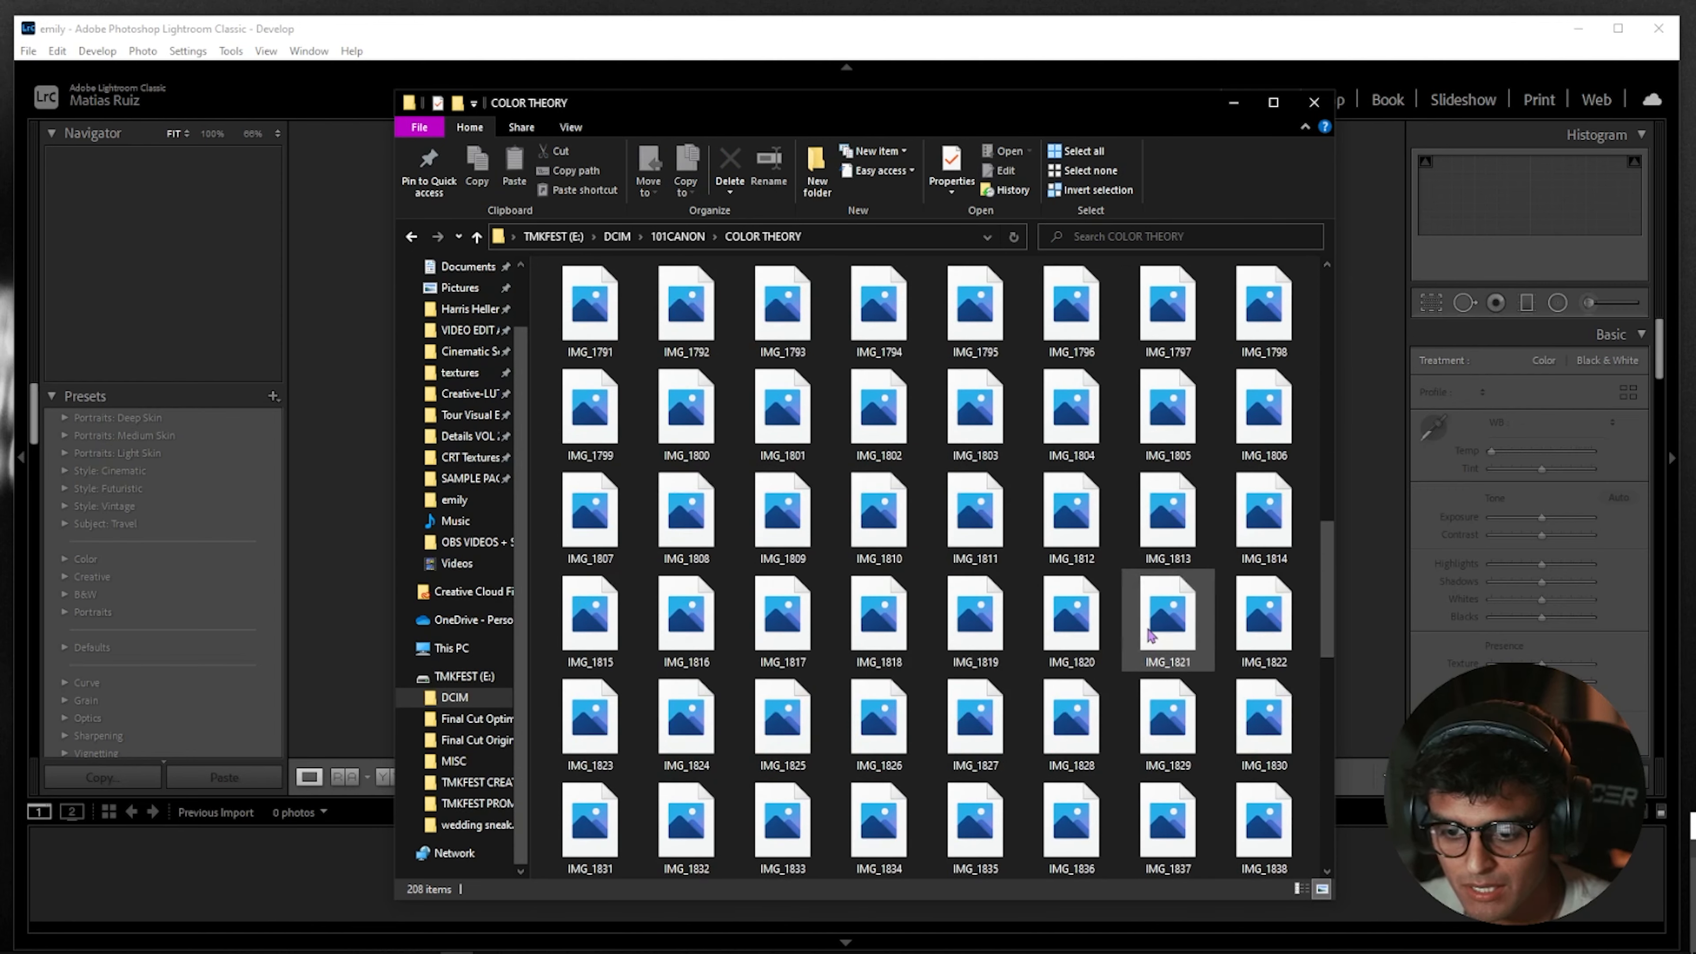
{"action": "scroll", "coordinate": [1060, 623], "scroll_direction": "down", "scroll_amount": 10}
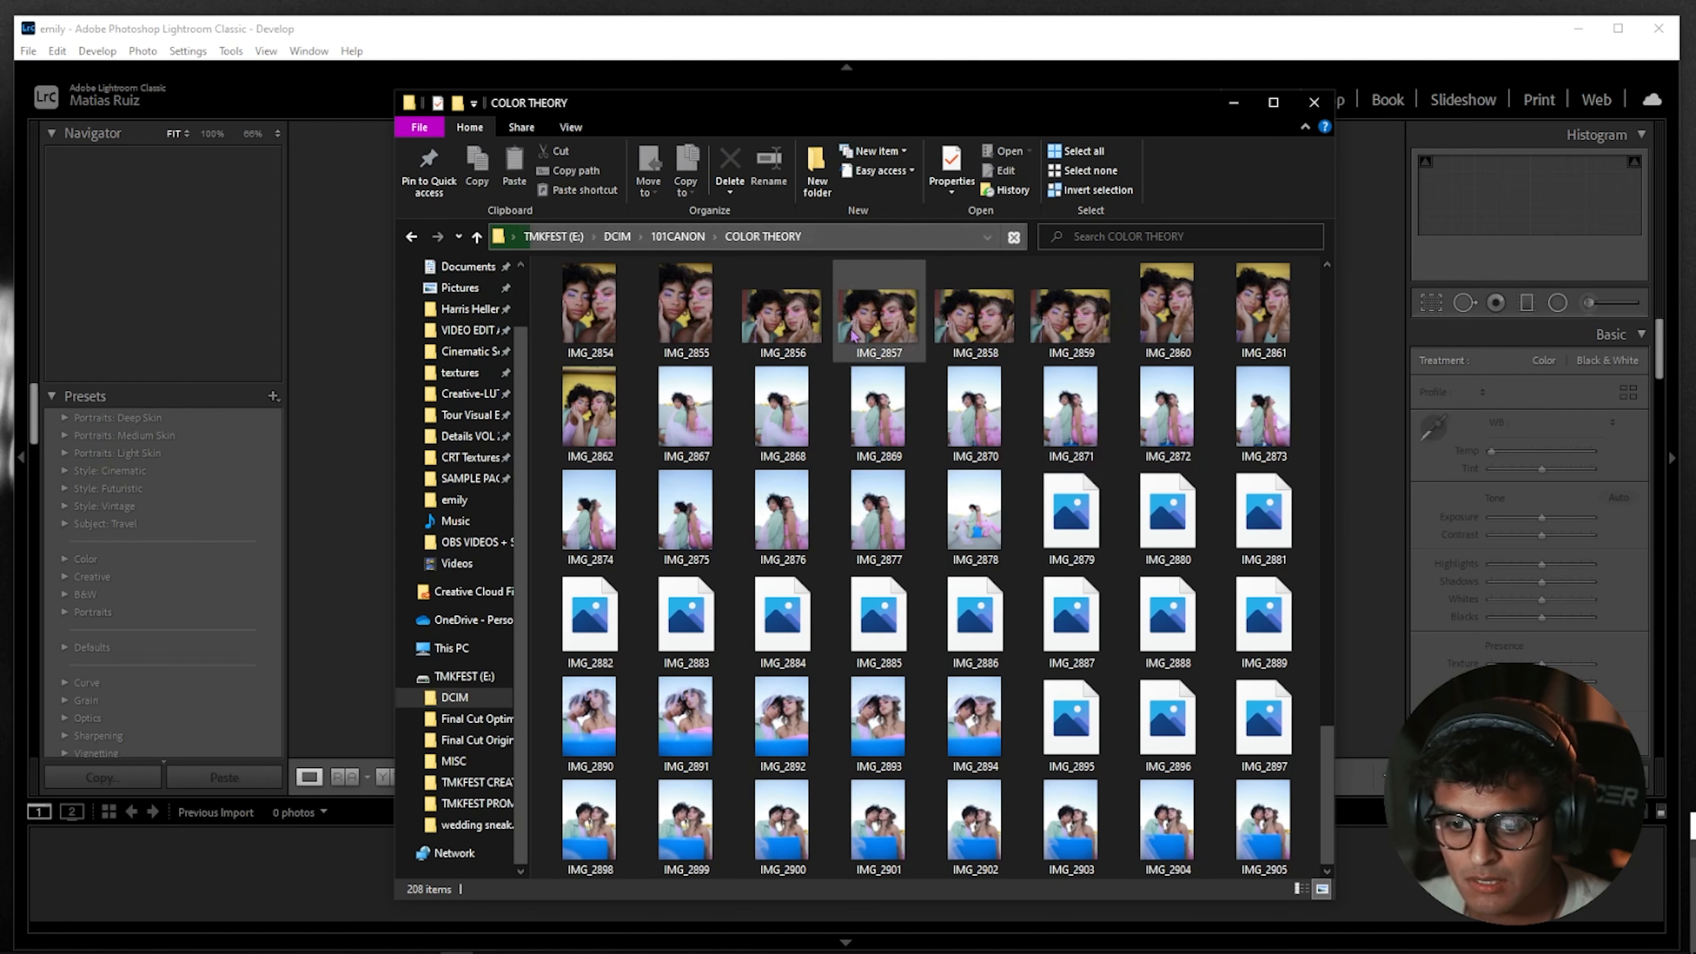
{"action": "left_click", "coordinate": [411, 237]}
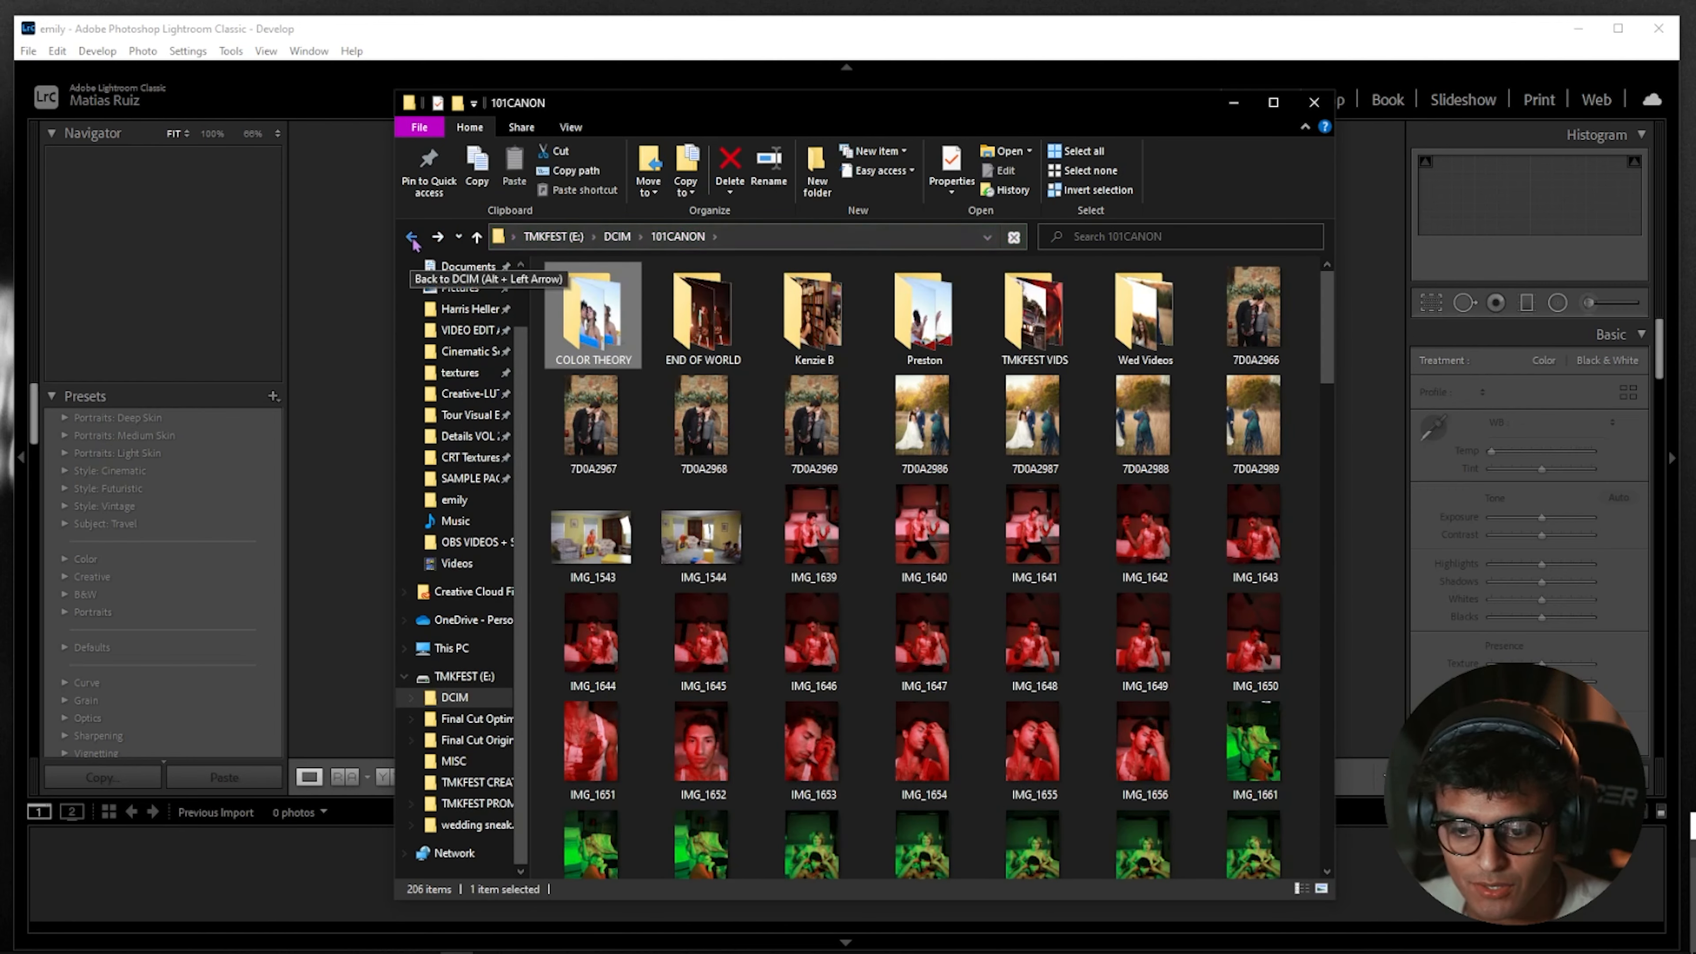
{"action": "scroll", "coordinate": [723, 509], "scroll_direction": "down", "scroll_amount": 5}
{"action": "scroll", "coordinate": [723, 501], "scroll_direction": "up", "scroll_amount": 5}
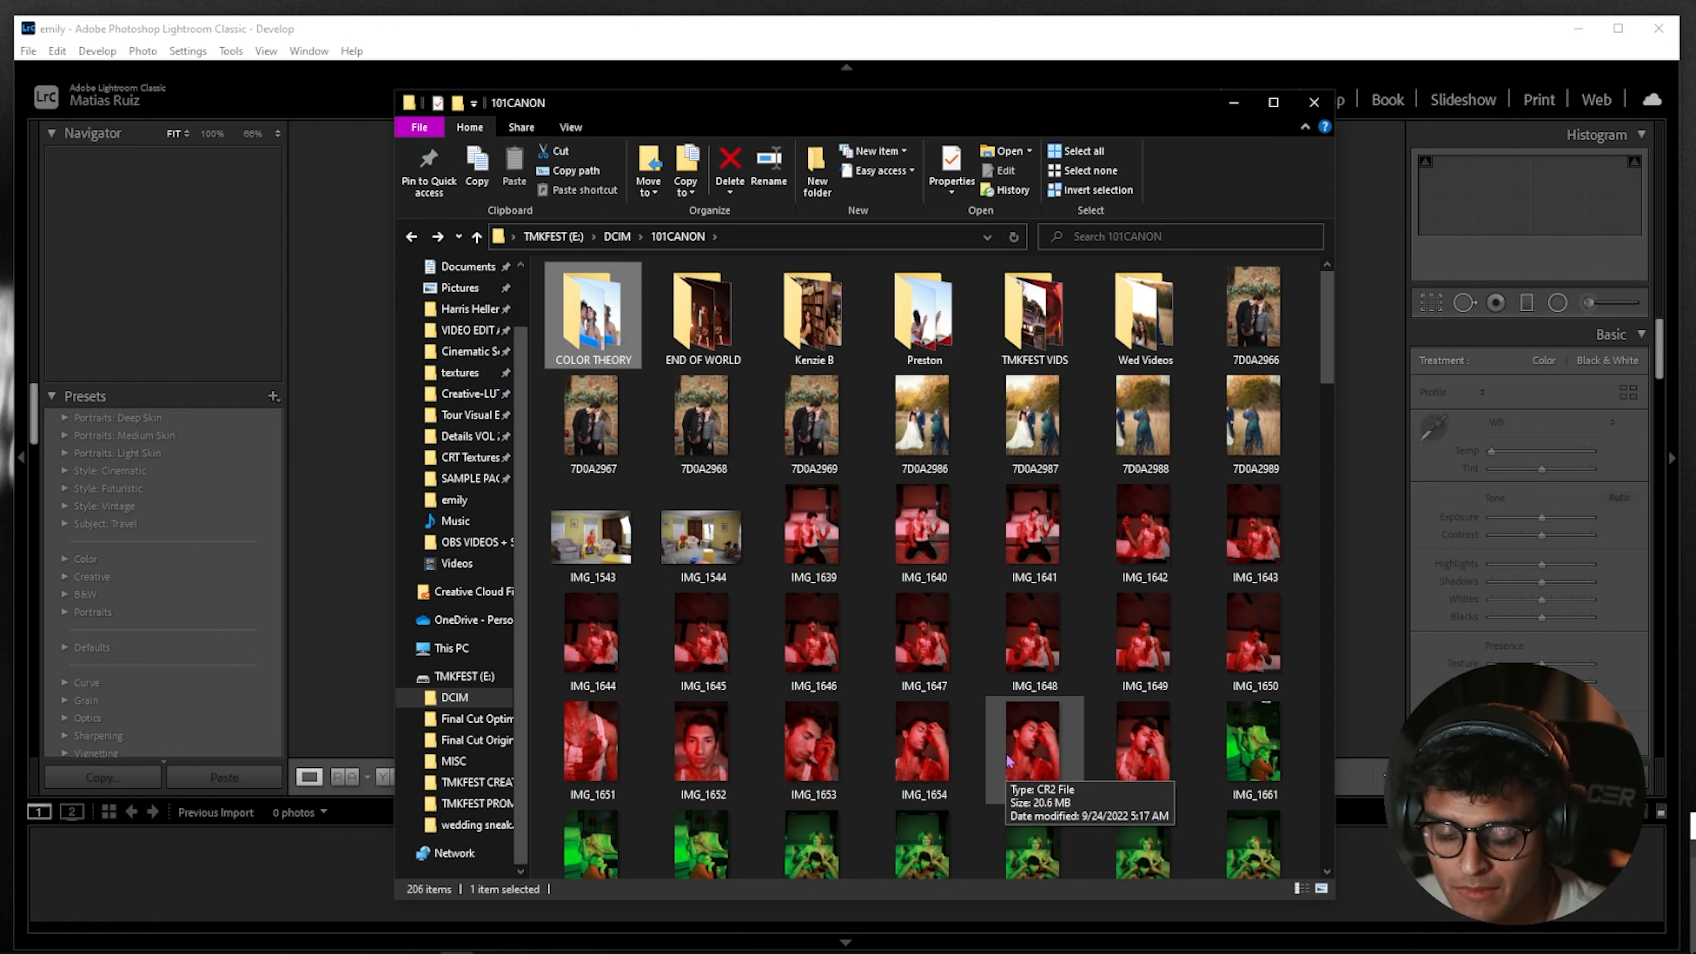
Create a folder in 101CANON, named with the photographed model's first name followed by RED
{"action": "right_click", "coordinate": [545, 703]}
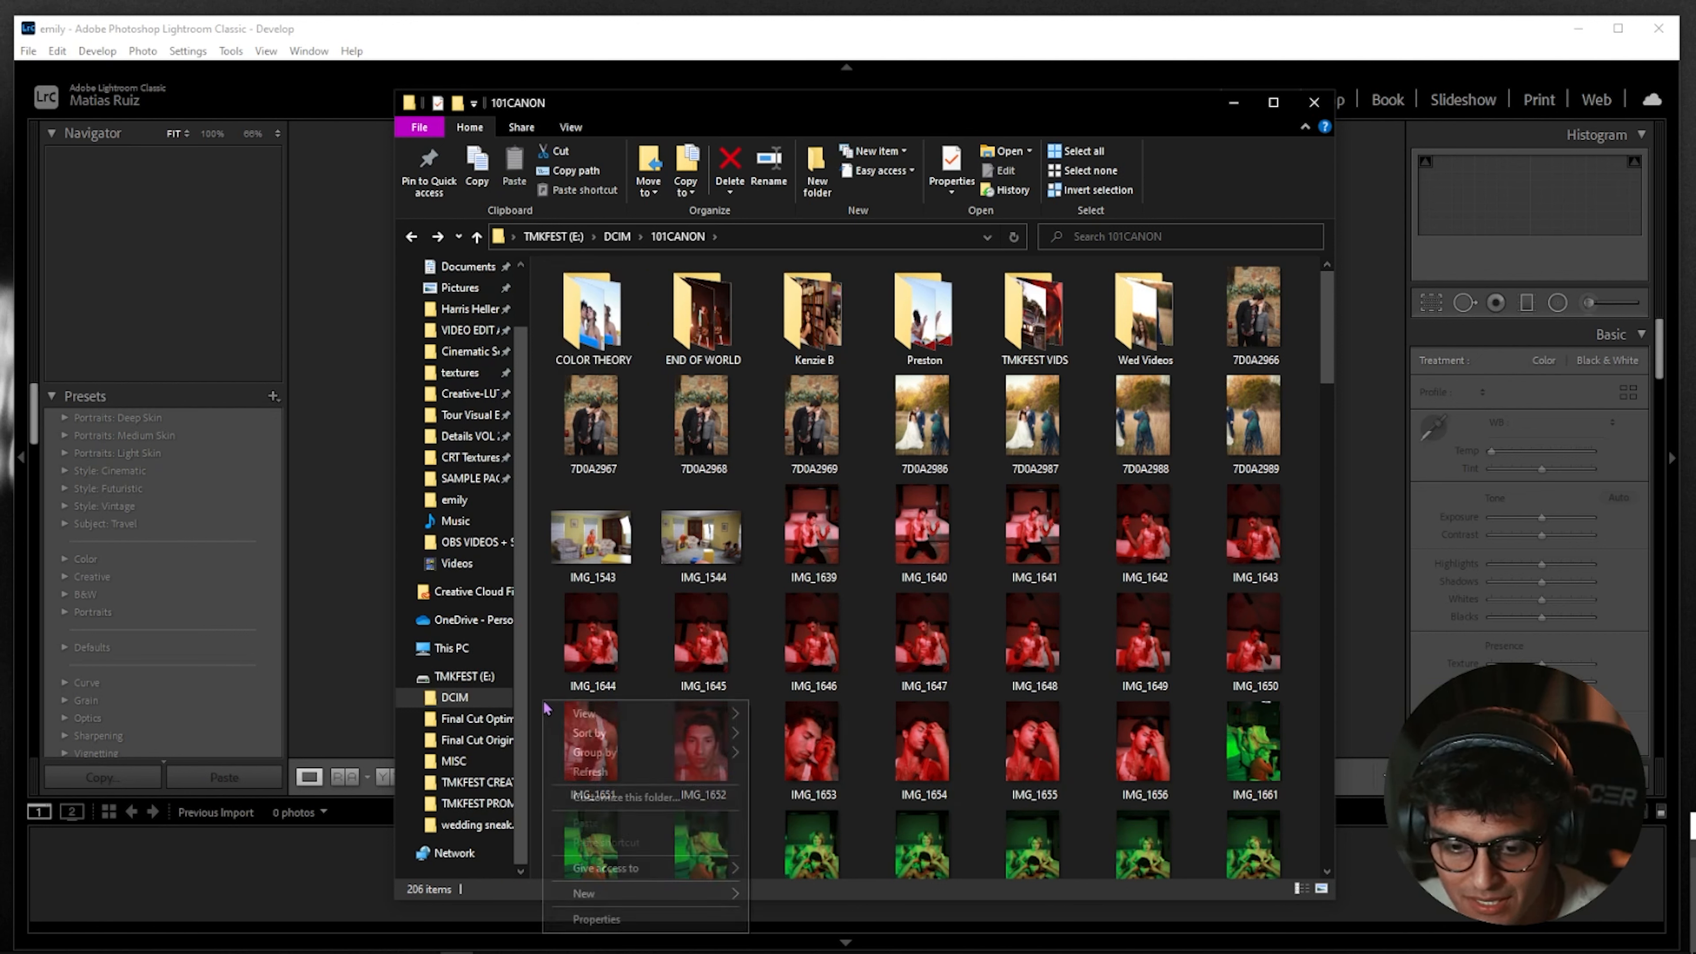
{"action": "mouse_move", "coordinate": [728, 895]}
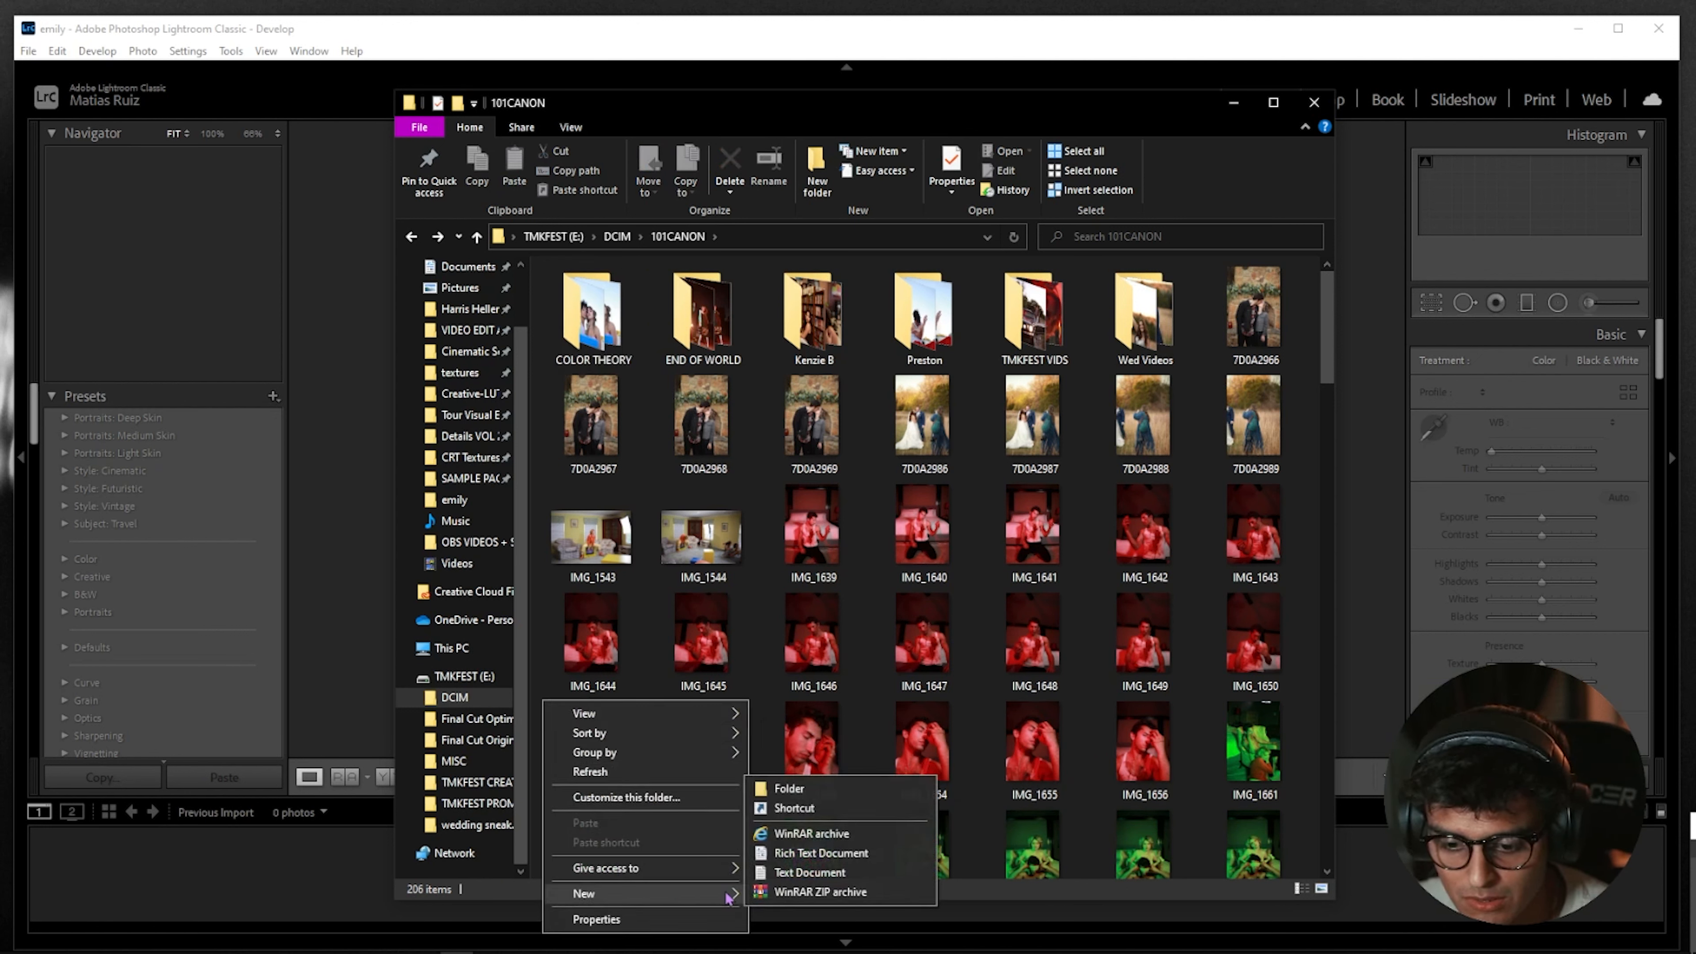
{"action": "left_click", "coordinate": [787, 789]}
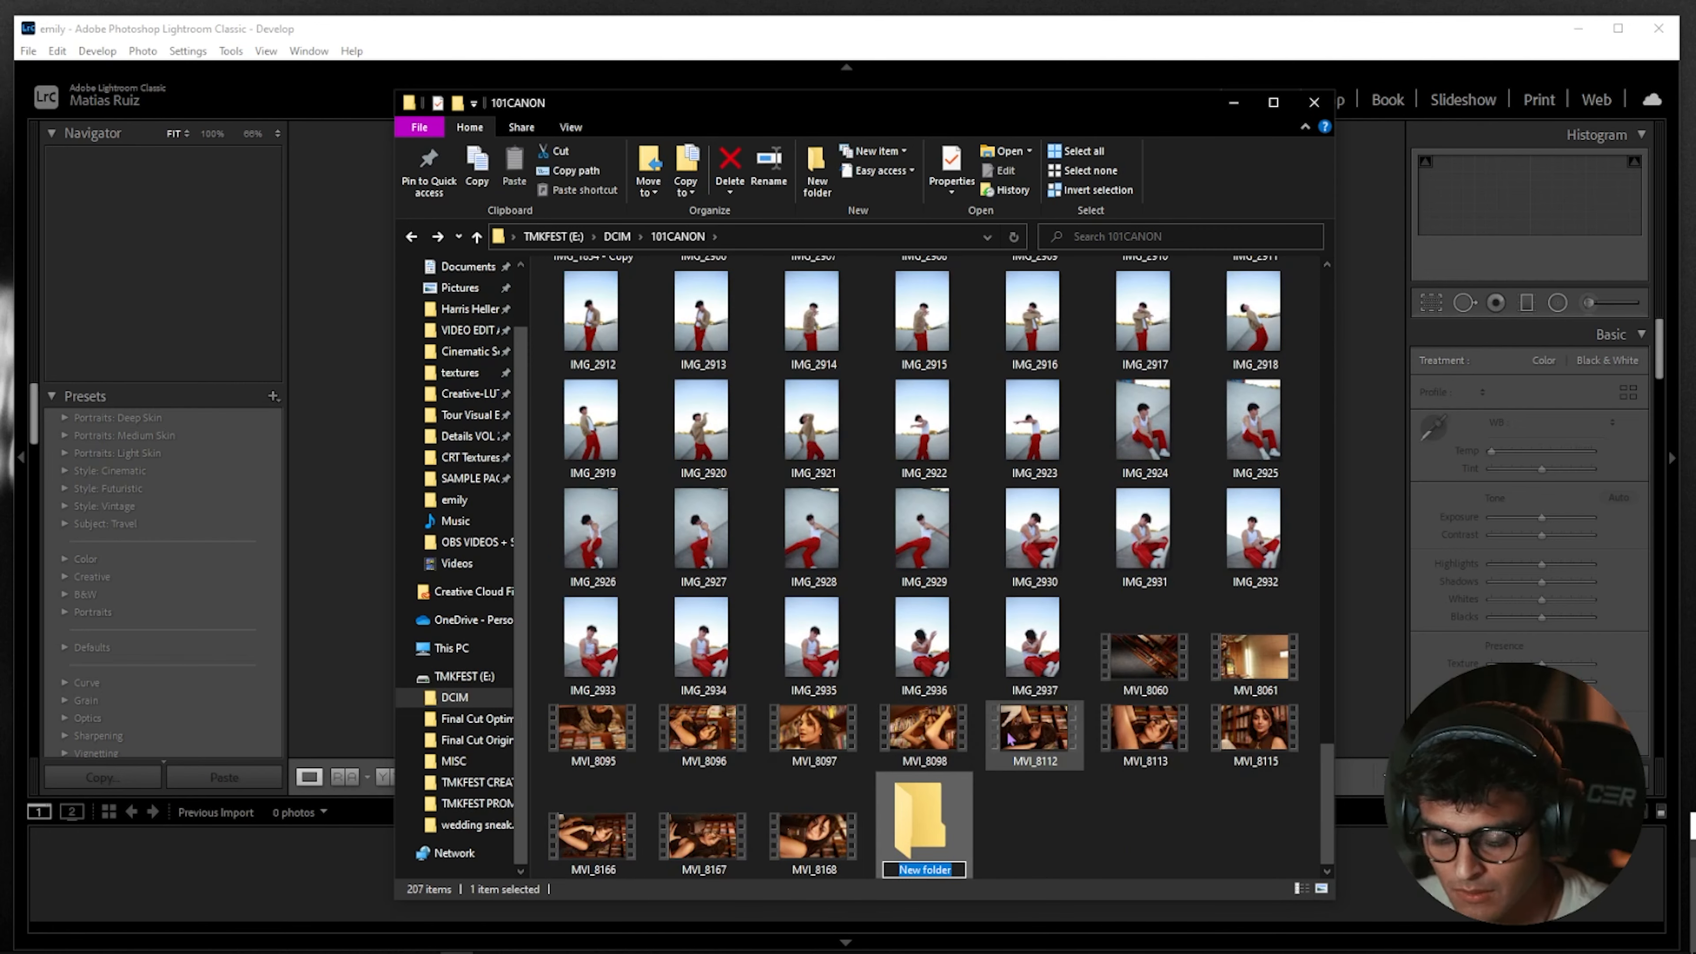
{"action": "type", "text": "D"}
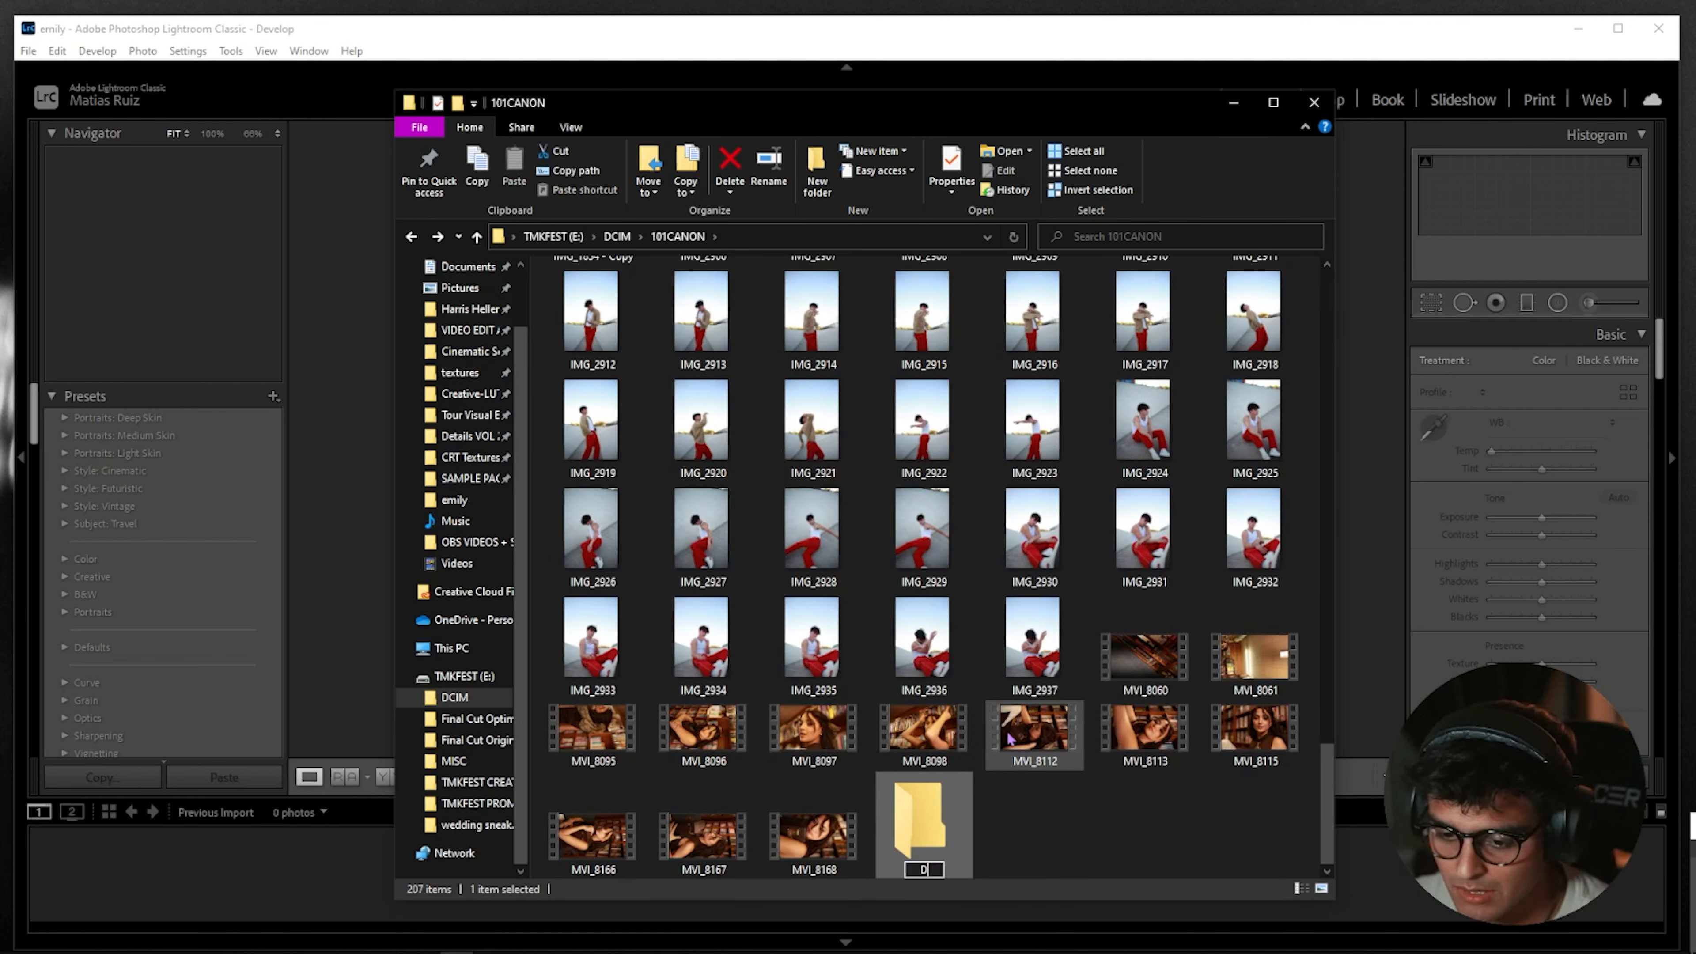
{"action": "type", "text": "aniel RED"}
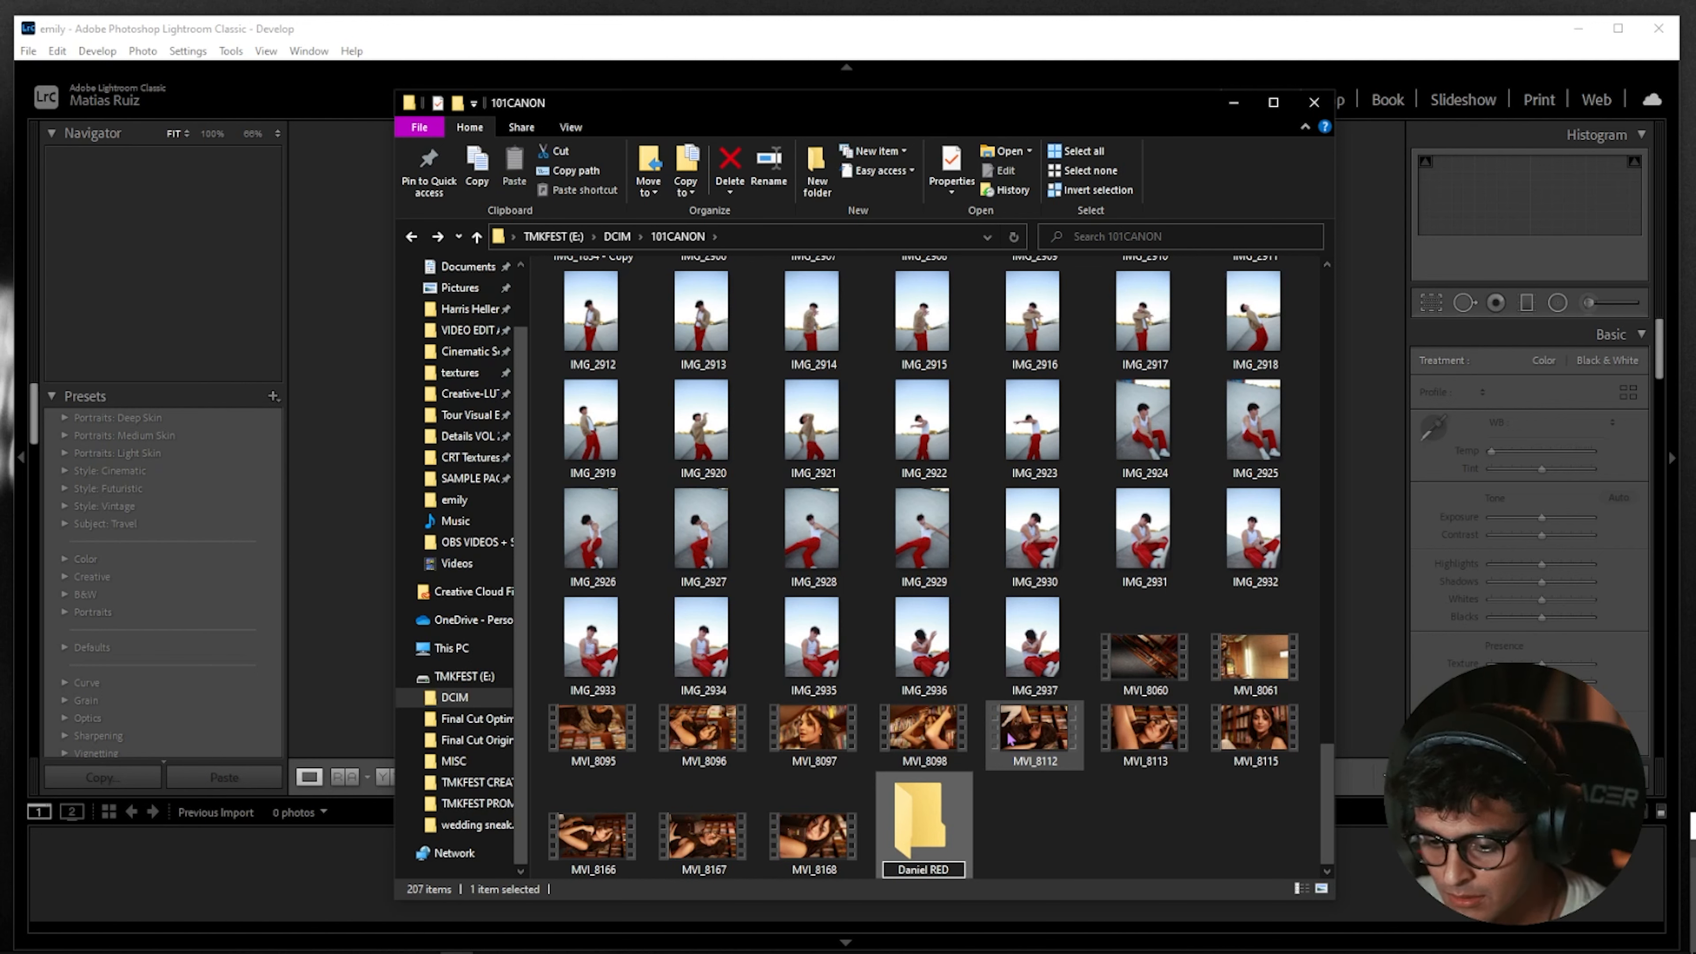
{"action": "key", "text": "Return"}
Move the red-lit photos IMG_1639 to IMG_1656 into the new RED folder and close File Explorer
{"action": "scroll", "coordinate": [694, 605], "scroll_direction": "up", "scroll_amount": 15}
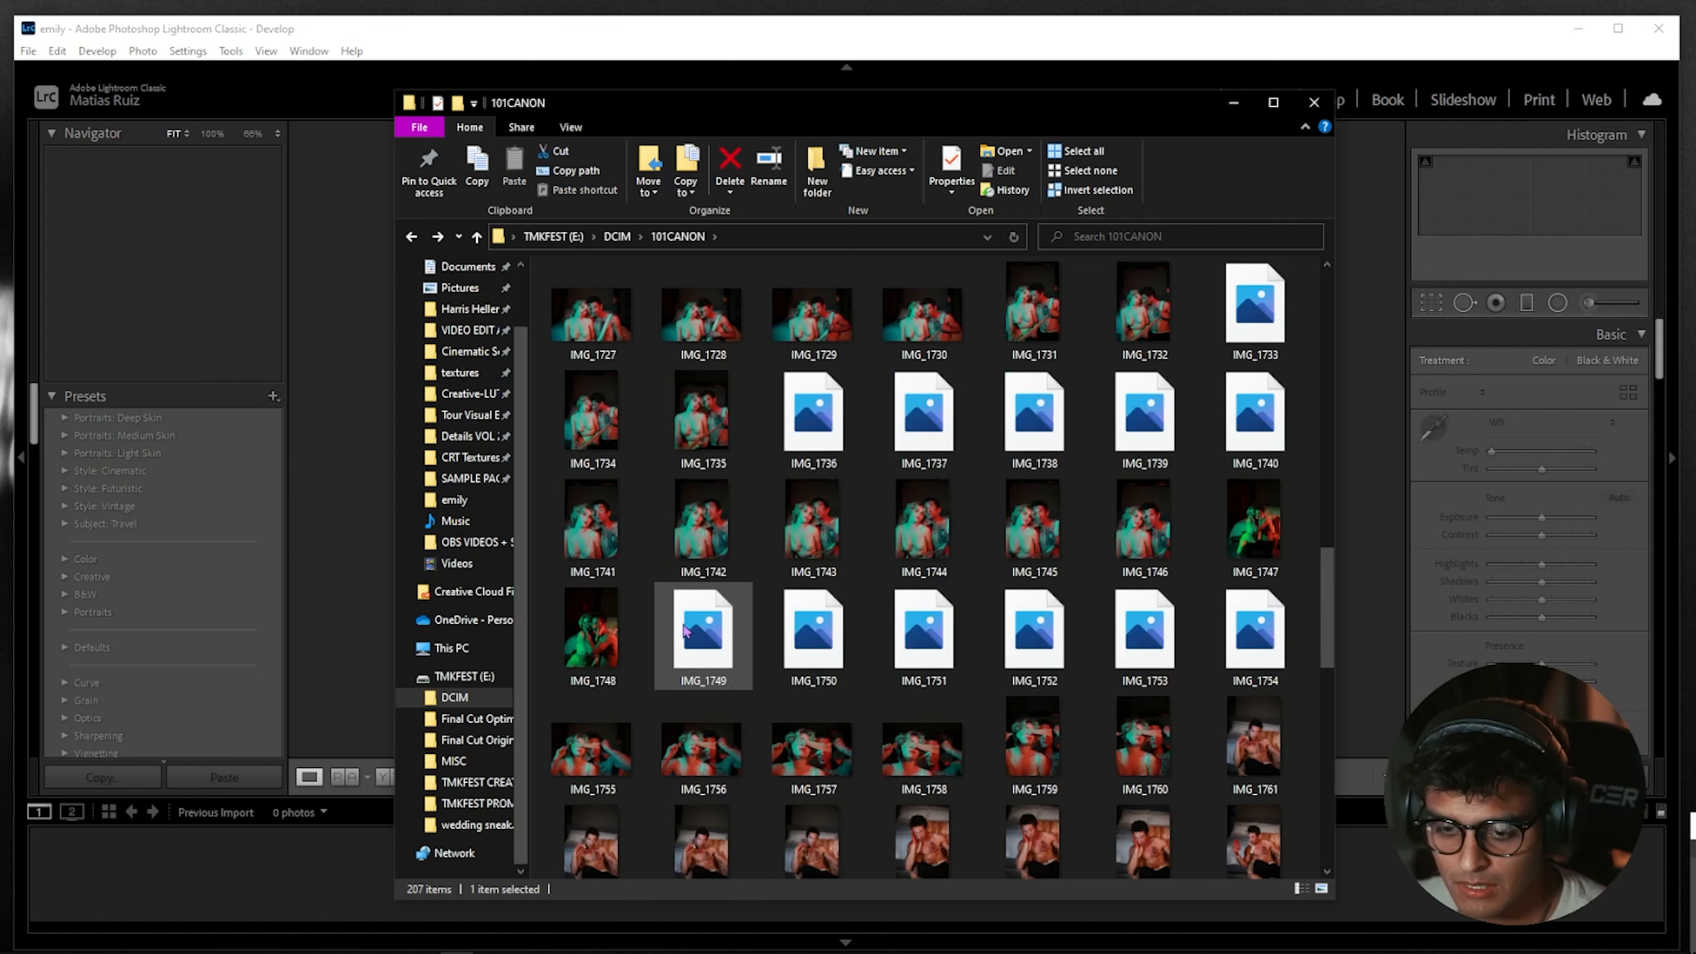
{"action": "left_click", "coordinate": [791, 554]}
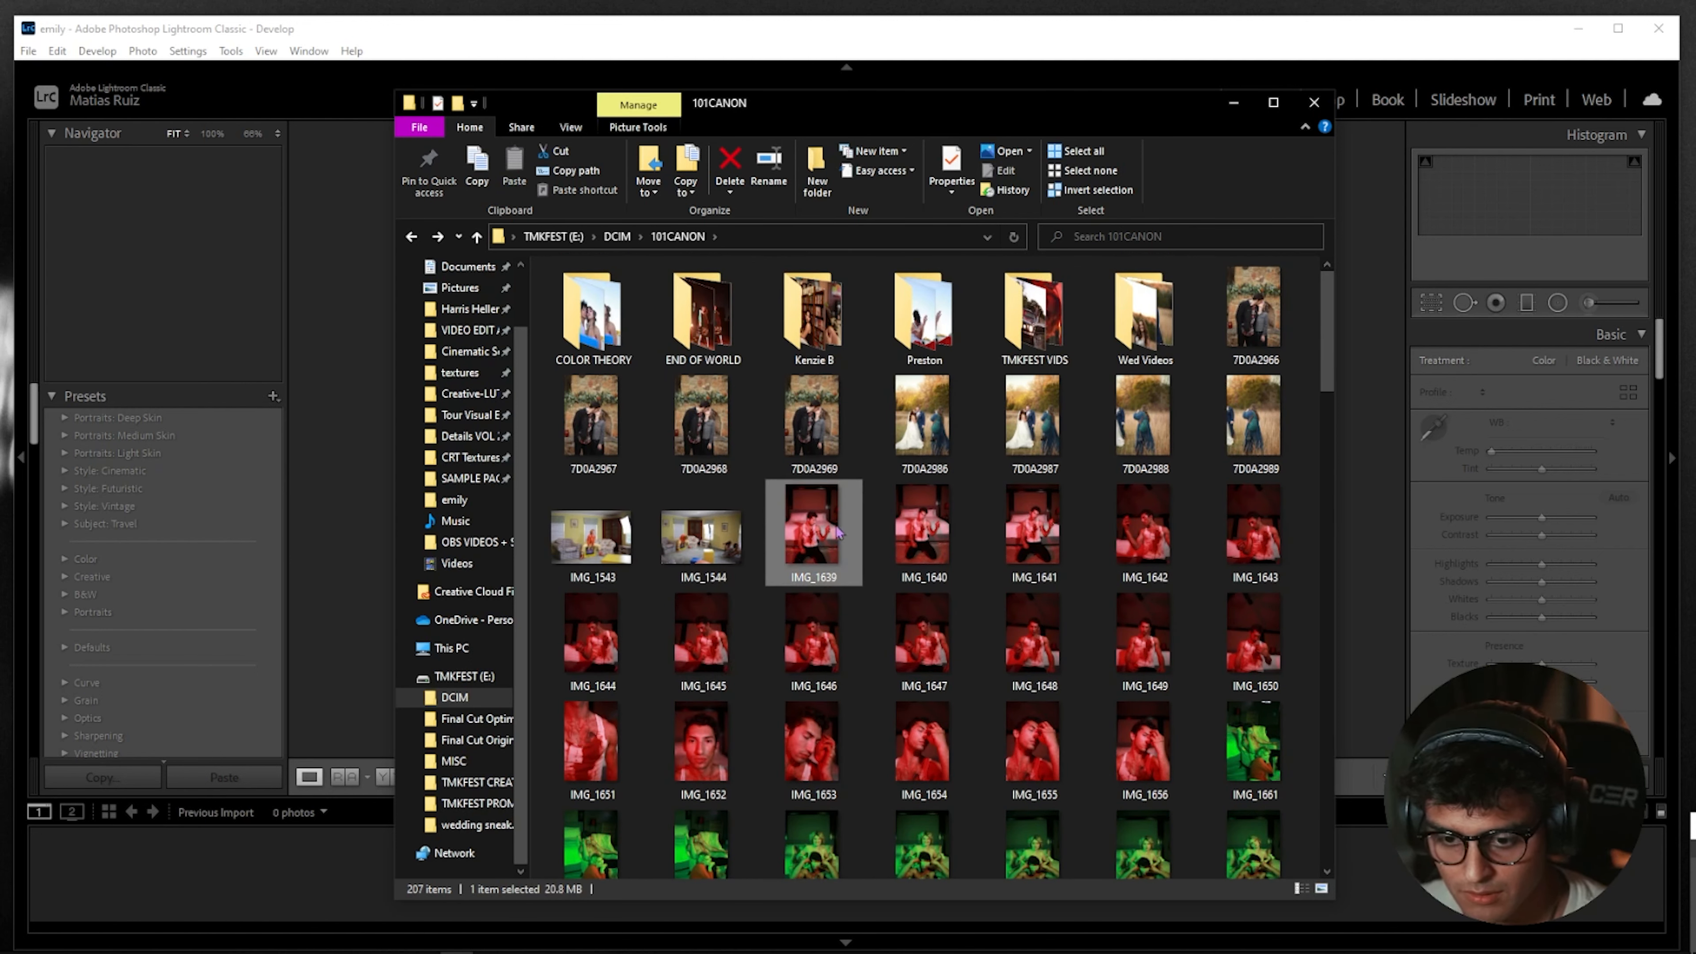
{"action": "left_click", "coordinate": [1028, 544], "text": "shift"}
{"action": "left_click", "coordinate": [1258, 560], "text": "ctrl"}
{"action": "left_click_drag", "start_coordinate": [1310, 650], "coordinate": [588, 635]}
{"action": "left_click_drag", "start_coordinate": [543, 758], "coordinate": [916, 828]}
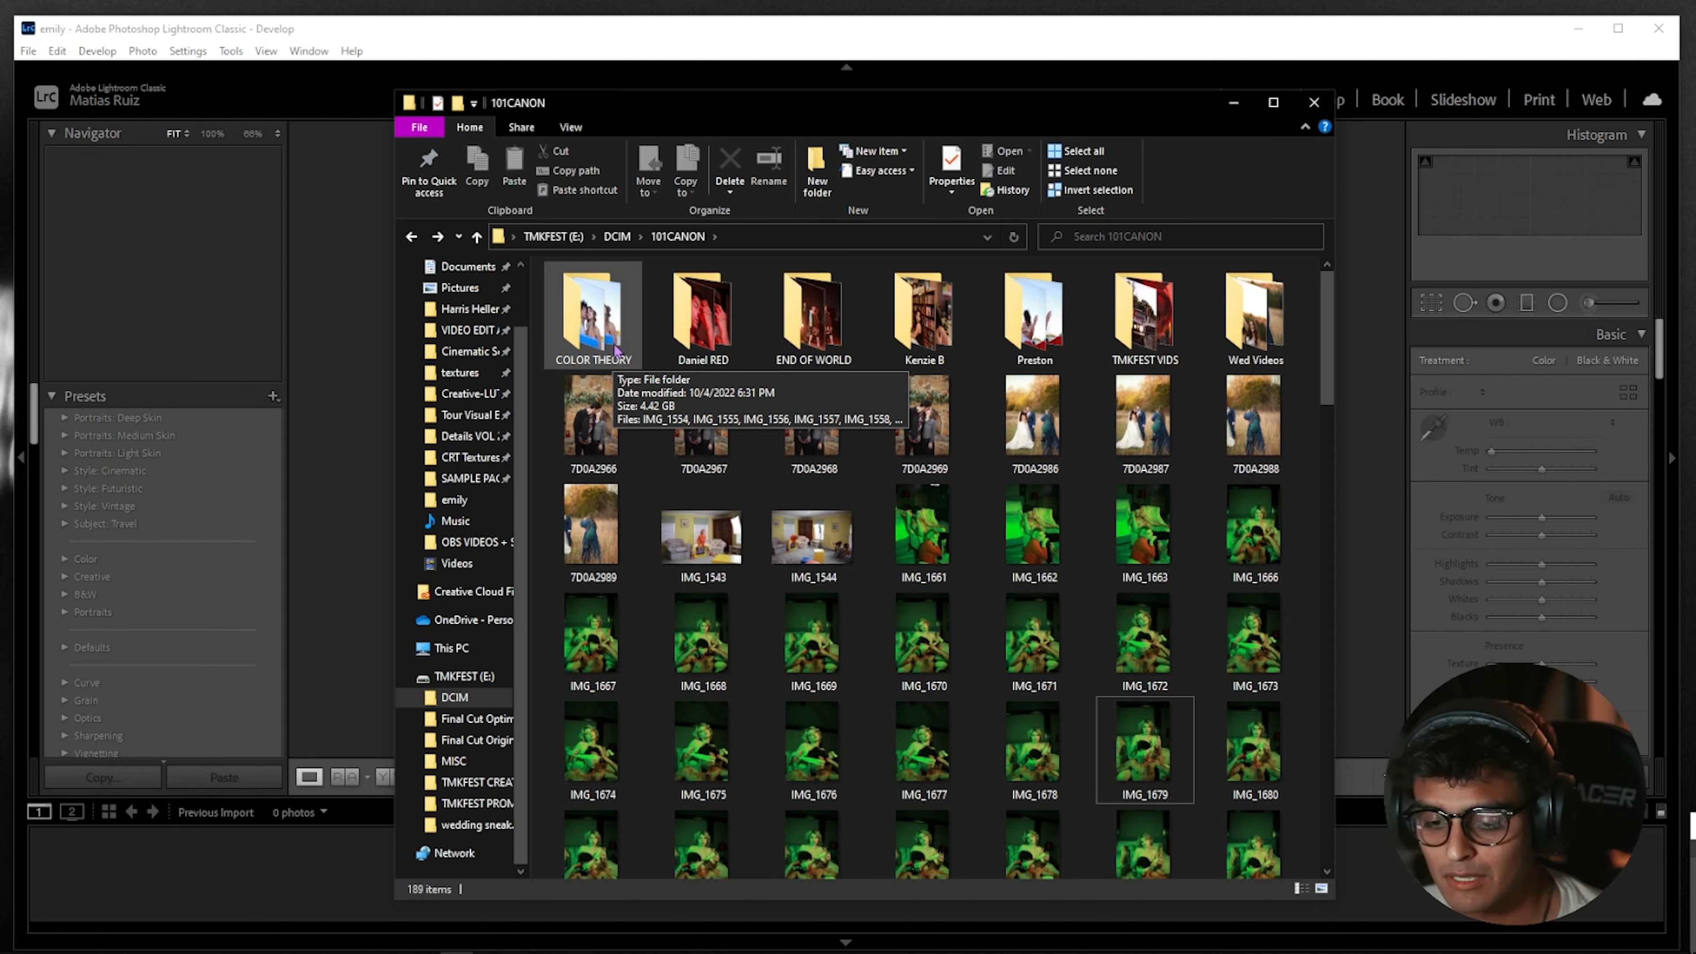
{"action": "left_click", "coordinate": [1314, 102]}
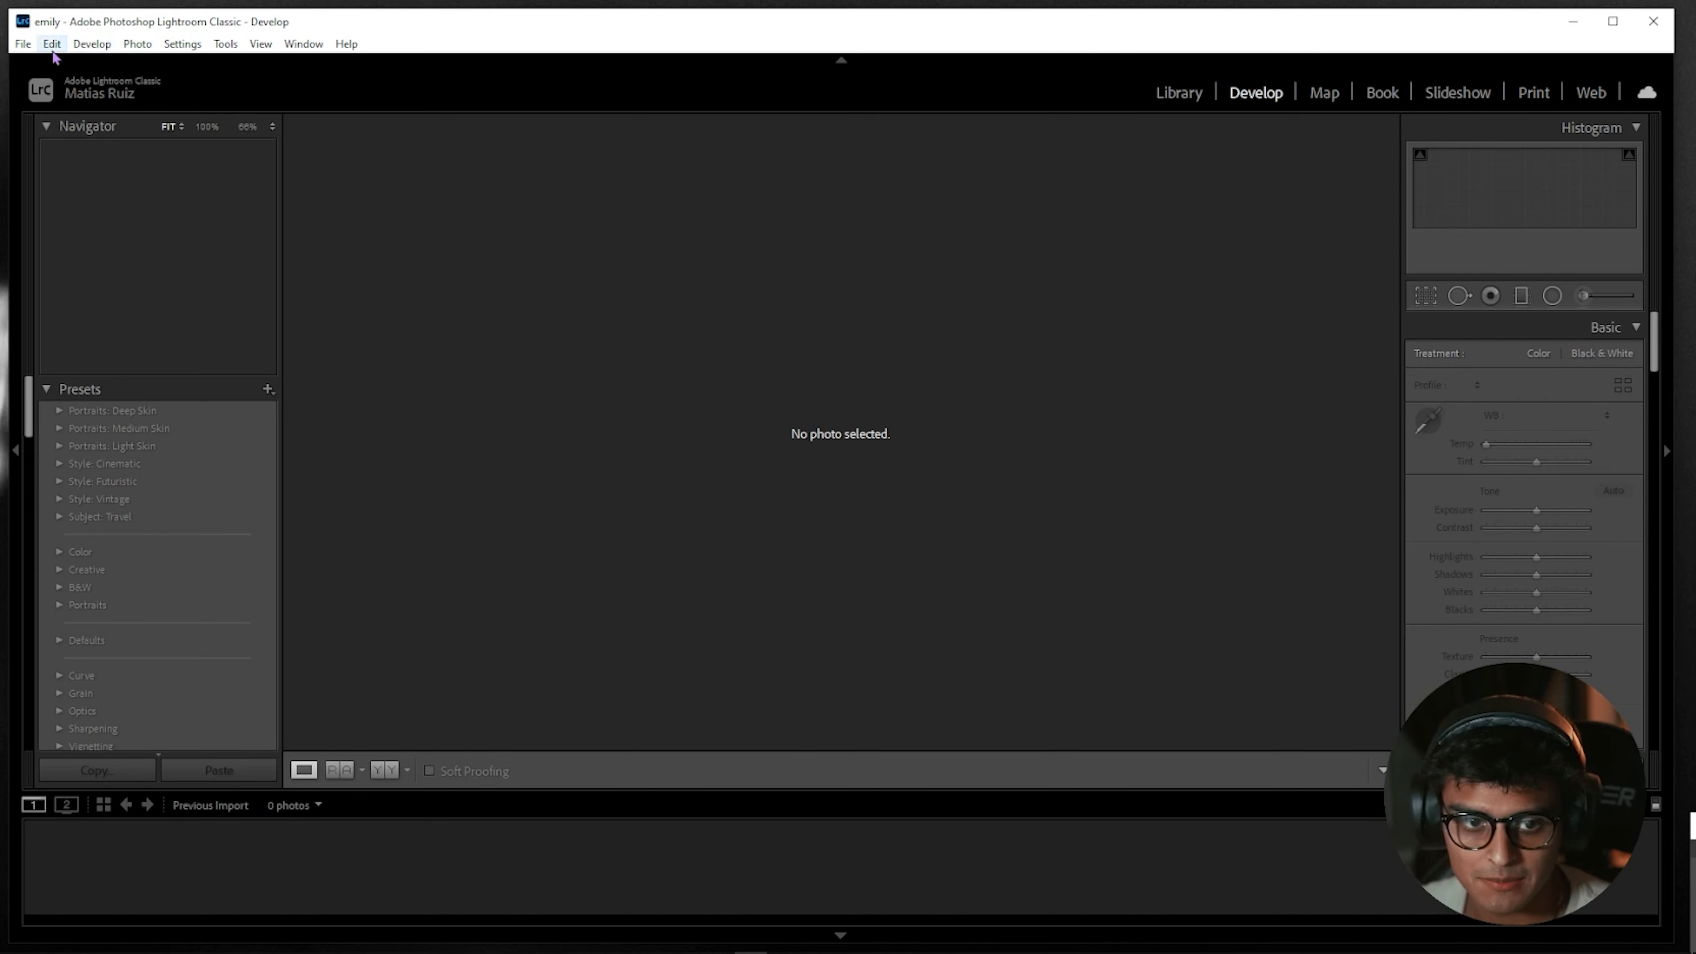
Start a photo import in Lightroom Classic and display the RED folder under DCIM > 101CANON as the source
{"action": "left_click", "coordinate": [24, 44]}
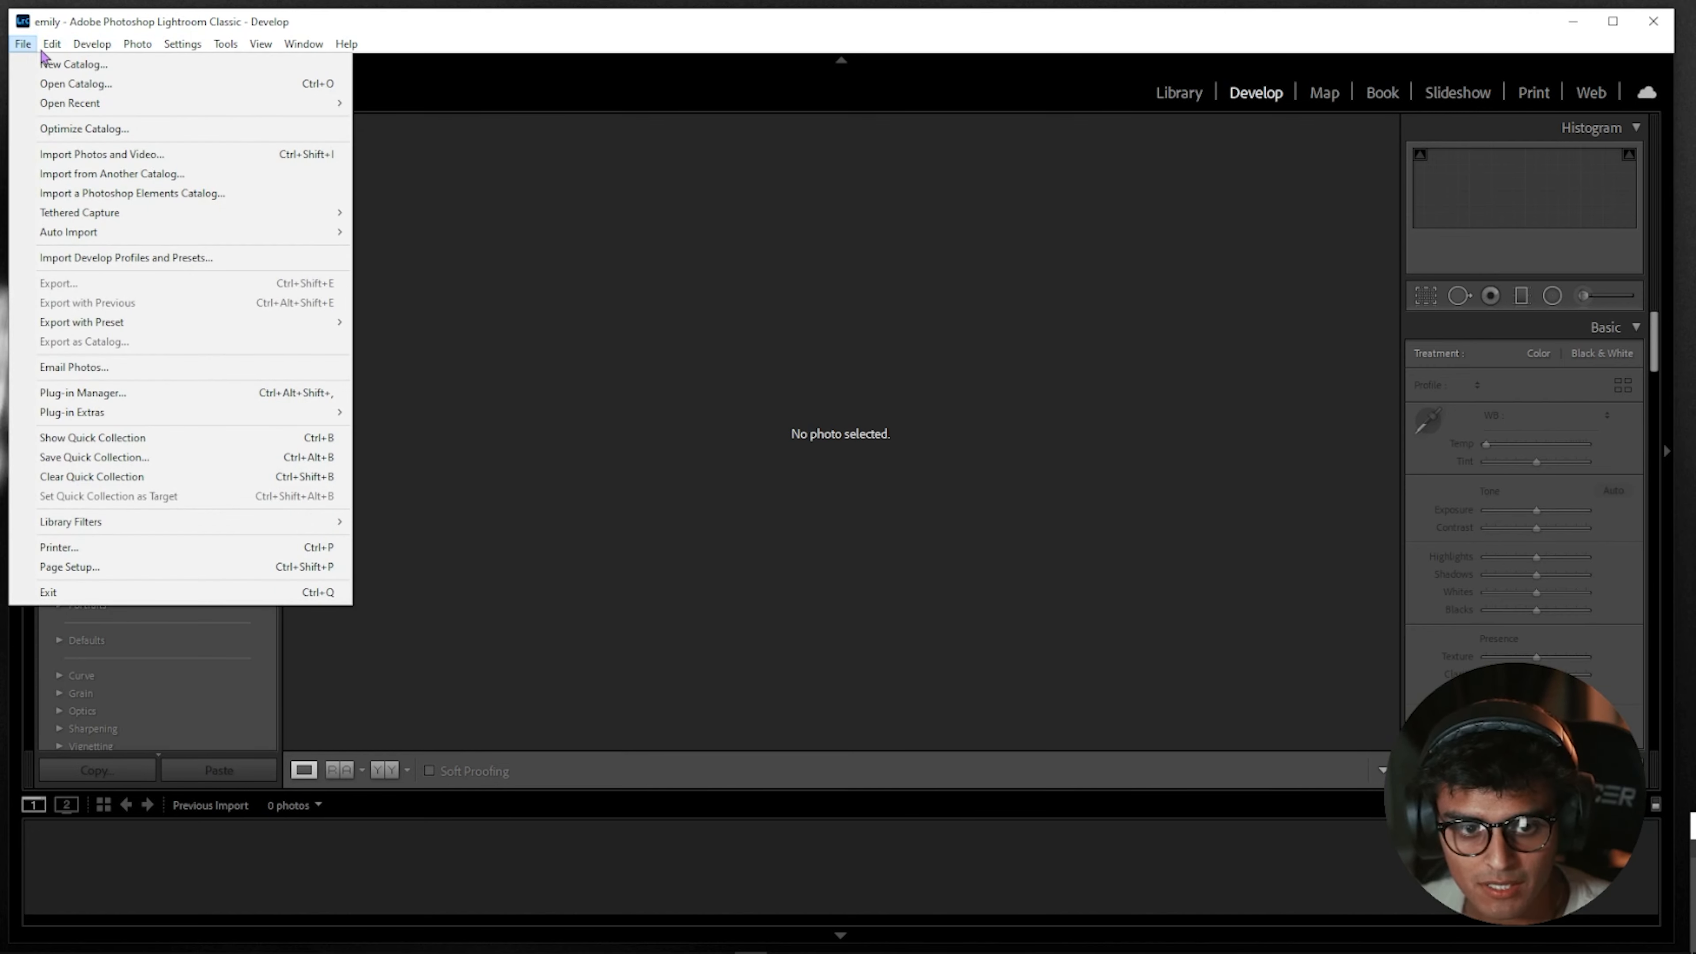
{"action": "mouse_move", "coordinate": [51, 44]}
{"action": "left_click", "coordinate": [68, 154]}
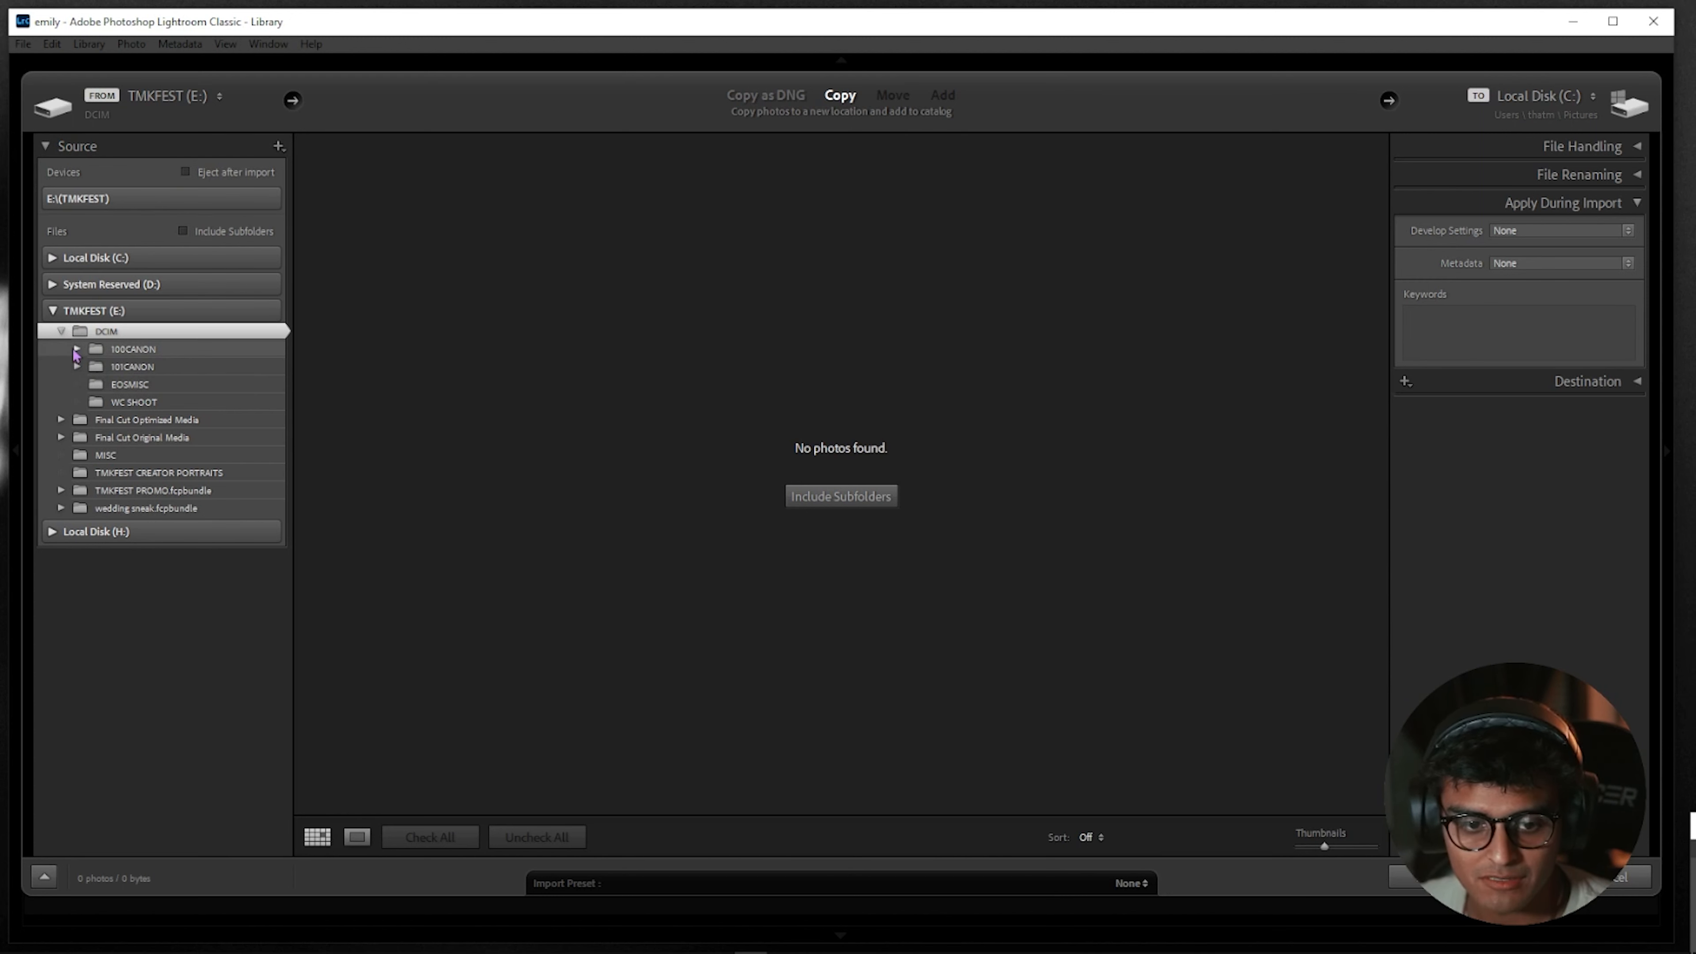
{"action": "left_click", "coordinate": [77, 366]}
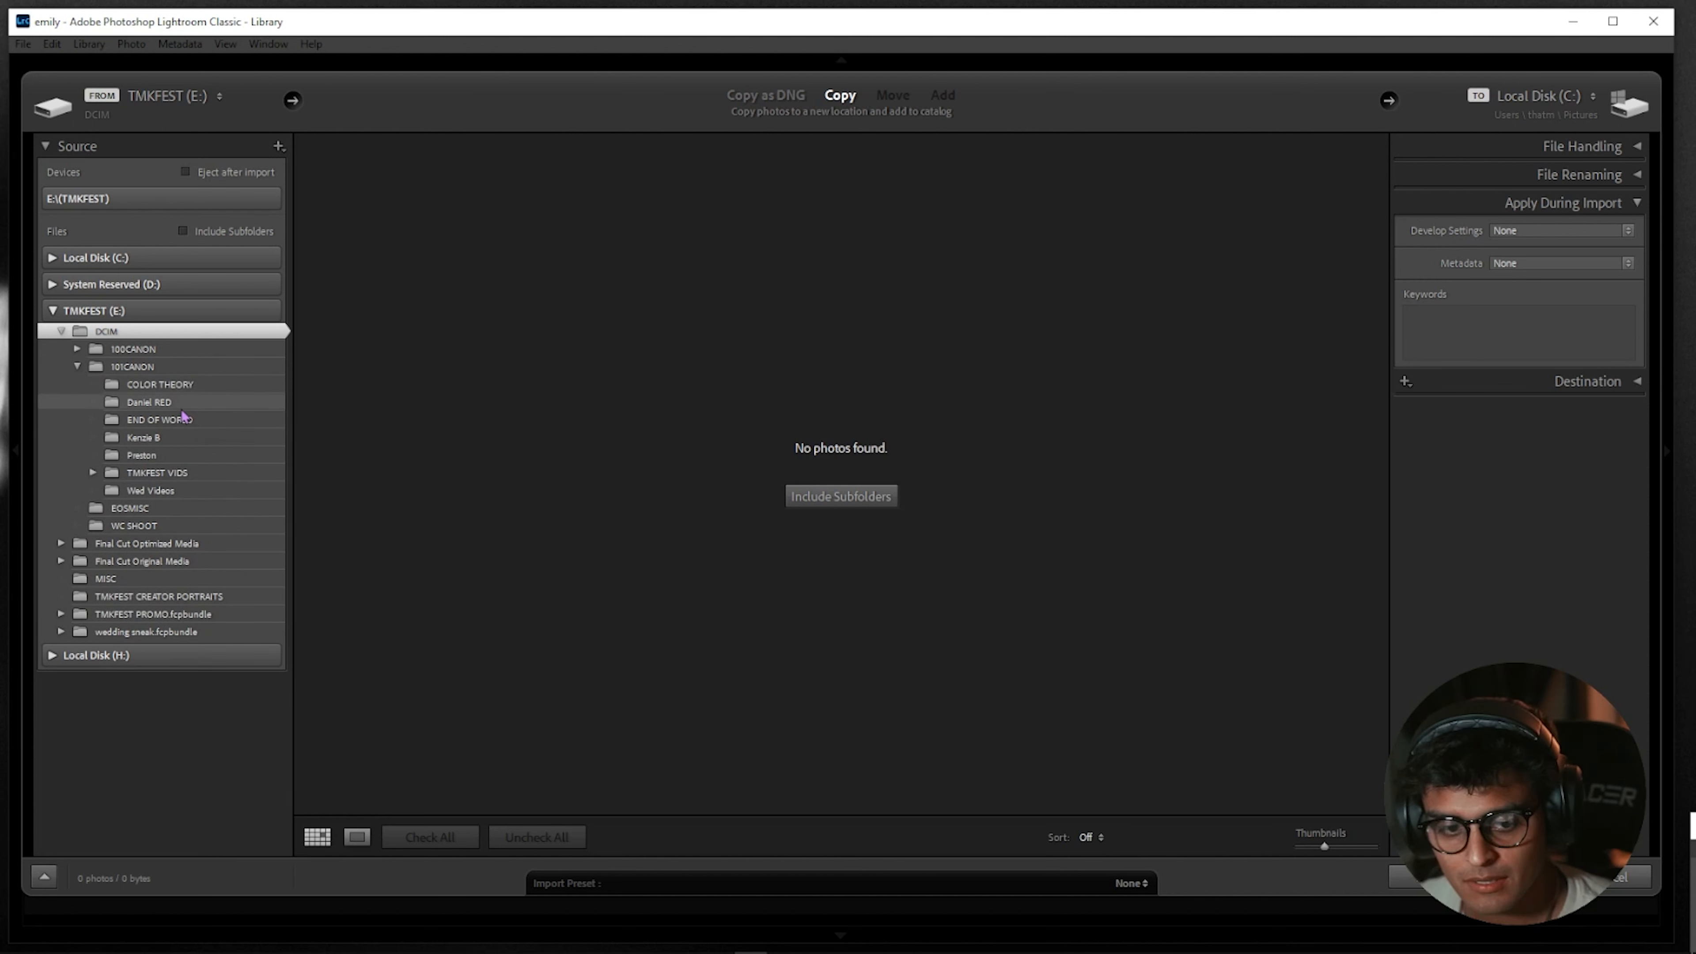
{"action": "left_click", "coordinate": [143, 407]}
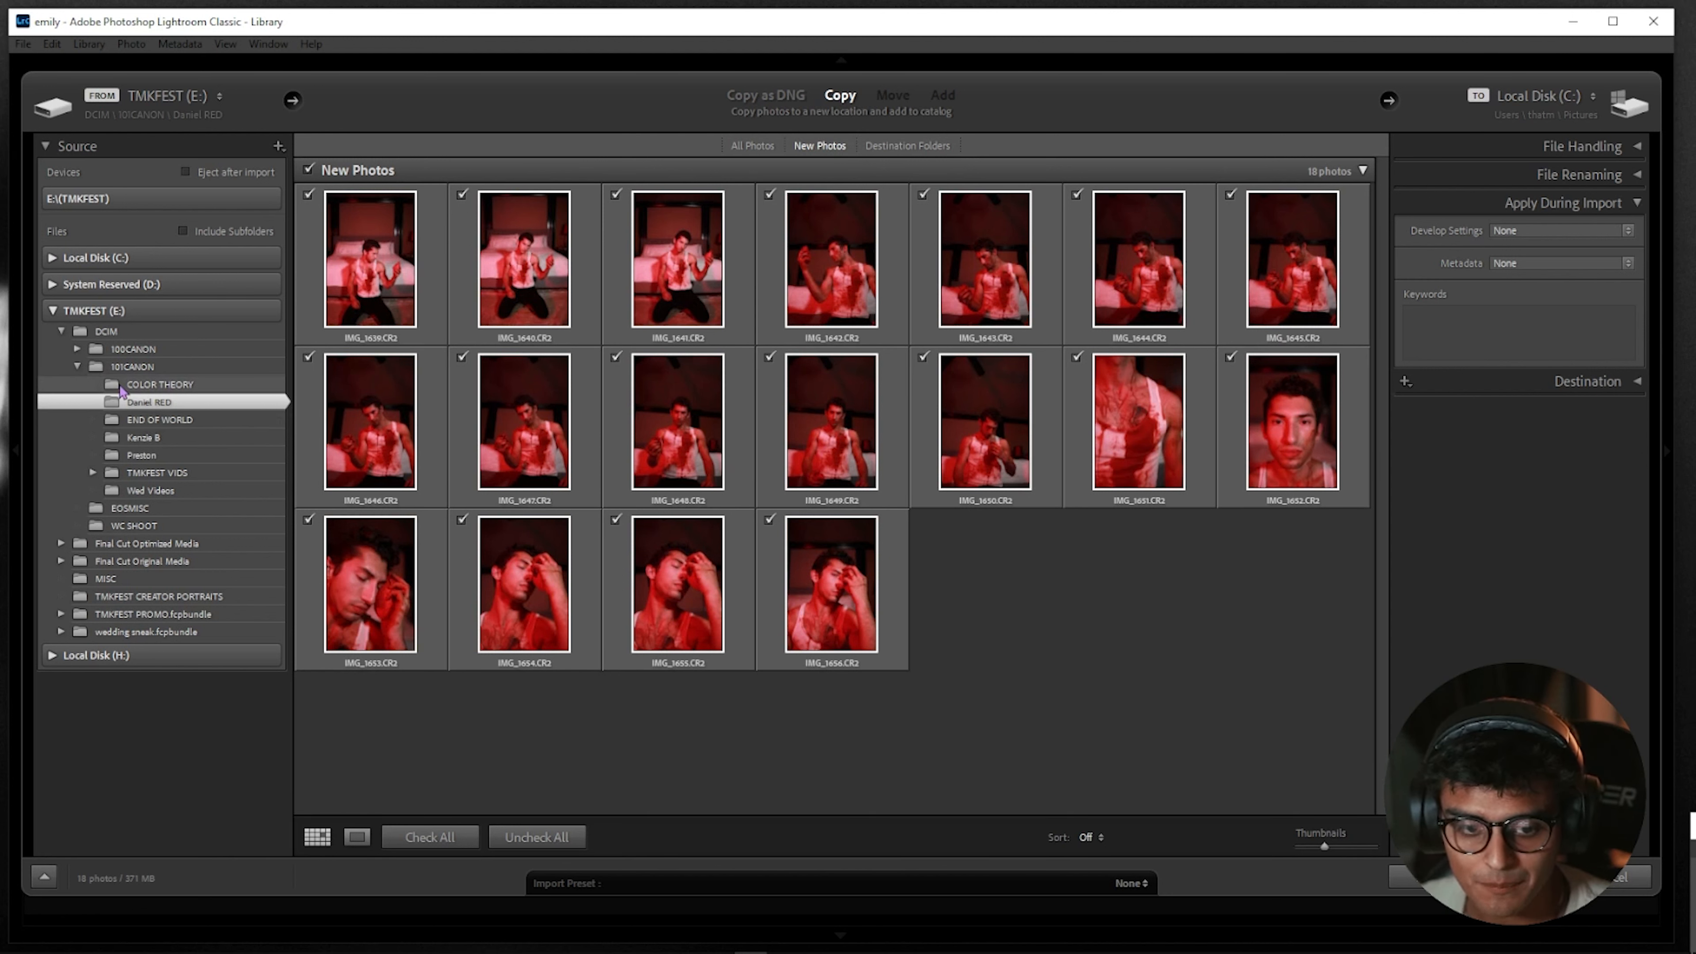
Change the import source to the COLOR THEORY folder and exclude all of its photos from the import
{"action": "left_click", "coordinate": [134, 384]}
{"action": "scroll", "coordinate": [808, 358], "scroll_direction": "down", "scroll_amount": 10}
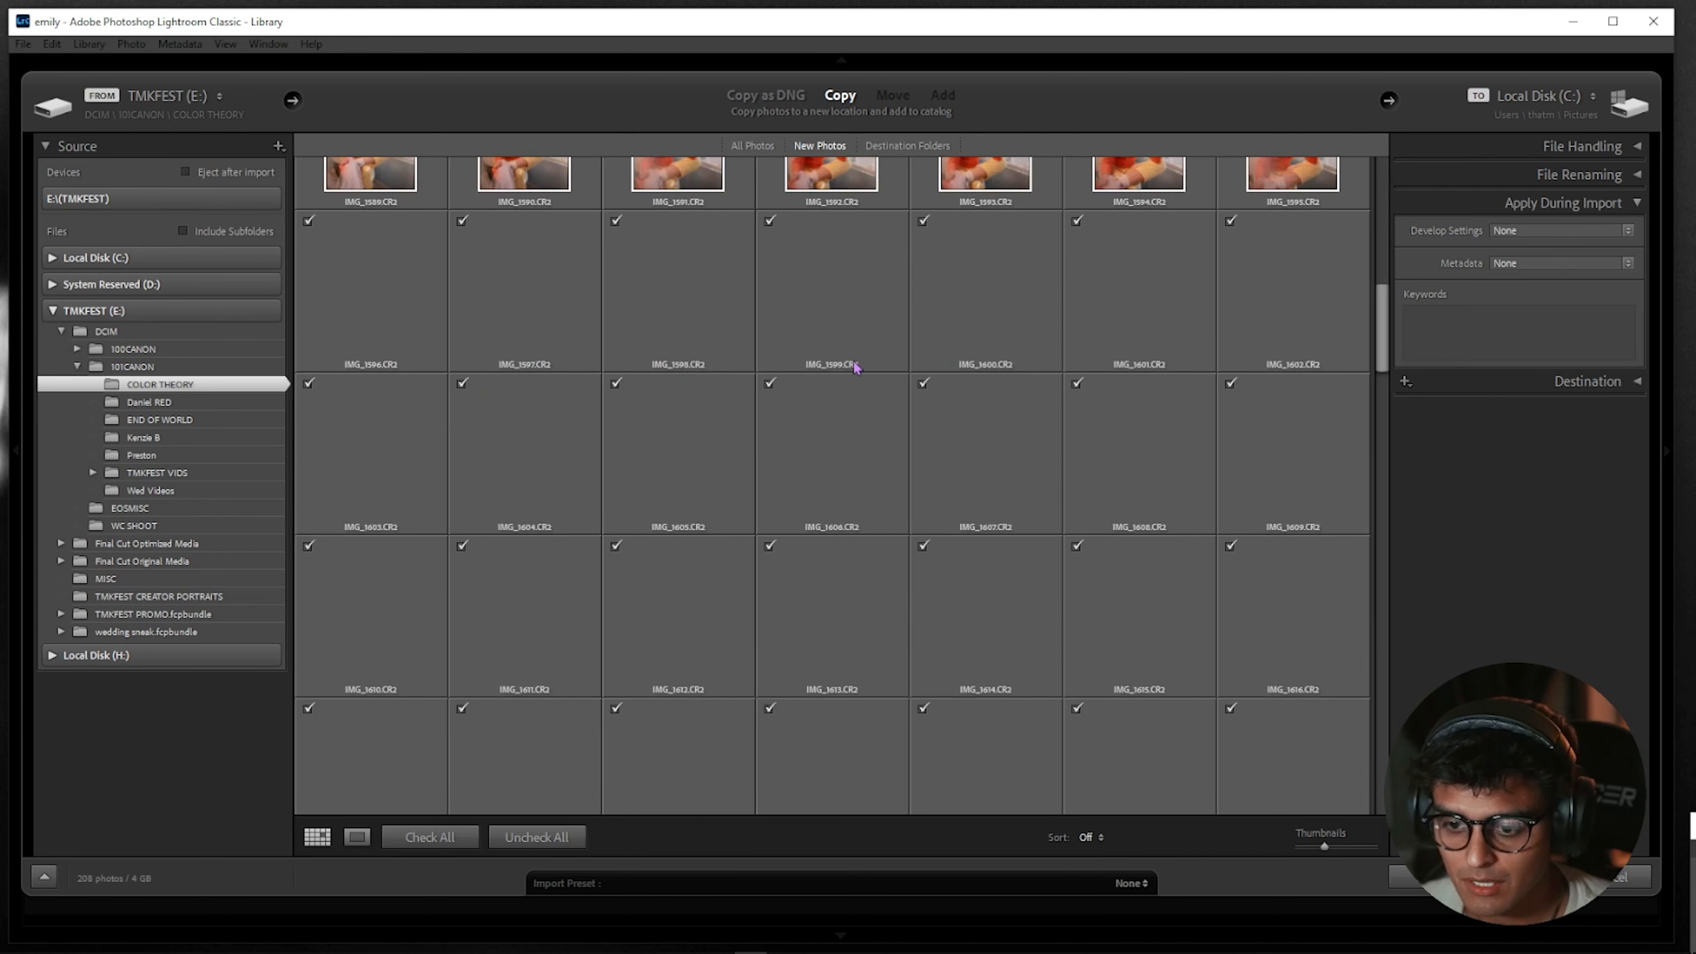
{"action": "scroll", "coordinate": [807, 358], "scroll_direction": "down", "scroll_amount": 20}
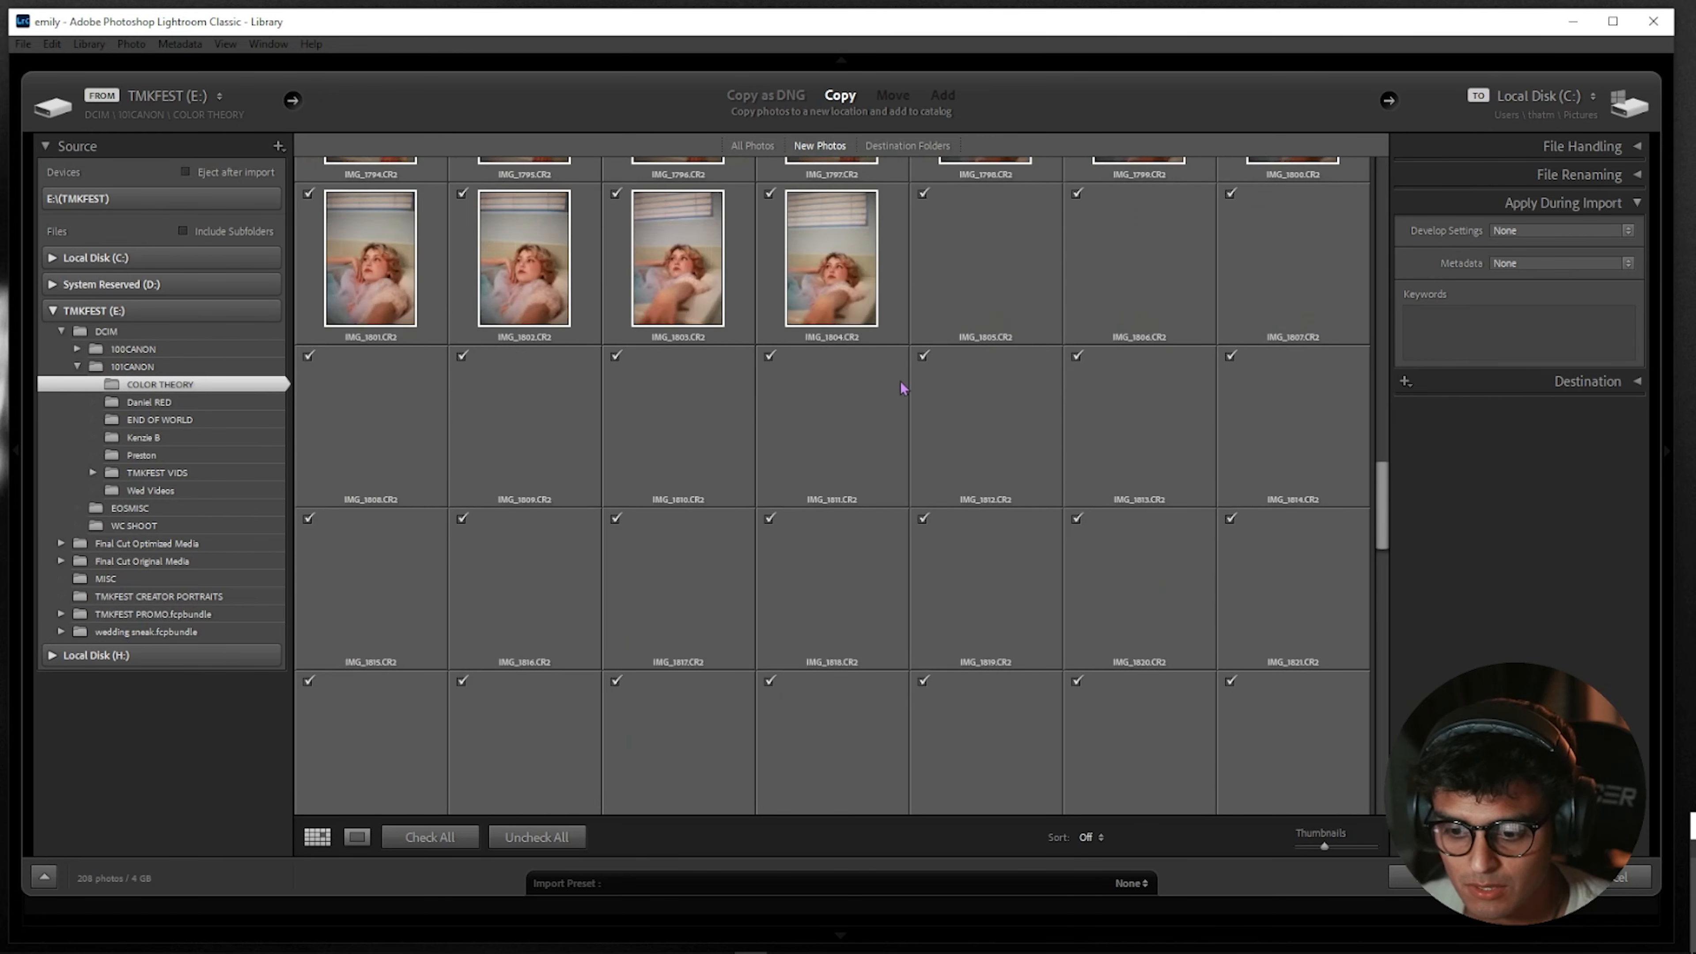
{"action": "scroll", "coordinate": [967, 409], "scroll_direction": "up", "scroll_amount": 5}
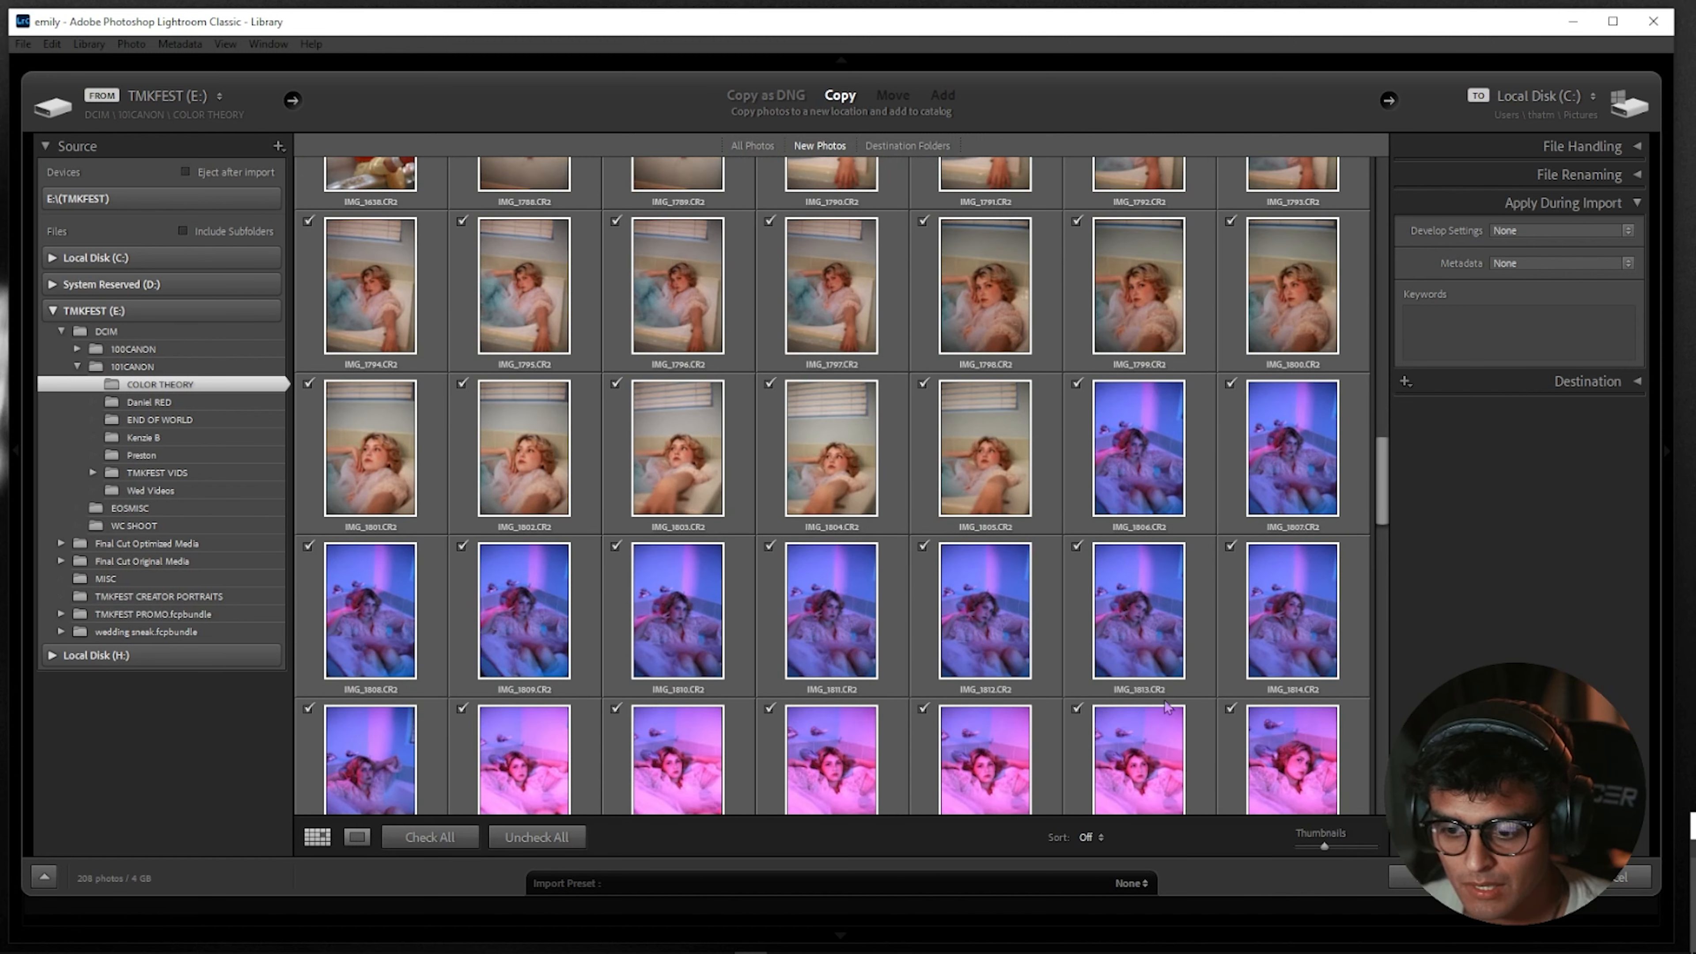
{"action": "left_click", "coordinate": [536, 837]}
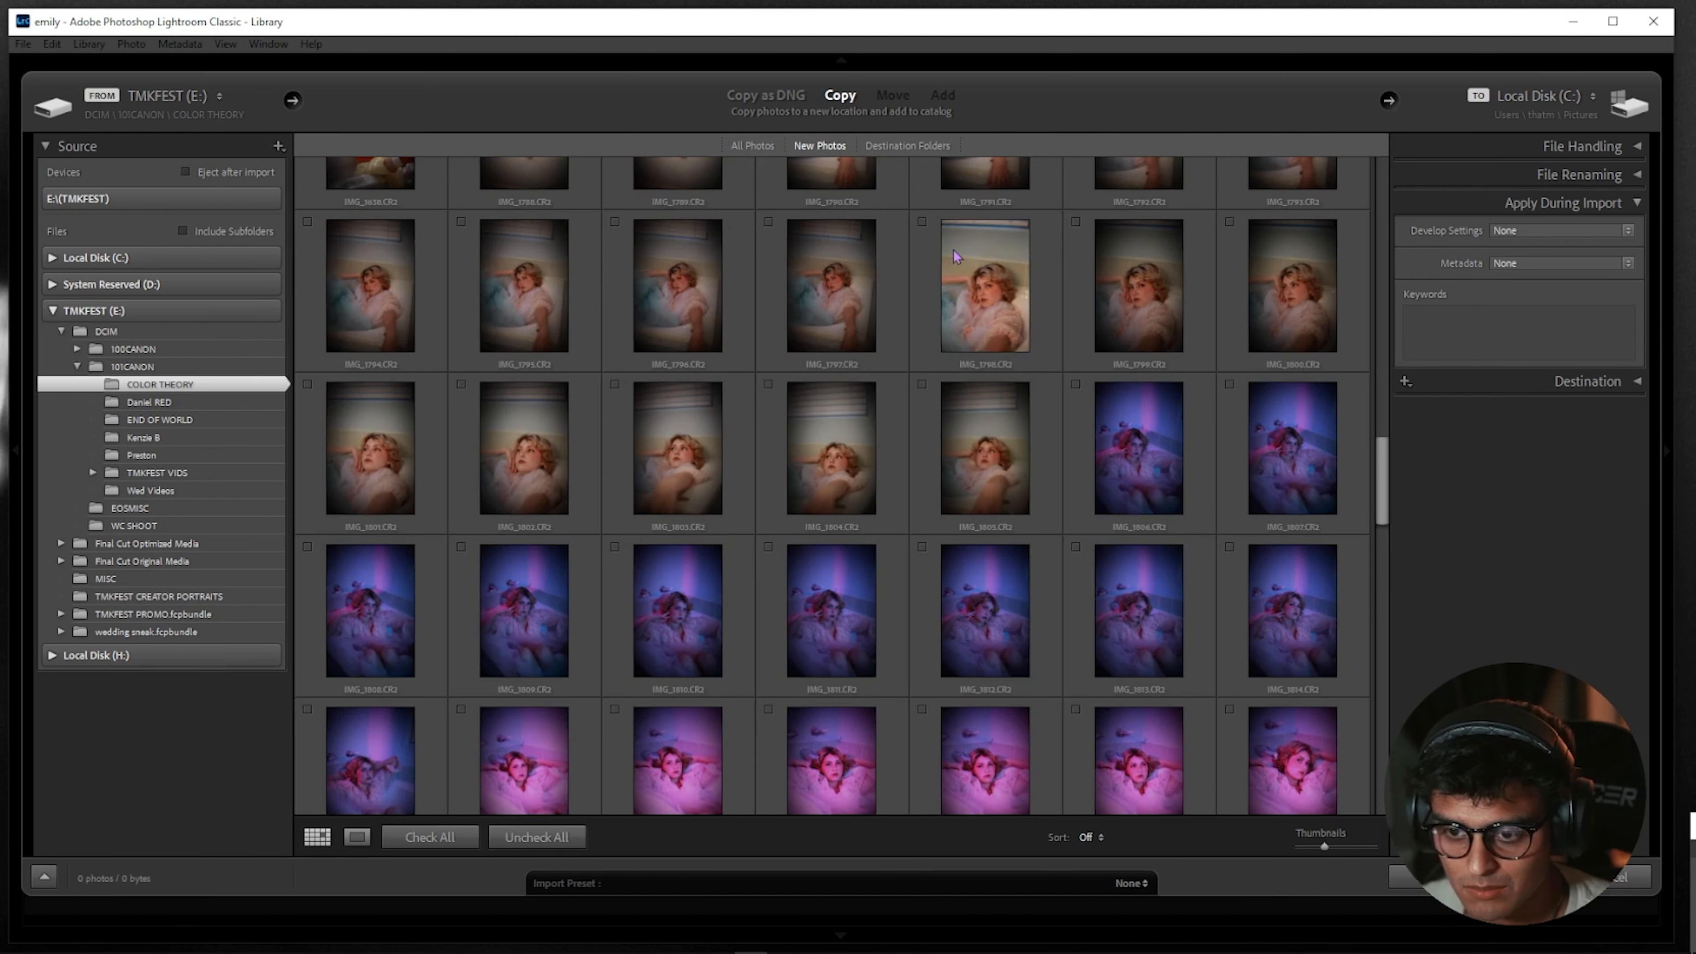
Mark only the photos IMG_1798, IMG_1802 and IMG_2847 for import and import them into the catalog
{"action": "left_click", "coordinate": [922, 224]}
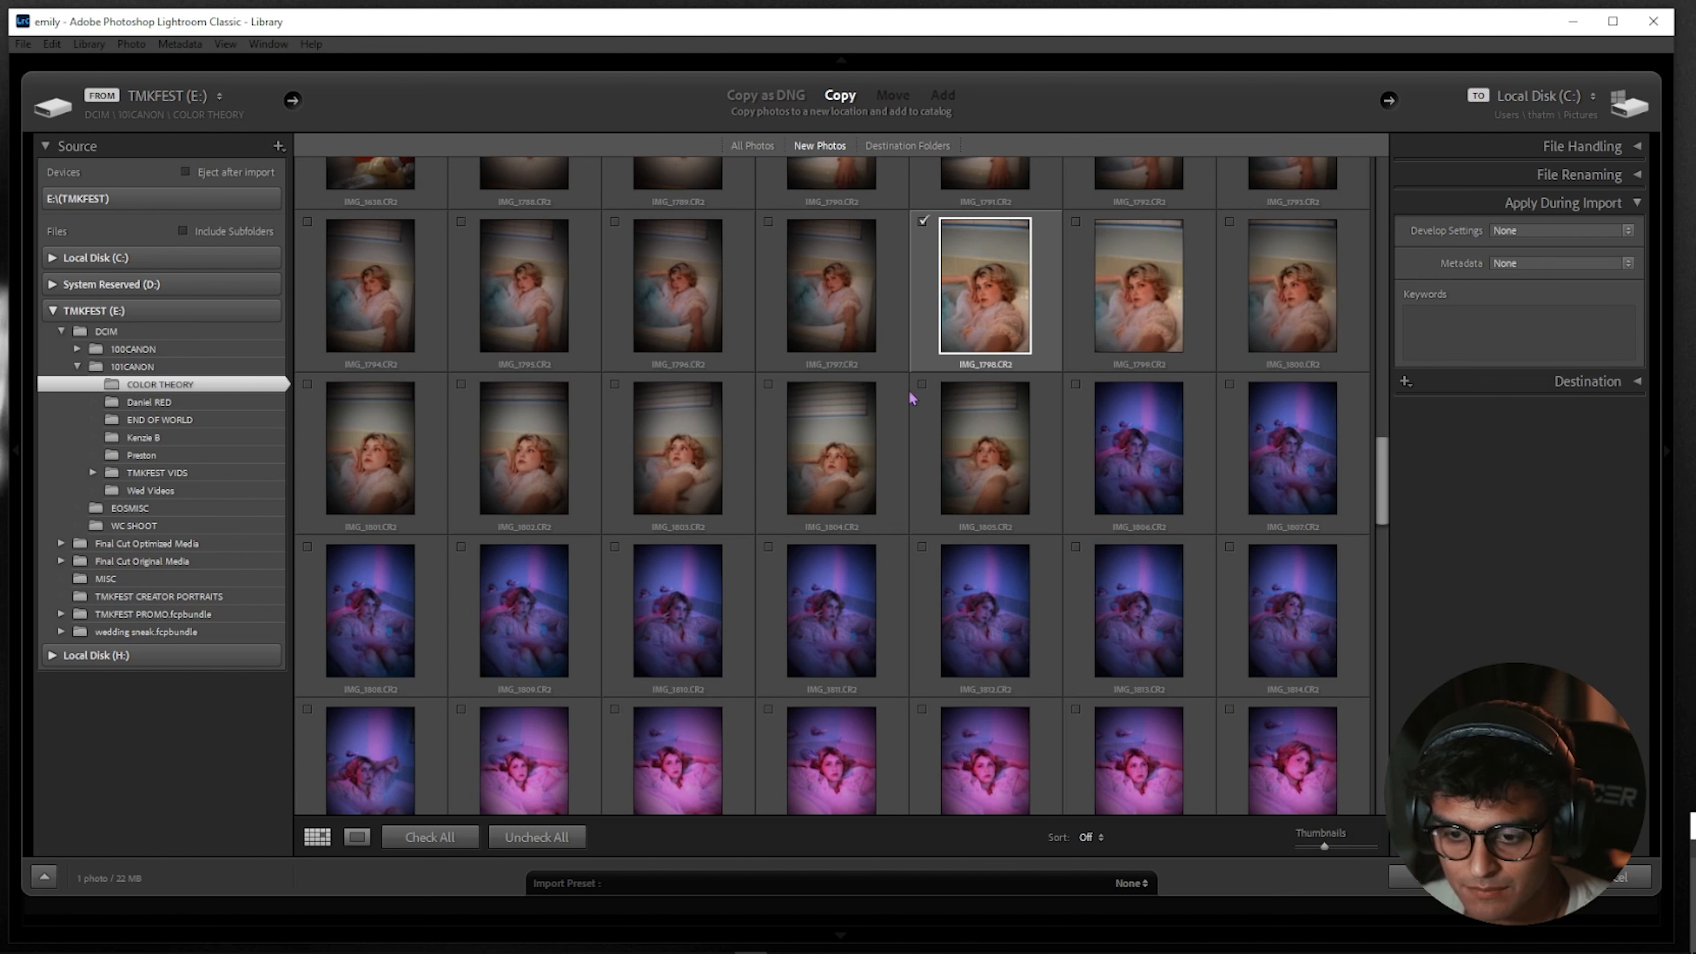
{"action": "left_click", "coordinate": [462, 384]}
{"action": "scroll", "coordinate": [658, 392], "scroll_direction": "down", "scroll_amount": 20}
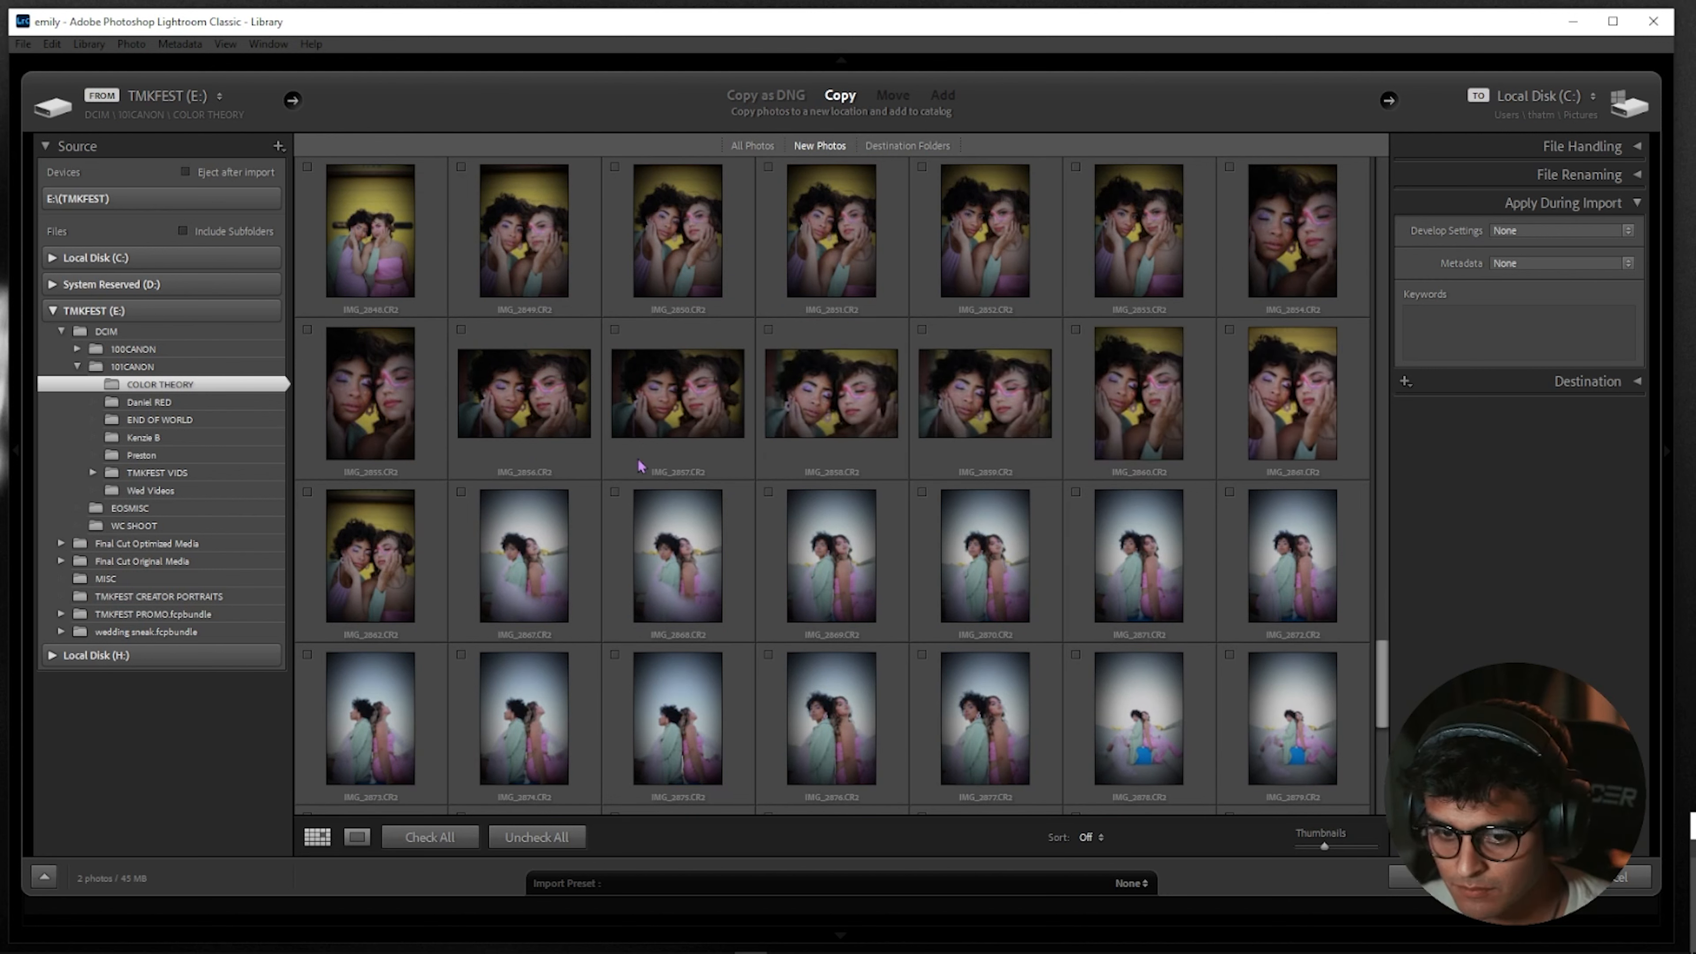
{"action": "scroll", "coordinate": [536, 267], "scroll_direction": "up", "scroll_amount": 3}
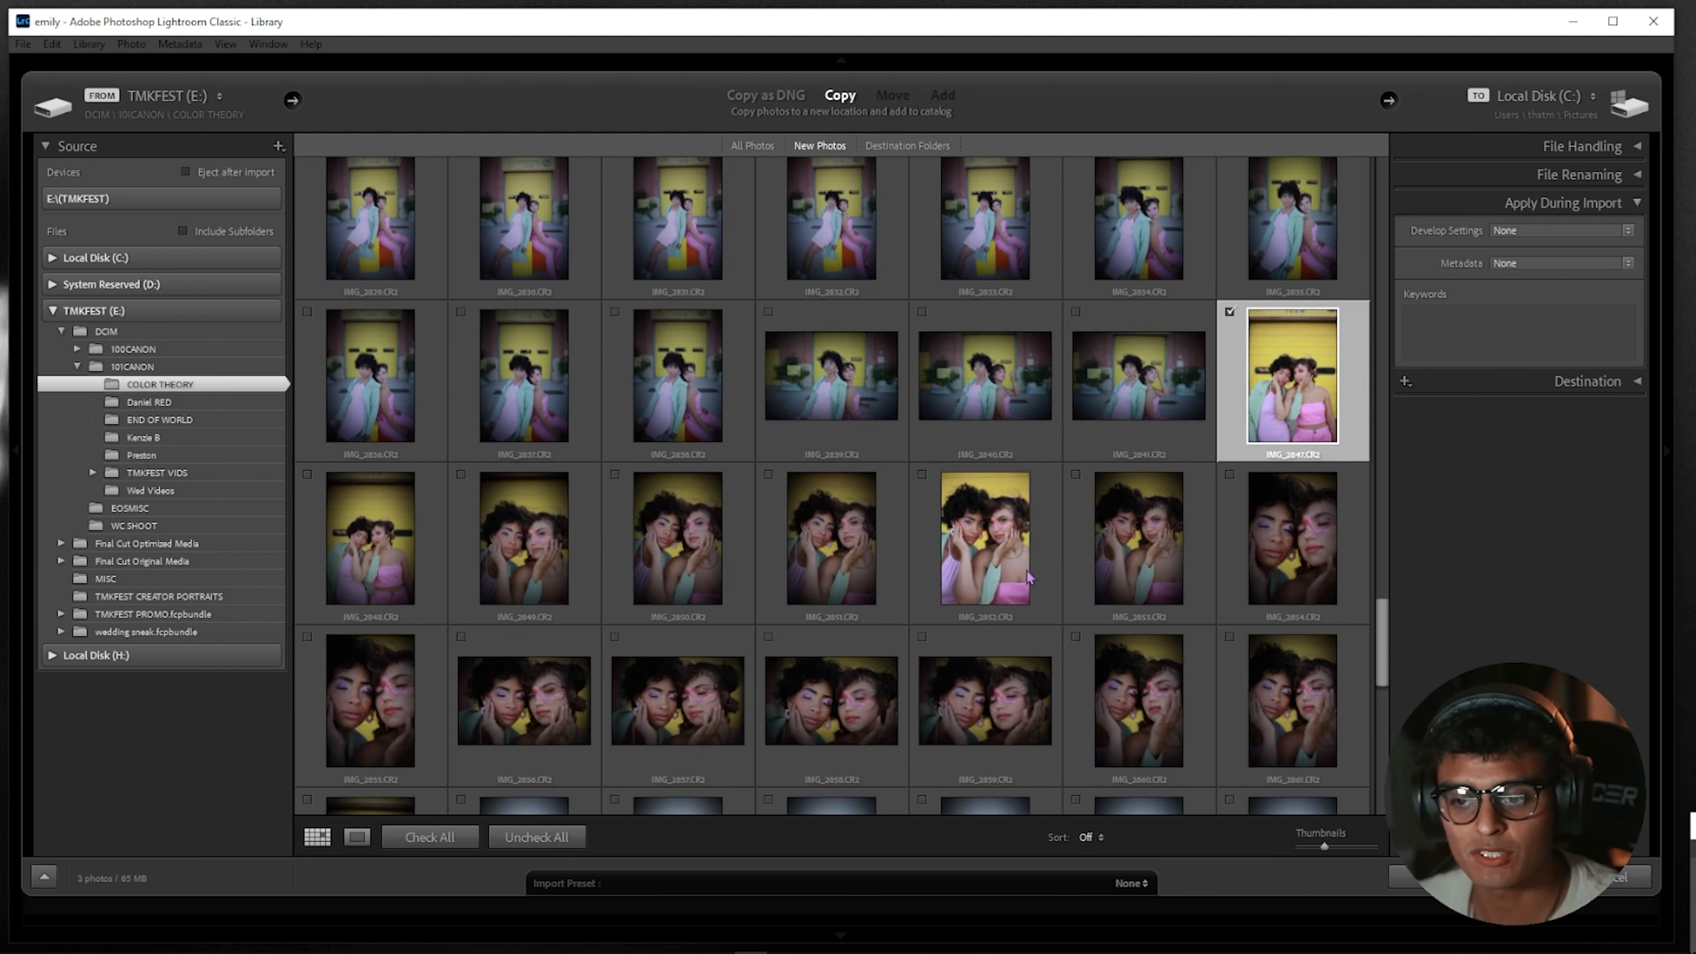
{"action": "scroll", "coordinate": [1135, 414], "scroll_direction": "up", "scroll_amount": 1}
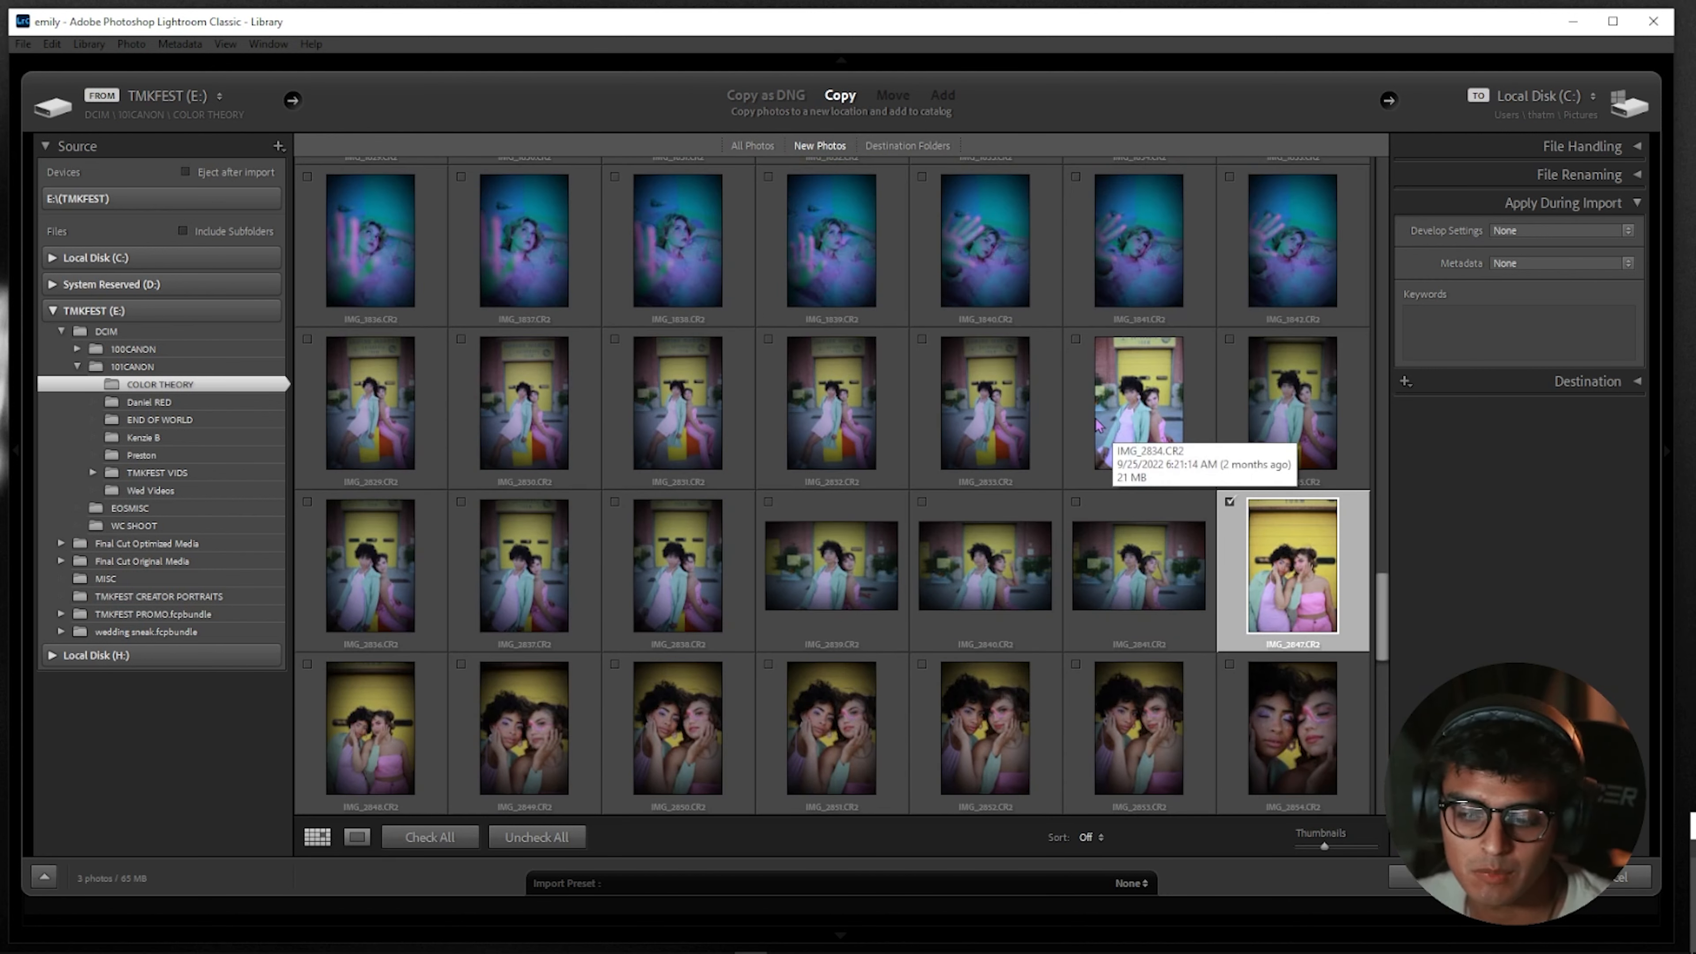
{"action": "scroll", "coordinate": [1076, 403], "scroll_direction": "down", "scroll_amount": 2}
{"action": "scroll", "coordinate": [1073, 401], "scroll_direction": "down", "scroll_amount": 5}
{"action": "scroll", "coordinate": [939, 519], "scroll_direction": "down", "scroll_amount": 1}
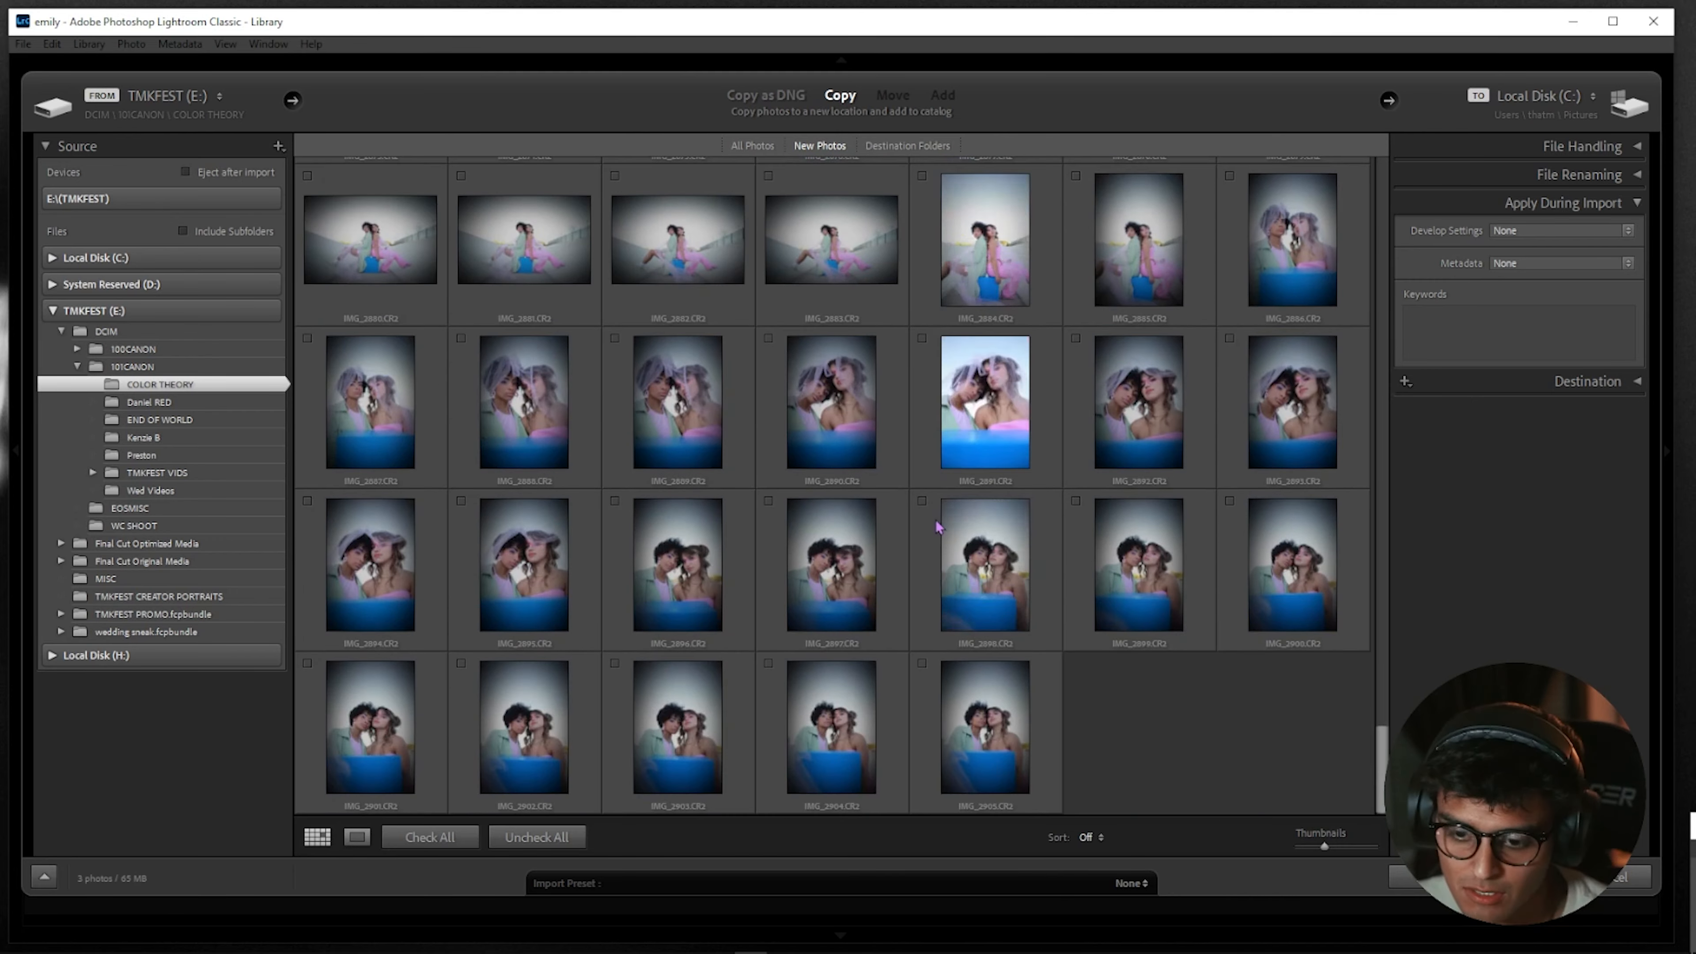
{"action": "left_click", "coordinate": [1451, 876]}
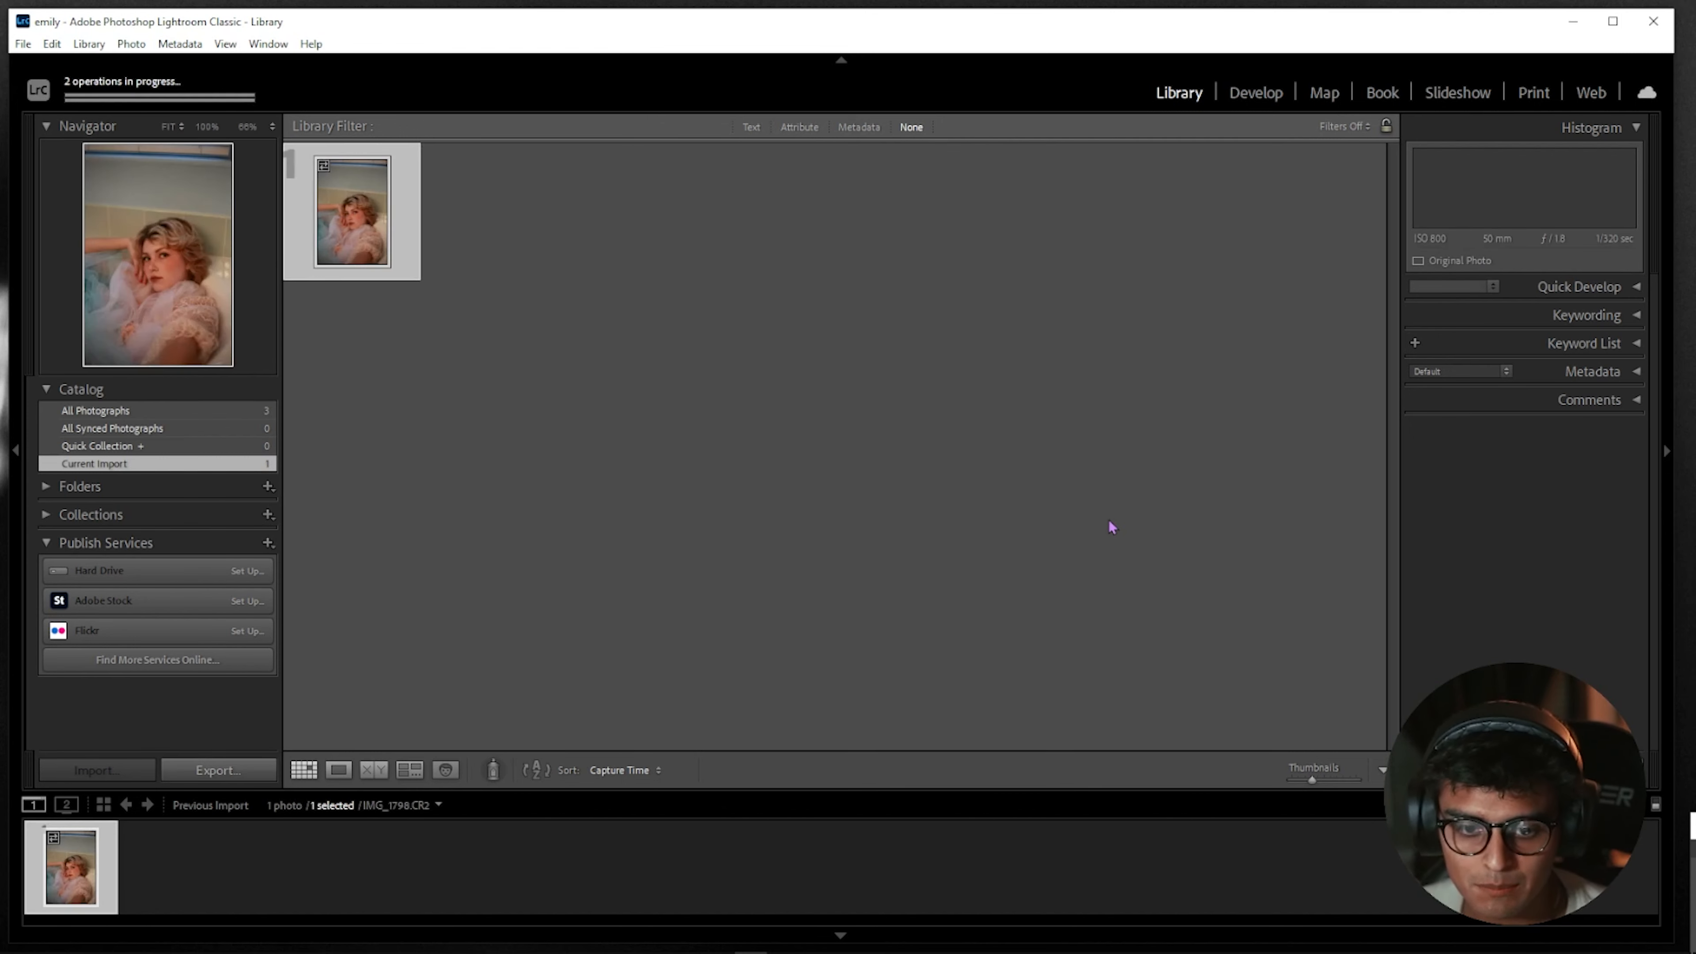
Open IMG_1798 in the Develop module and apply the TMK Teal Skies preset from the TMK RUNS THE WORLD group
{"action": "left_click", "coordinate": [1245, 90]}
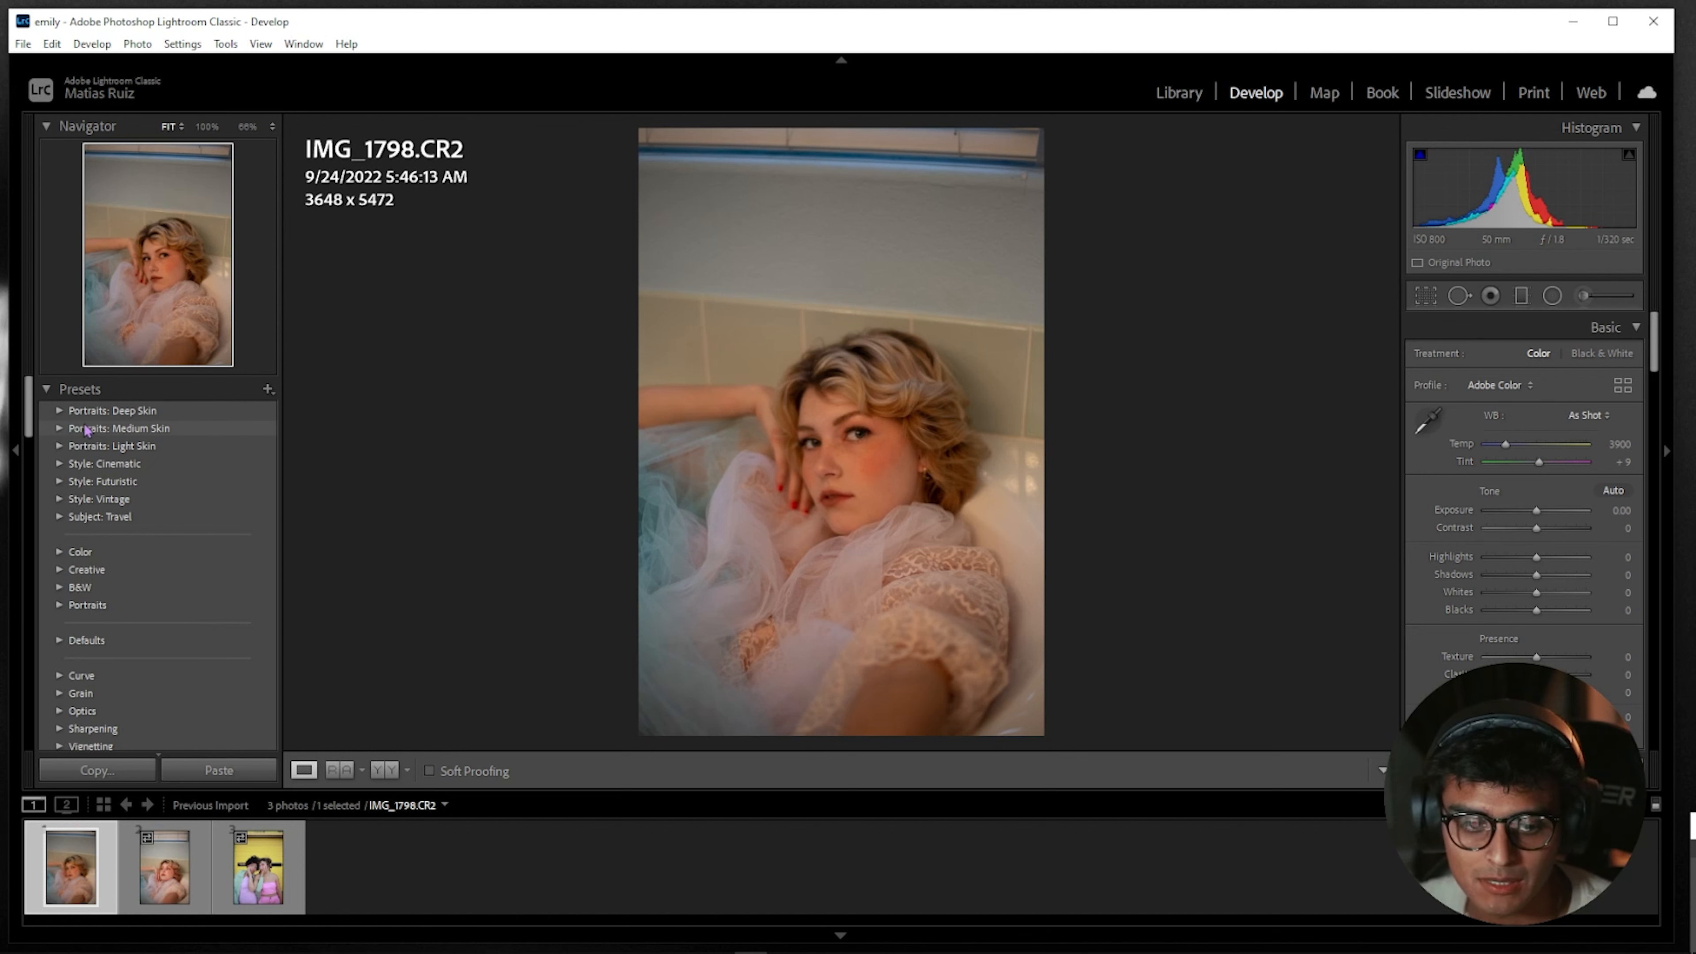
{"action": "left_click_drag", "start_coordinate": [31, 416], "coordinate": [51, 693]}
{"action": "scroll", "coordinate": [52, 695], "scroll_direction": "down", "scroll_amount": 2}
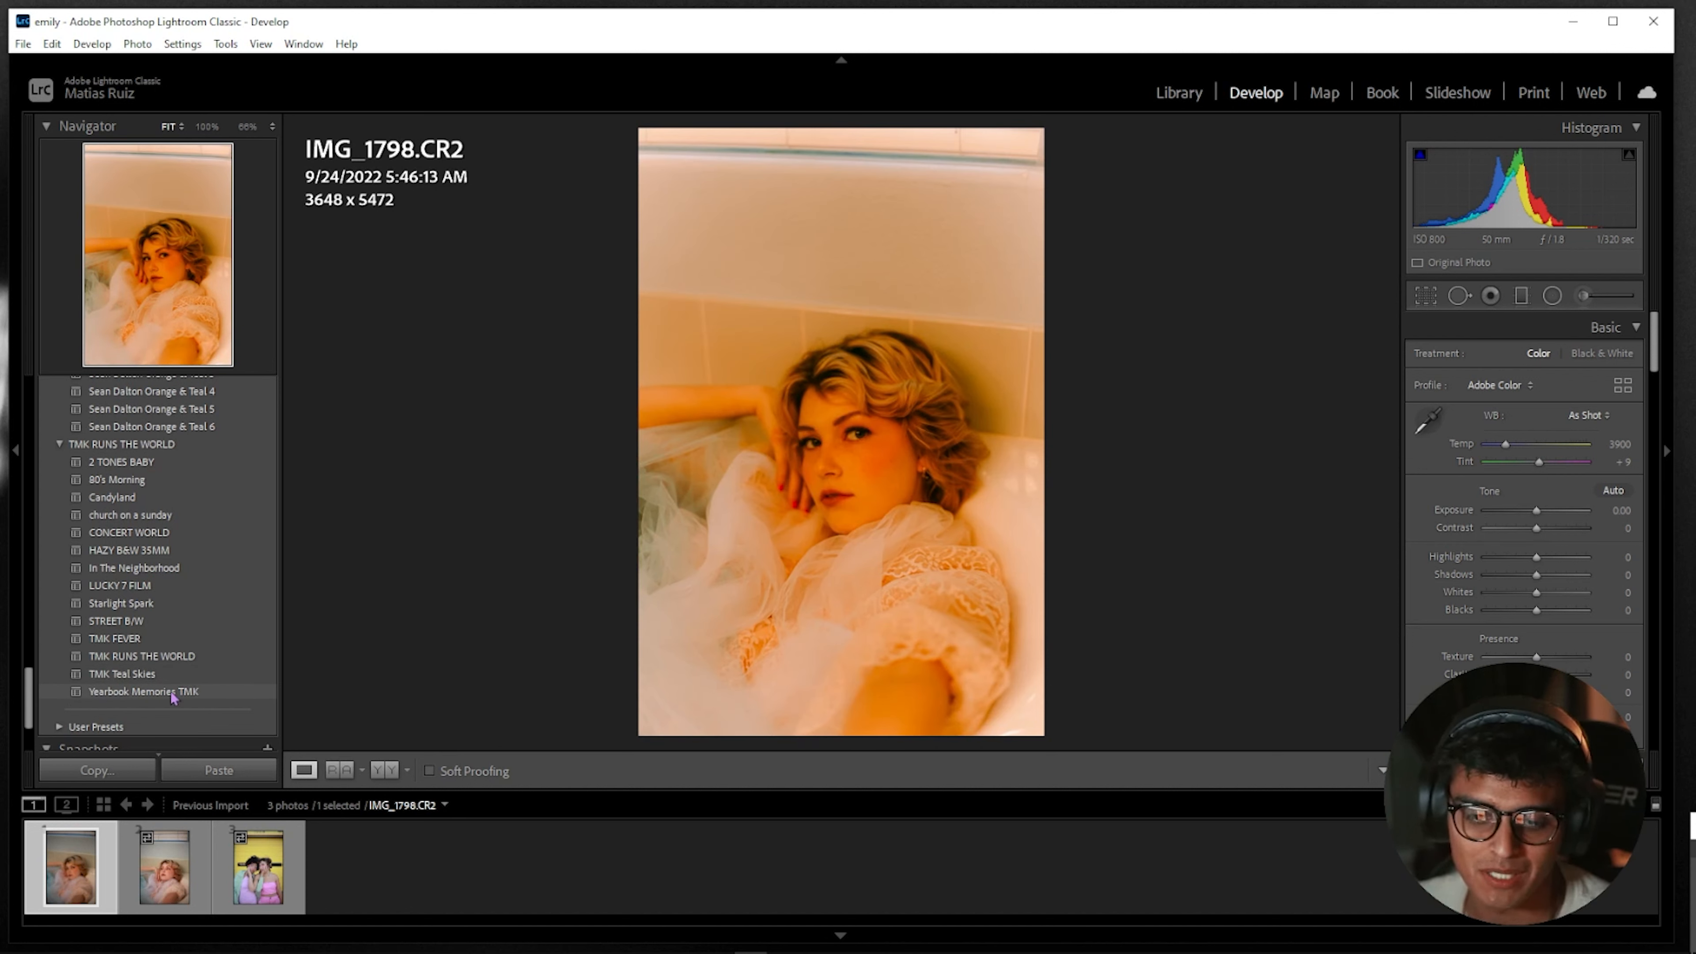
{"action": "left_click", "coordinate": [137, 675]}
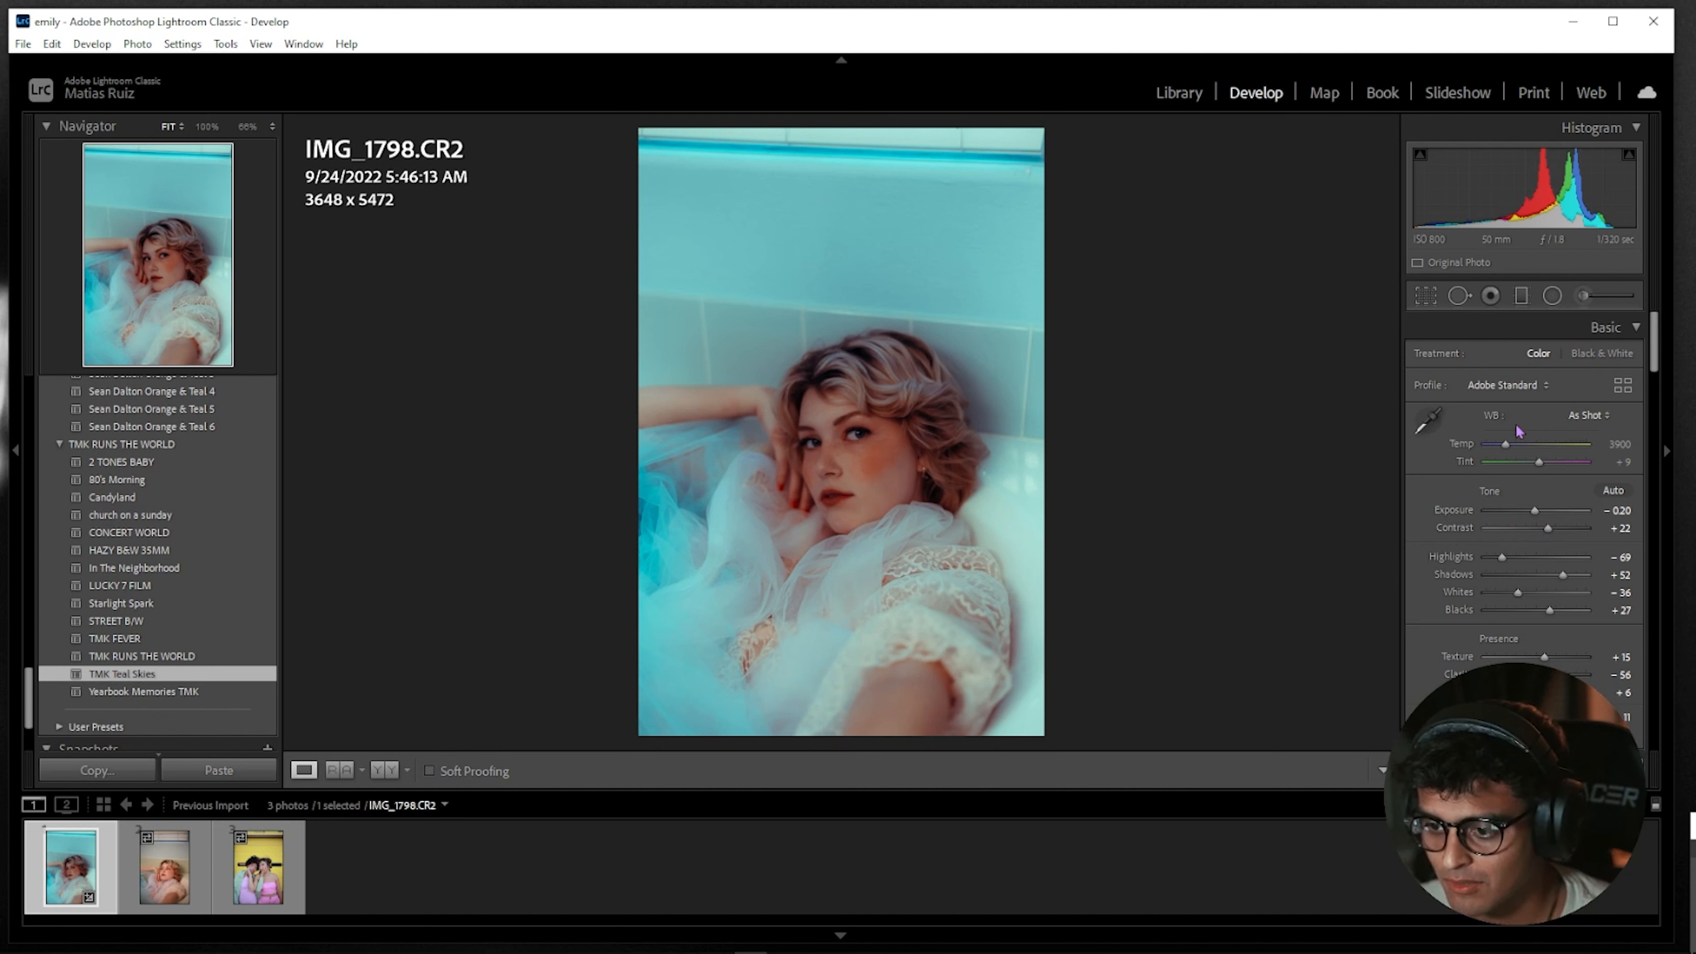
Crop the photo to the 4 x 5 / 8 x 10 aspect ratio, shifting the image slightly upward within the frame
{"action": "scroll", "coordinate": [1550, 405], "scroll_direction": "down", "scroll_amount": 5}
{"action": "scroll", "coordinate": [1565, 405], "scroll_direction": "up", "scroll_amount": 5}
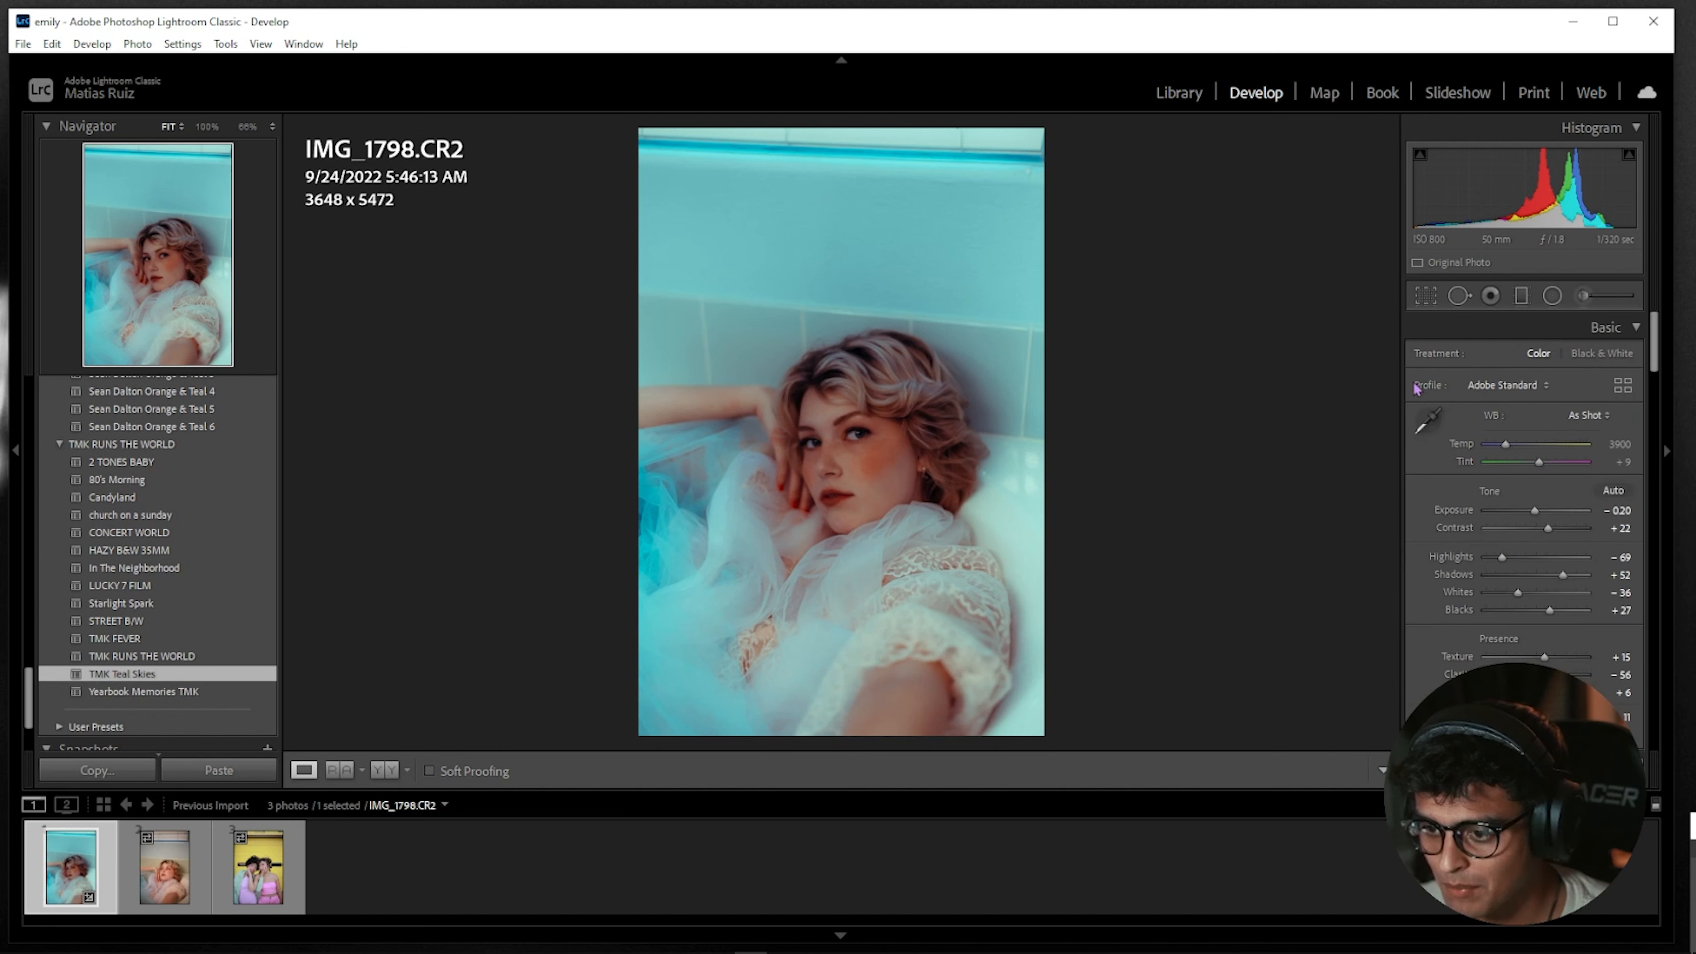
{"action": "left_click", "coordinate": [1426, 295]}
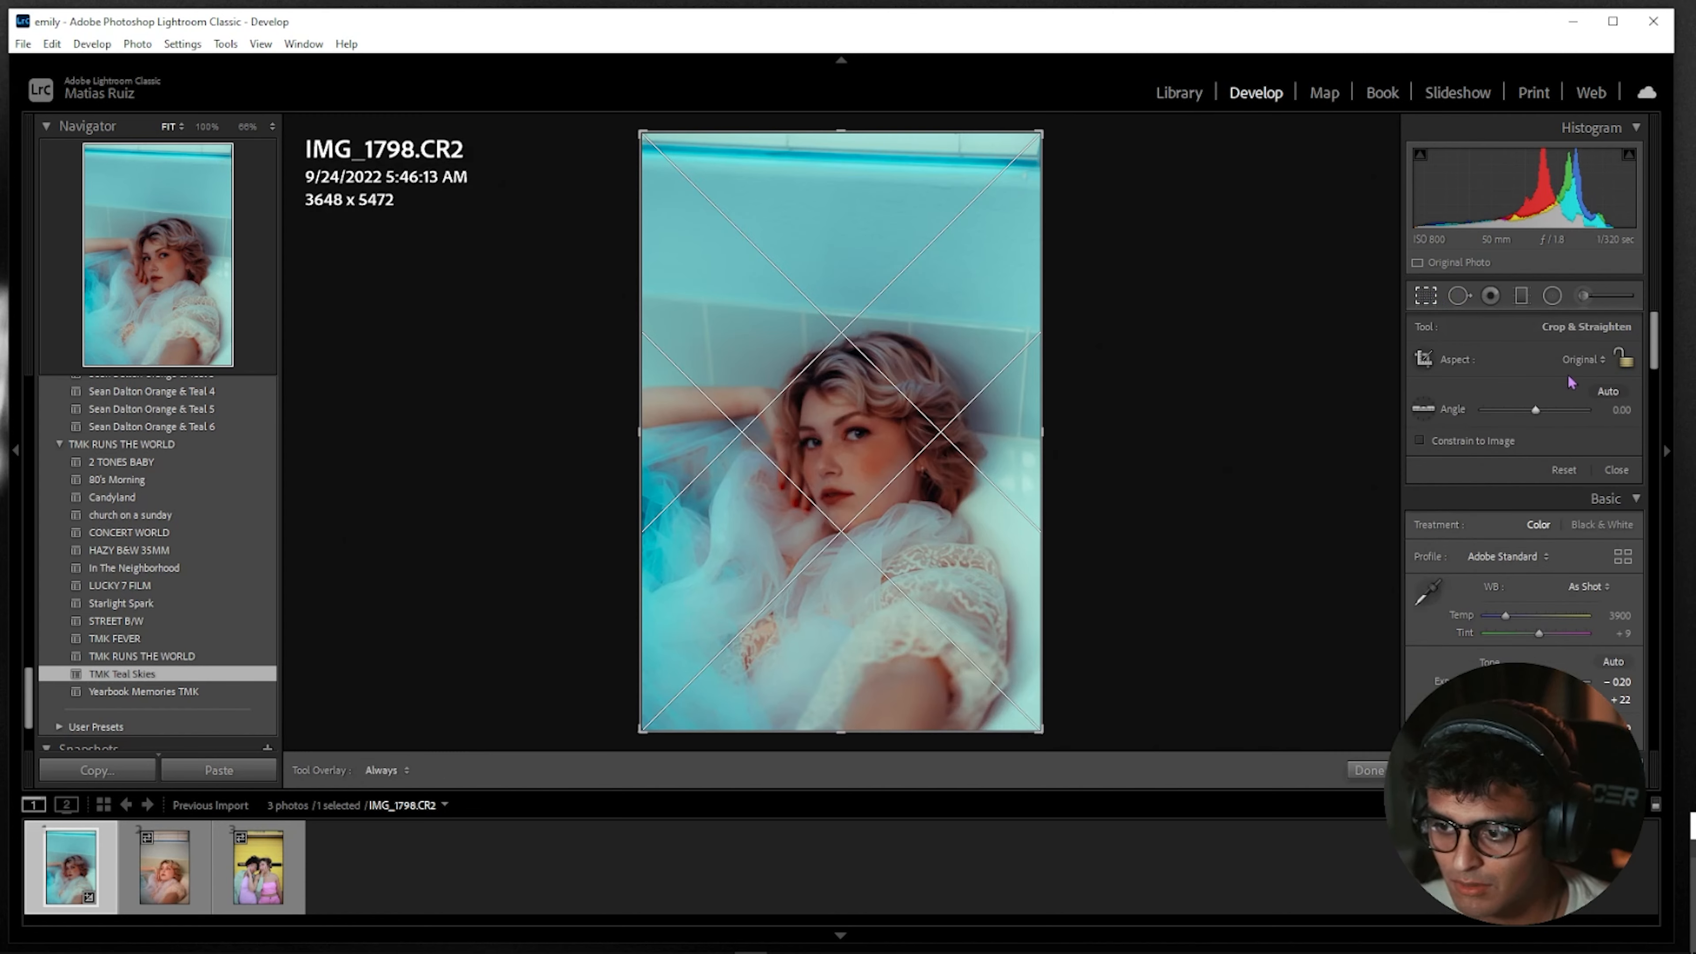
{"action": "left_click", "coordinate": [1593, 359]}
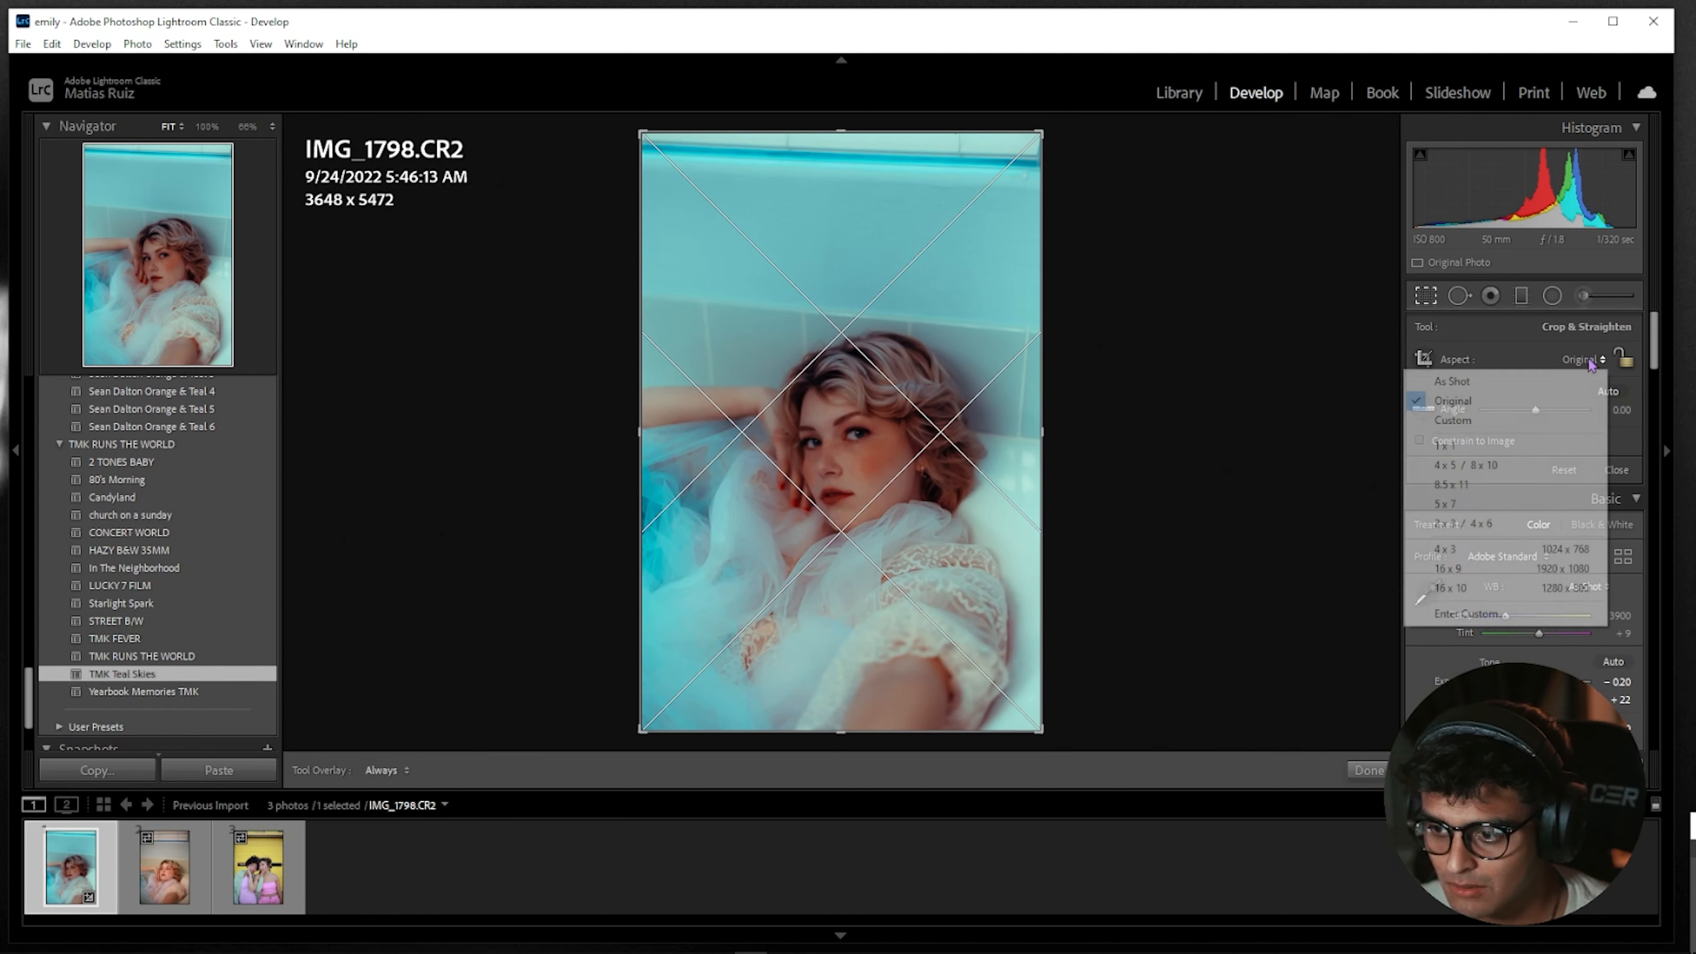
{"action": "left_click", "coordinate": [1505, 467]}
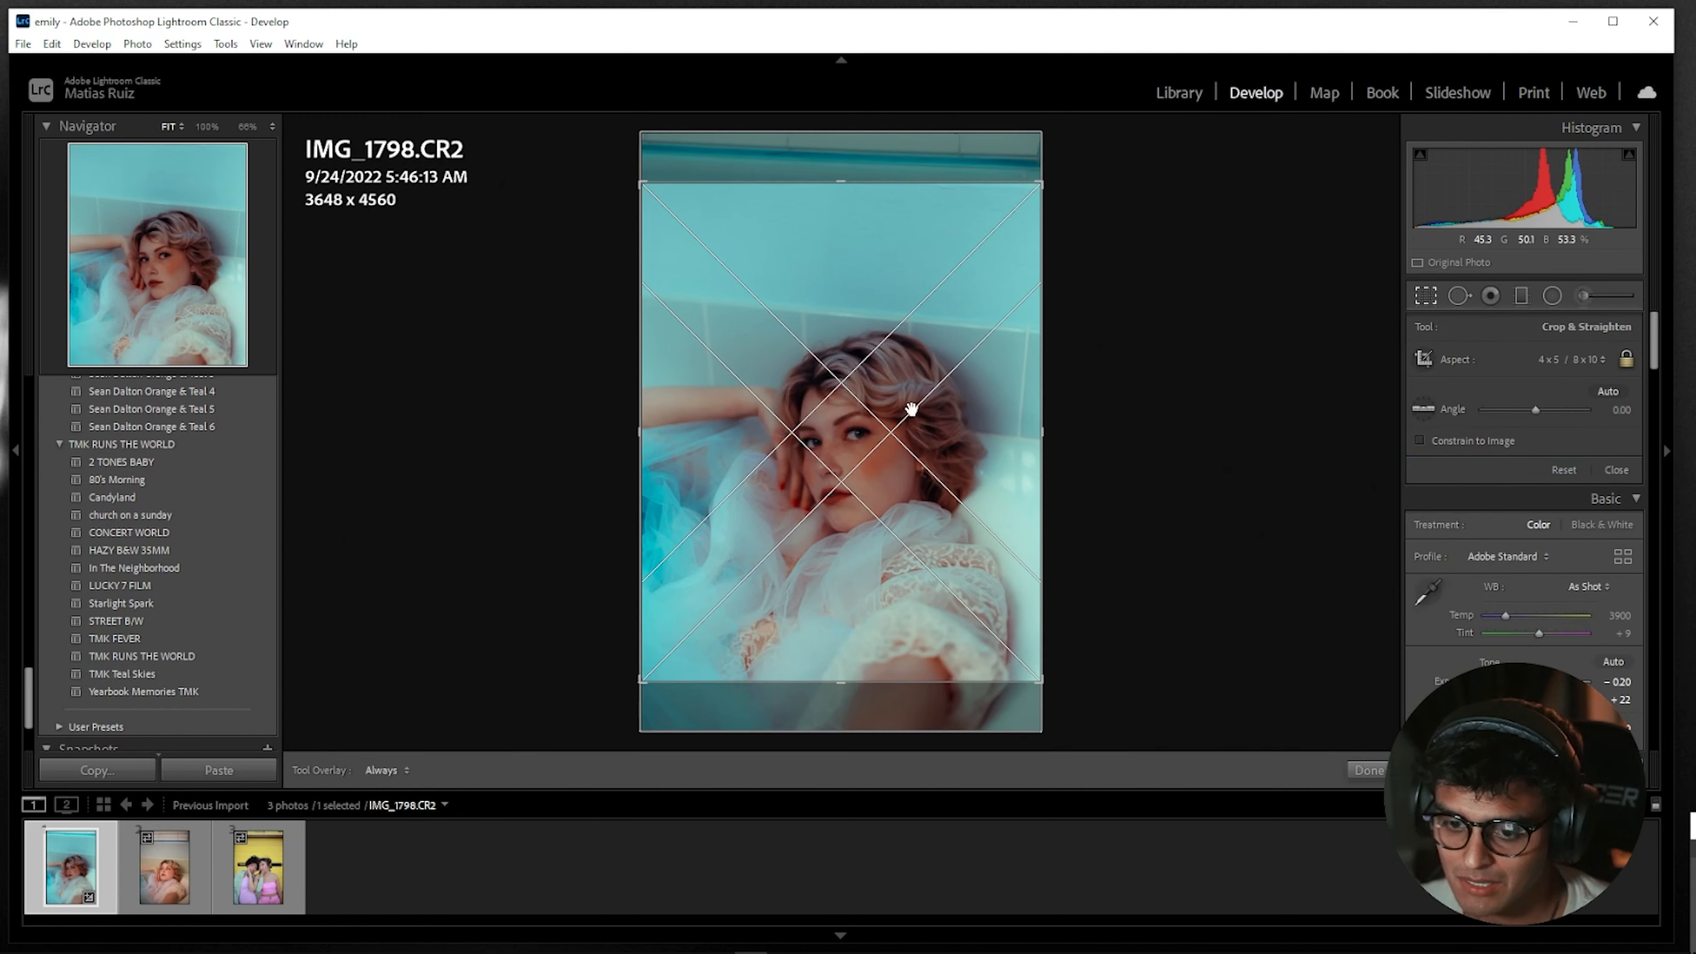
{"action": "mouse_move", "coordinate": [846, 396]}
{"action": "left_mouse_down"}
{"action": "mouse_move", "coordinate": [836, 356]}
{"action": "mouse_move", "coordinate": [847, 365]}
{"action": "left_mouse_up"}
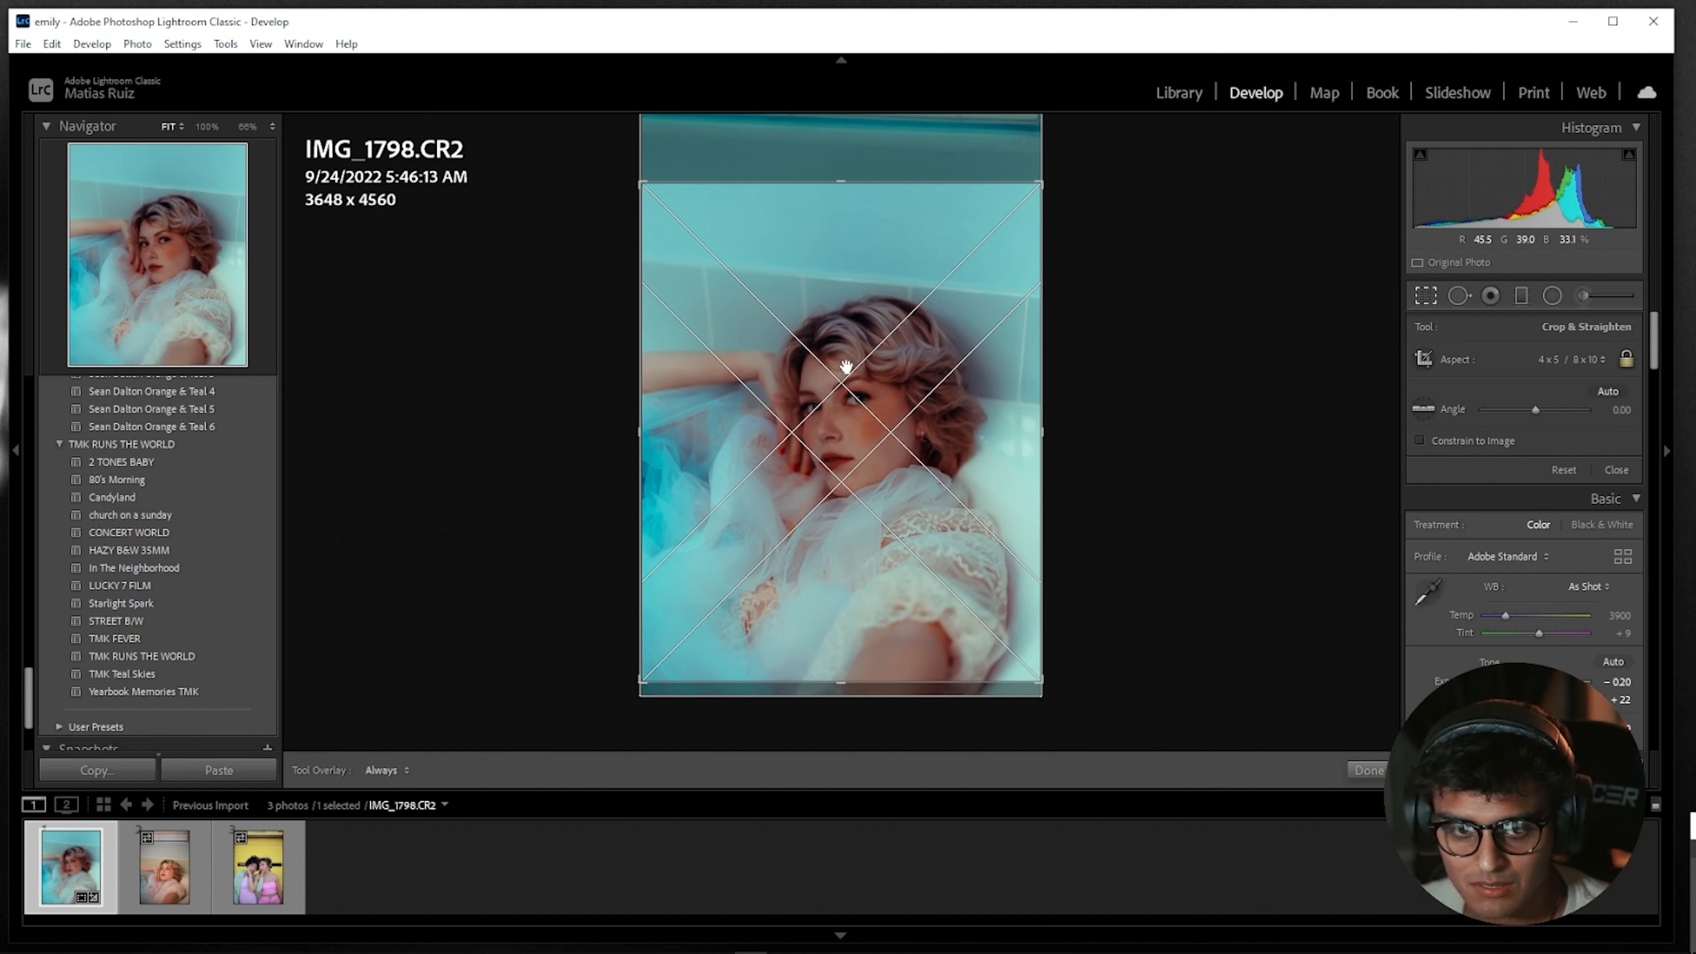
{"action": "key", "text": "Return"}
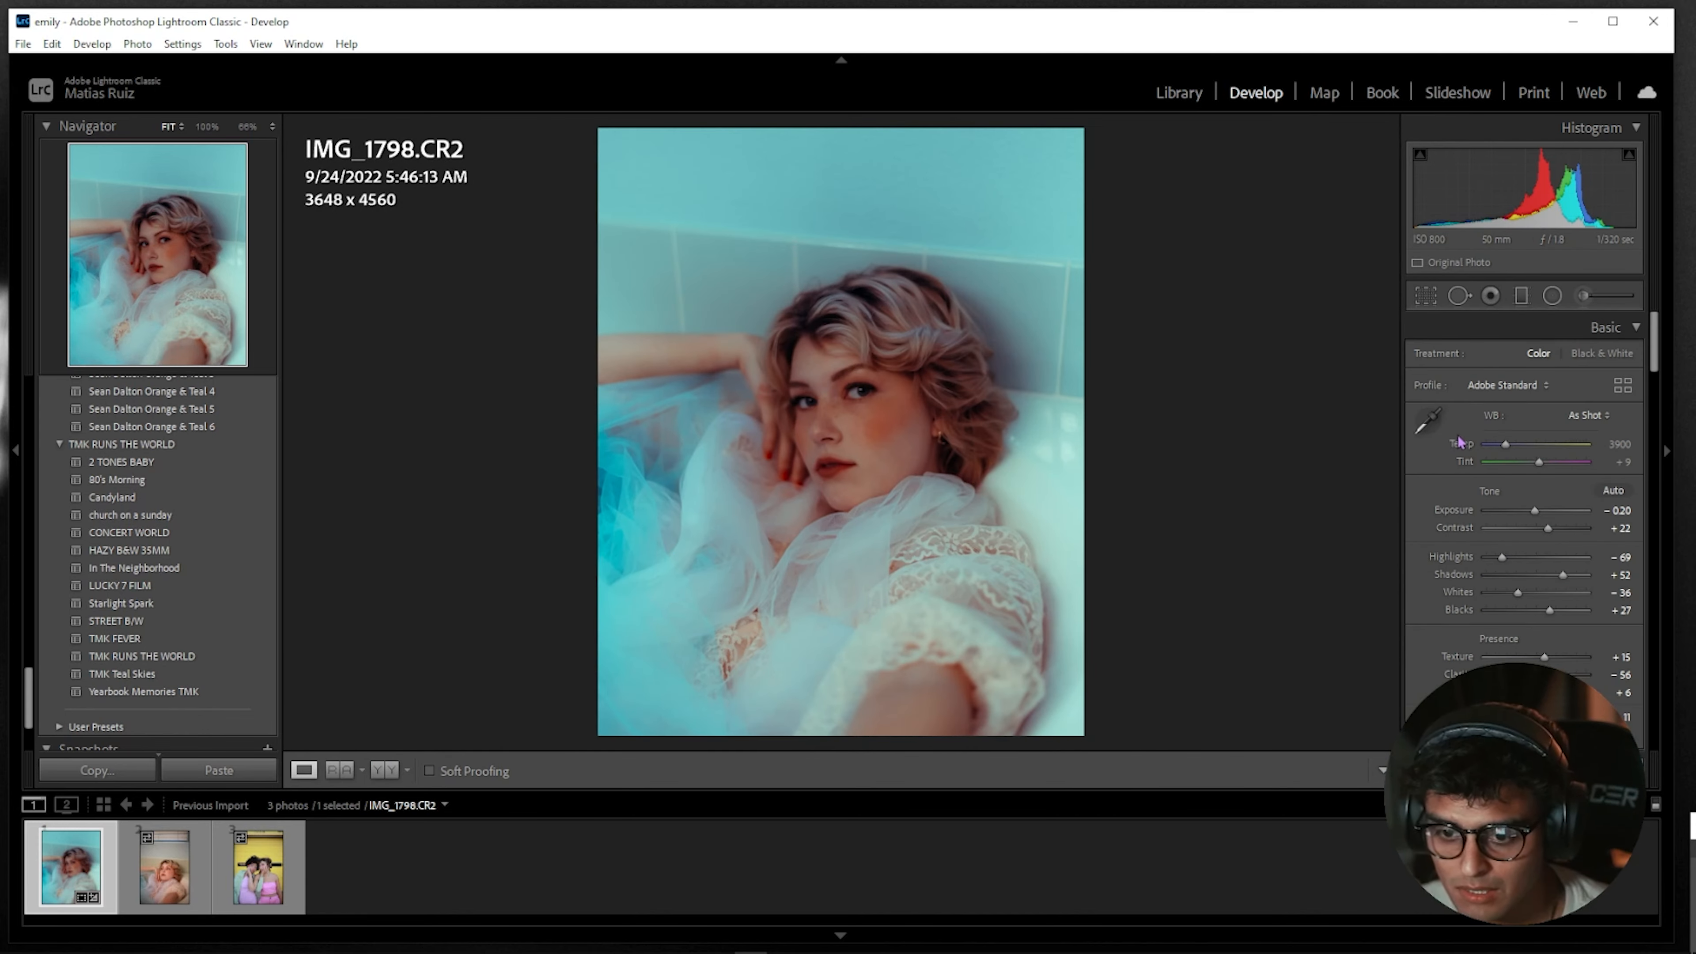
Set the photo's Exposure to +0.09, Contrast to +28, Texture to 0 and Clarity to -46
{"action": "left_click_drag", "start_coordinate": [1531, 510], "coordinate": [1539, 513]}
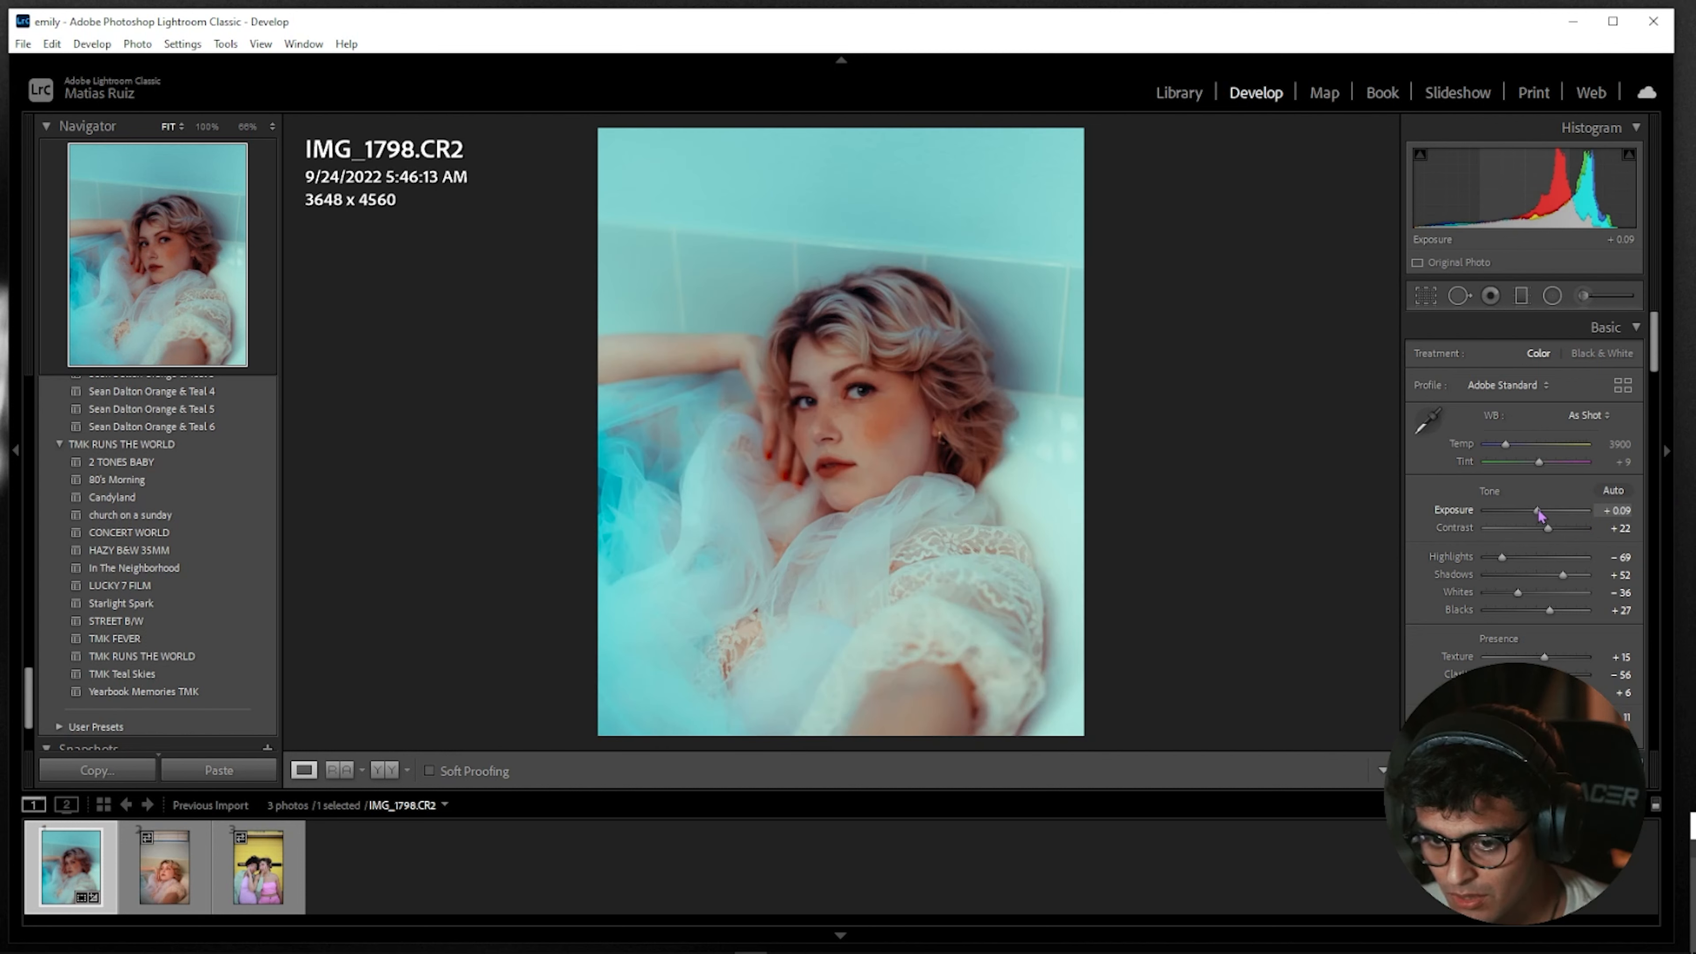
{"action": "left_click_drag", "start_coordinate": [1550, 528], "coordinate": [1549, 529]}
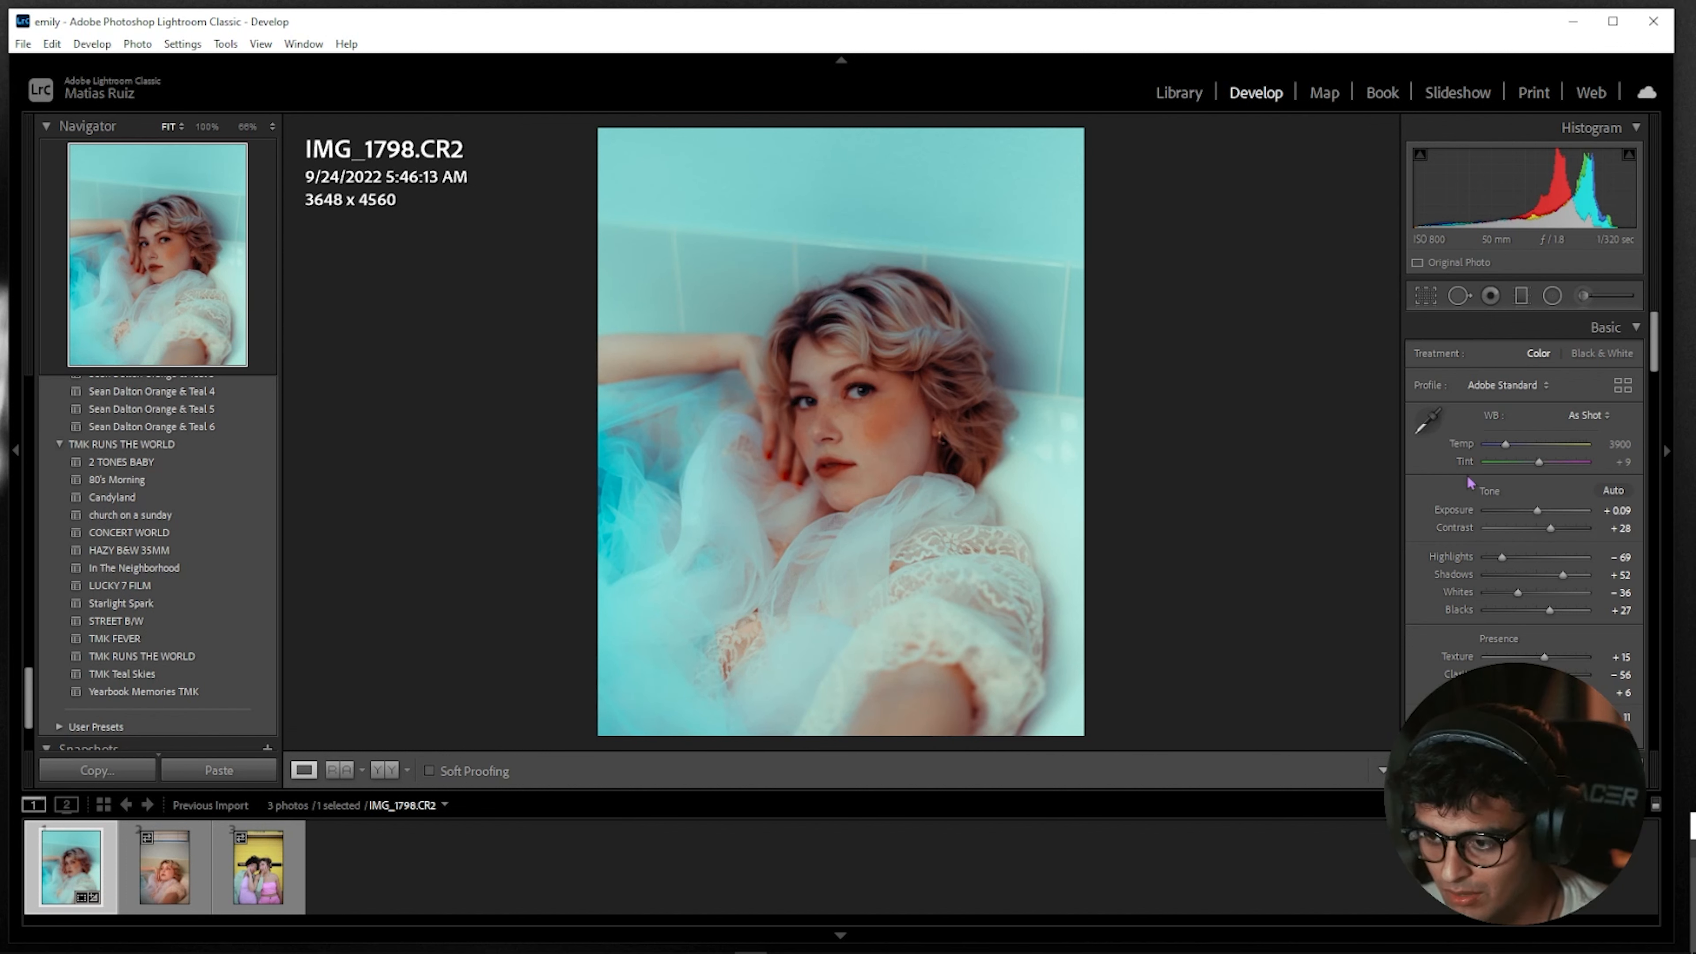
{"action": "scroll", "coordinate": [1523, 534], "scroll_direction": "down", "scroll_amount": 3}
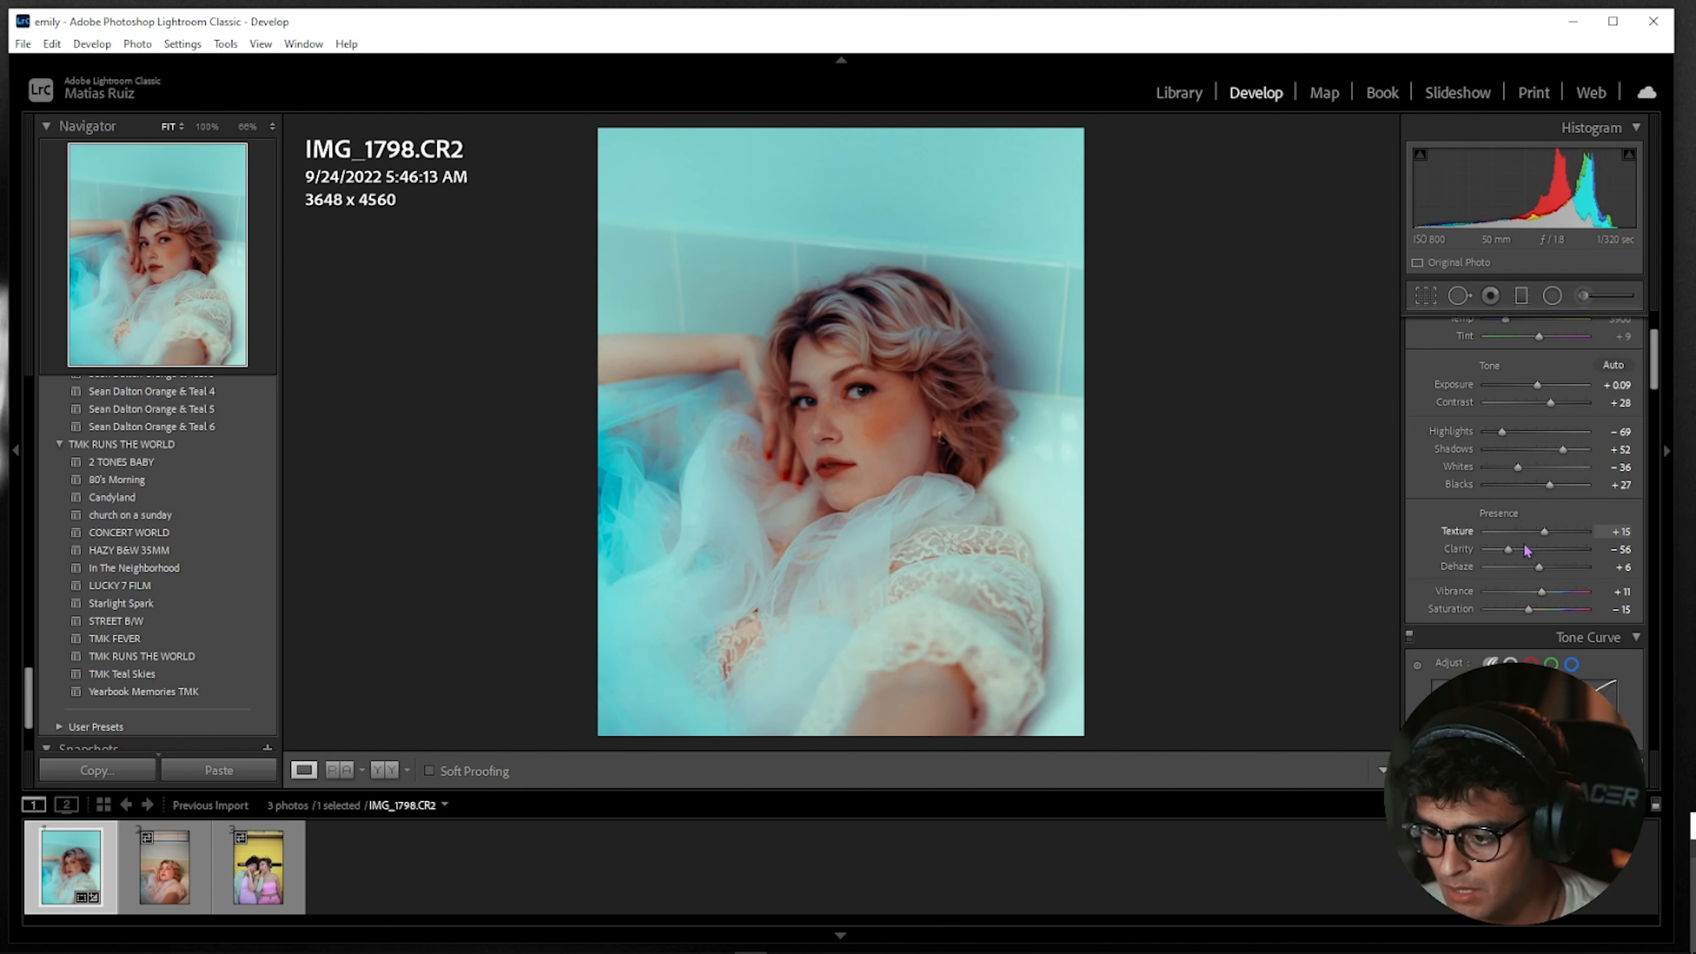
{"action": "left_click_drag", "start_coordinate": [1539, 538], "coordinate": [1541, 541]}
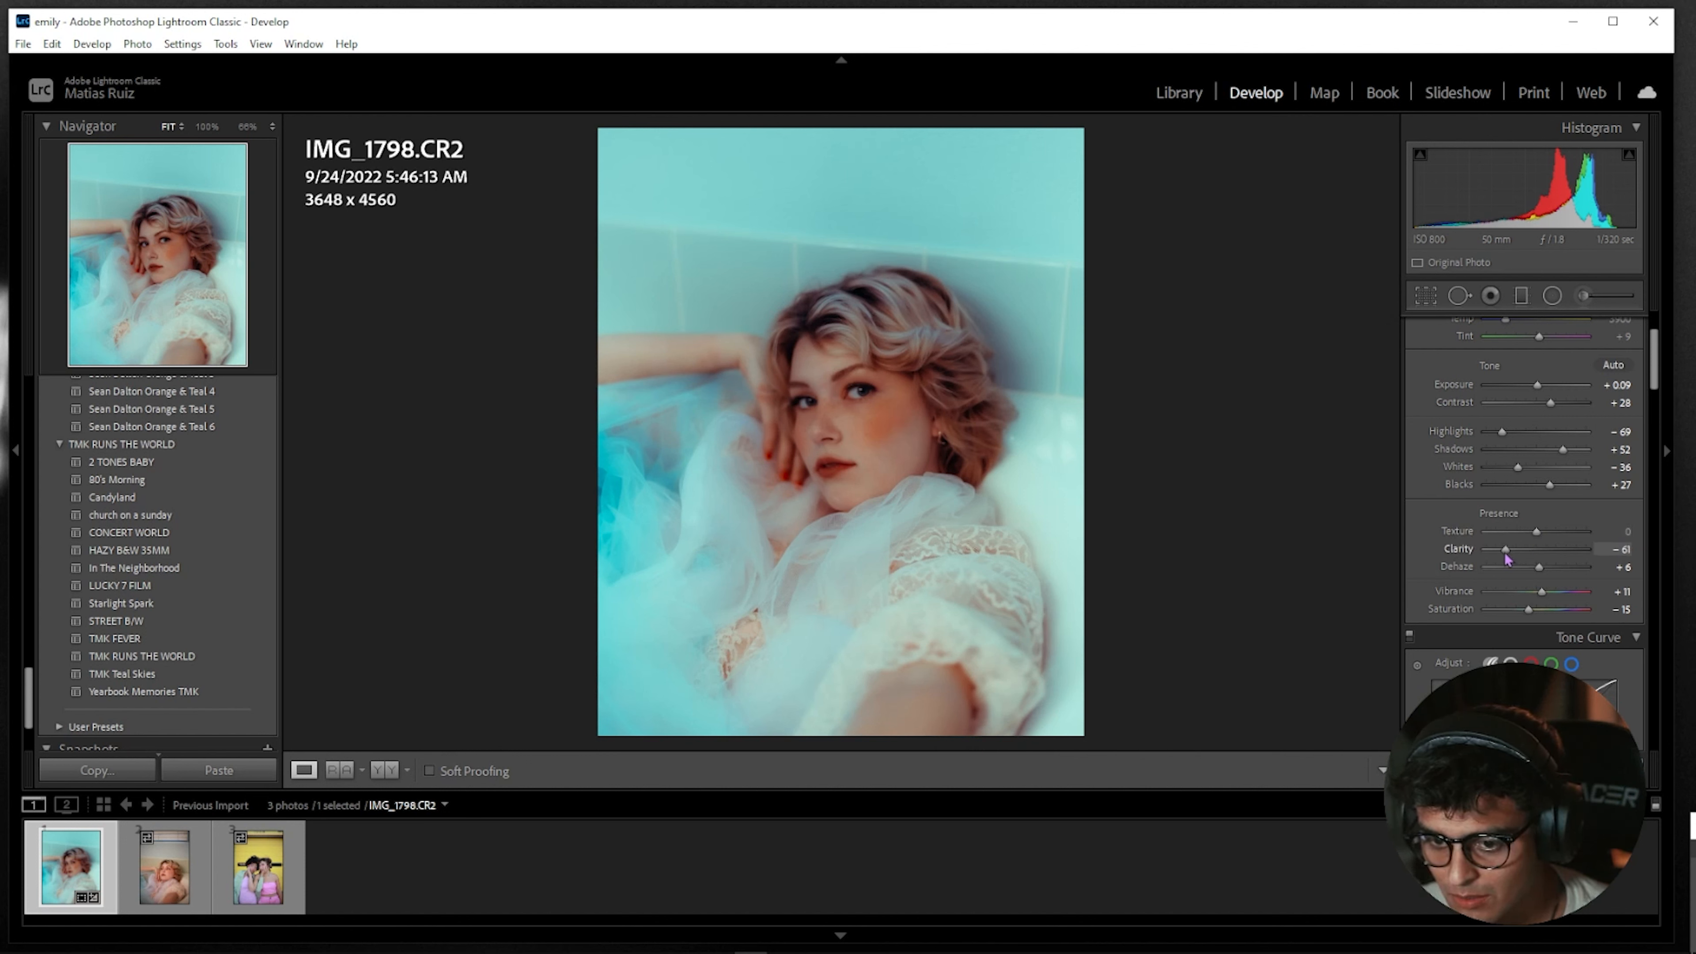
{"action": "left_click_drag", "start_coordinate": [1505, 555], "coordinate": [1540, 557]}
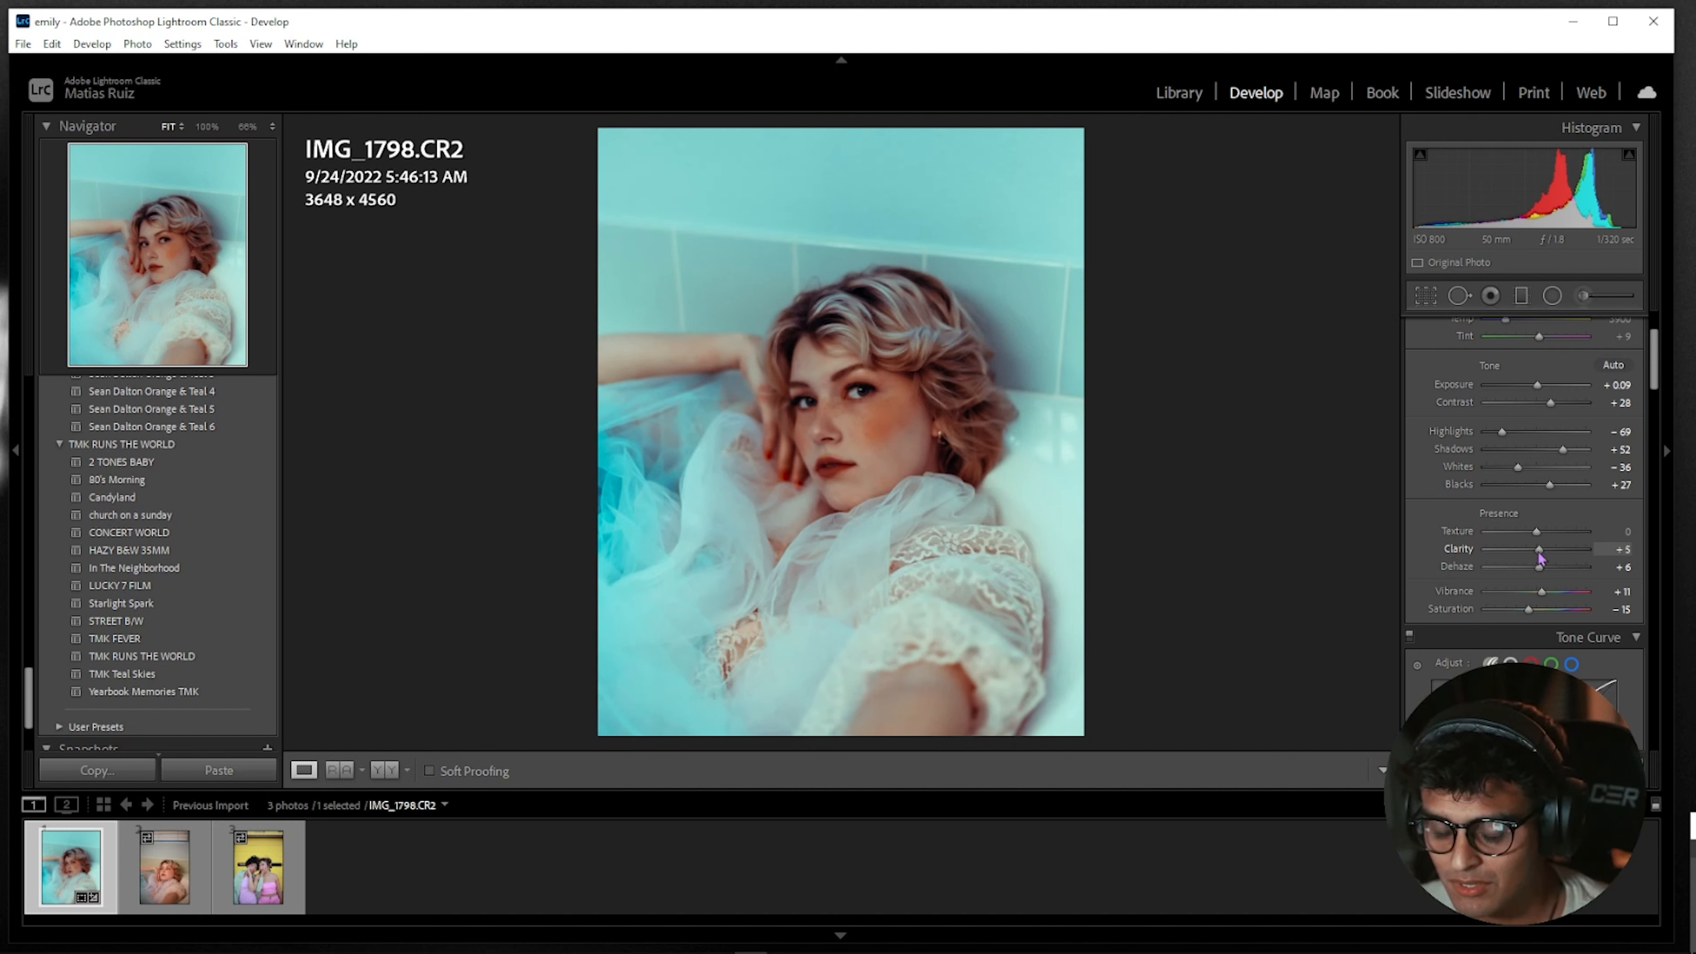
{"action": "left_click_drag", "start_coordinate": [1536, 561], "coordinate": [1521, 564]}
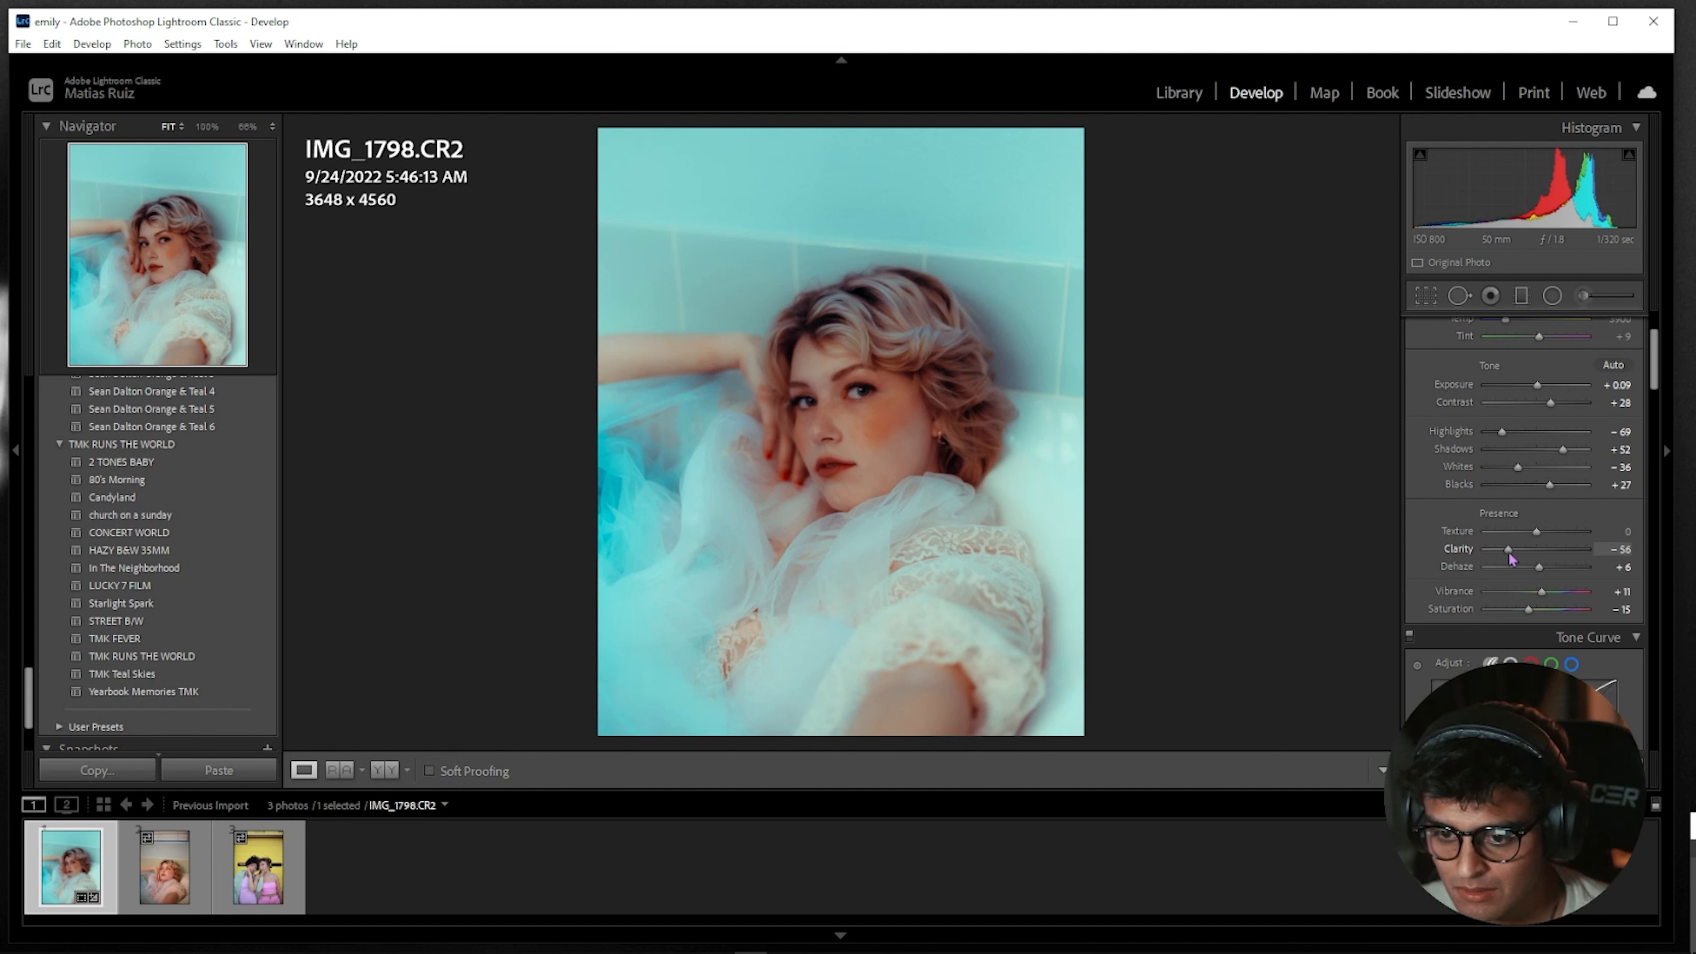
{"action": "left_click_drag", "start_coordinate": [1512, 560], "coordinate": [1516, 561]}
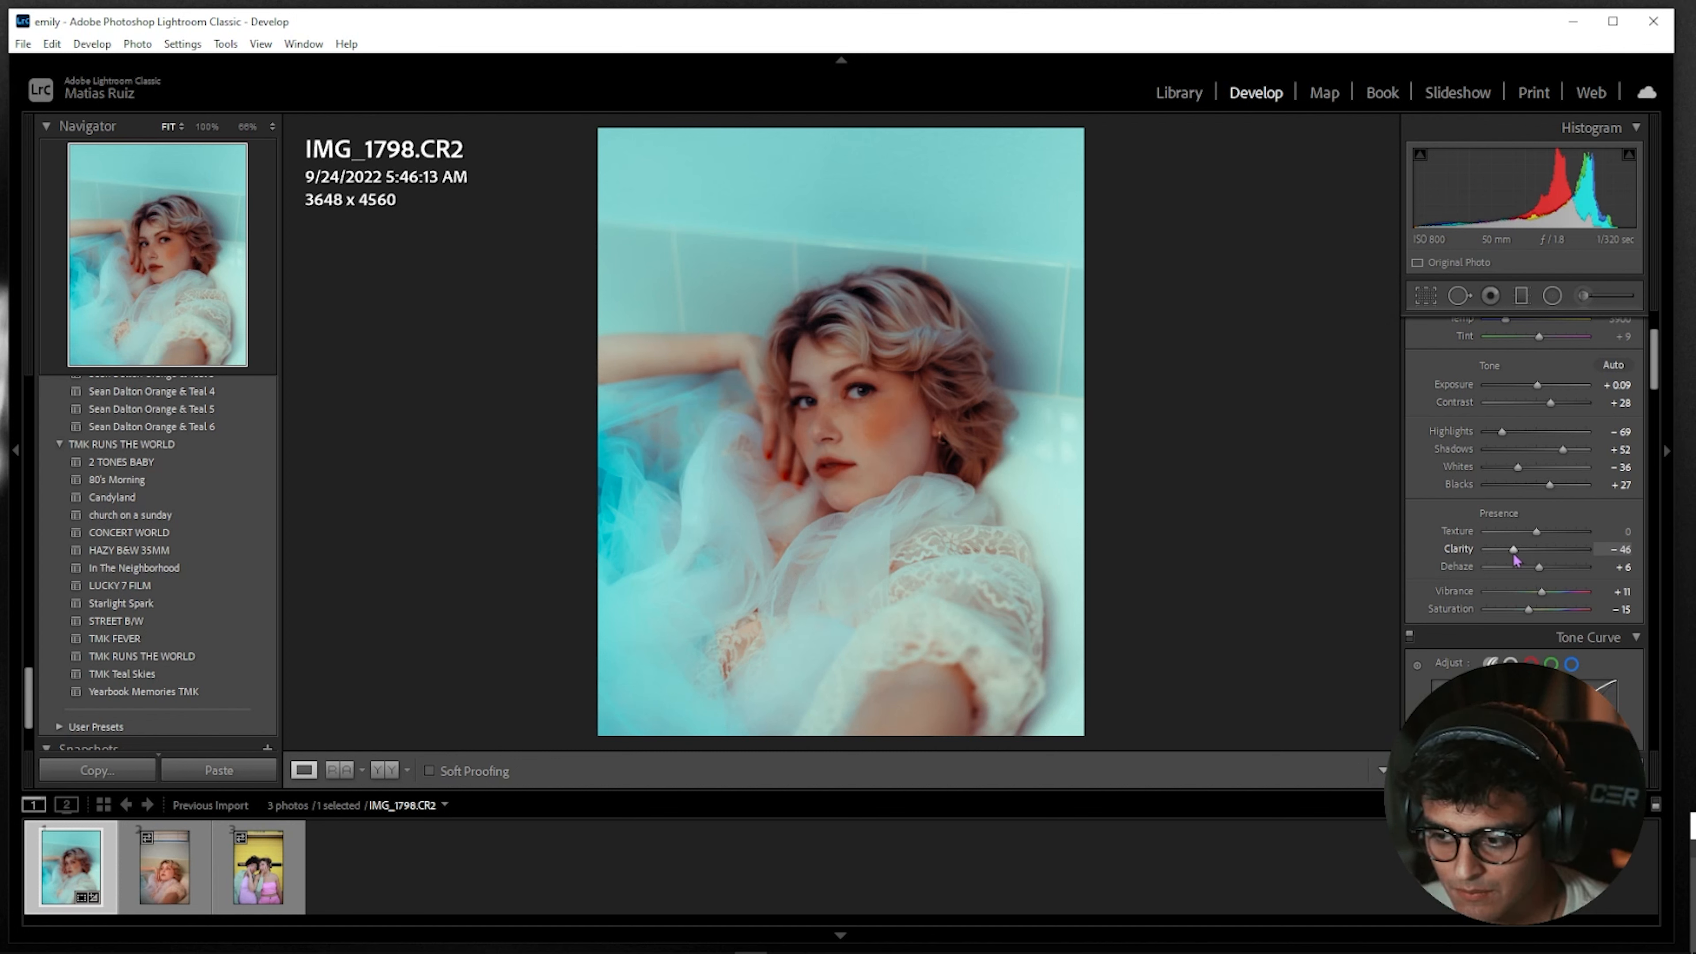
Examine the photo's Tone Curve, HSL saturation and Color Grading settings
{"action": "scroll", "coordinate": [1458, 495], "scroll_direction": "down", "scroll_amount": 4}
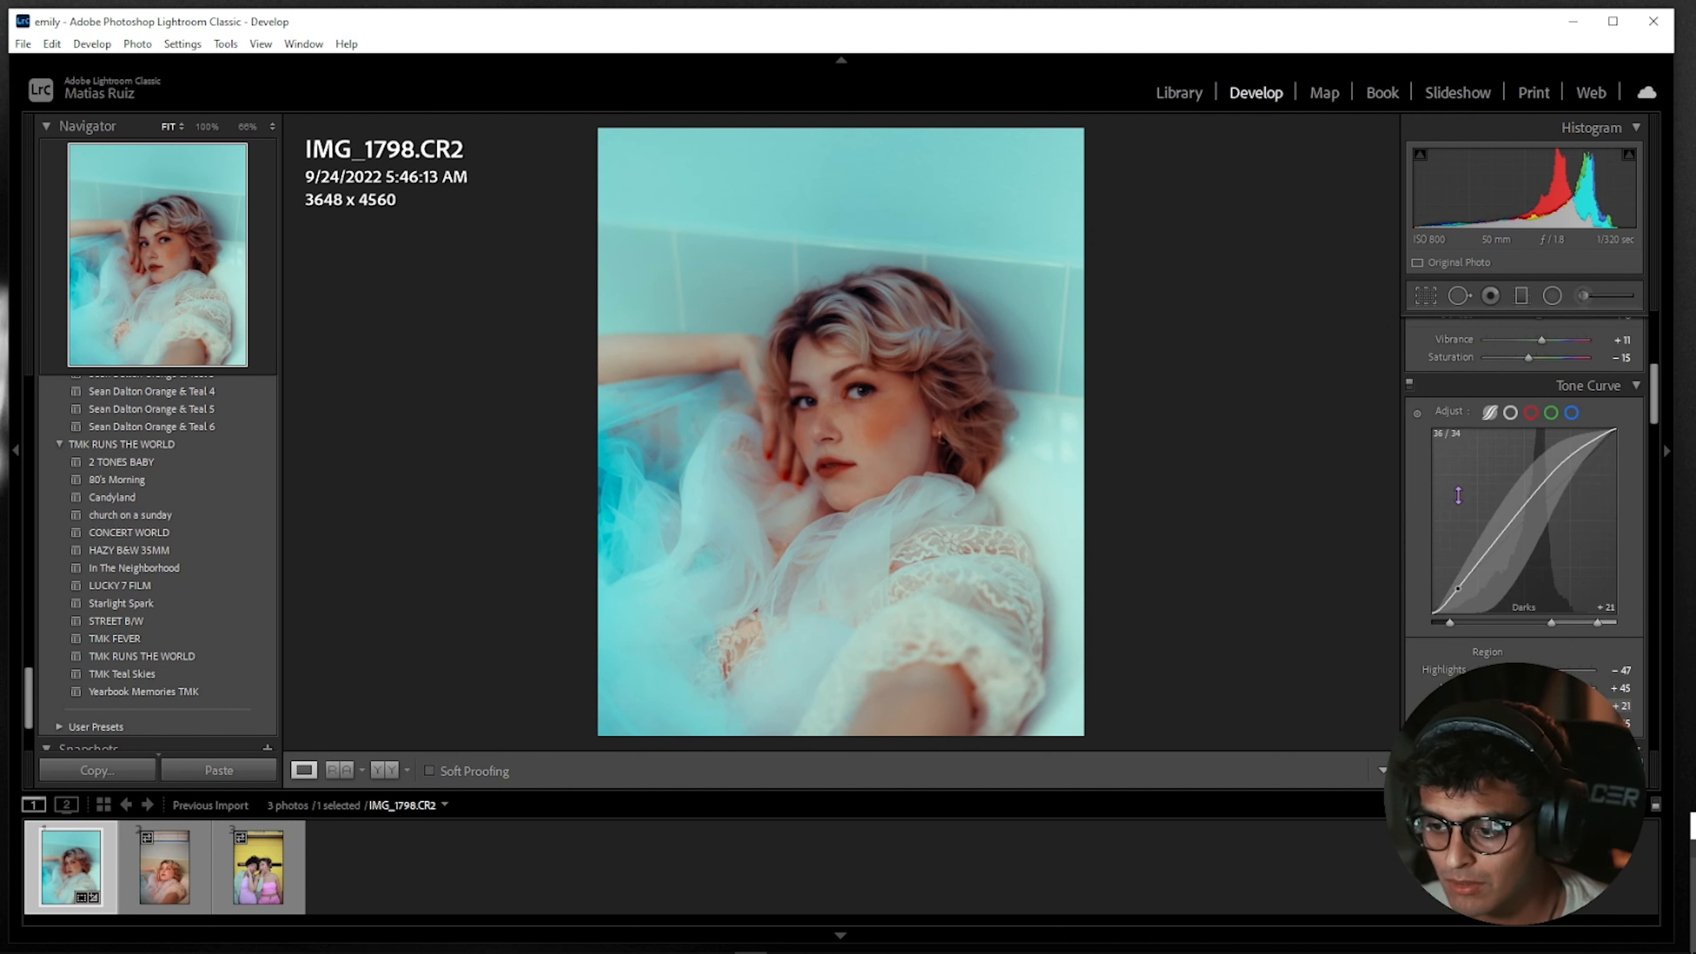
{"action": "scroll", "coordinate": [1459, 495], "scroll_direction": "up", "scroll_amount": 4}
{"action": "scroll", "coordinate": [1554, 579], "scroll_direction": "down", "scroll_amount": 4}
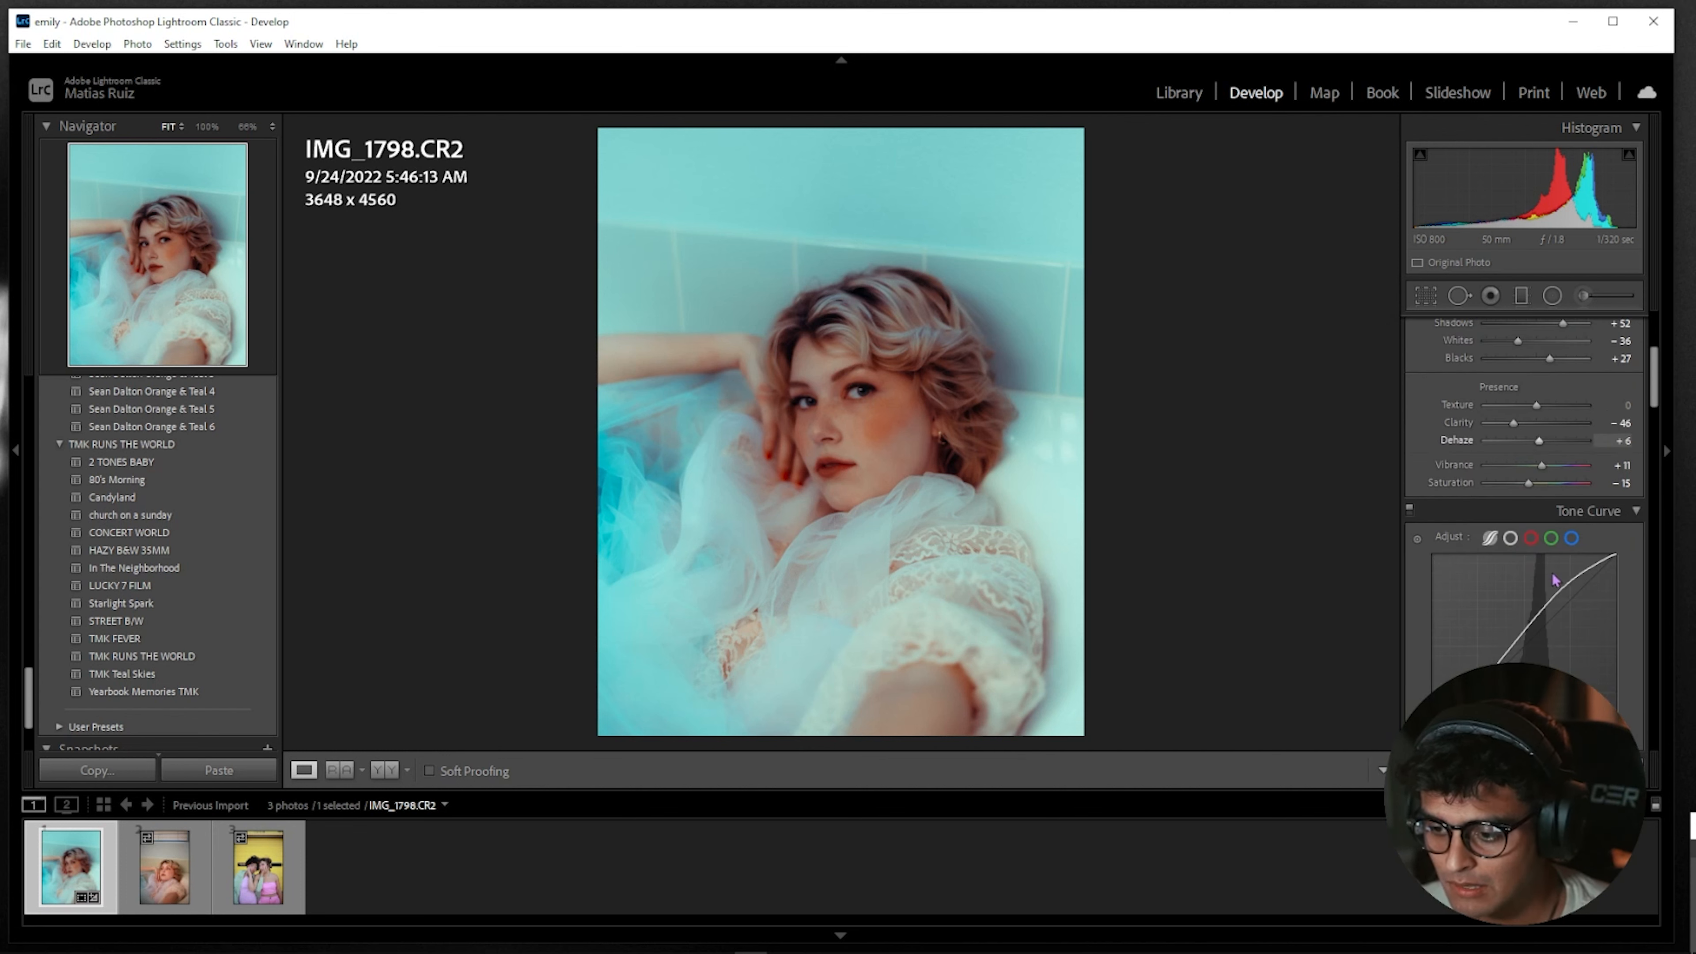
{"action": "scroll", "coordinate": [1552, 478], "scroll_direction": "down", "scroll_amount": 4}
{"action": "scroll", "coordinate": [1556, 443], "scroll_direction": "up", "scroll_amount": 4}
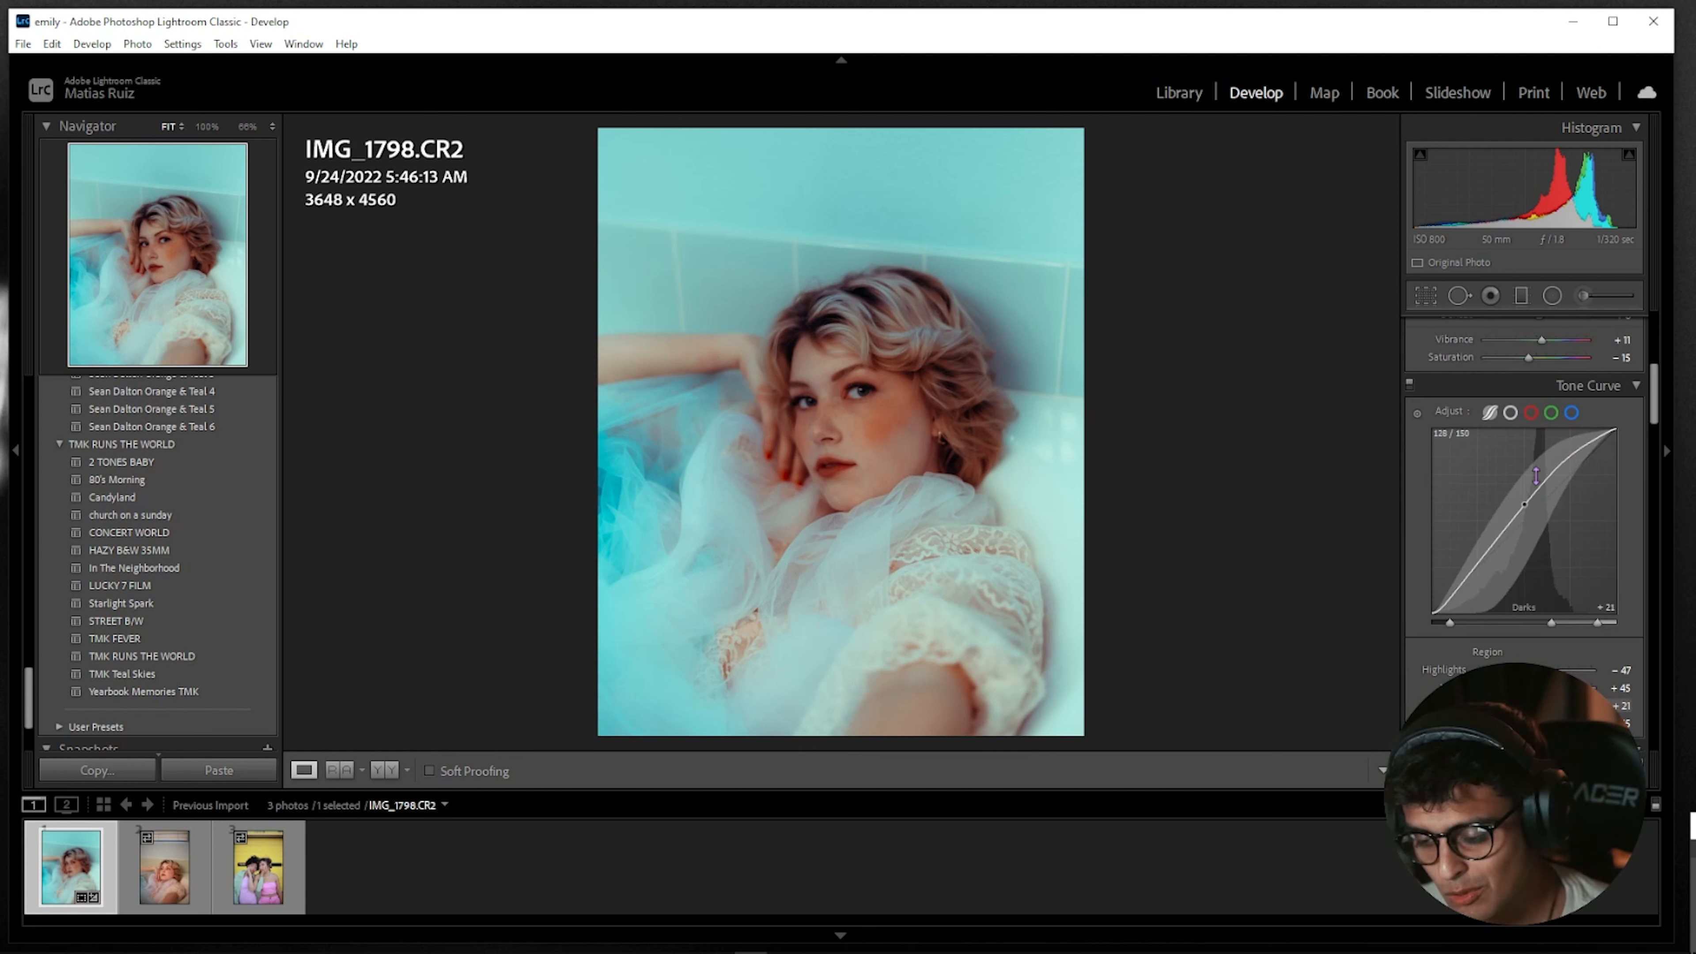
{"action": "scroll", "coordinate": [1536, 476], "scroll_direction": "down", "scroll_amount": 5}
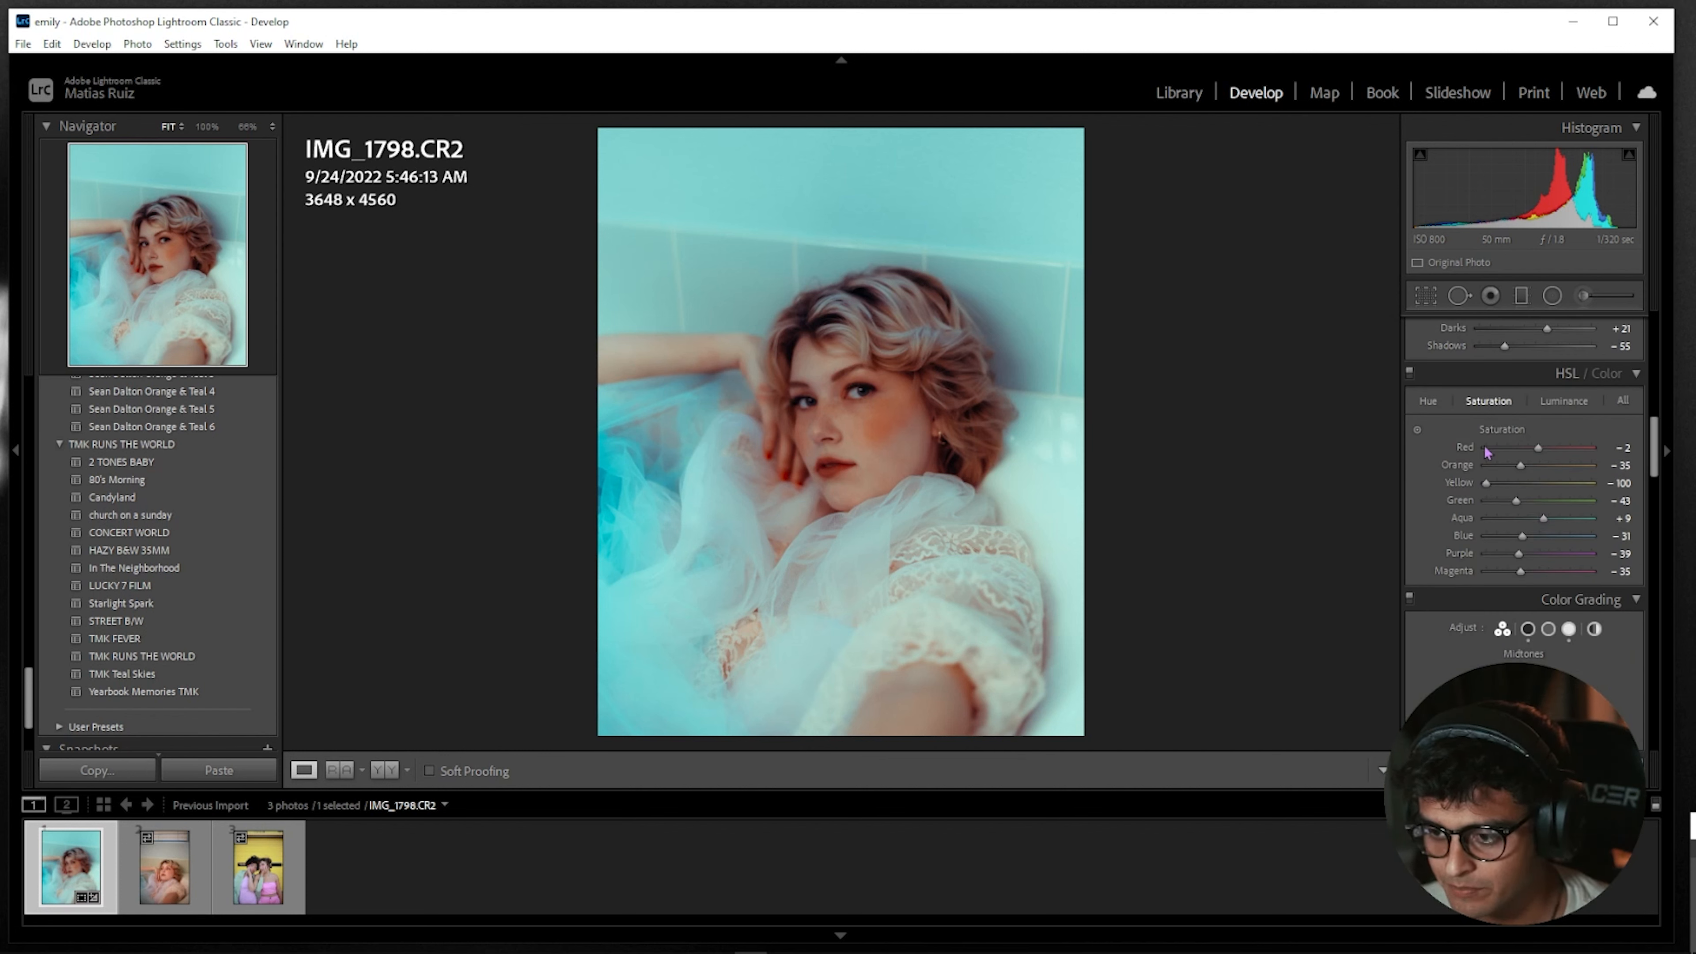
{"action": "scroll", "coordinate": [1548, 497], "scroll_direction": "down", "scroll_amount": 2}
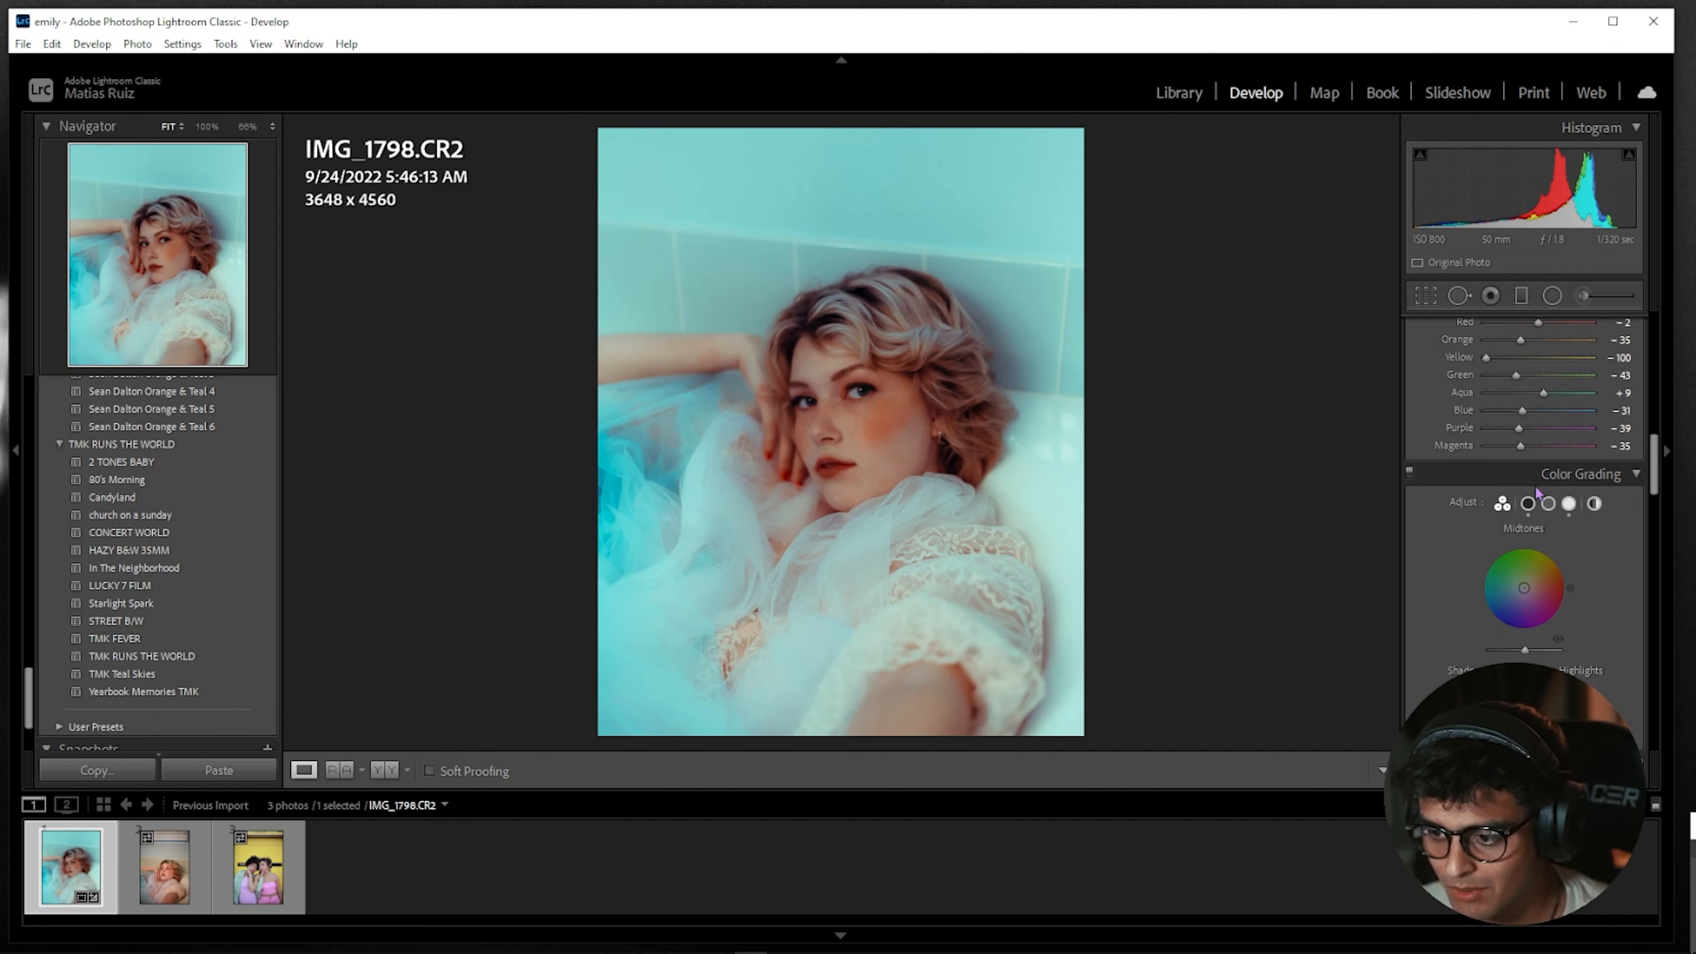
{"action": "scroll", "coordinate": [1548, 497], "scroll_direction": "up", "scroll_amount": 2}
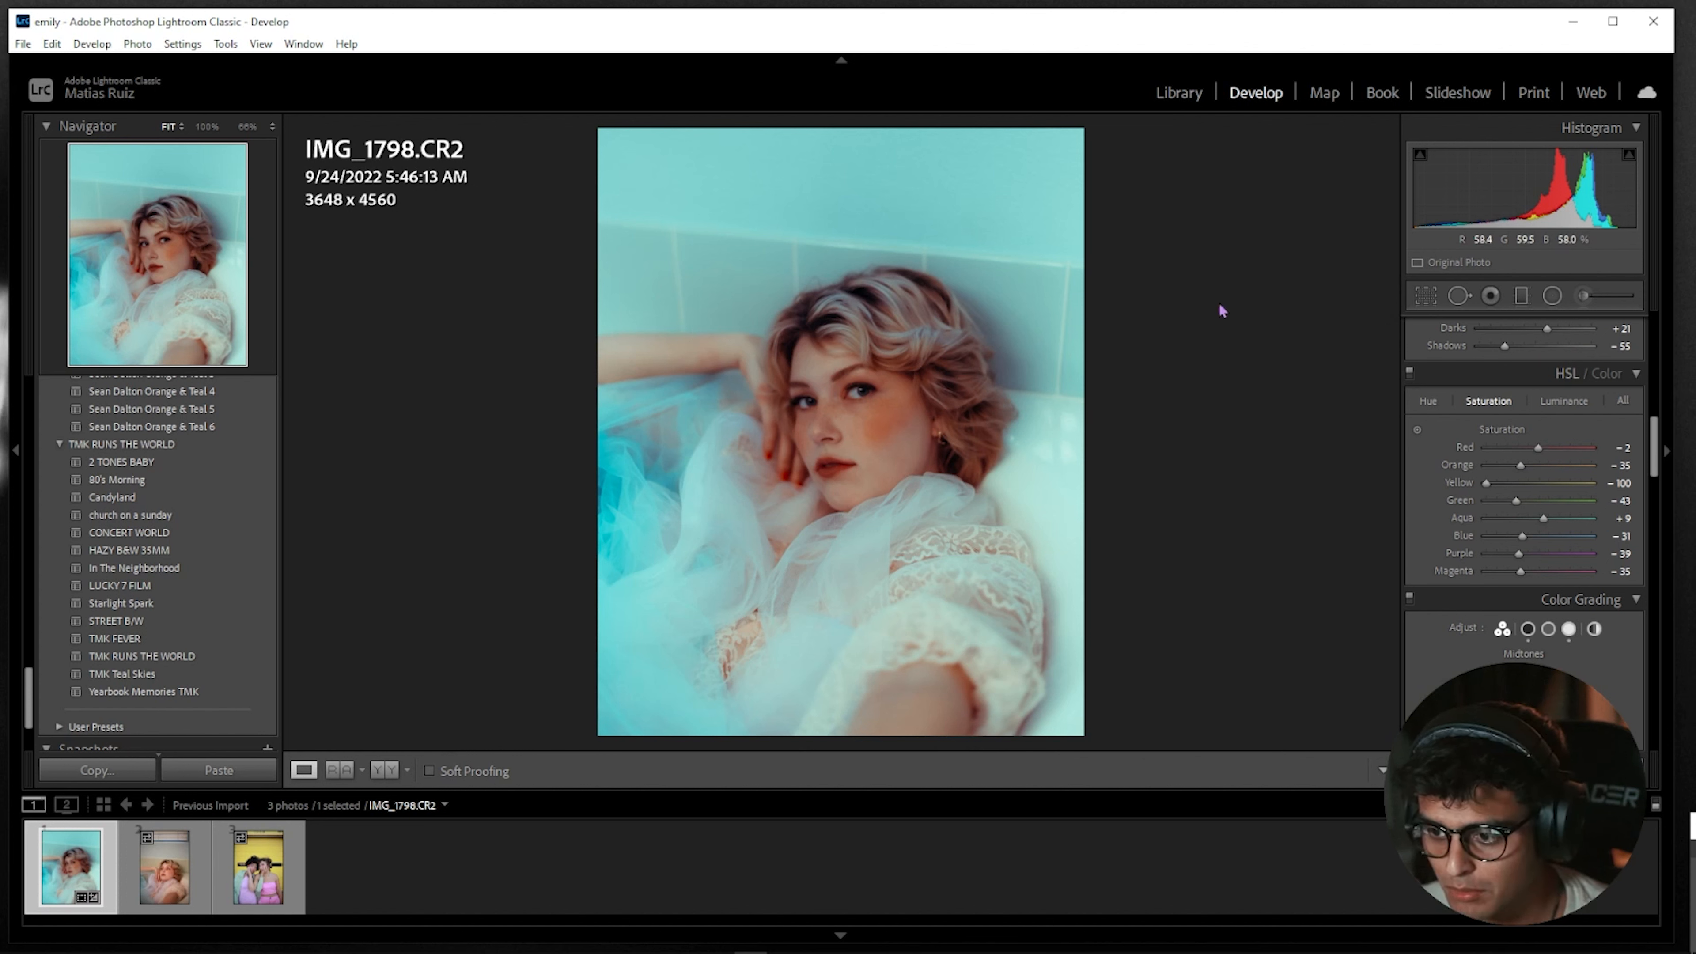
Set the HSL hues to Orange -18, Yellow -87, Aqua +8, Blue +55 and Purple -42, and the Orange saturation to -27
{"action": "left_click", "coordinate": [1431, 404]}
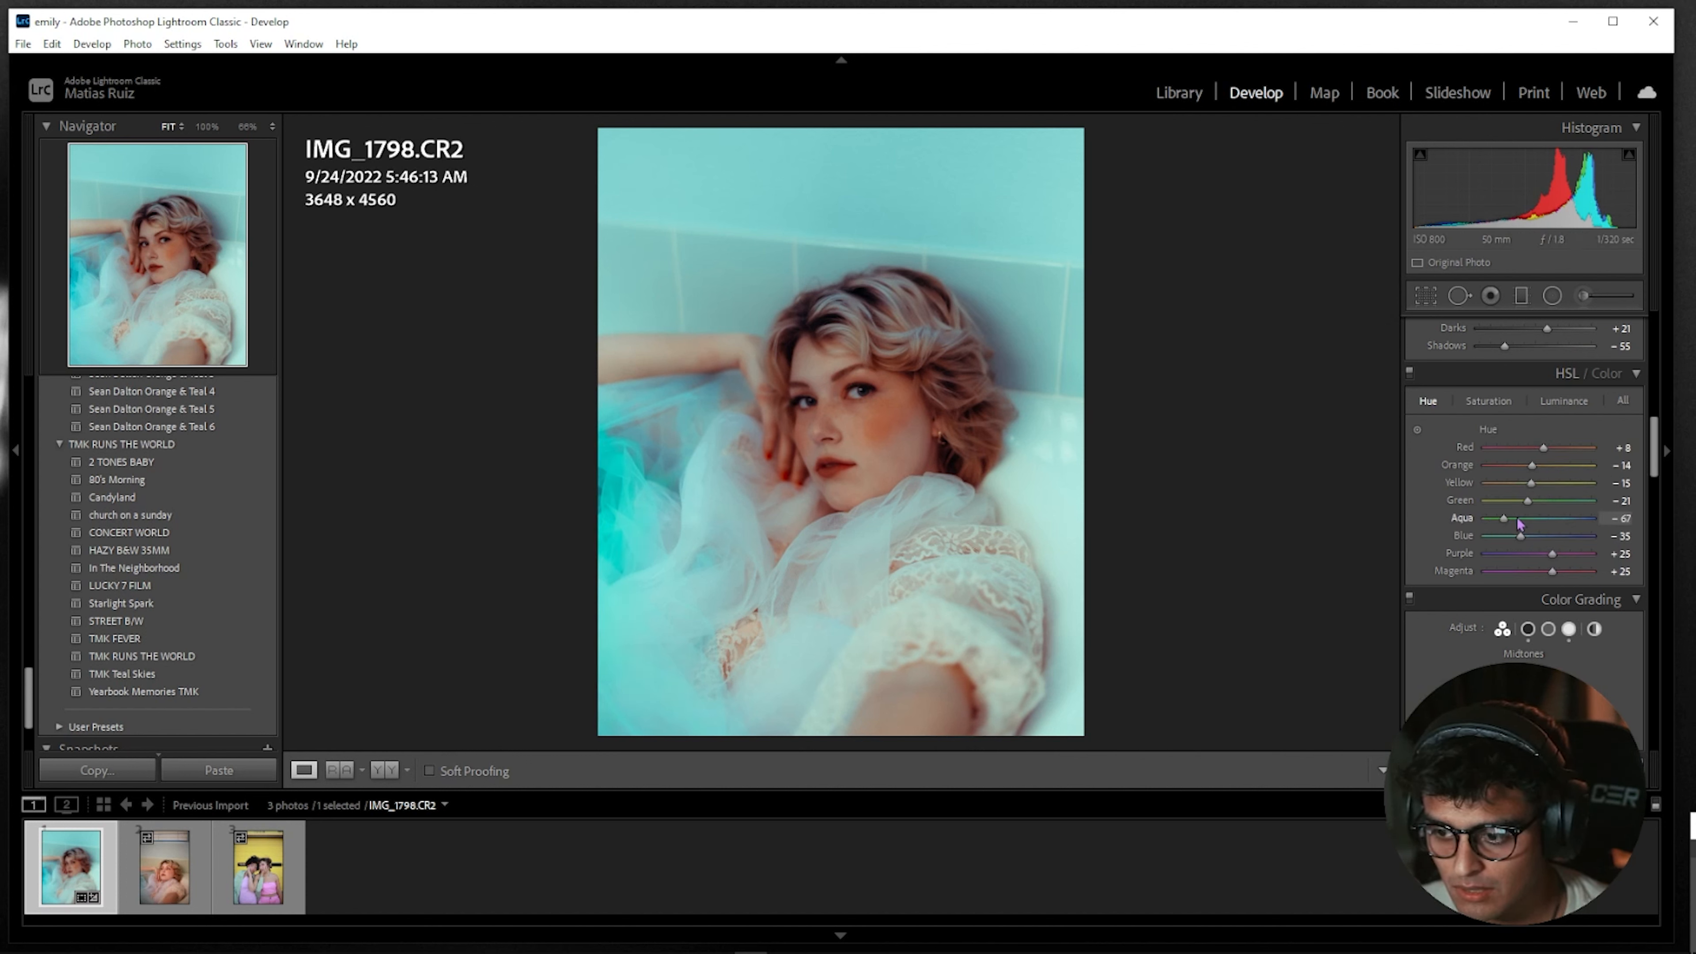
{"action": "left_click_drag", "start_coordinate": [1521, 521], "coordinate": [1625, 532]}
{"action": "mouse_move", "coordinate": [1490, 519]}
{"action": "left_mouse_down"}
{"action": "mouse_move", "coordinate": [1583, 539]}
{"action": "mouse_move", "coordinate": [1465, 538]}
{"action": "mouse_move", "coordinate": [1565, 537]}
{"action": "mouse_move", "coordinate": [1477, 504]}
{"action": "mouse_move", "coordinate": [1550, 508]}
{"action": "mouse_move", "coordinate": [1467, 512]}
{"action": "left_mouse_up"}
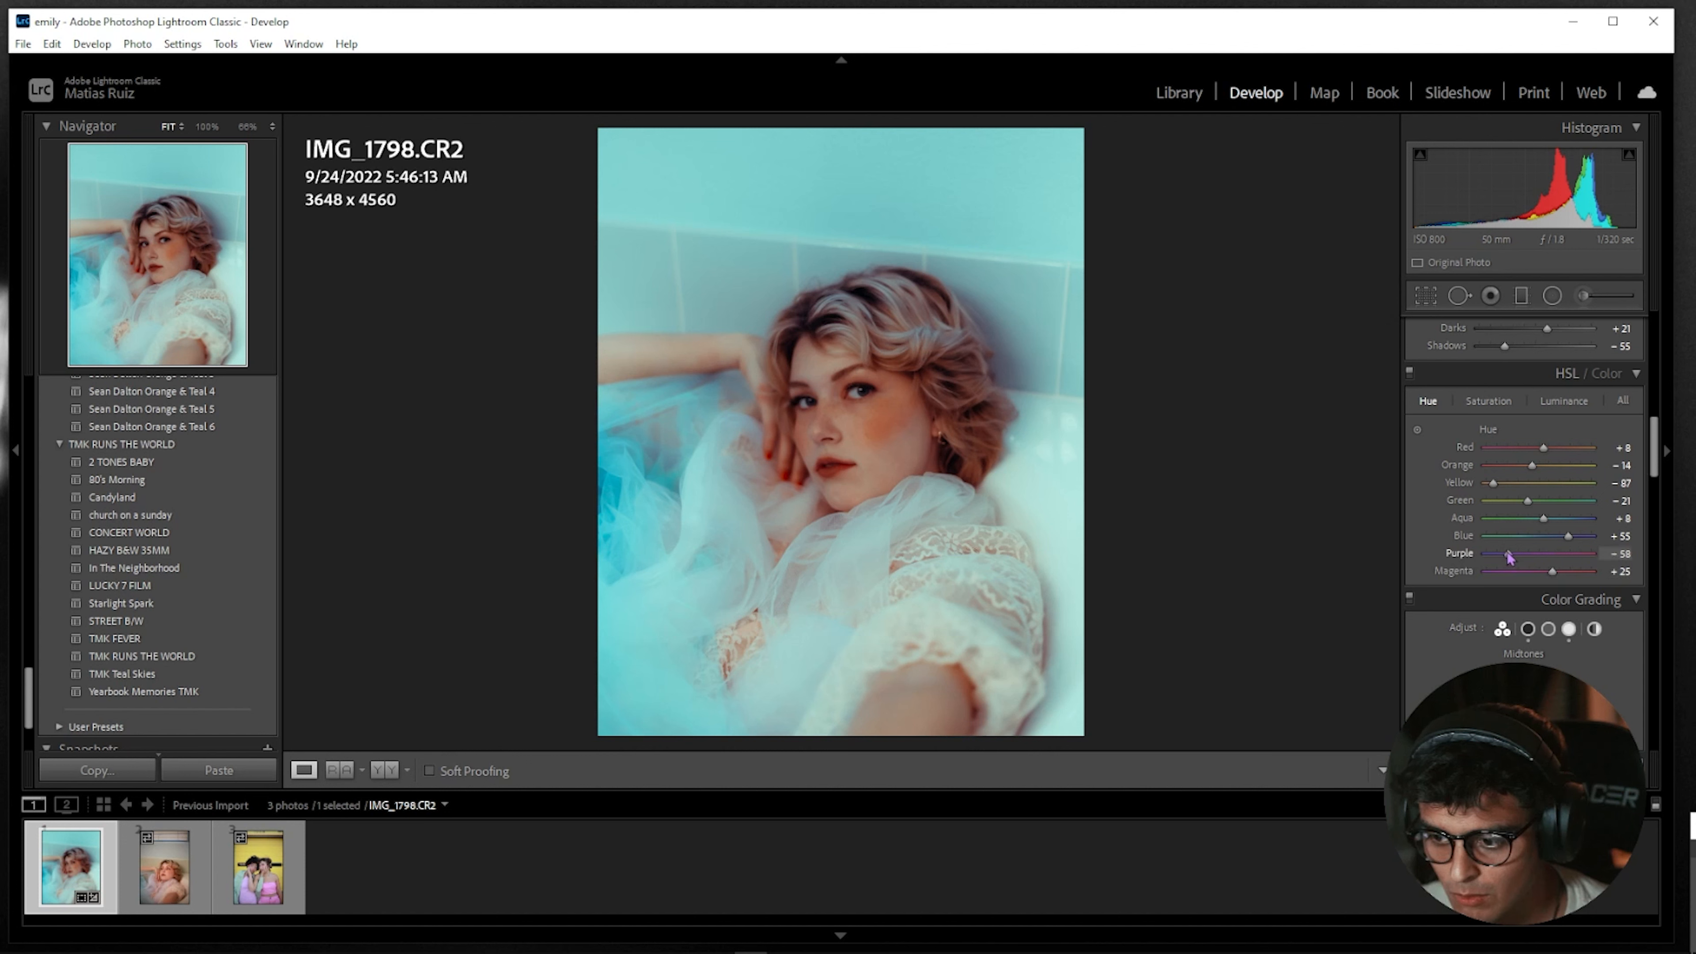
{"action": "mouse_move", "coordinate": [1511, 563]}
{"action": "left_mouse_down"}
{"action": "mouse_move", "coordinate": [1536, 562]}
{"action": "mouse_move", "coordinate": [1494, 561]}
{"action": "left_mouse_up"}
{"action": "mouse_move", "coordinate": [1530, 466]}
{"action": "left_mouse_down"}
{"action": "mouse_move", "coordinate": [1514, 469]}
{"action": "mouse_move", "coordinate": [1532, 477]}
{"action": "left_mouse_up"}
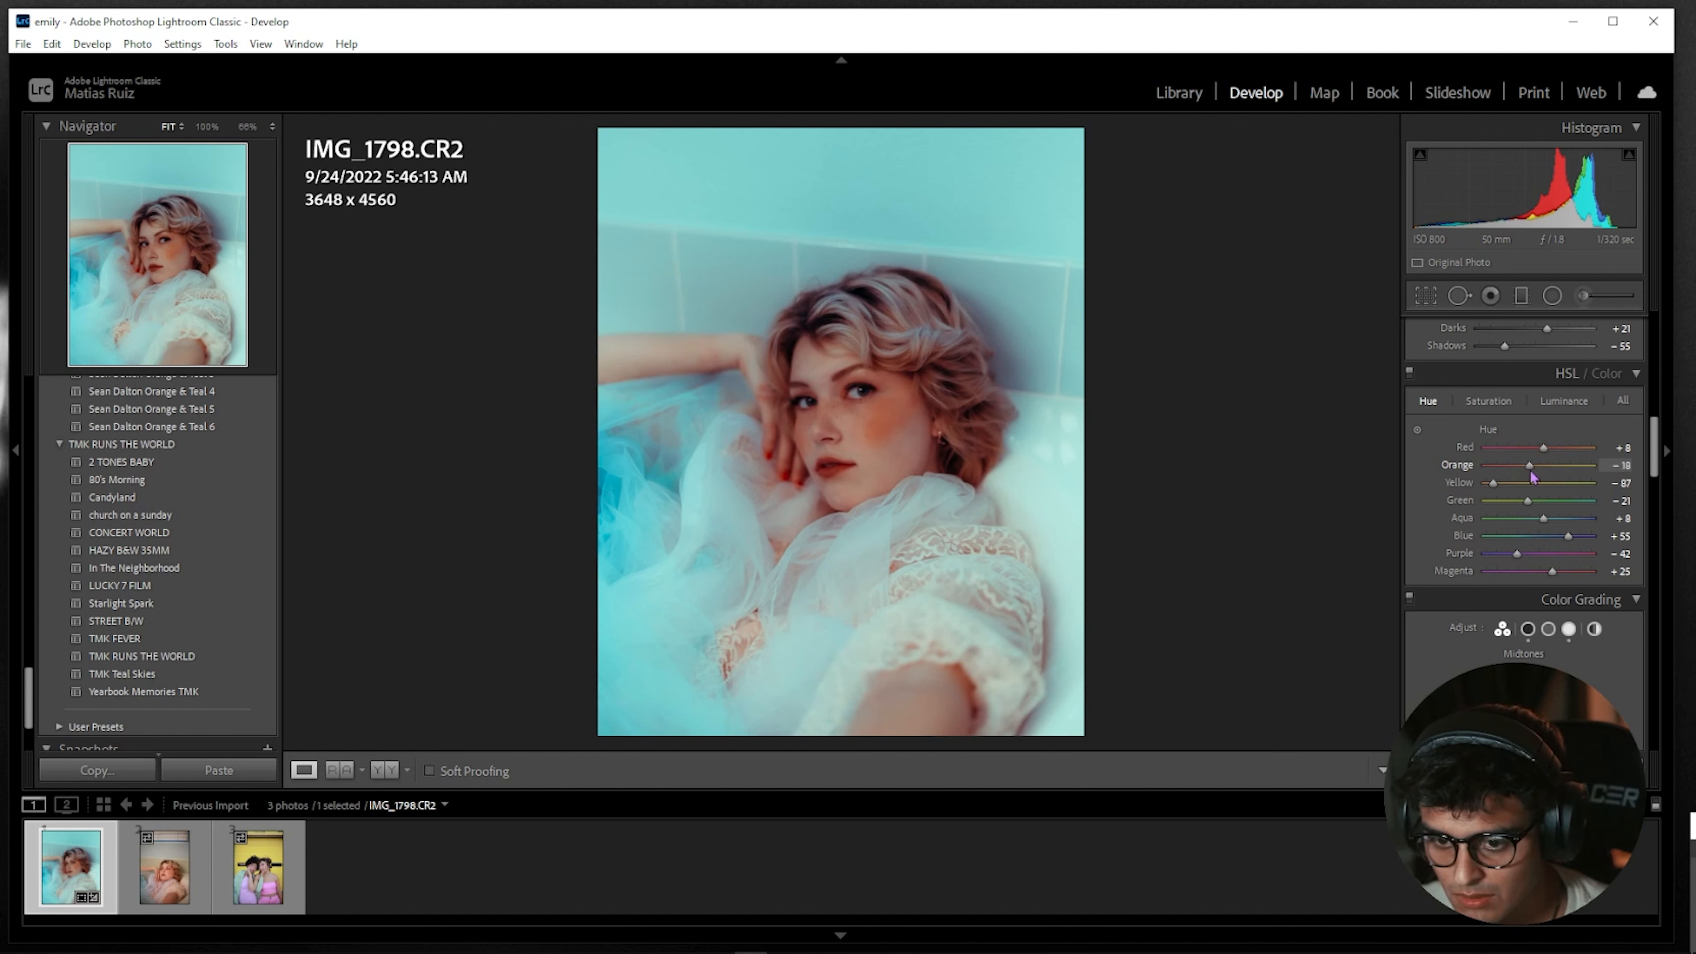
{"action": "left_click", "coordinate": [1489, 401]}
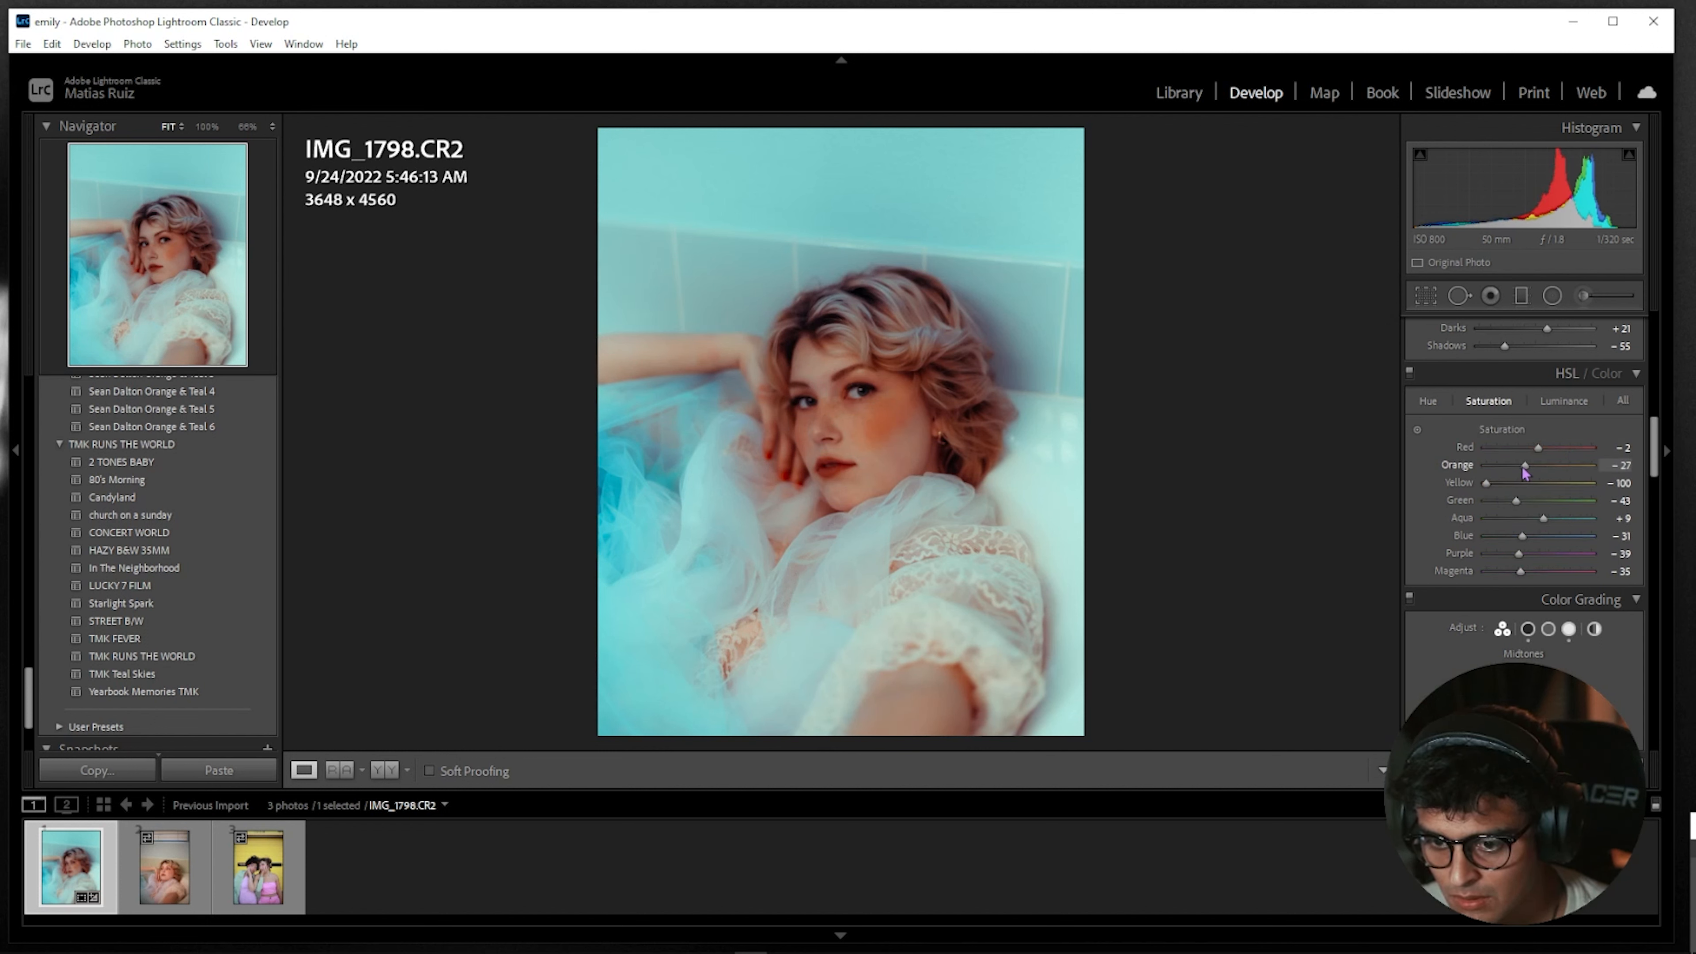
{"action": "left_click_drag", "start_coordinate": [1518, 488], "coordinate": [1481, 496]}
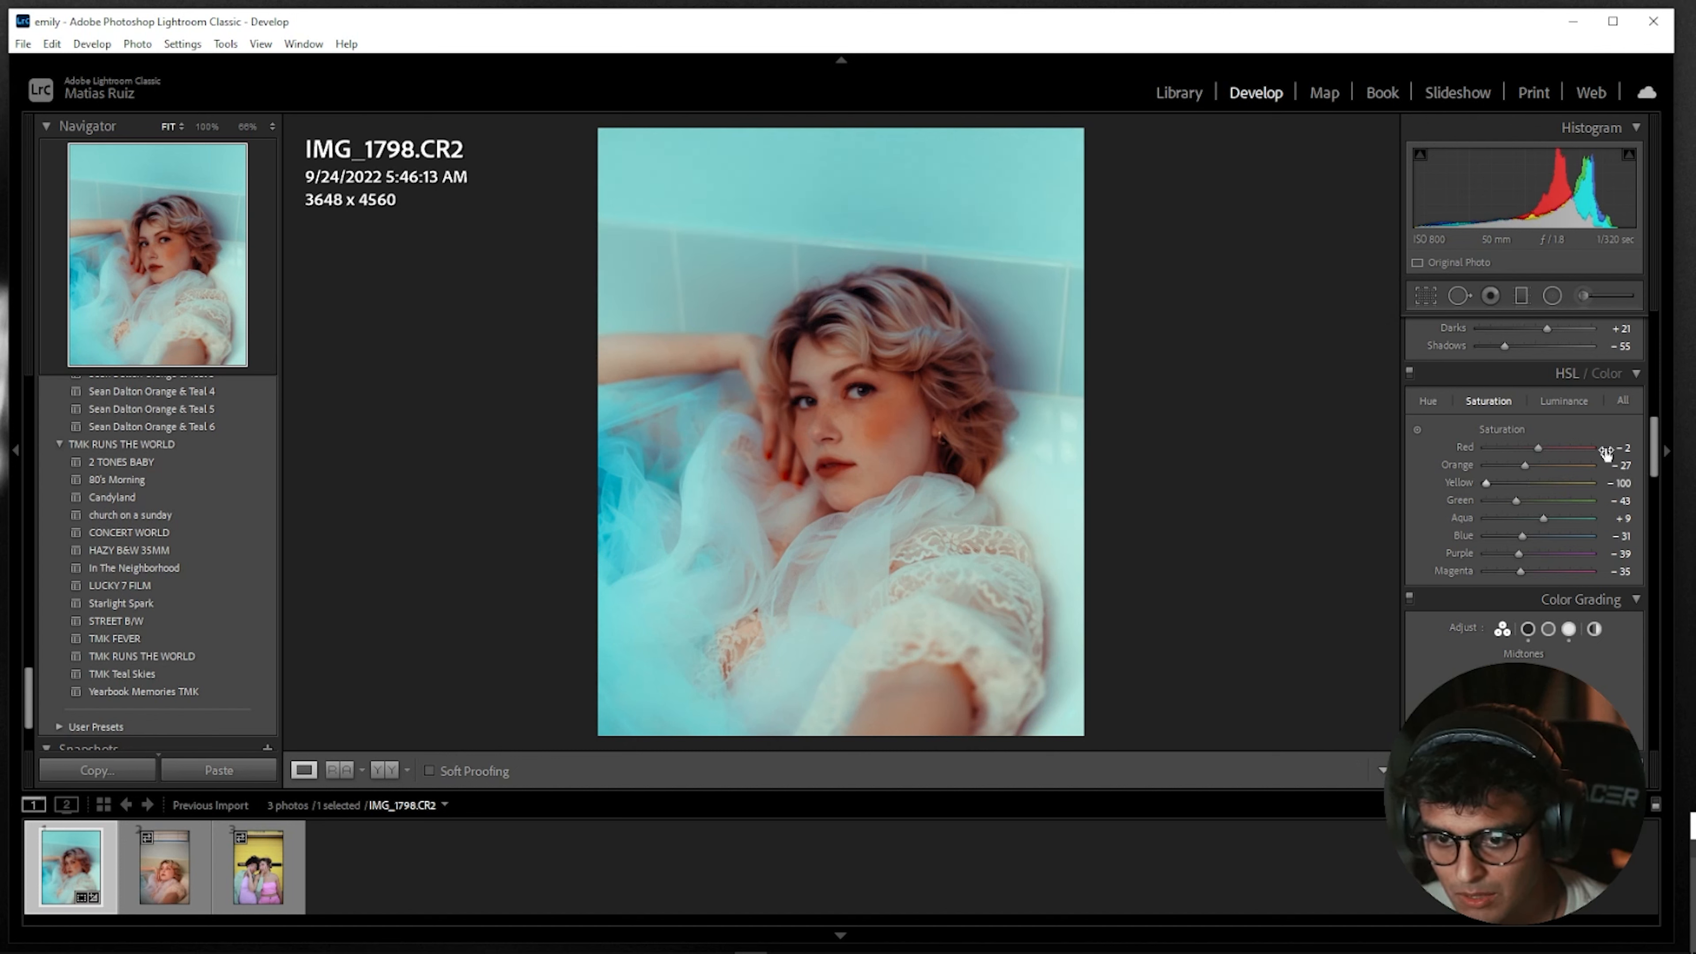
Try a shadow color grade with hue 200 and saturation 23, and undo it
{"action": "scroll", "coordinate": [1573, 528], "scroll_direction": "down", "scroll_amount": 5}
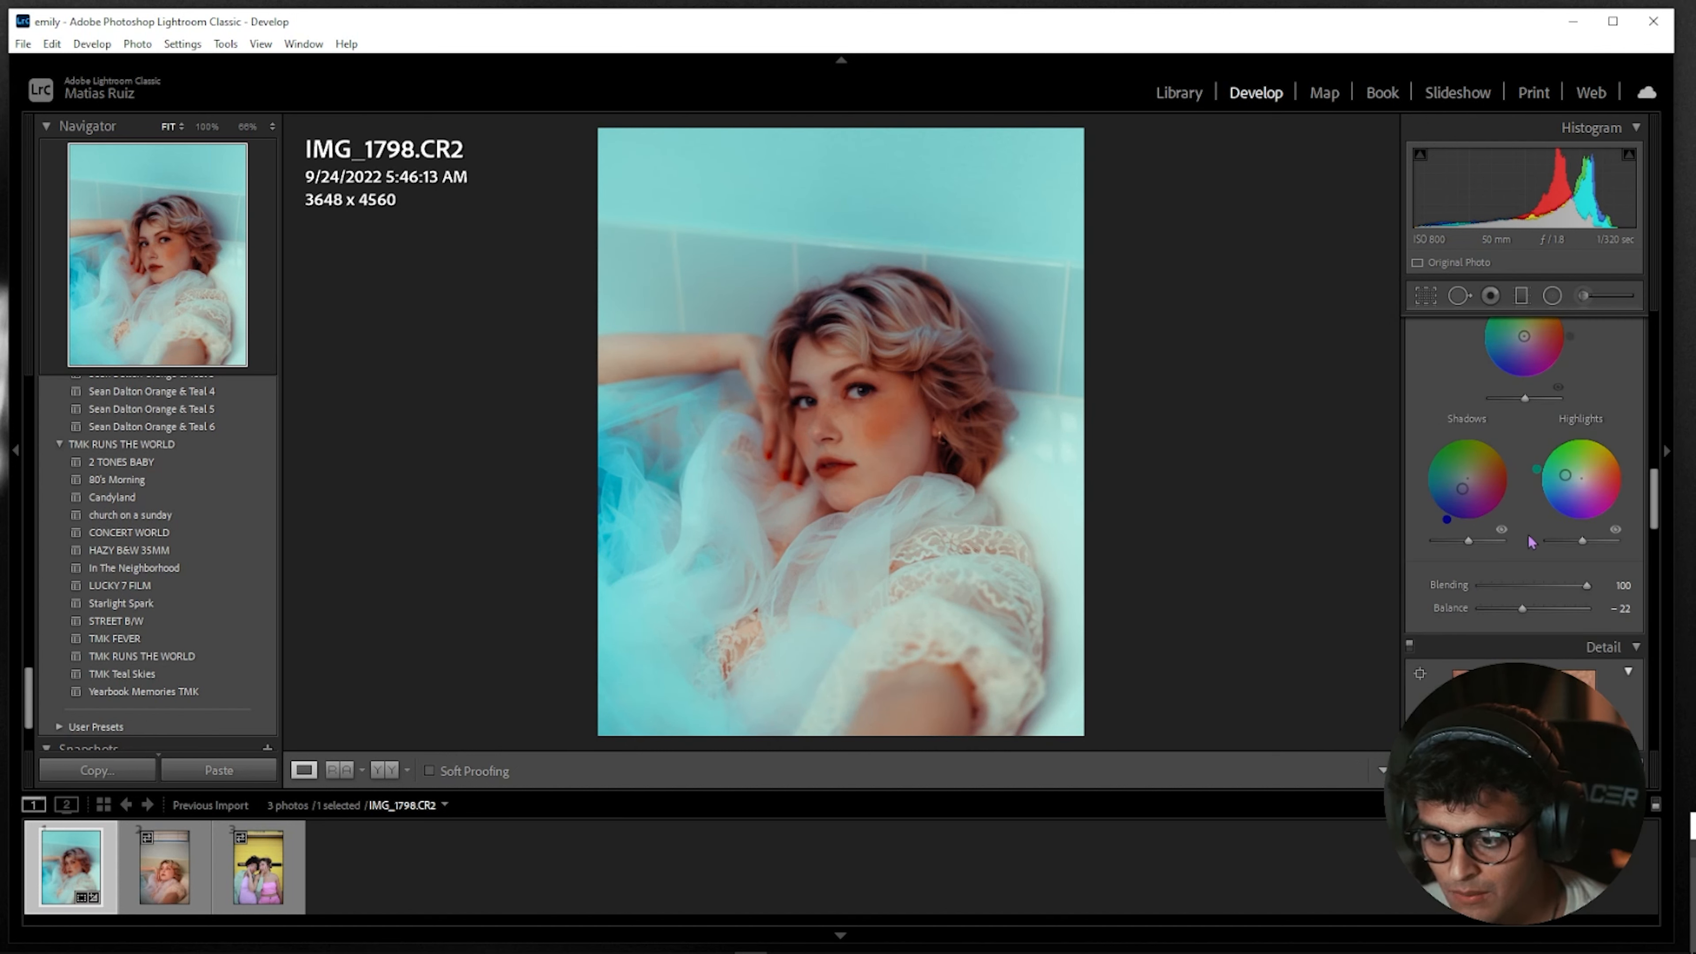
{"action": "scroll", "coordinate": [1550, 459], "scroll_direction": "down", "scroll_amount": 4}
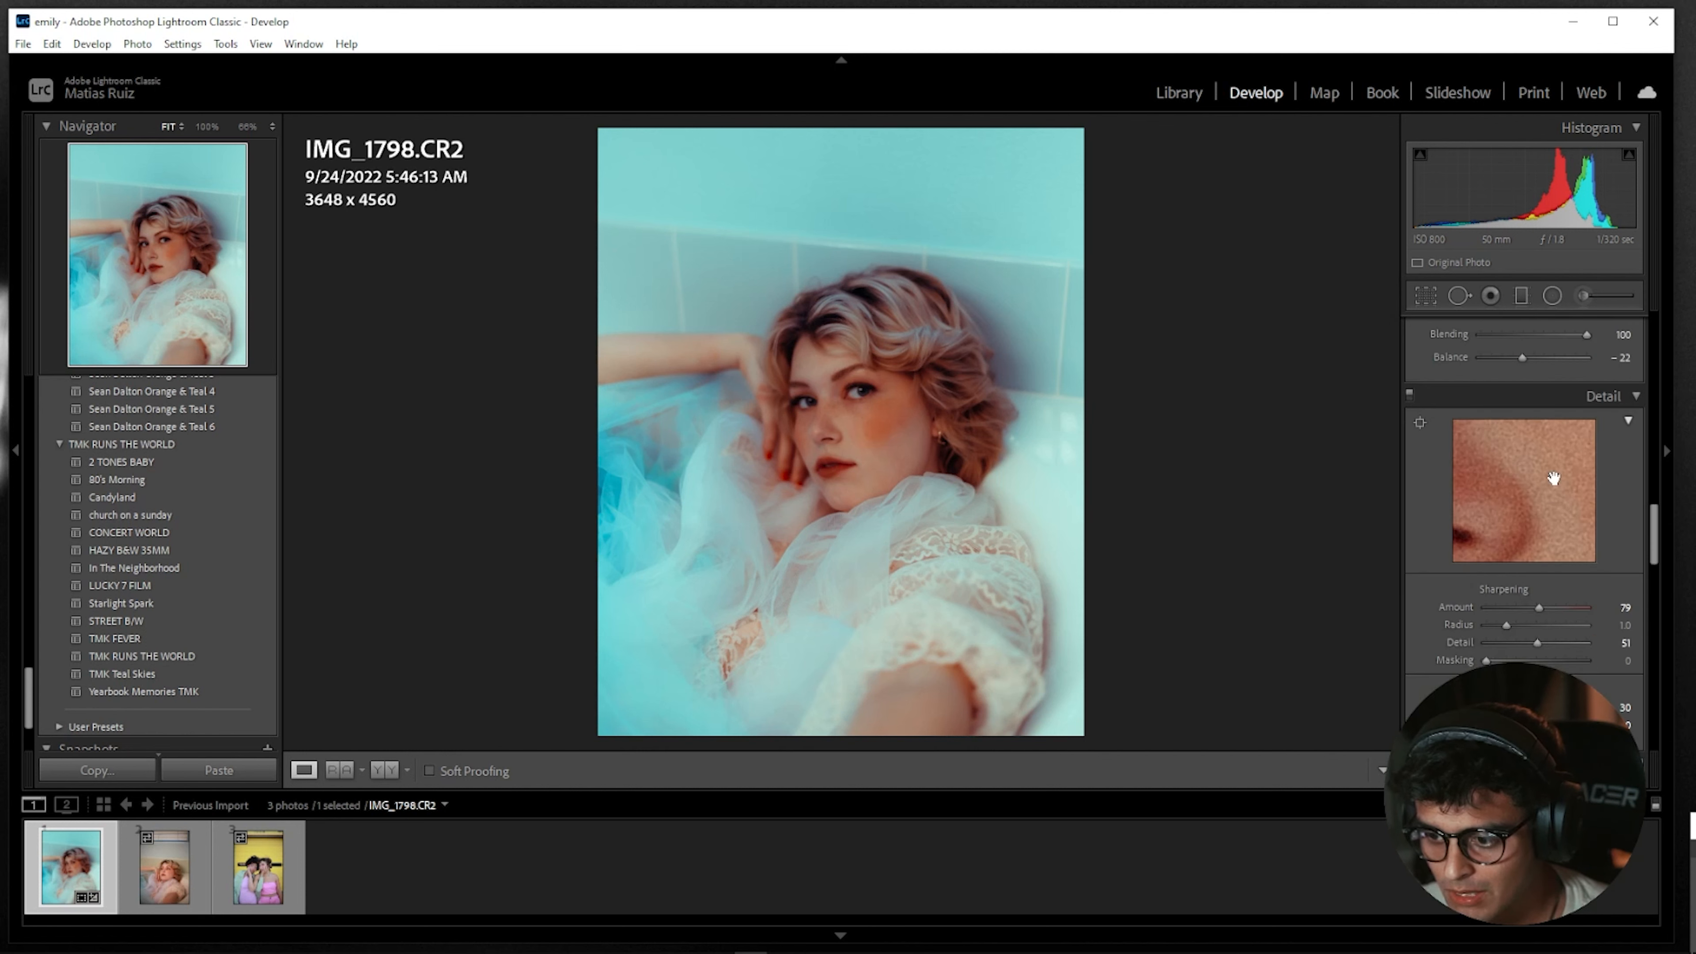
{"action": "scroll", "coordinate": [1569, 475], "scroll_direction": "up", "scroll_amount": 5}
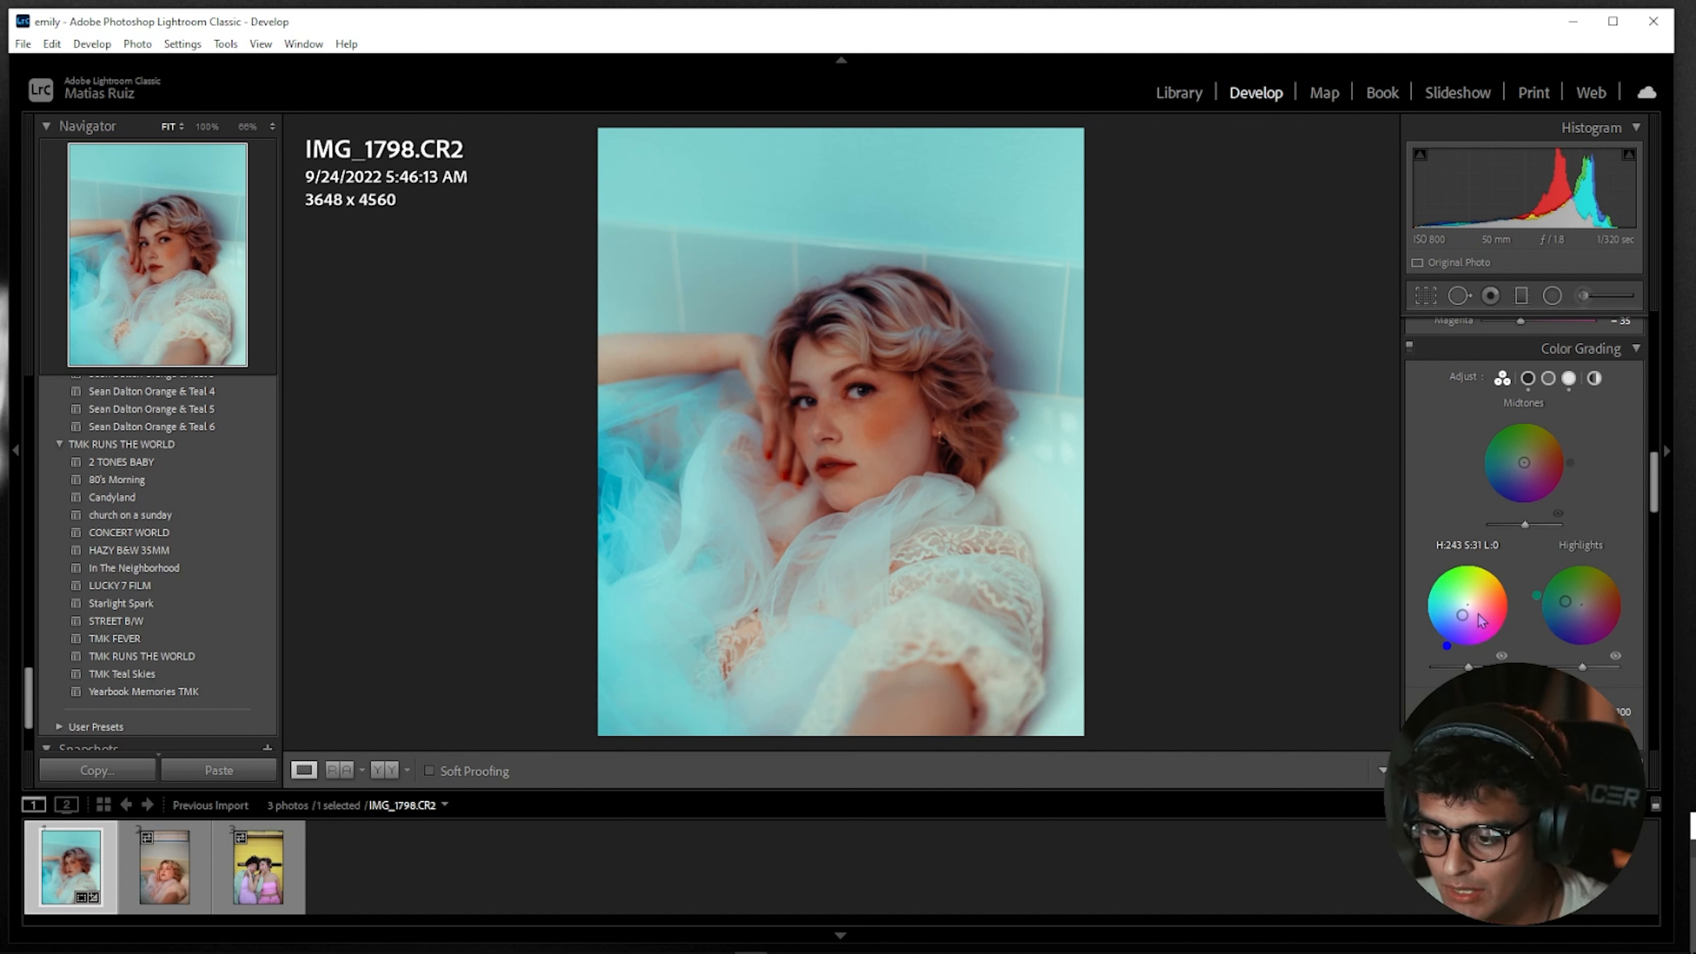
{"action": "mouse_move", "coordinate": [1462, 613]}
{"action": "left_mouse_down"}
{"action": "mouse_move", "coordinate": [1477, 593]}
{"action": "mouse_move", "coordinate": [1476, 613]}
{"action": "mouse_move", "coordinate": [1459, 608]}
{"action": "left_mouse_up"}
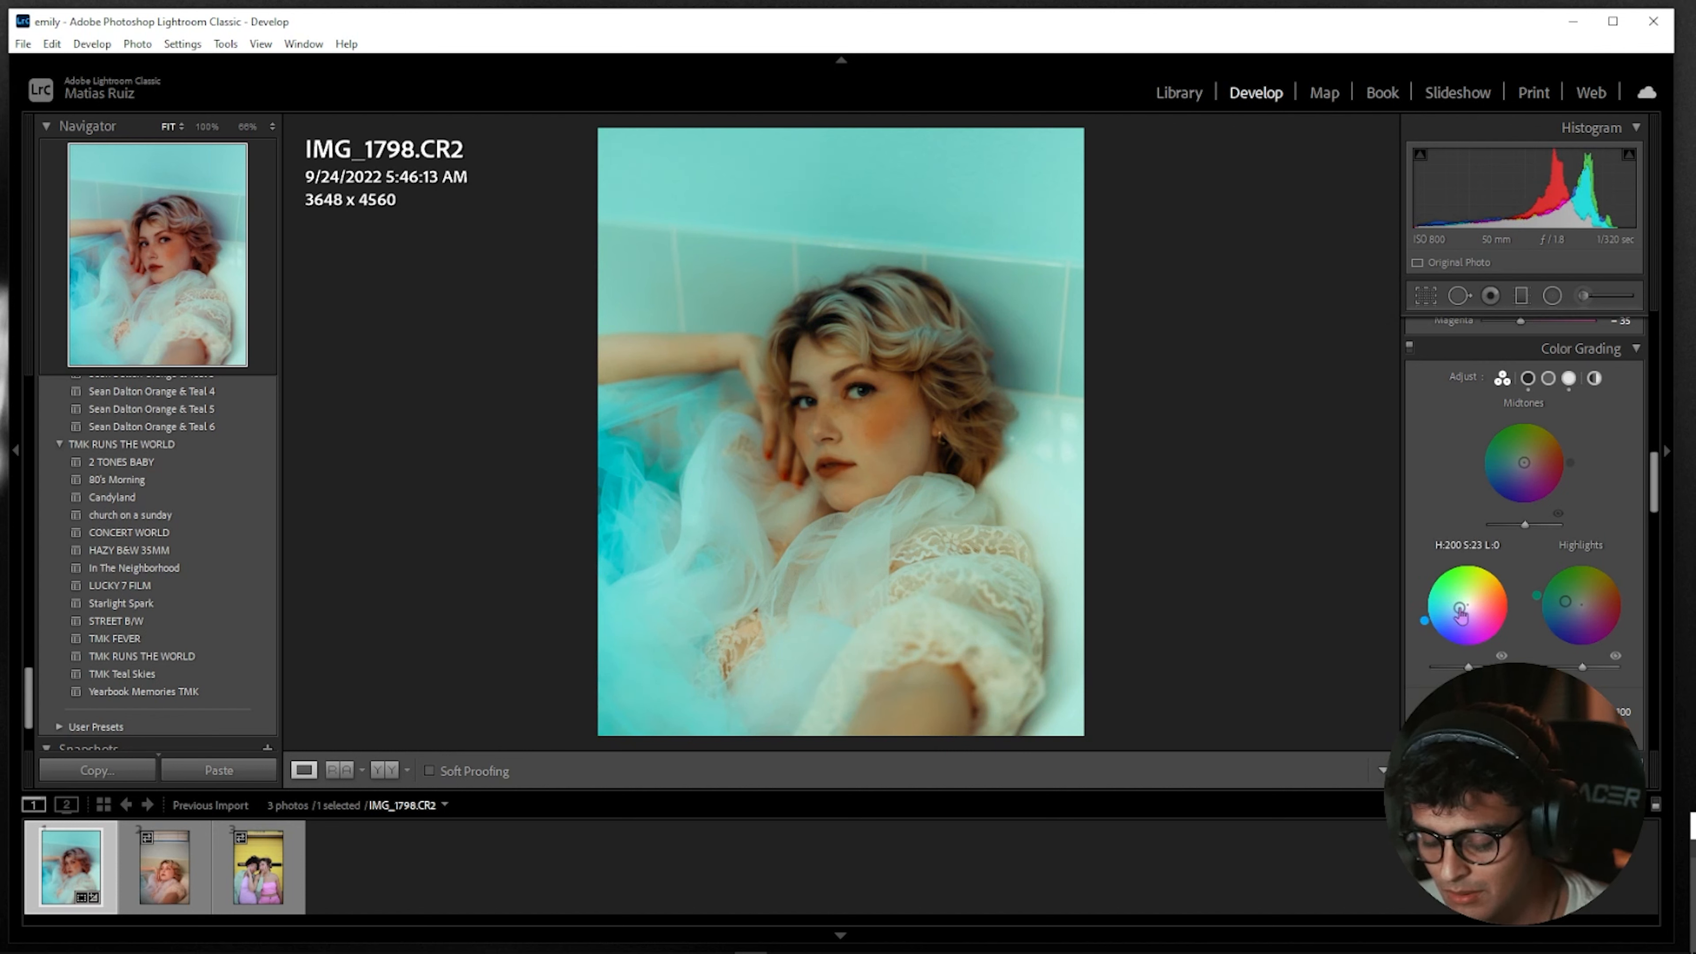
{"action": "key", "text": "ctrl+z"}
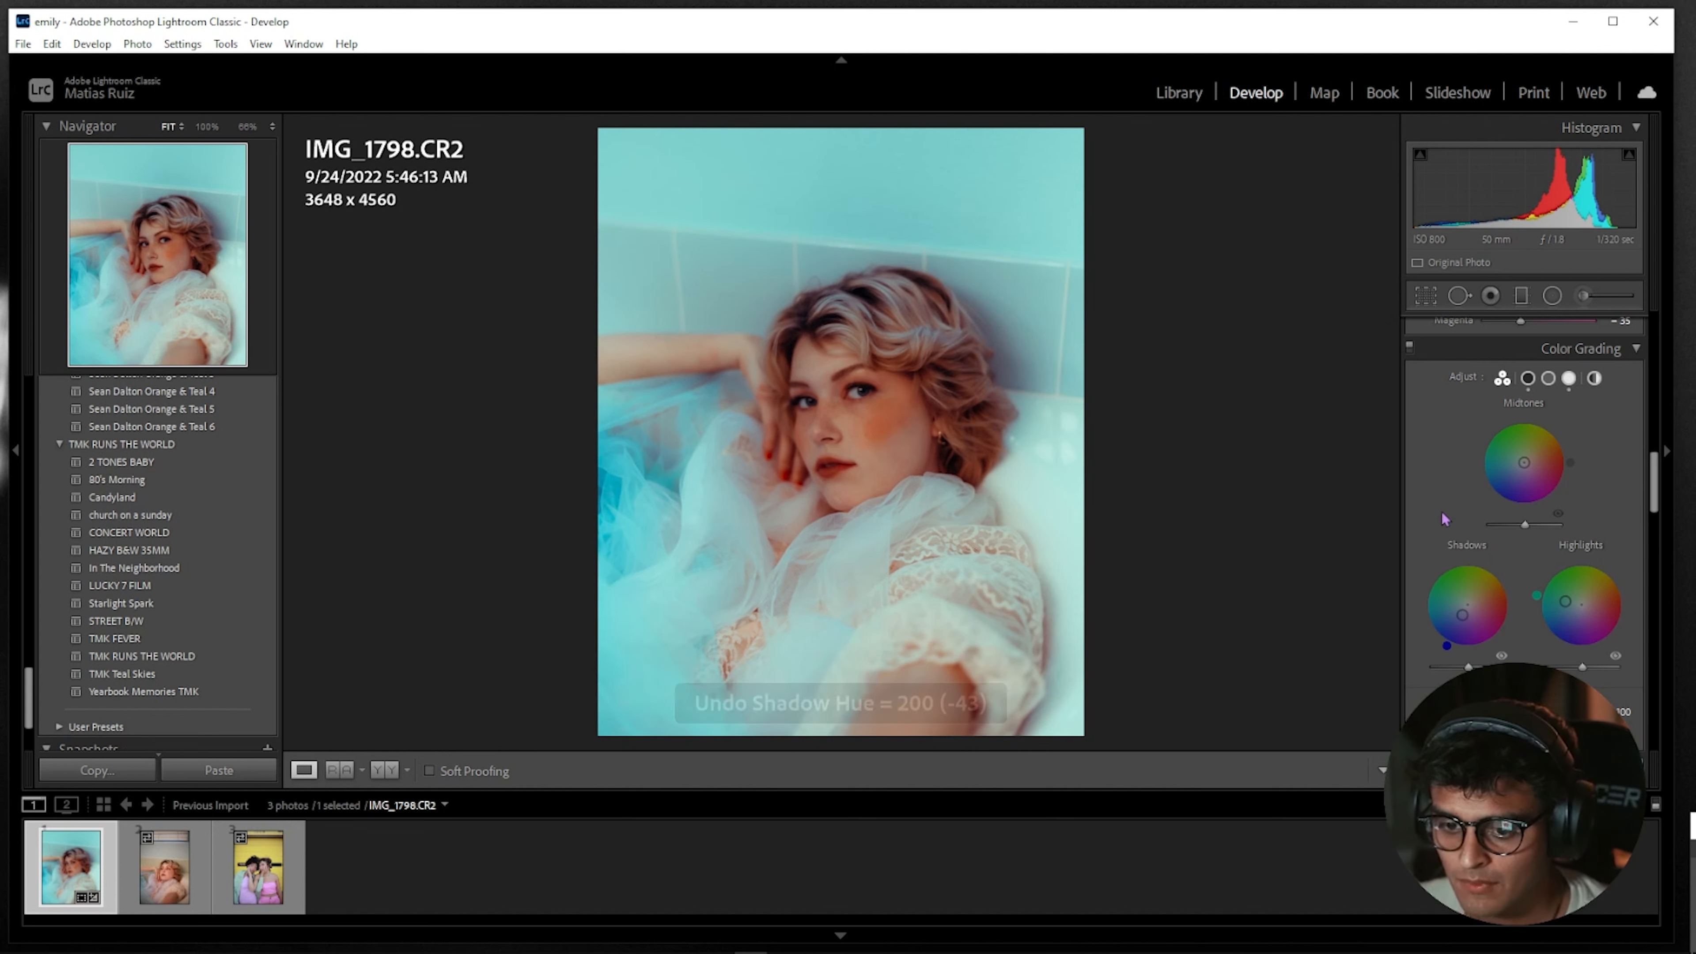
Set Sharpening to Amount 75 and Detail 49, and Noise Reduction to Luminance 1 and Detail 2
{"action": "scroll", "coordinate": [1442, 519], "scroll_direction": "down", "scroll_amount": 8}
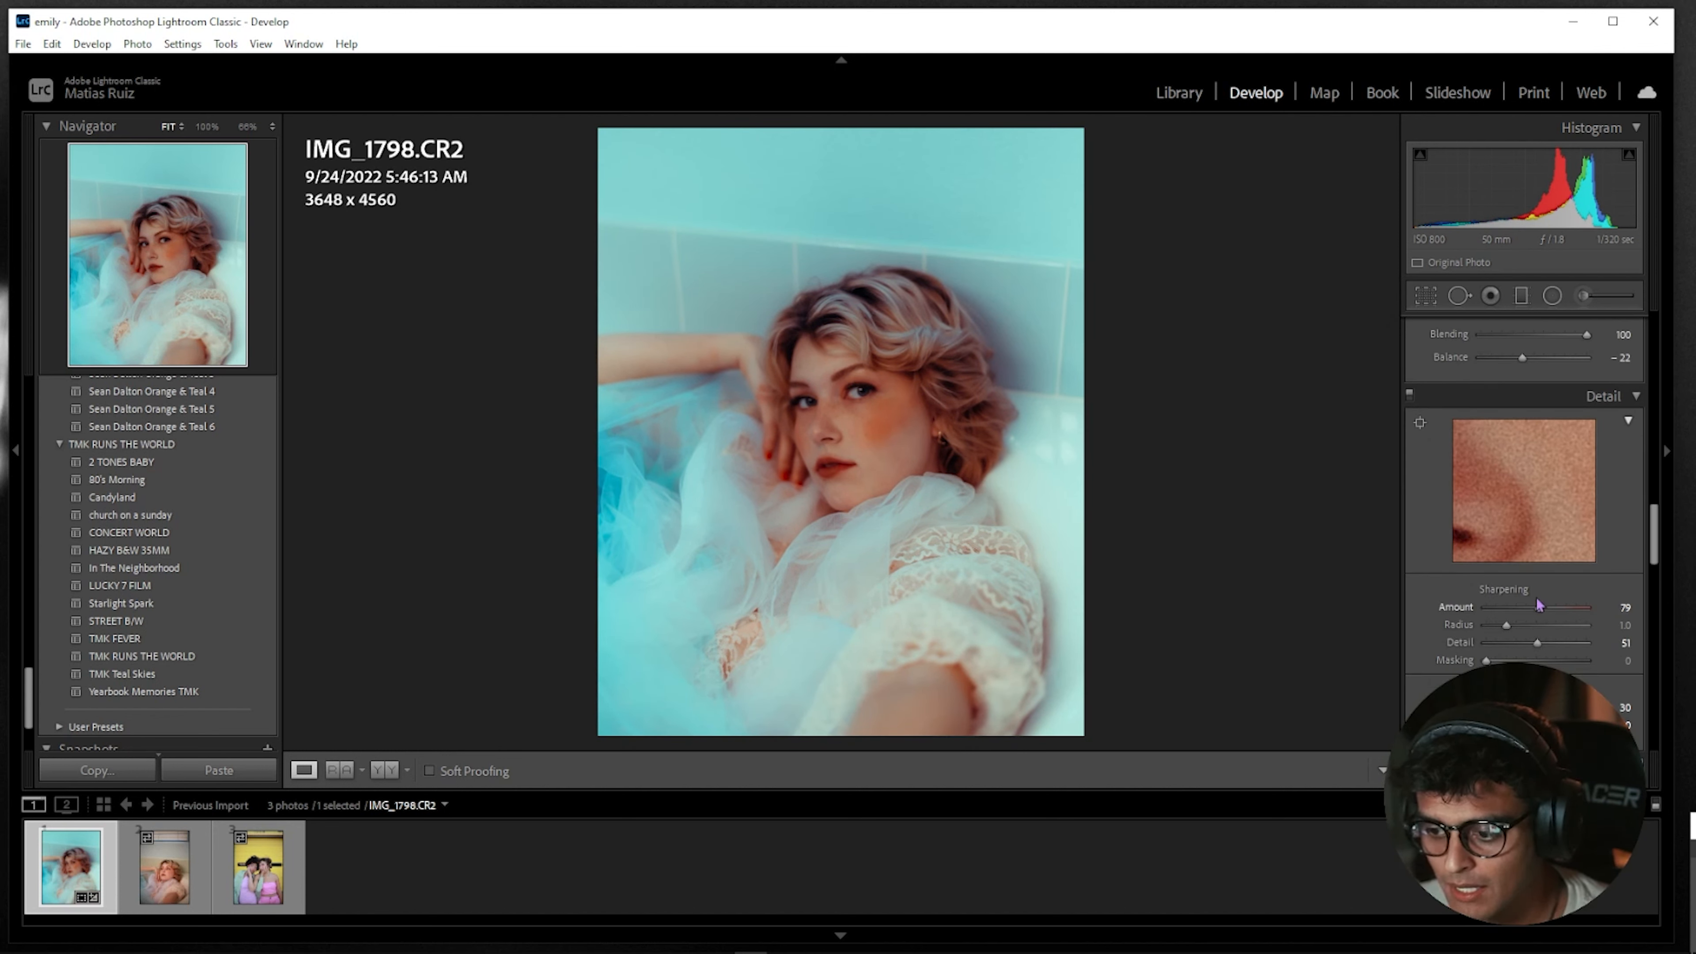
{"action": "scroll", "coordinate": [1539, 606], "scroll_direction": "down", "scroll_amount": 2}
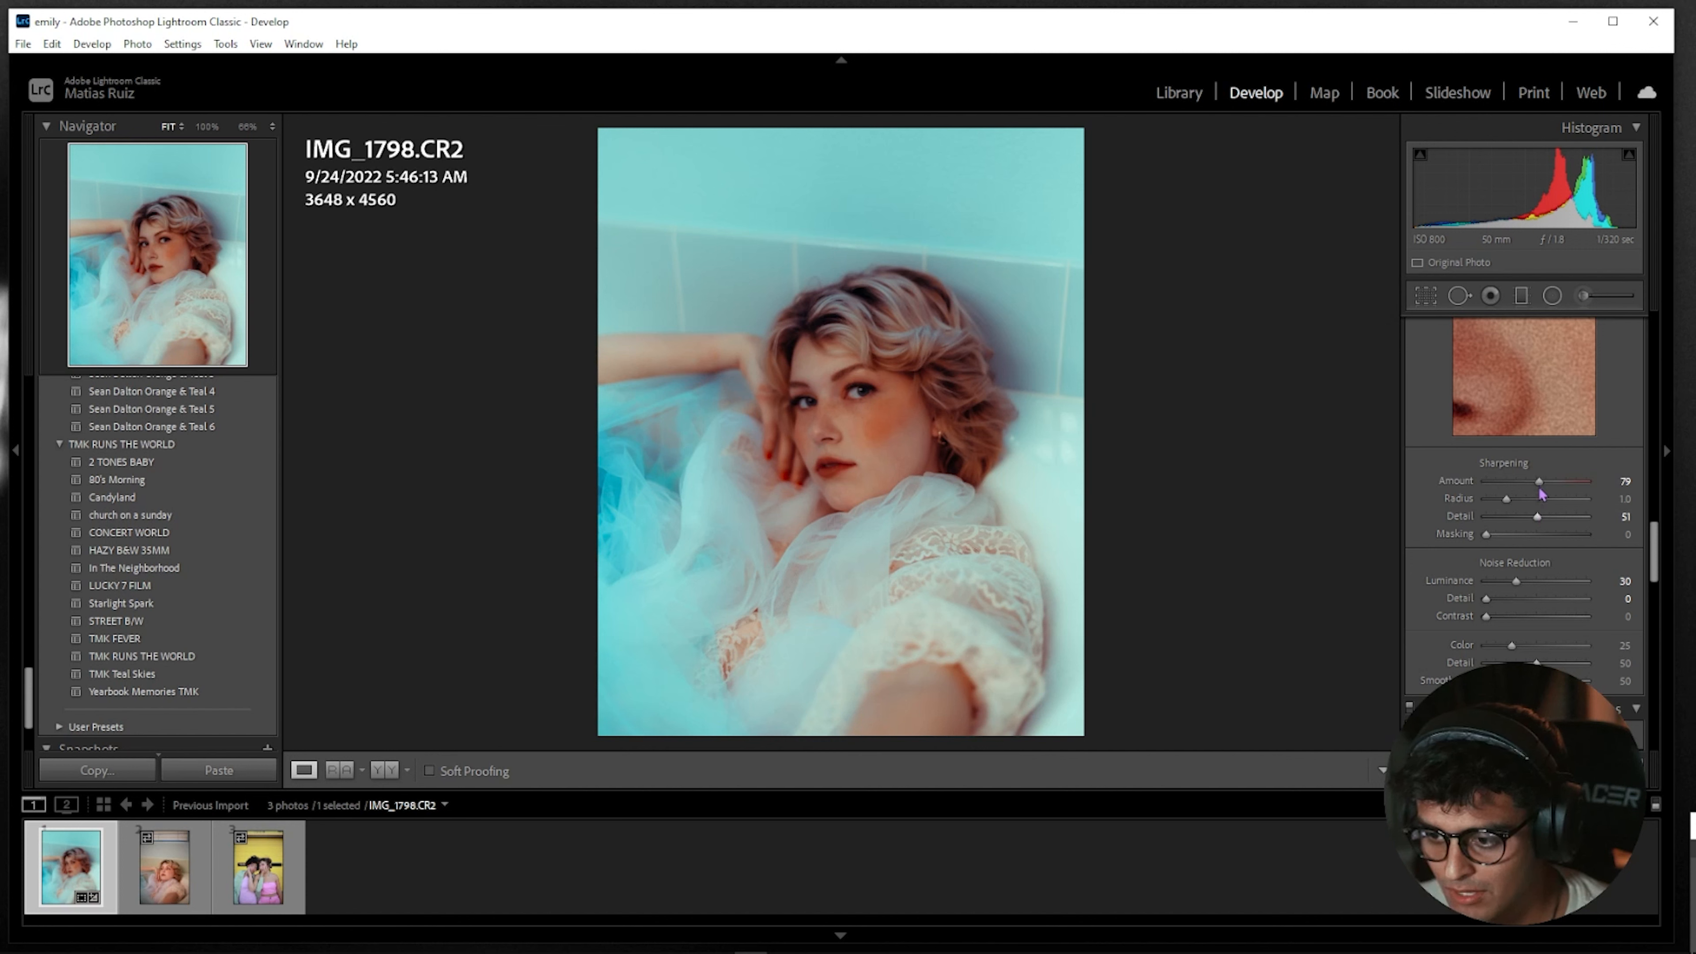
{"action": "left_click_drag", "start_coordinate": [1539, 482], "coordinate": [1522, 517]}
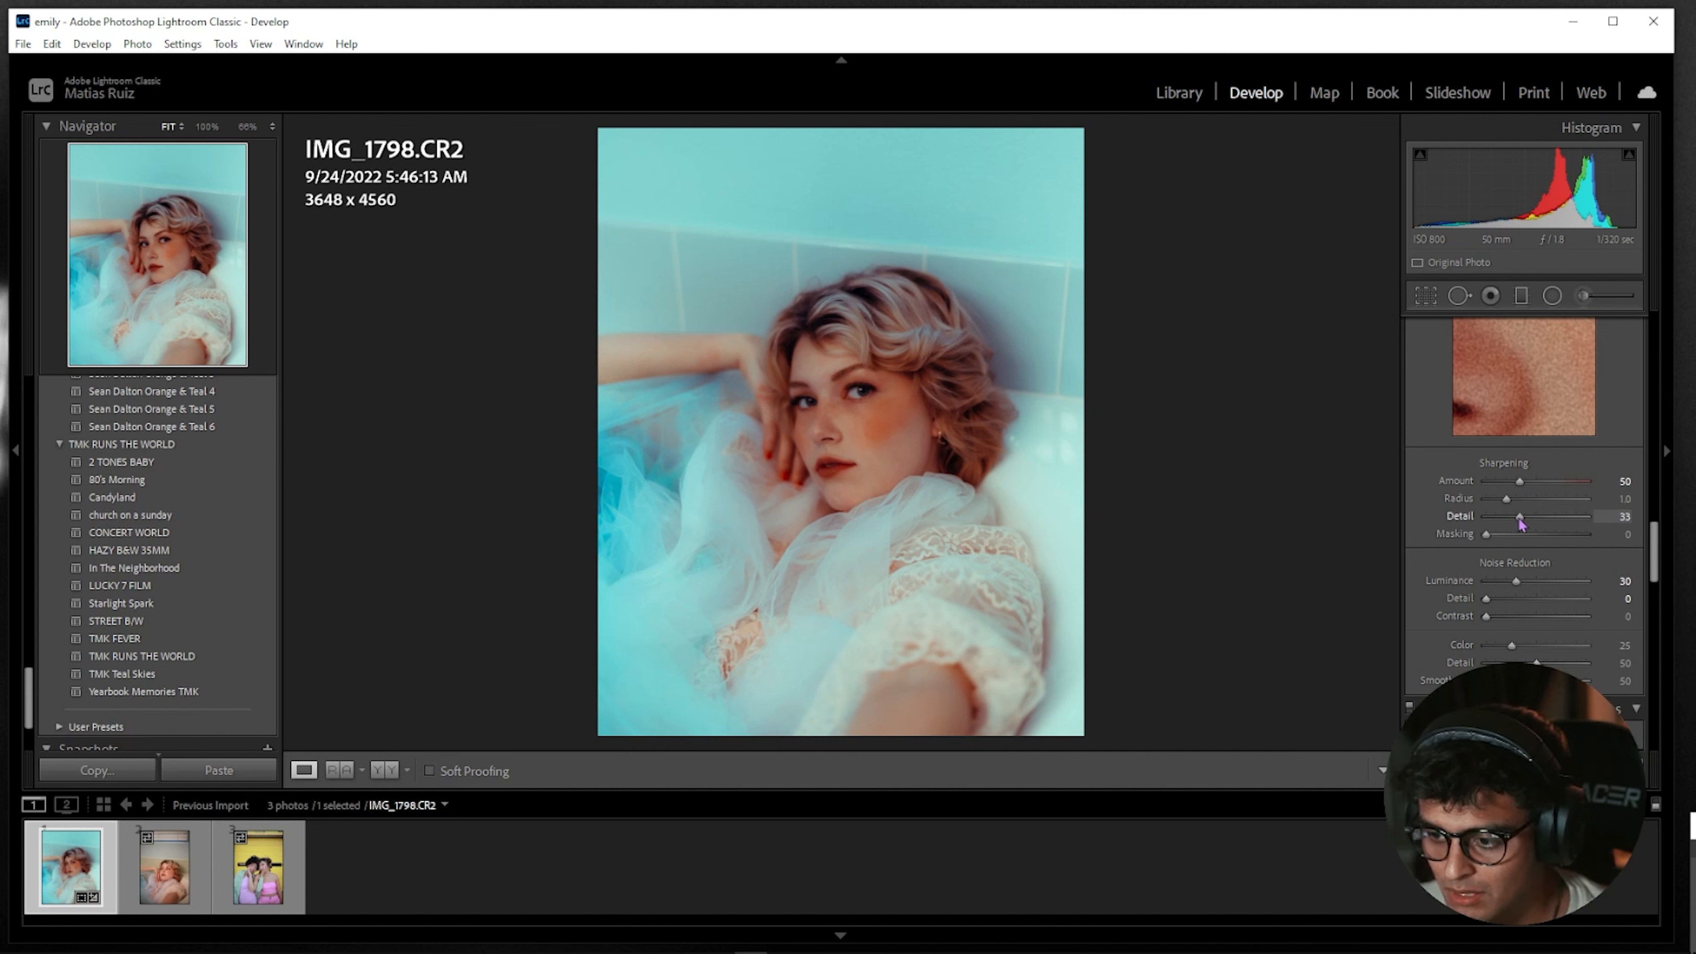
{"action": "left_click_drag", "start_coordinate": [1521, 484], "coordinate": [1539, 521]}
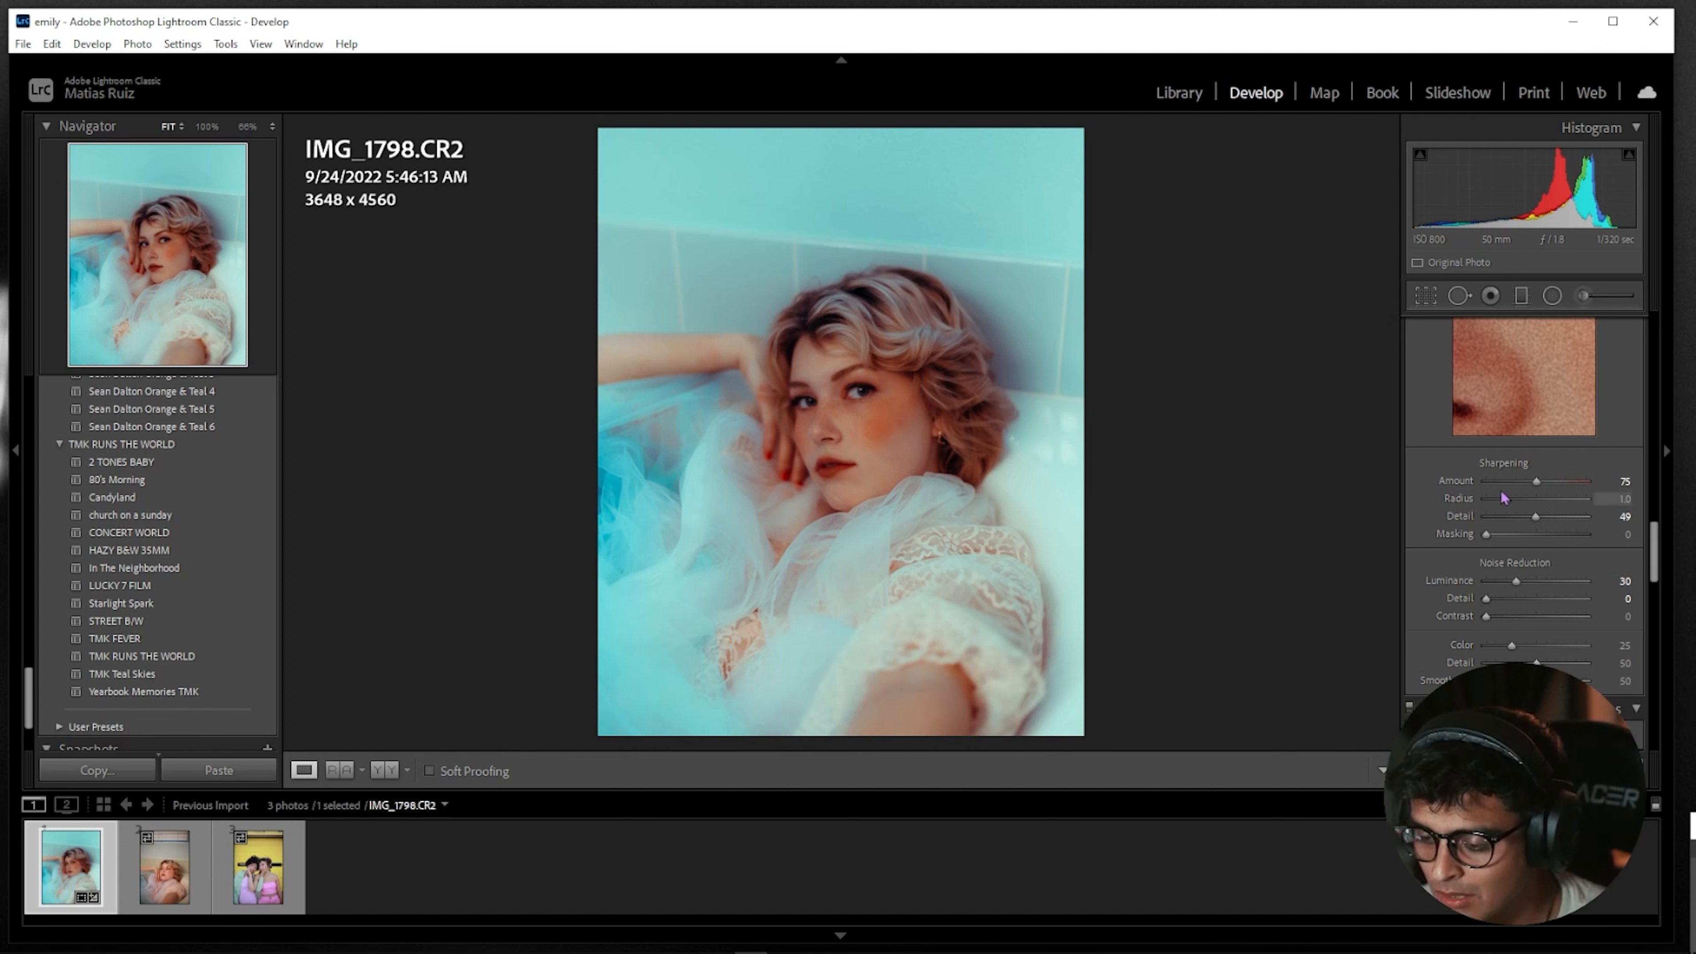
{"action": "scroll", "coordinate": [1535, 508], "scroll_direction": "down", "scroll_amount": 3}
{"action": "left_click_drag", "start_coordinate": [1516, 456], "coordinate": [1492, 470]}
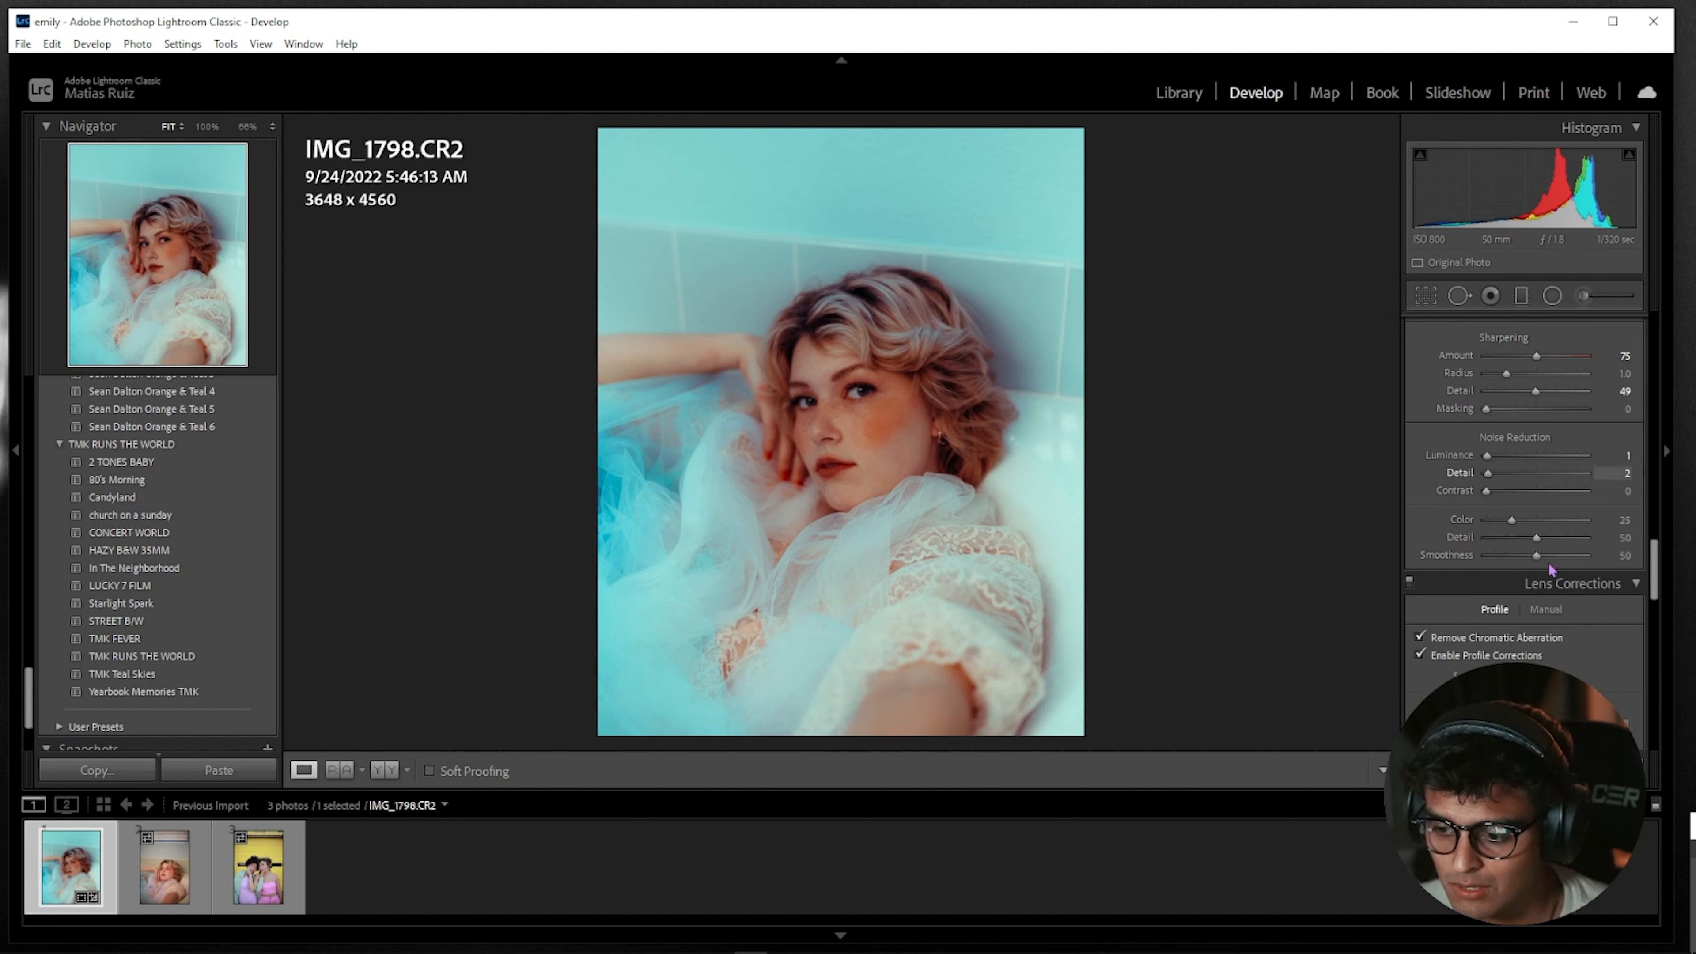
Set the photo's Grain to Amount 38, Size 22 and Roughness 45
{"action": "scroll", "coordinate": [1506, 567], "scroll_direction": "down", "scroll_amount": 2}
{"action": "scroll", "coordinate": [1511, 572], "scroll_direction": "down", "scroll_amount": 10}
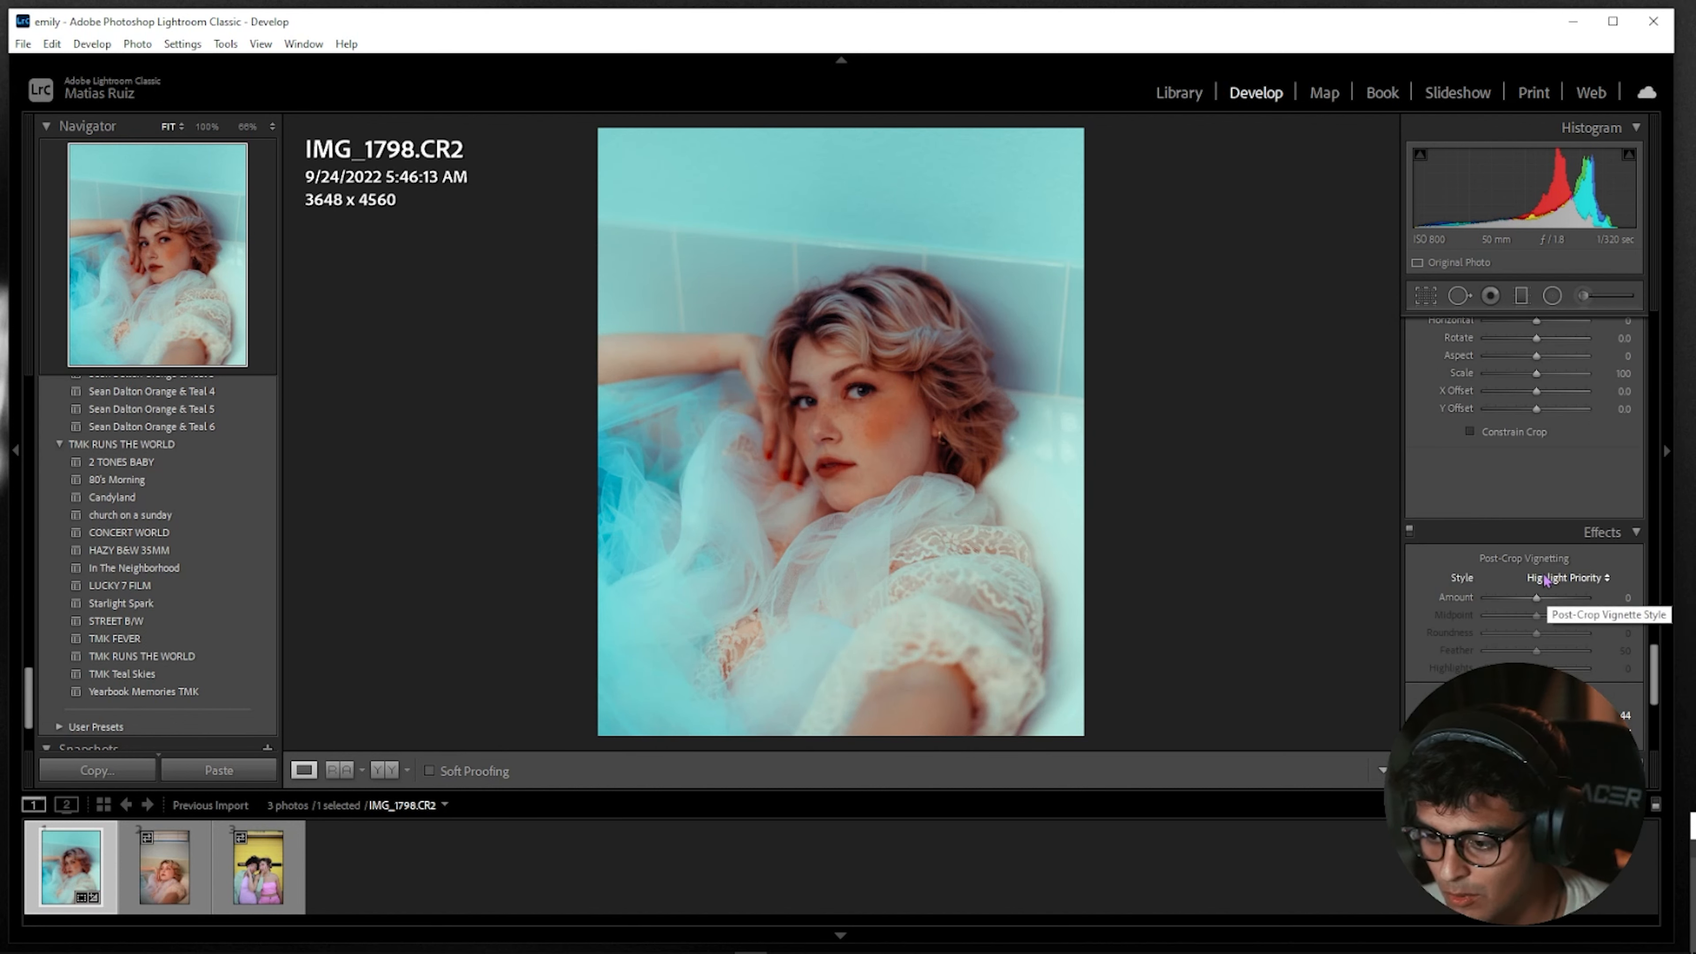
{"action": "scroll", "coordinate": [1536, 540], "scroll_direction": "down", "scroll_amount": 4}
{"action": "scroll", "coordinate": [1529, 503], "scroll_direction": "up", "scroll_amount": 8}
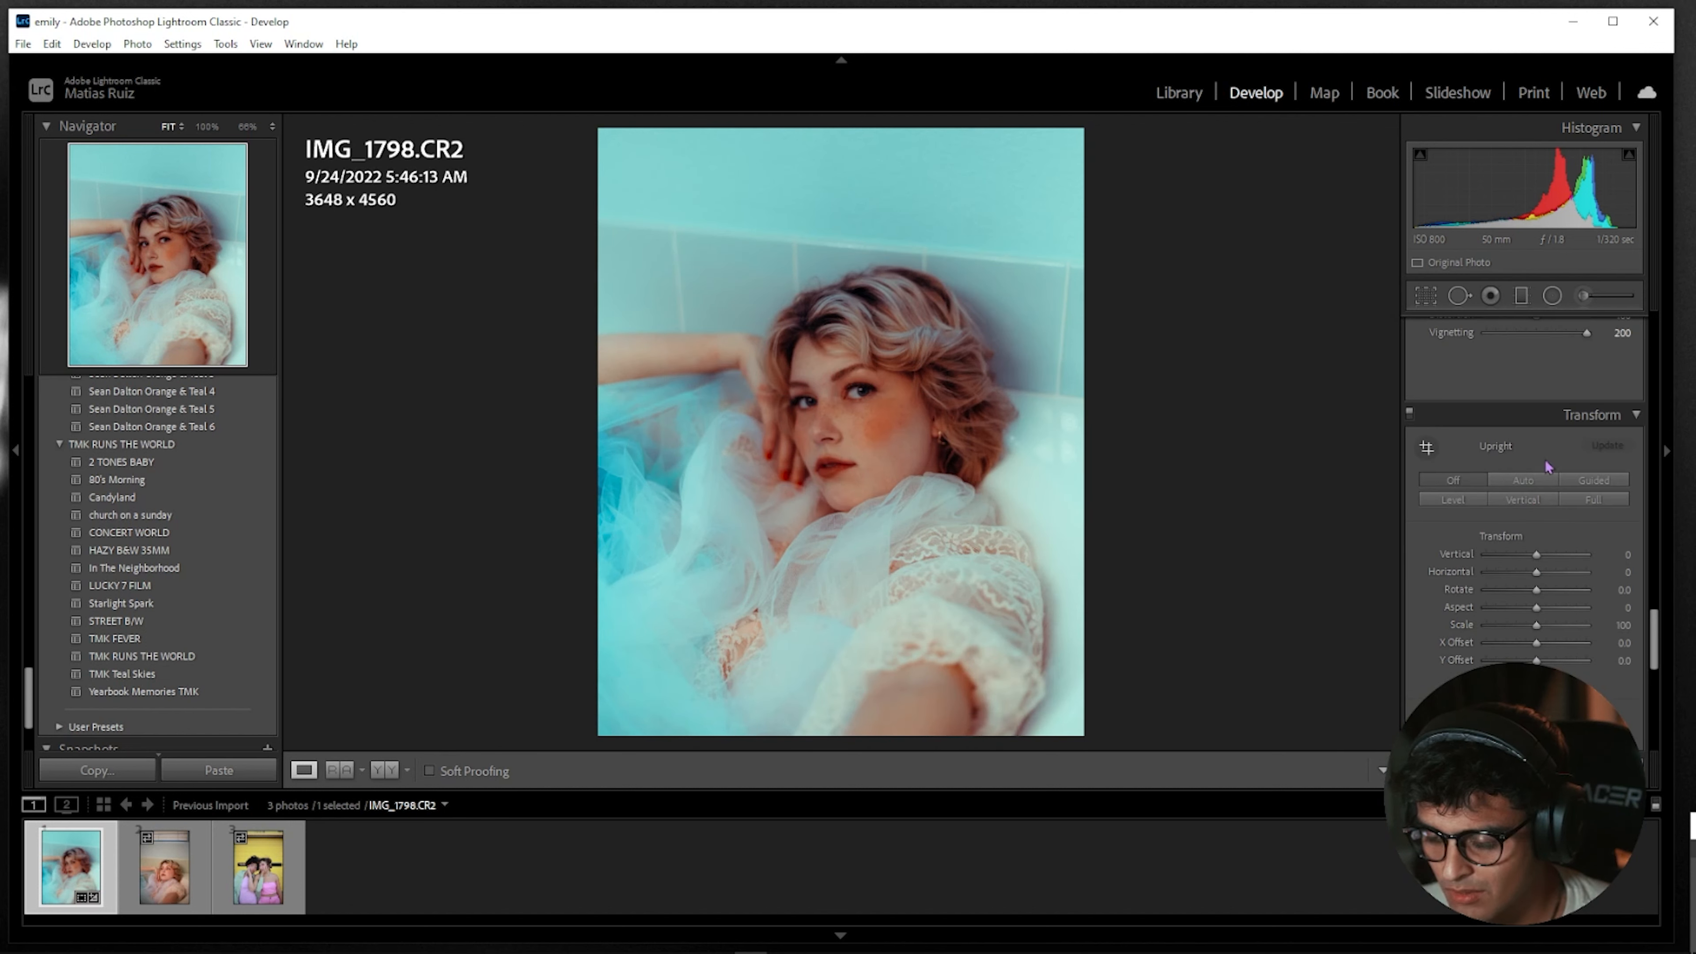
{"action": "scroll", "coordinate": [1536, 511], "scroll_direction": "down", "scroll_amount": 8}
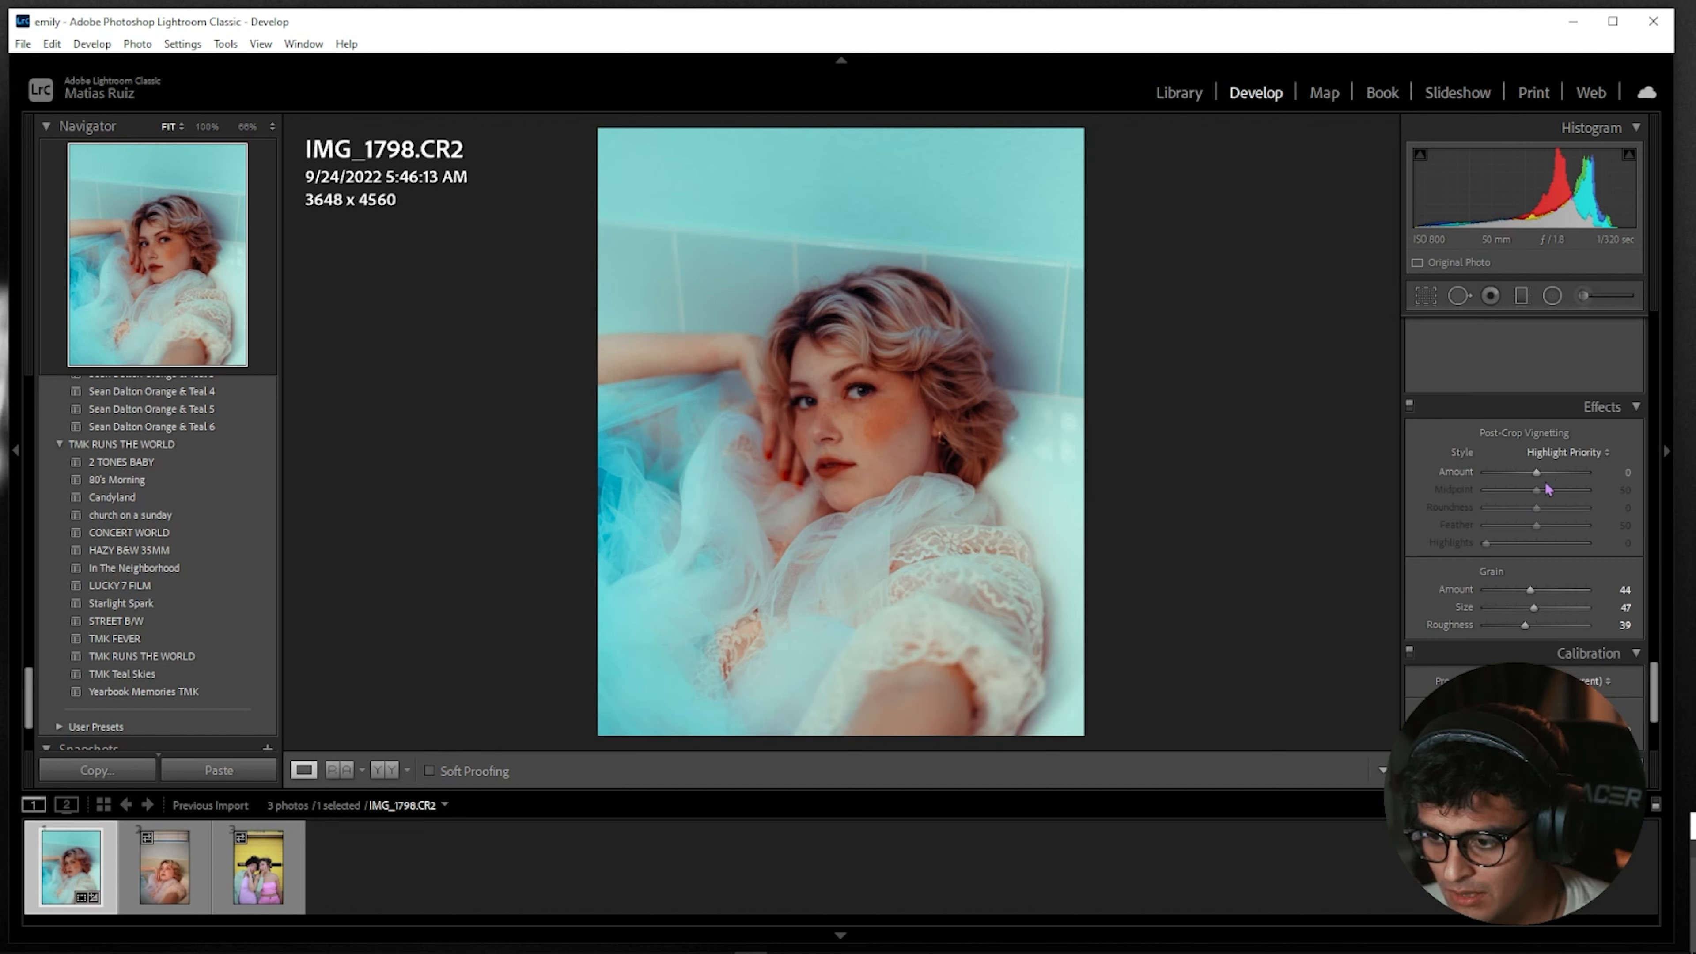
{"action": "scroll", "coordinate": [1510, 571], "scroll_direction": "down", "scroll_amount": 2}
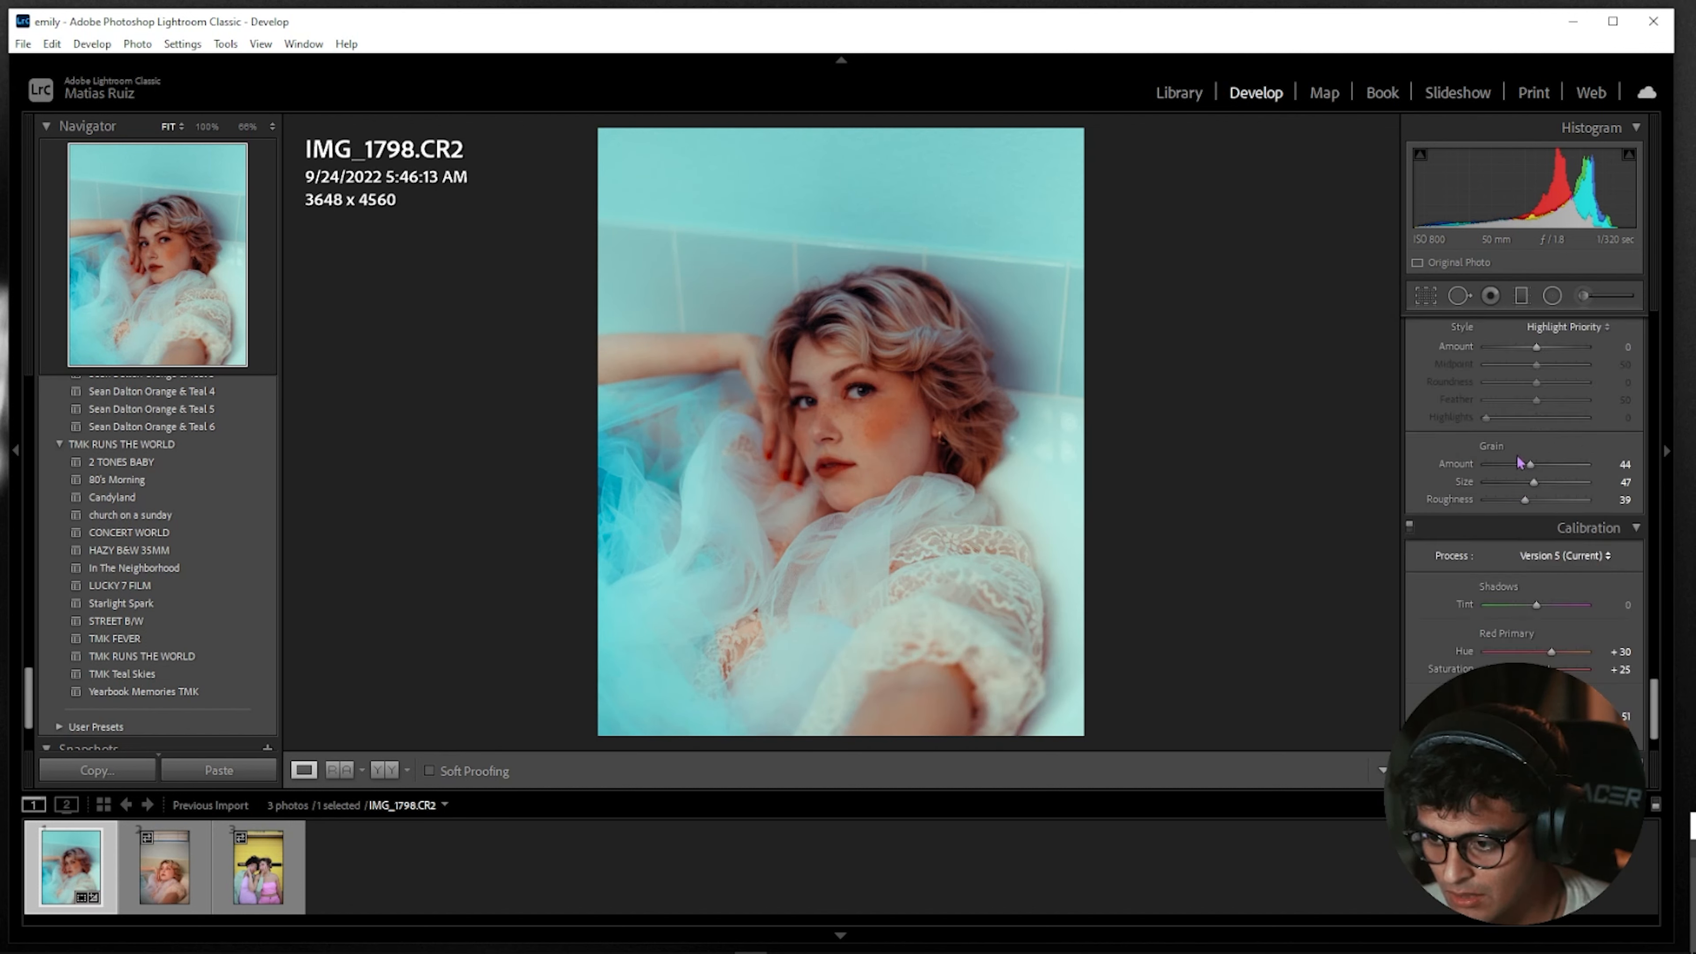
{"action": "left_click", "coordinate": [1509, 484]}
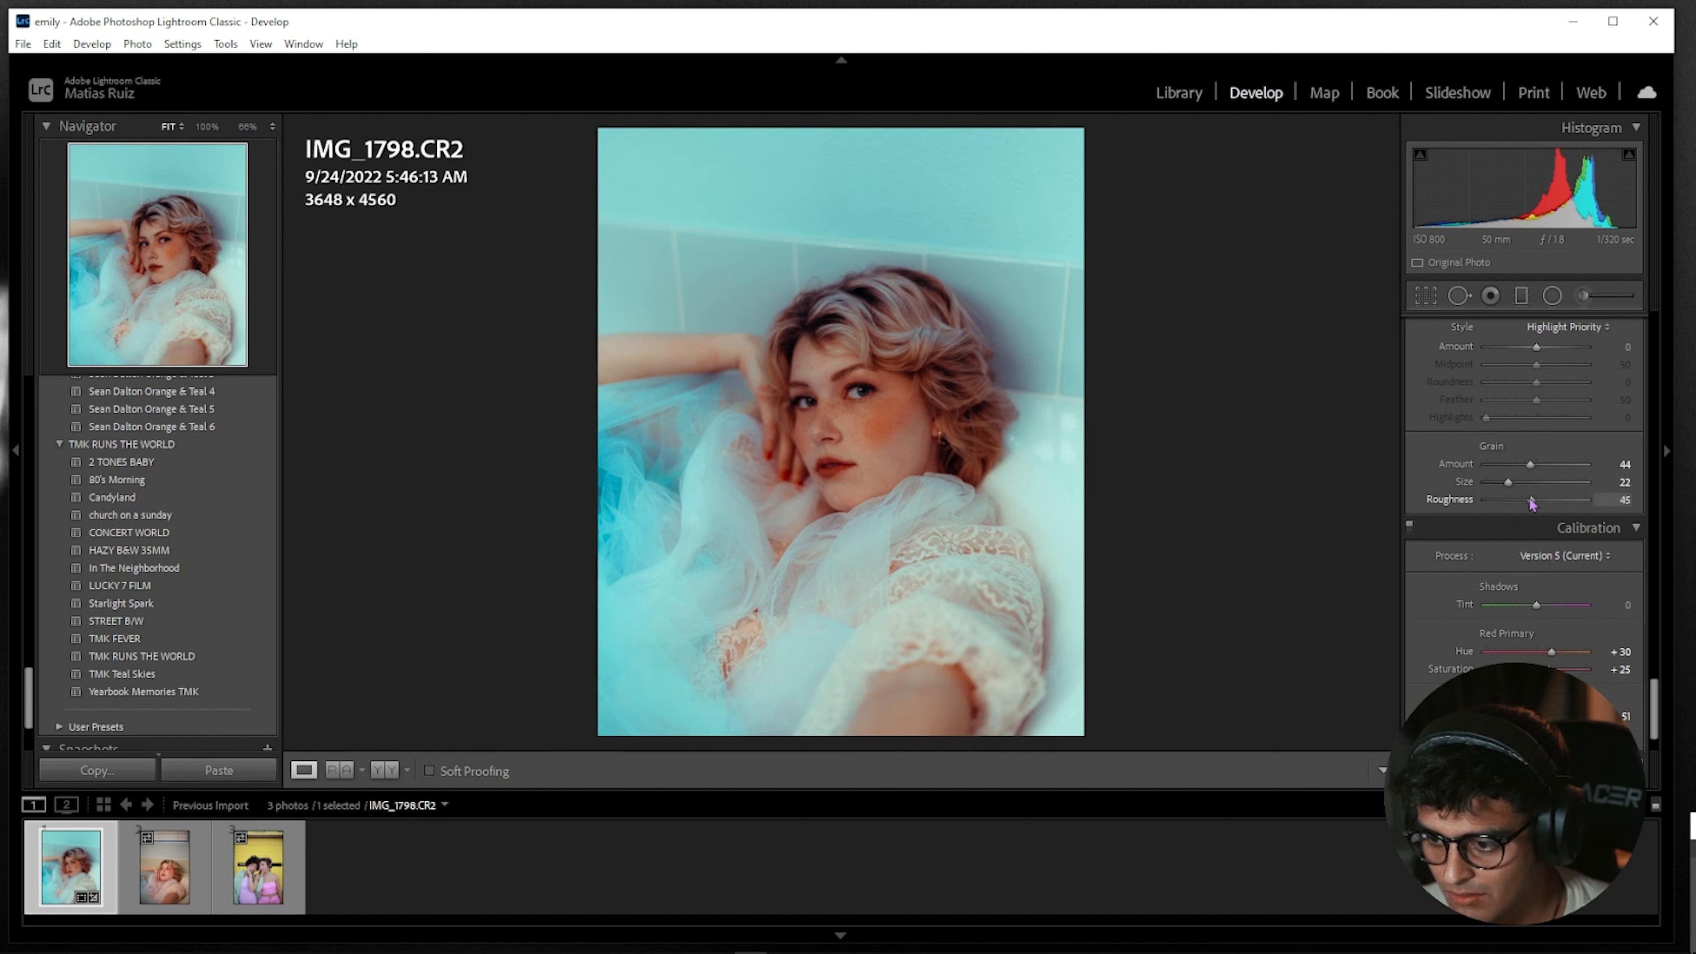
{"action": "left_click_drag", "start_coordinate": [1531, 472], "coordinate": [1530, 471]}
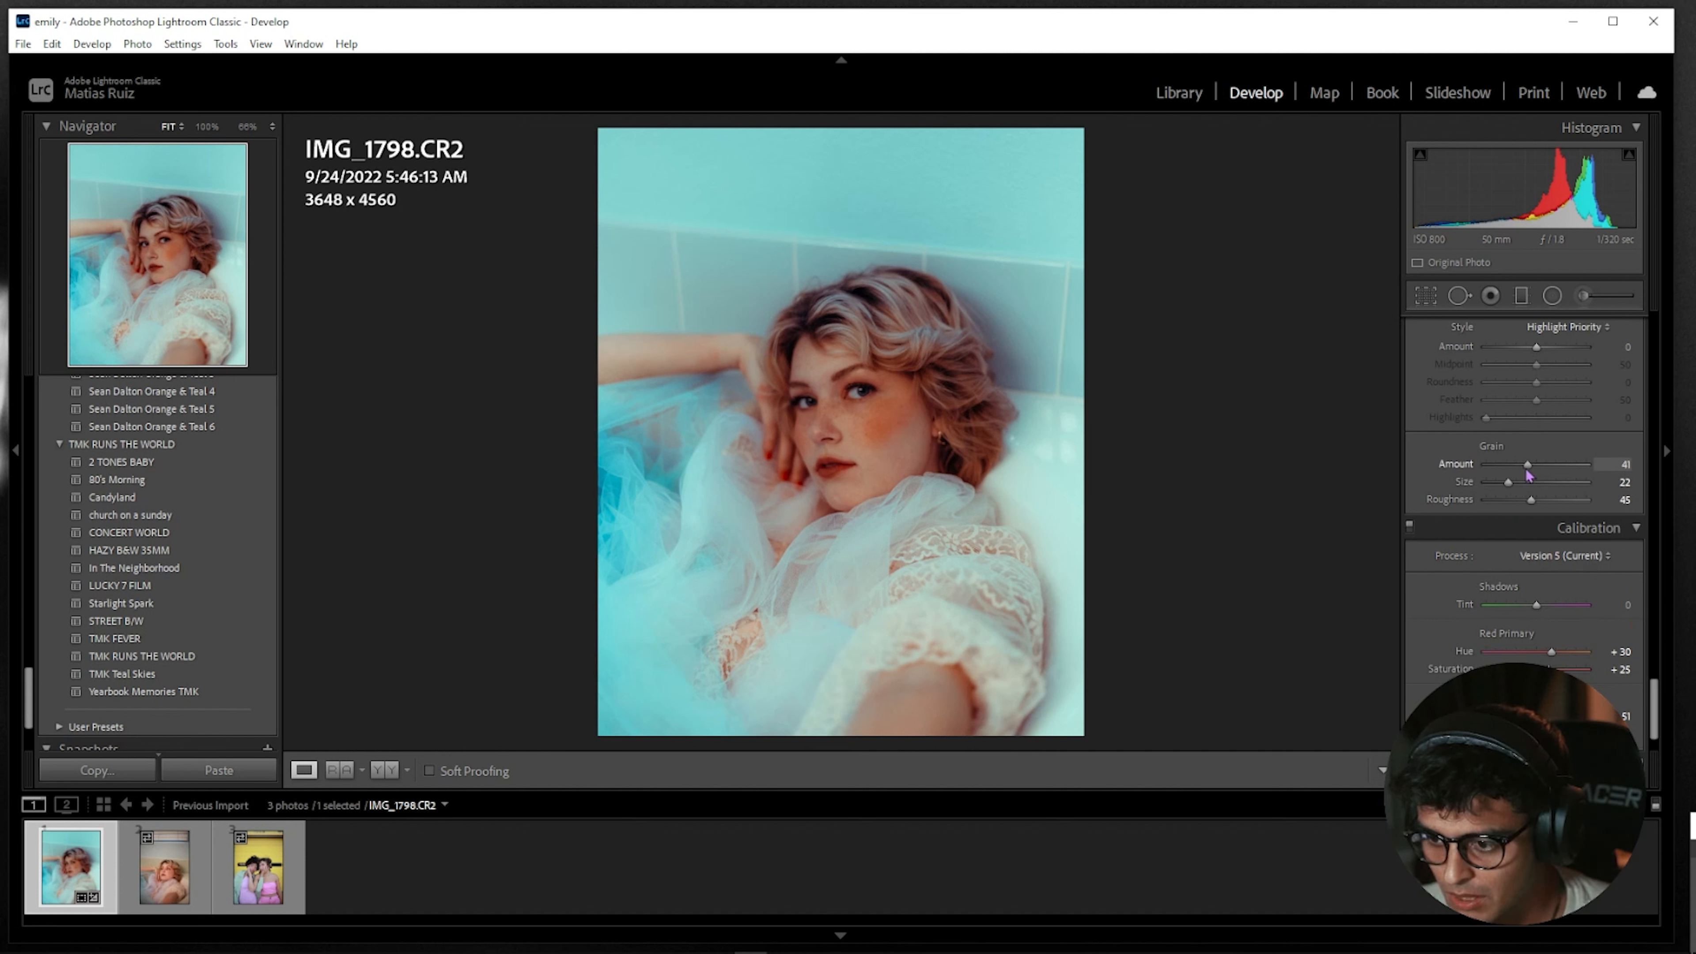
Review the photo's Calibration, Effects, Transform, Lens Corrections, Detail, Color Grading and Basic settings
{"action": "scroll", "coordinate": [1529, 543], "scroll_direction": "down", "scroll_amount": 1}
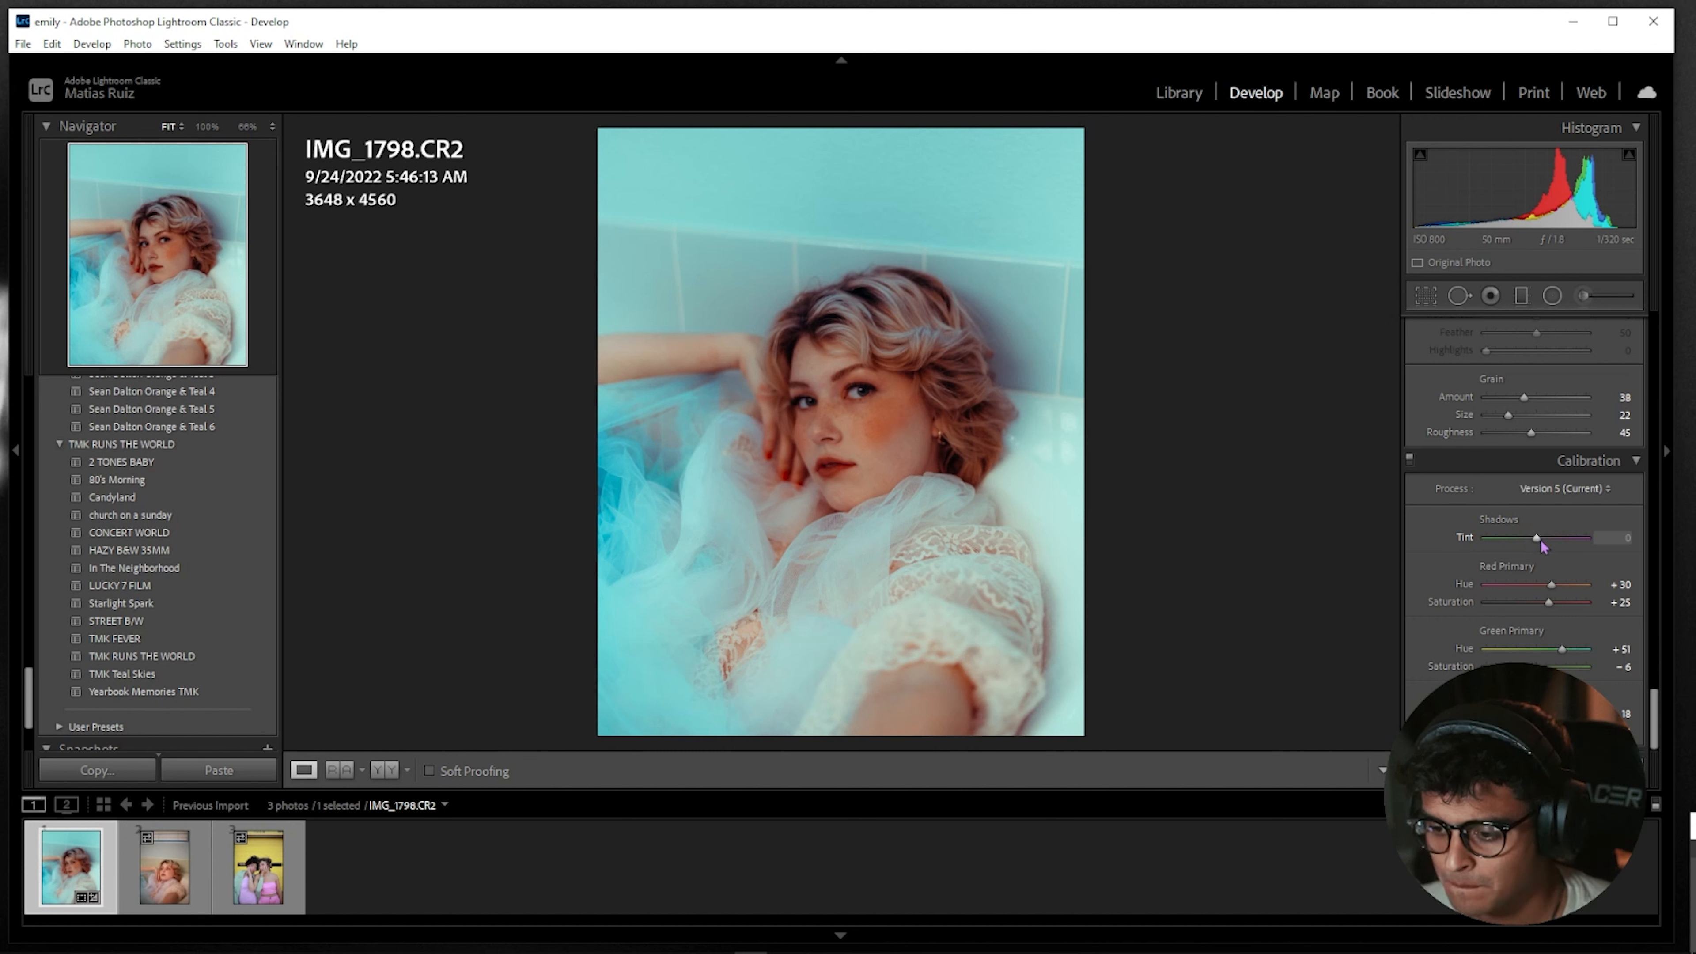
{"action": "scroll", "coordinate": [1541, 541], "scroll_direction": "up", "scroll_amount": 2}
{"action": "scroll", "coordinate": [1542, 545], "scroll_direction": "up", "scroll_amount": 5}
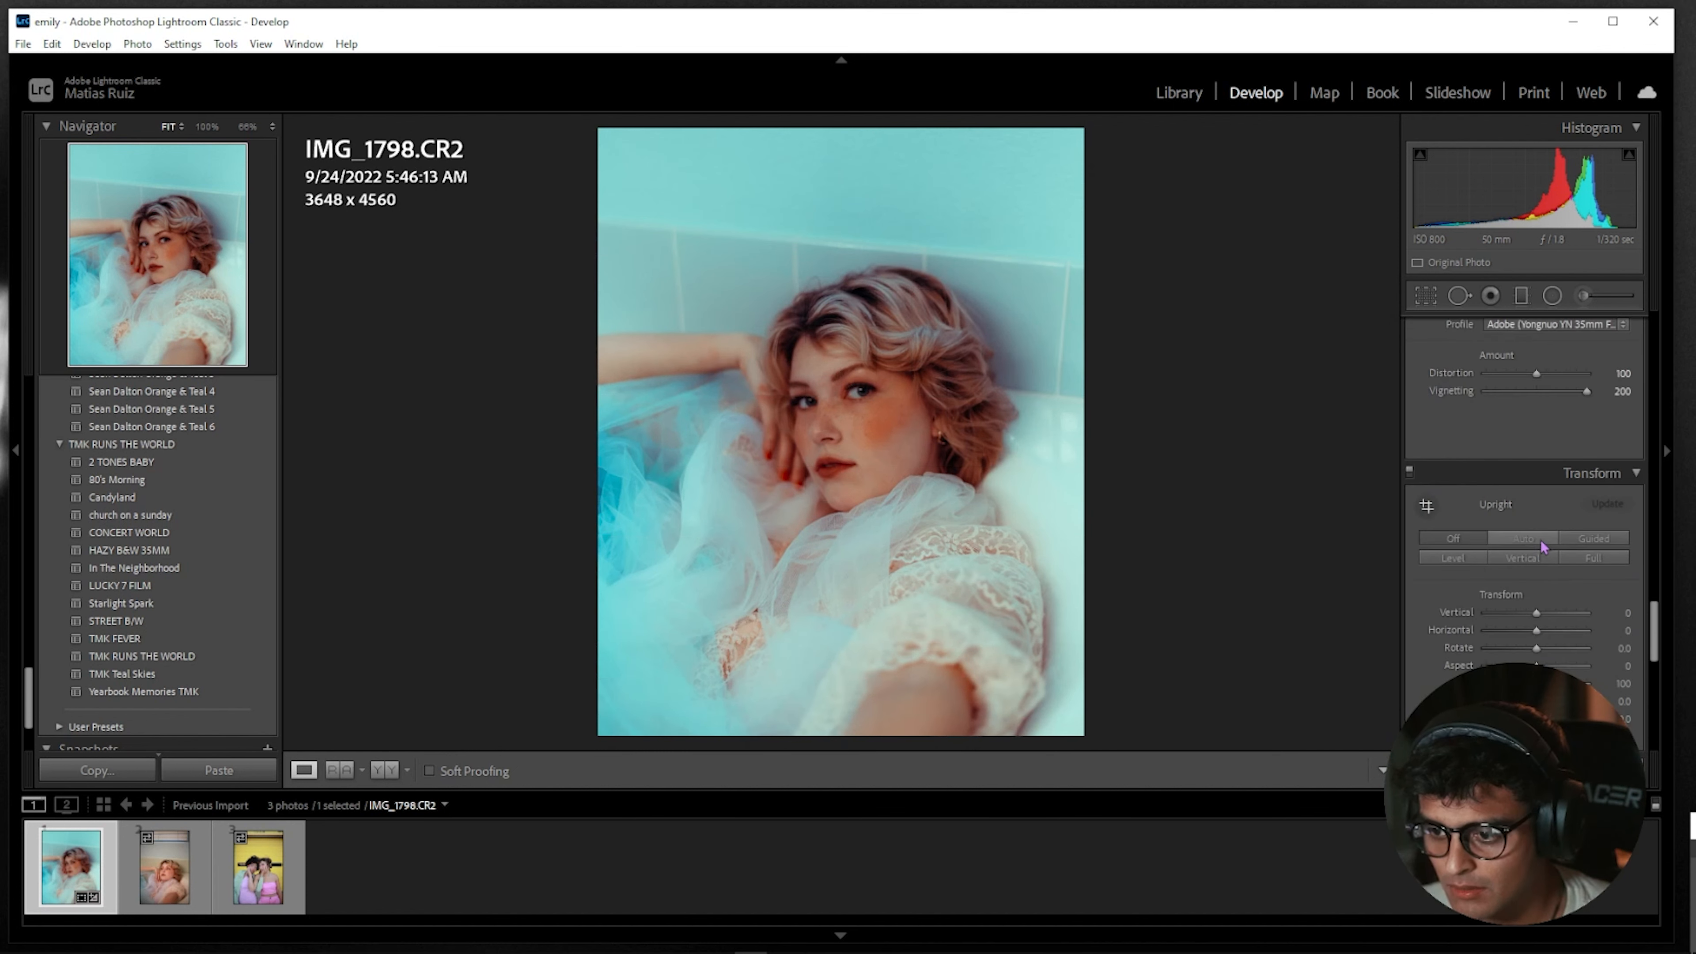
{"action": "scroll", "coordinate": [1543, 546], "scroll_direction": "up", "scroll_amount": 4}
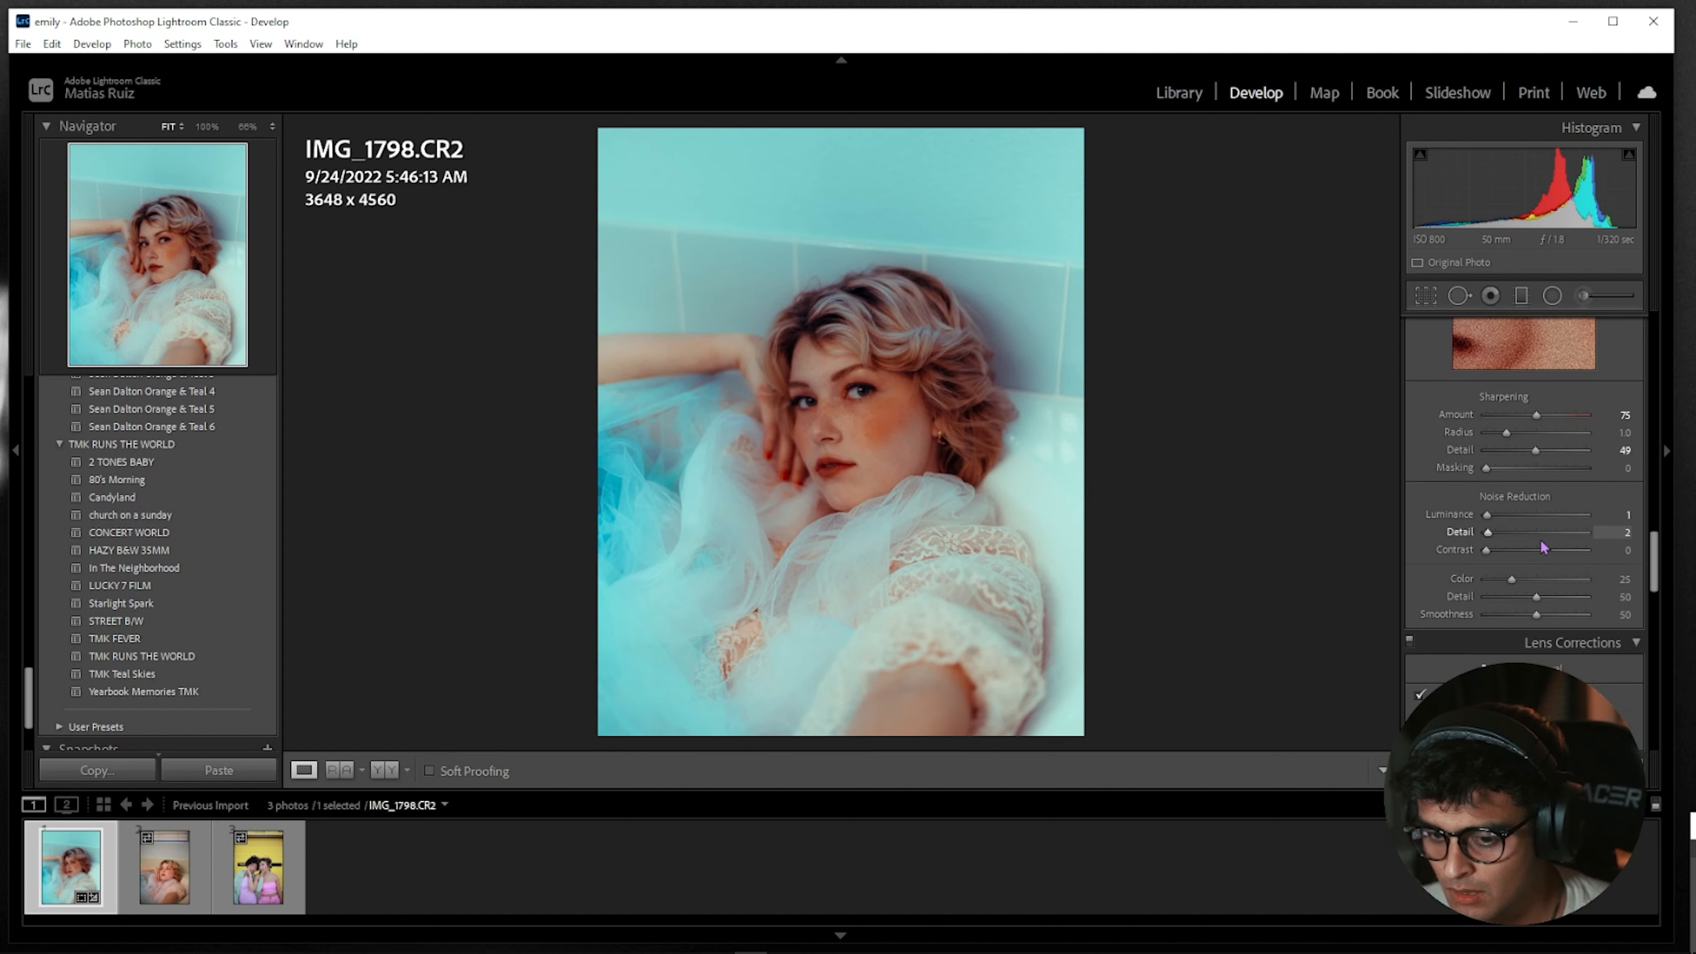
{"action": "scroll", "coordinate": [1541, 539], "scroll_direction": "up", "scroll_amount": 3}
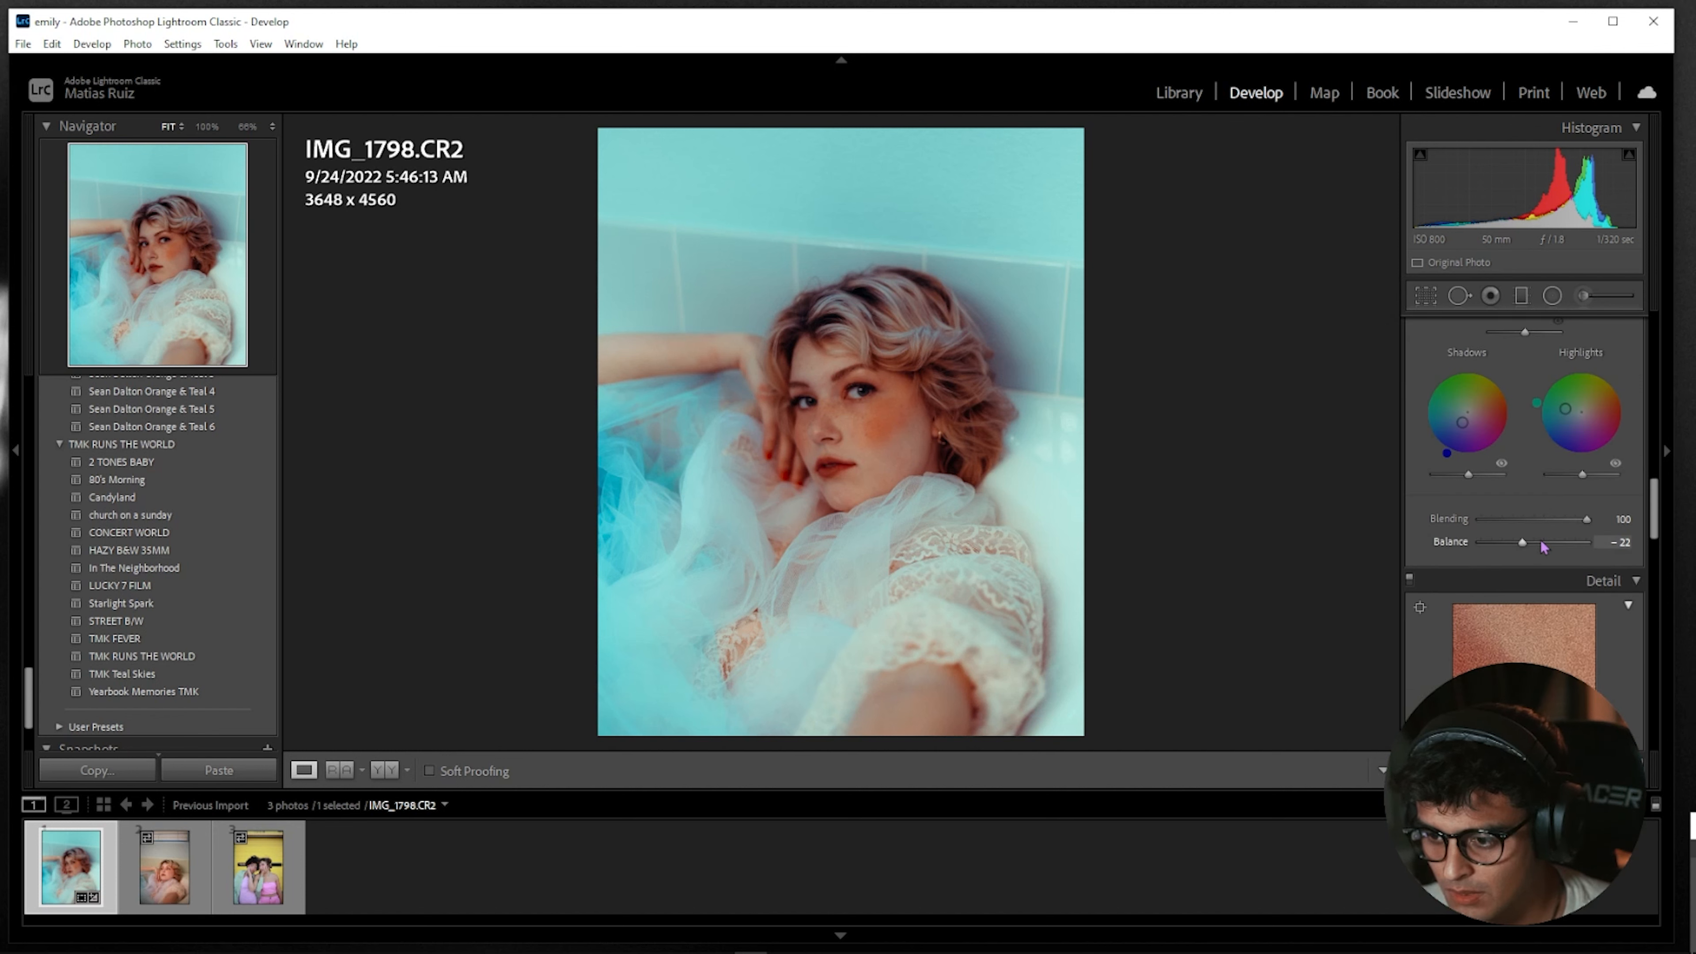
{"action": "scroll", "coordinate": [1542, 544], "scroll_direction": "down", "scroll_amount": 5}
{"action": "scroll", "coordinate": [1543, 547], "scroll_direction": "down", "scroll_amount": 5}
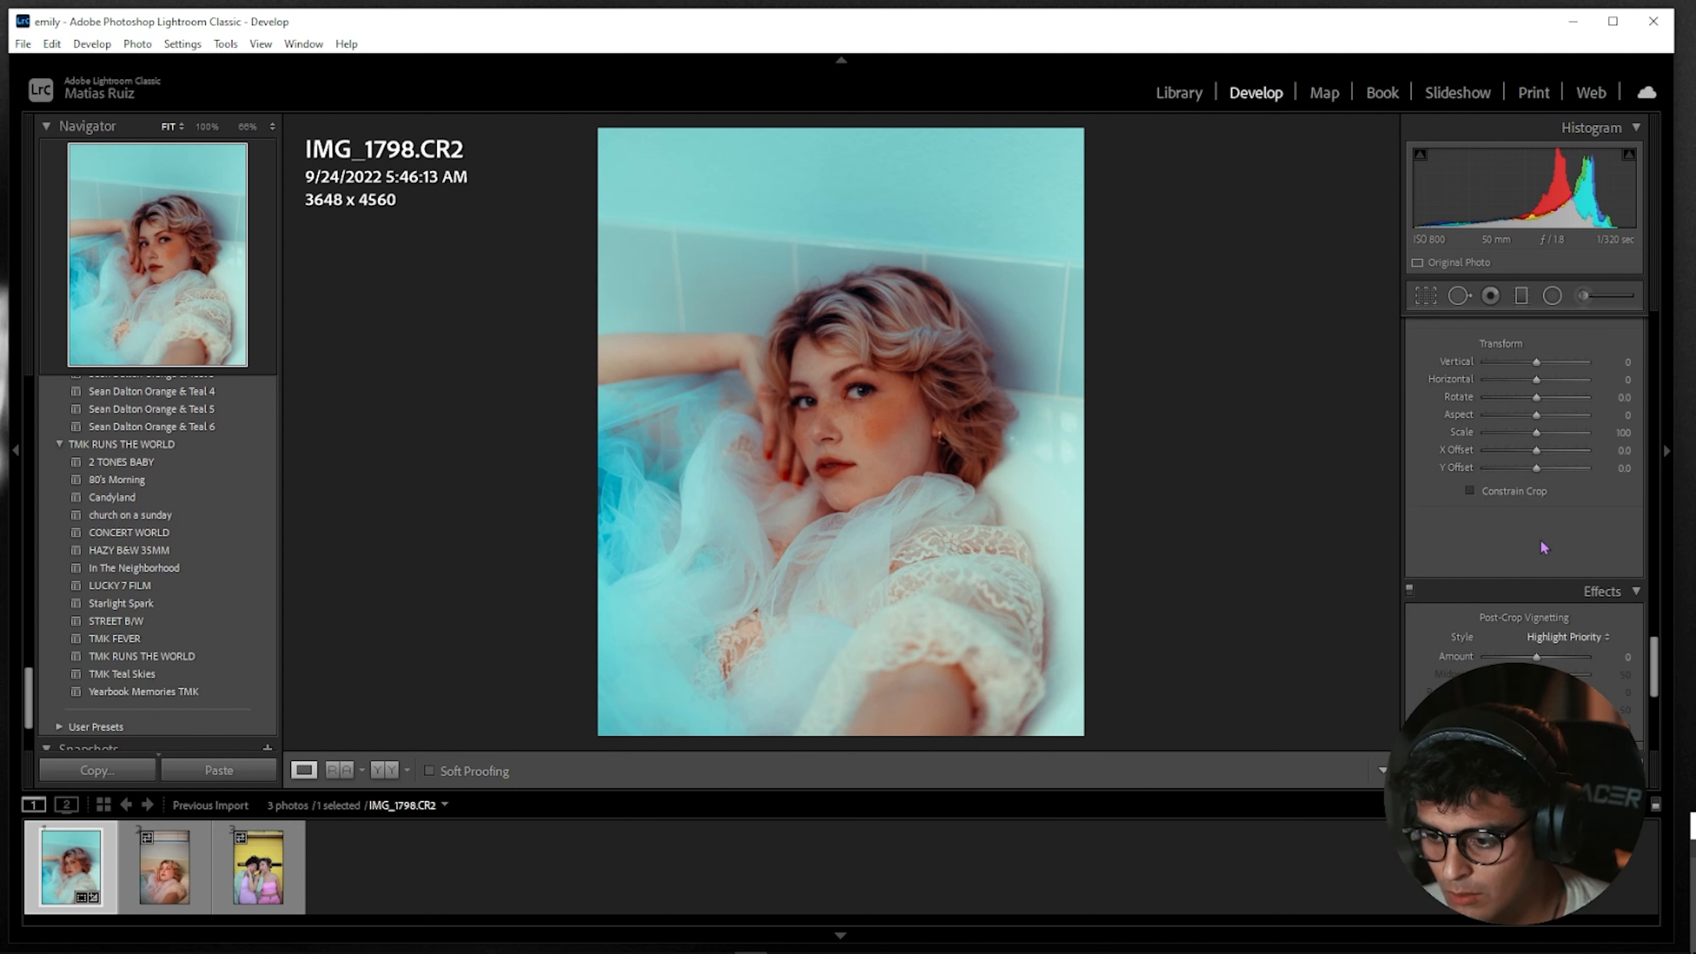
{"action": "scroll", "coordinate": [1541, 539], "scroll_direction": "down", "scroll_amount": 2}
{"action": "scroll", "coordinate": [1541, 540], "scroll_direction": "up", "scroll_amount": 6}
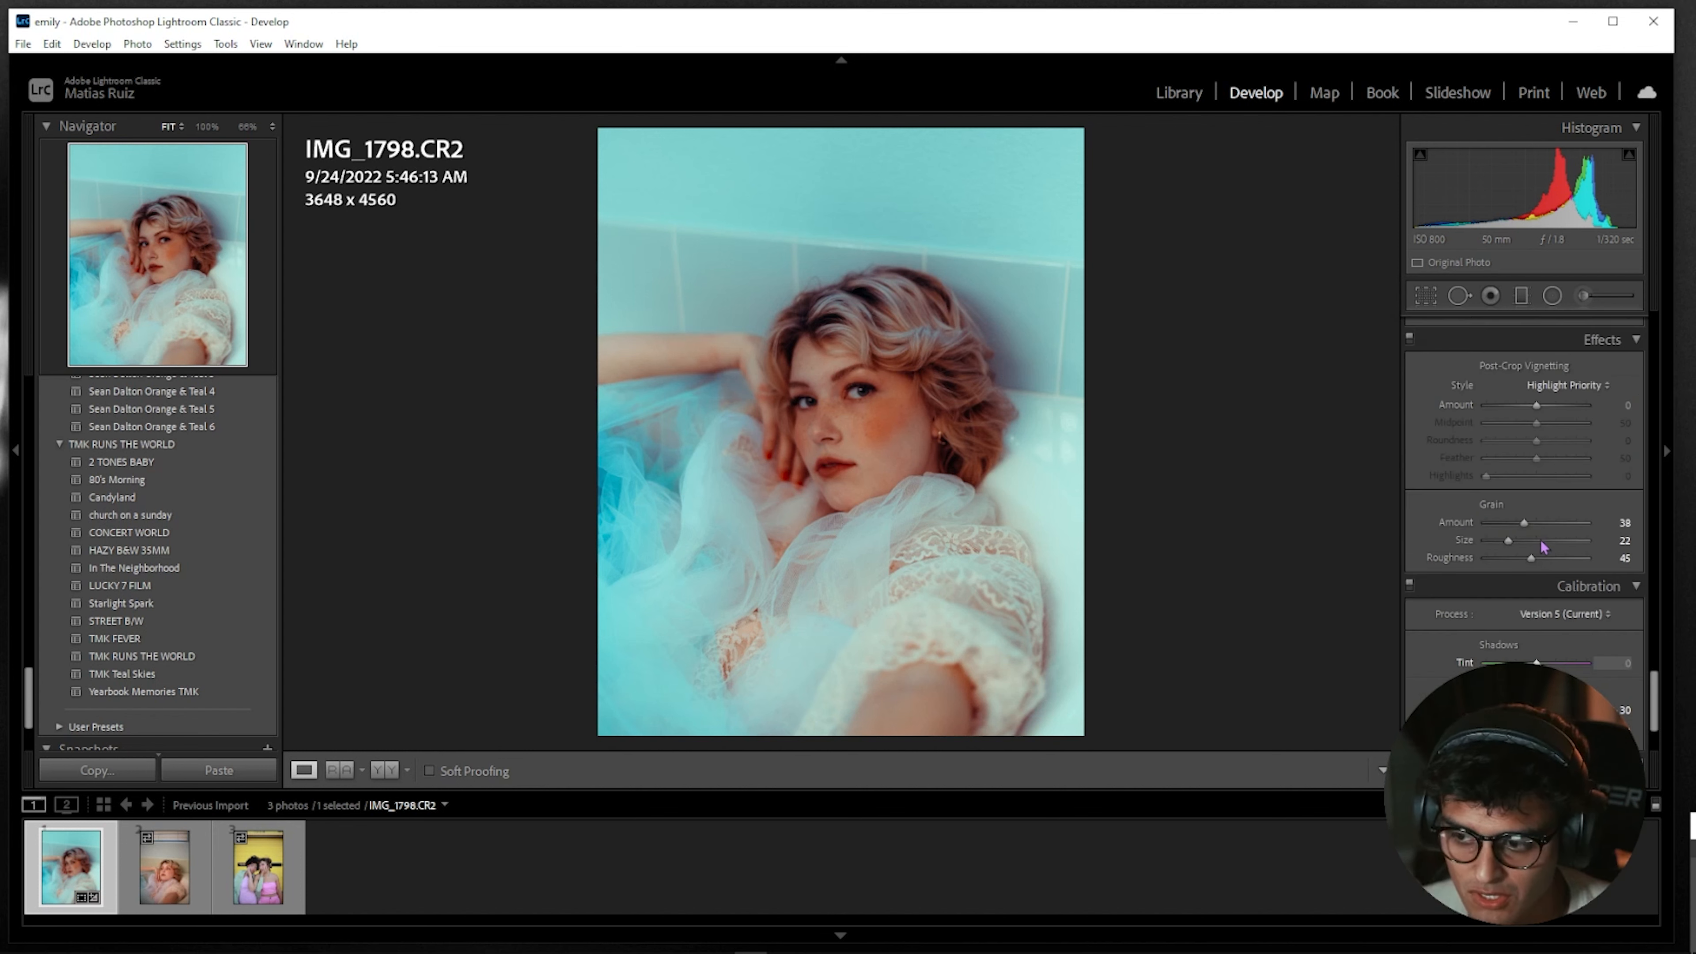
{"action": "scroll", "coordinate": [1543, 546], "scroll_direction": "up", "scroll_amount": 6}
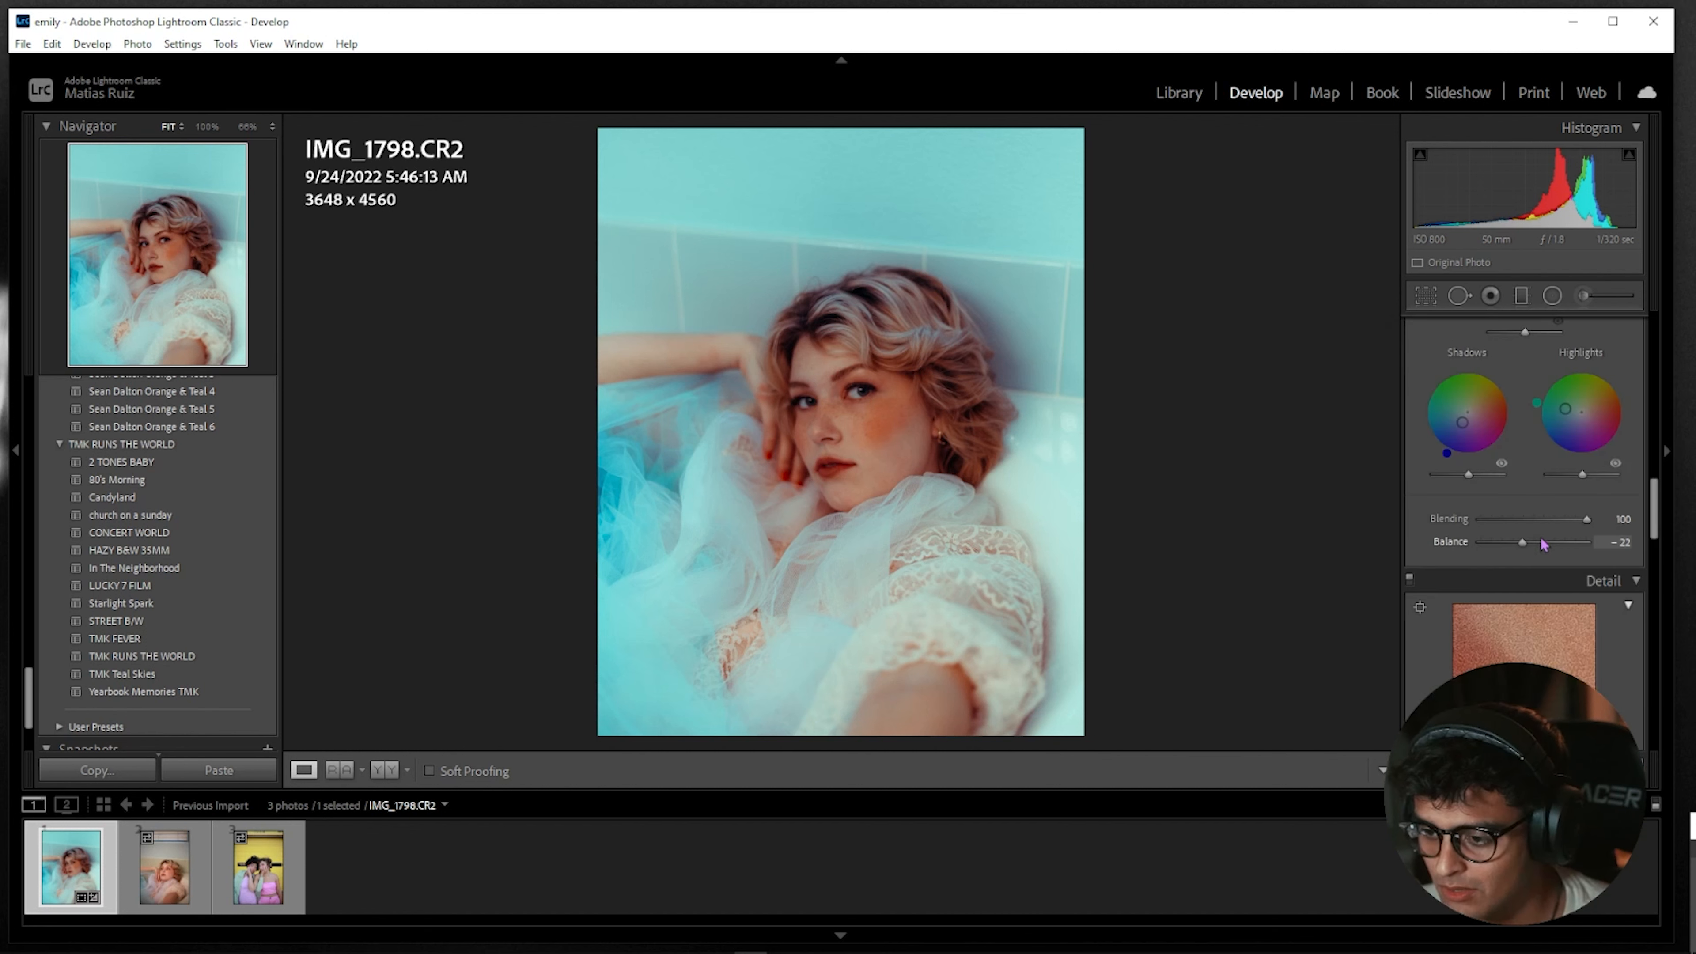
{"action": "scroll", "coordinate": [1543, 544], "scroll_direction": "up", "scroll_amount": 6}
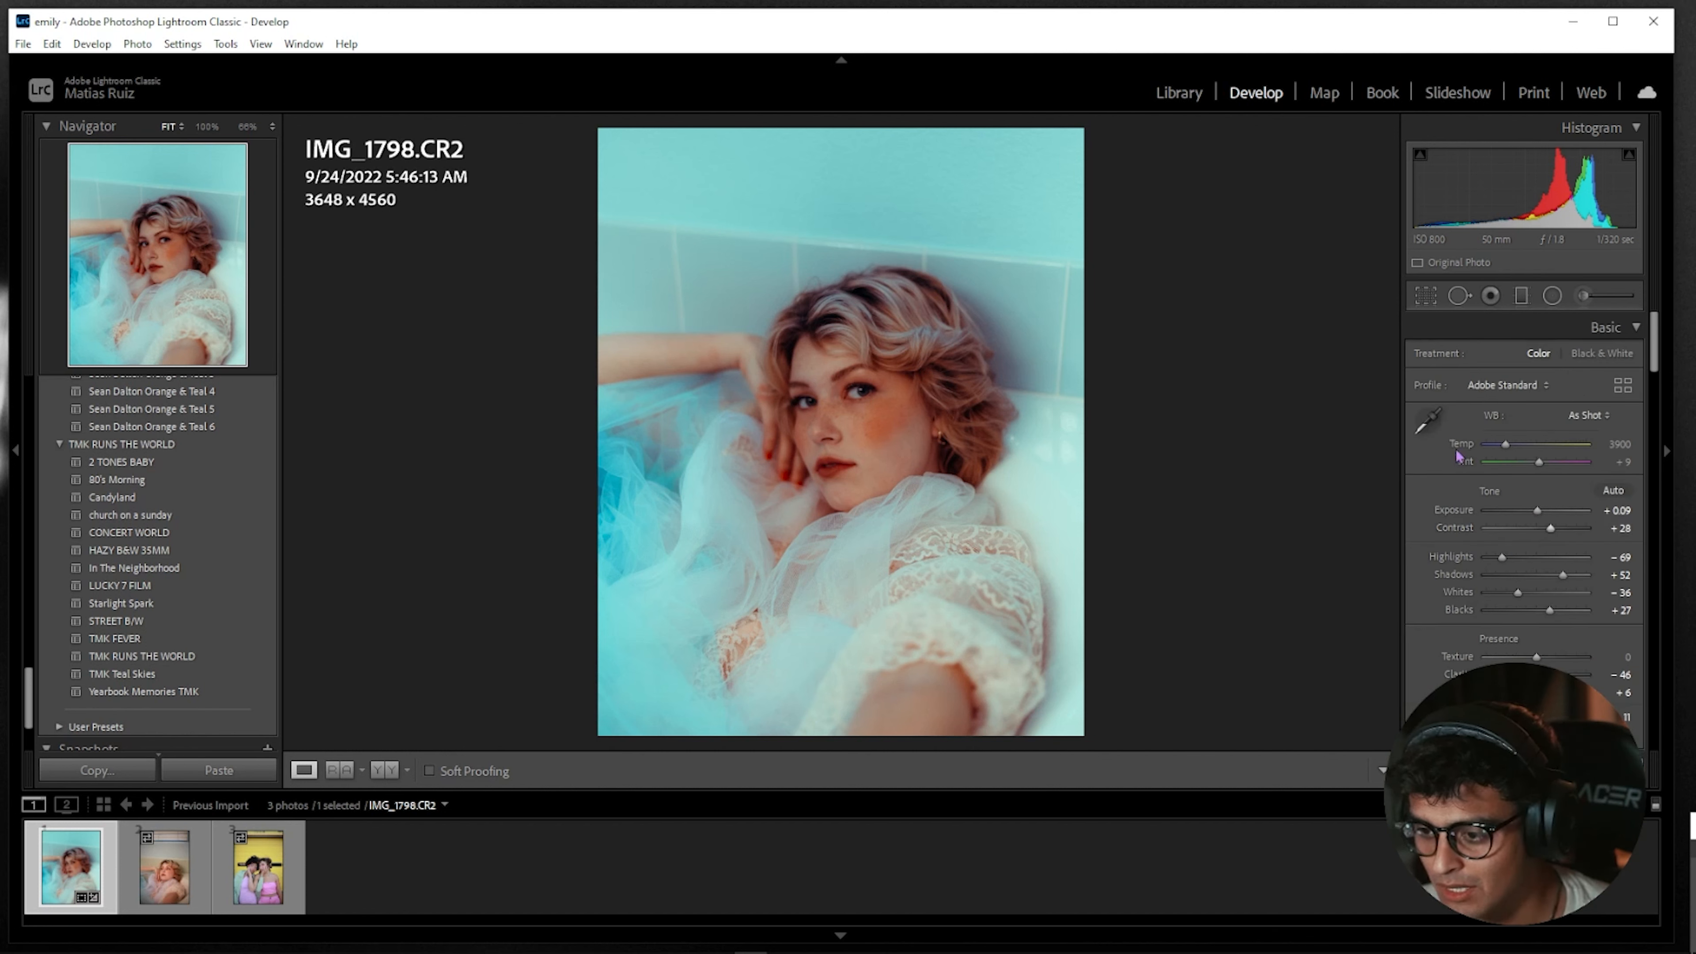
{"action": "scroll", "coordinate": [1559, 608], "scroll_direction": "down", "scroll_amount": 5}
{"action": "scroll", "coordinate": [1542, 521], "scroll_direction": "up", "scroll_amount": 5}
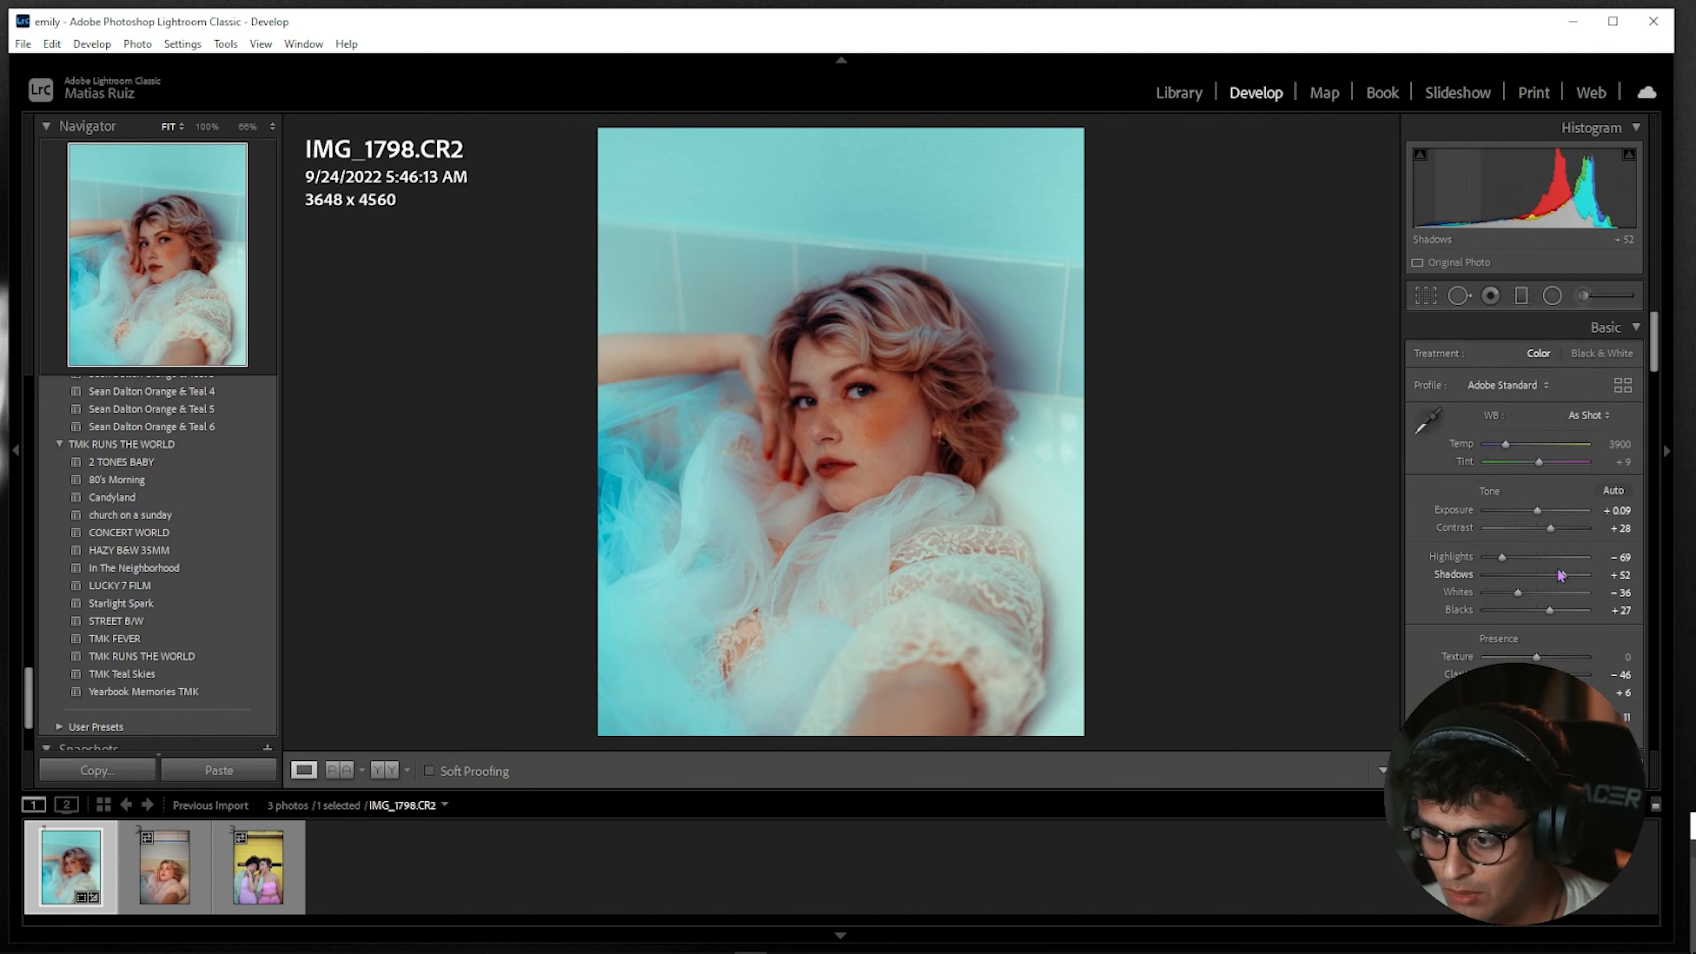
Paint the iris of the woman's left eye with the Adjustment Brush at Temp 14, Exposure 0.67, Clarity 10 and Saturation 40
{"action": "left_click", "coordinate": [856, 390]}
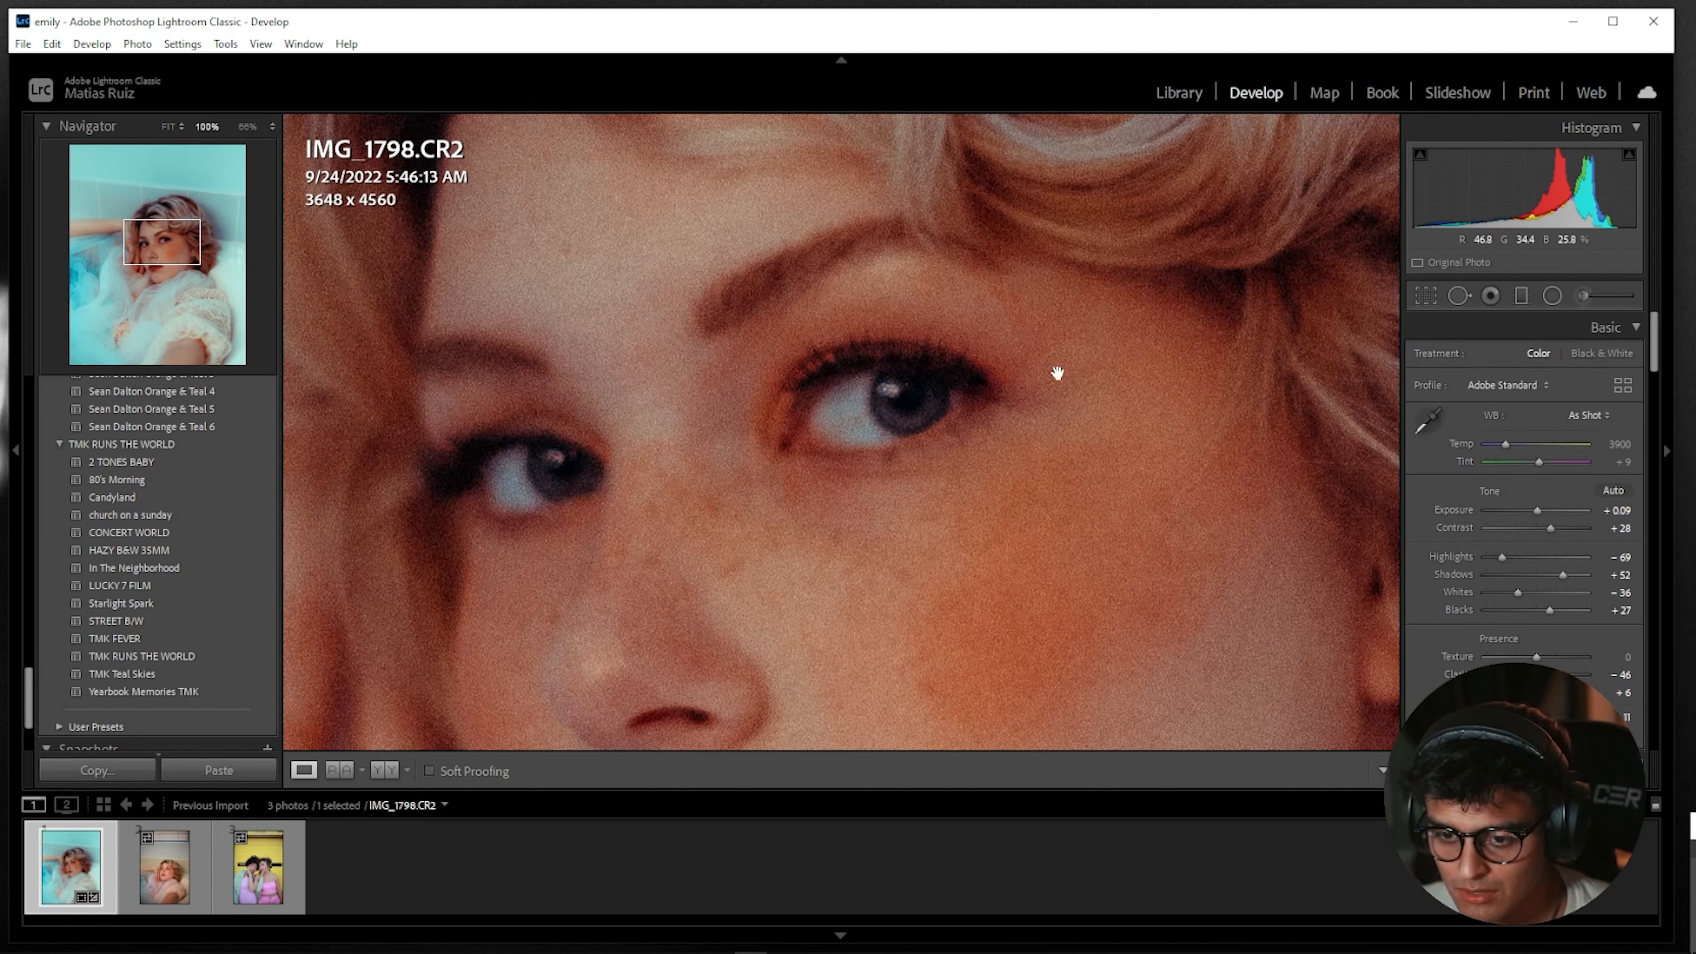
{"action": "left_click", "coordinate": [1582, 296]}
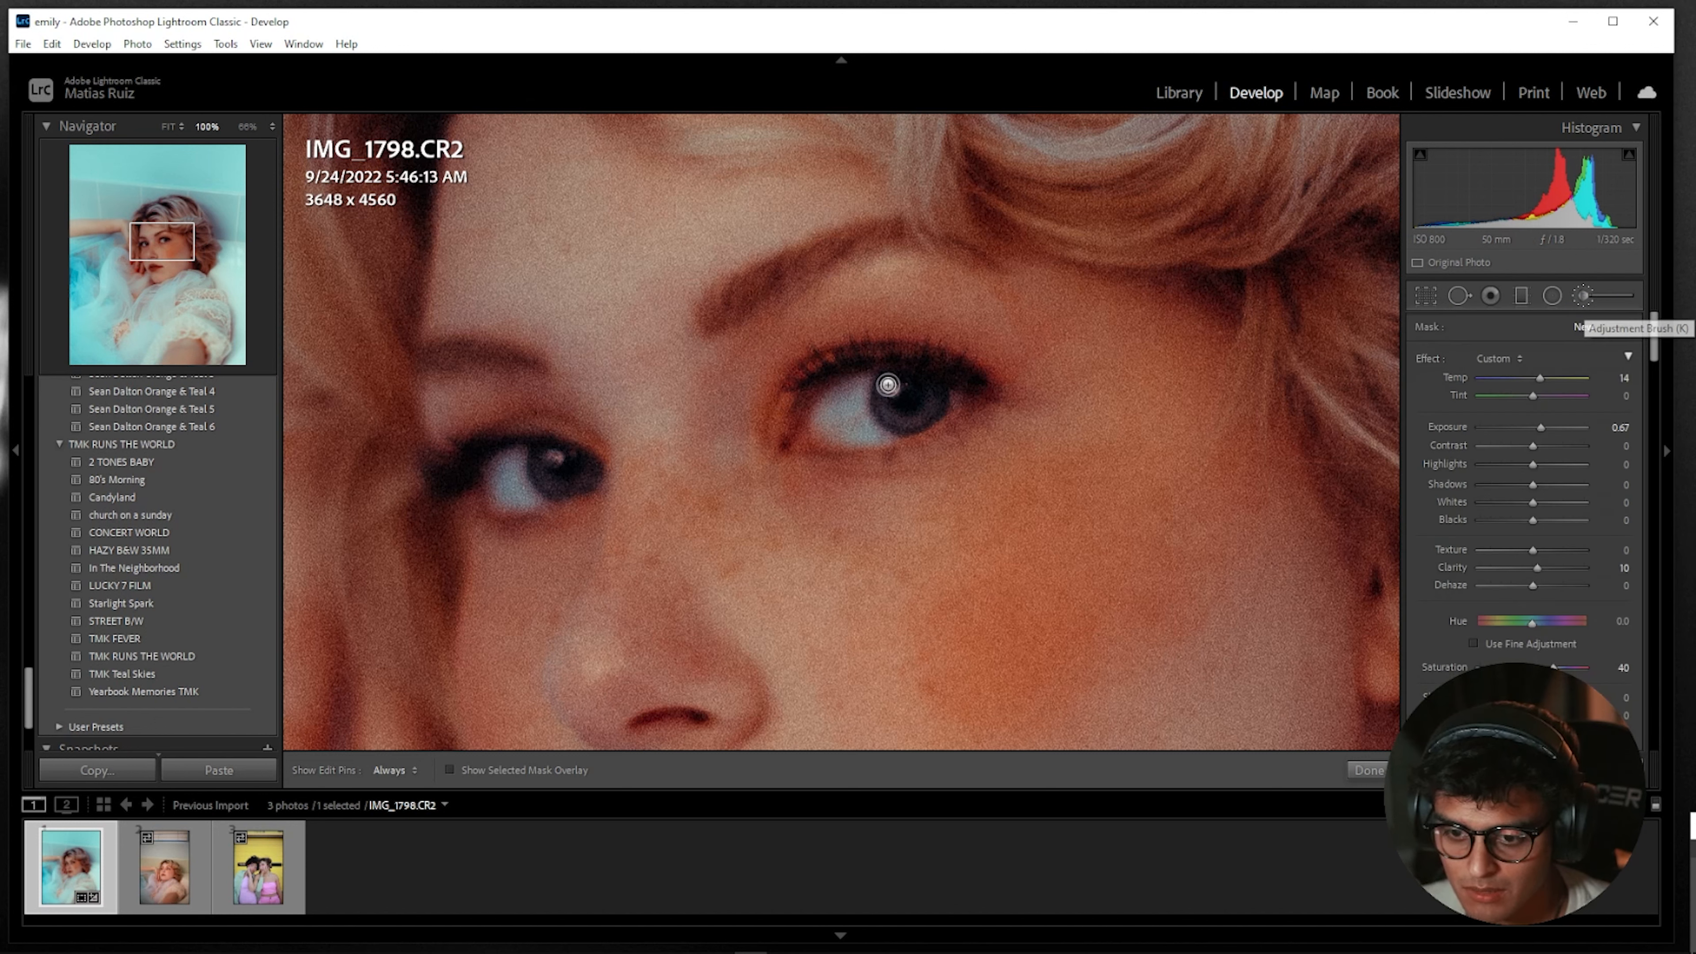
{"action": "mouse_move", "coordinate": [882, 385]}
{"action": "left_mouse_down"}
{"action": "mouse_move", "coordinate": [910, 427]}
{"action": "mouse_move", "coordinate": [933, 395]}
{"action": "left_mouse_up"}
{"action": "key", "text": "h"}
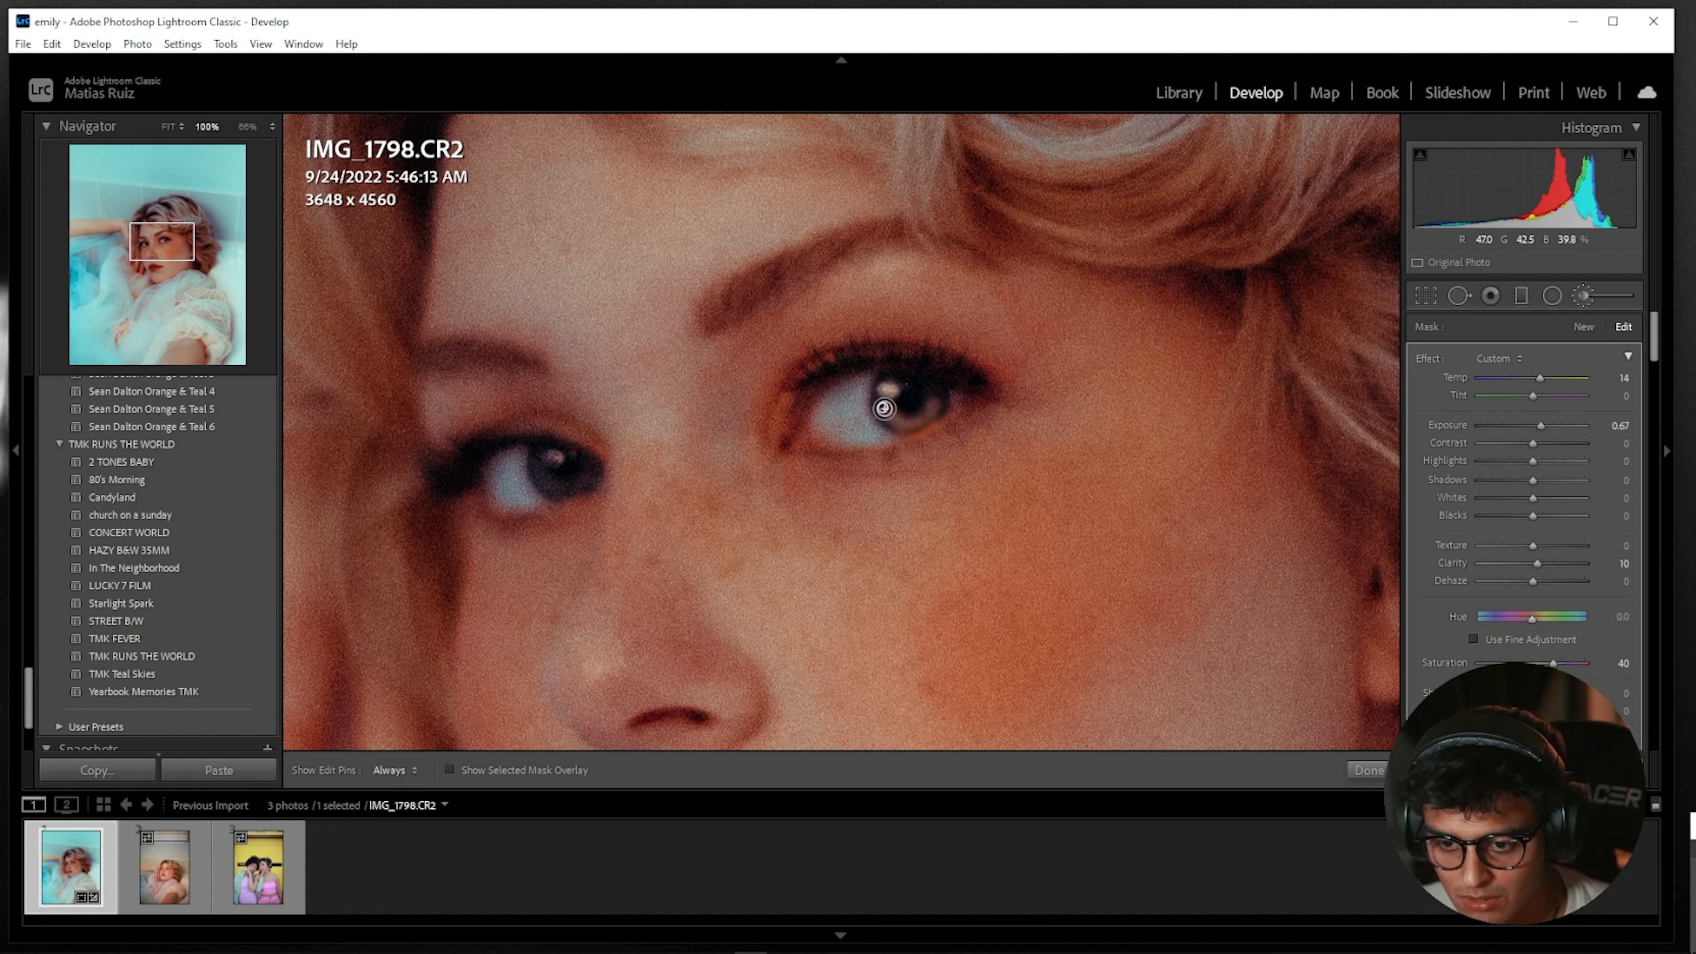
{"action": "mouse_move", "coordinate": [886, 406]}
{"action": "left_click_drag", "start_coordinate": [882, 400], "coordinate": [889, 396]}
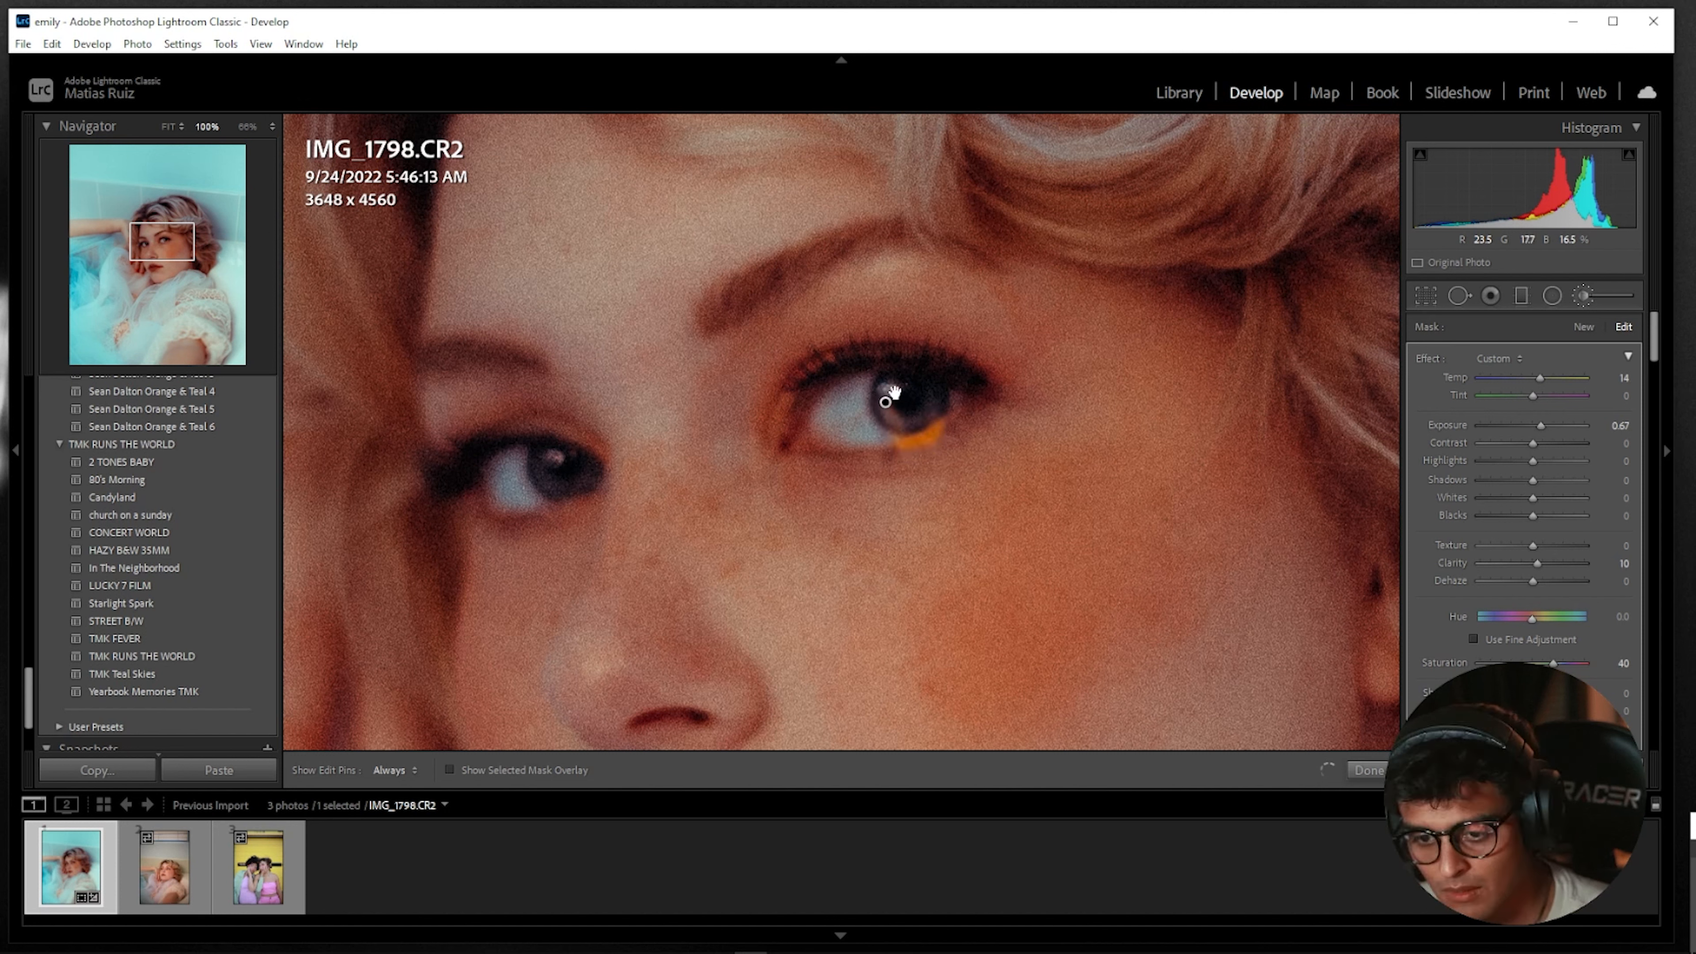
{"action": "key", "text": "ctrl+z"}
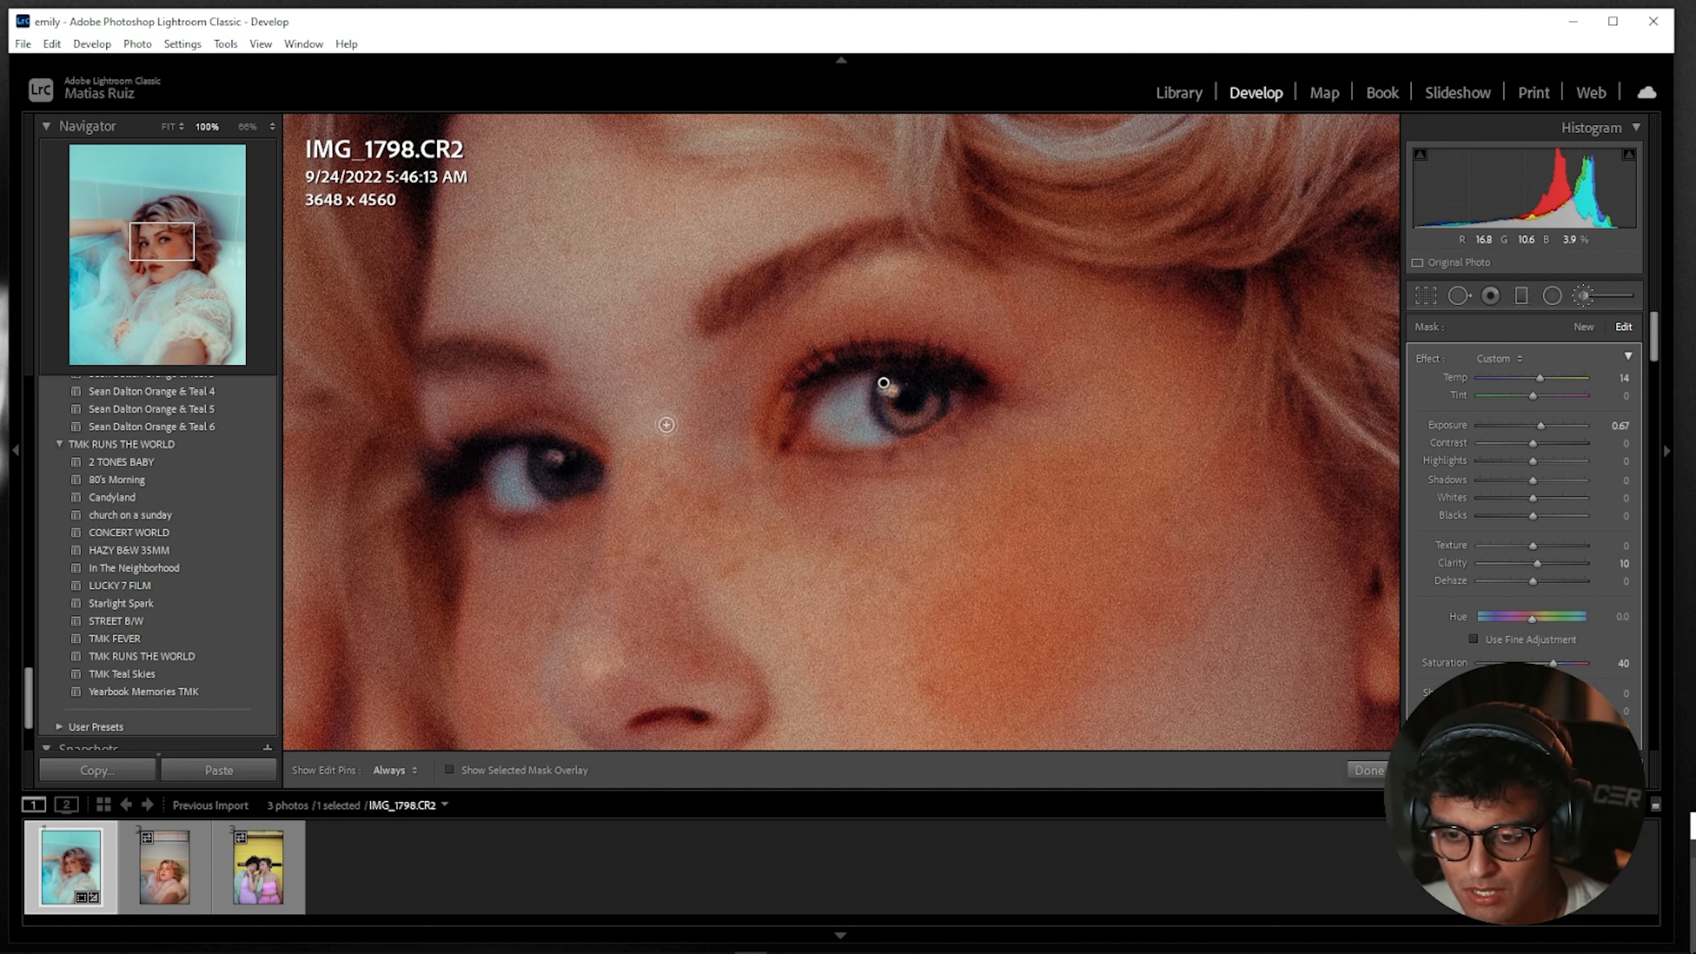
Extend the brush mask to the iris of the other eye and set its Temp to -33 and Blacks to 14
{"action": "key", "text": "h"}
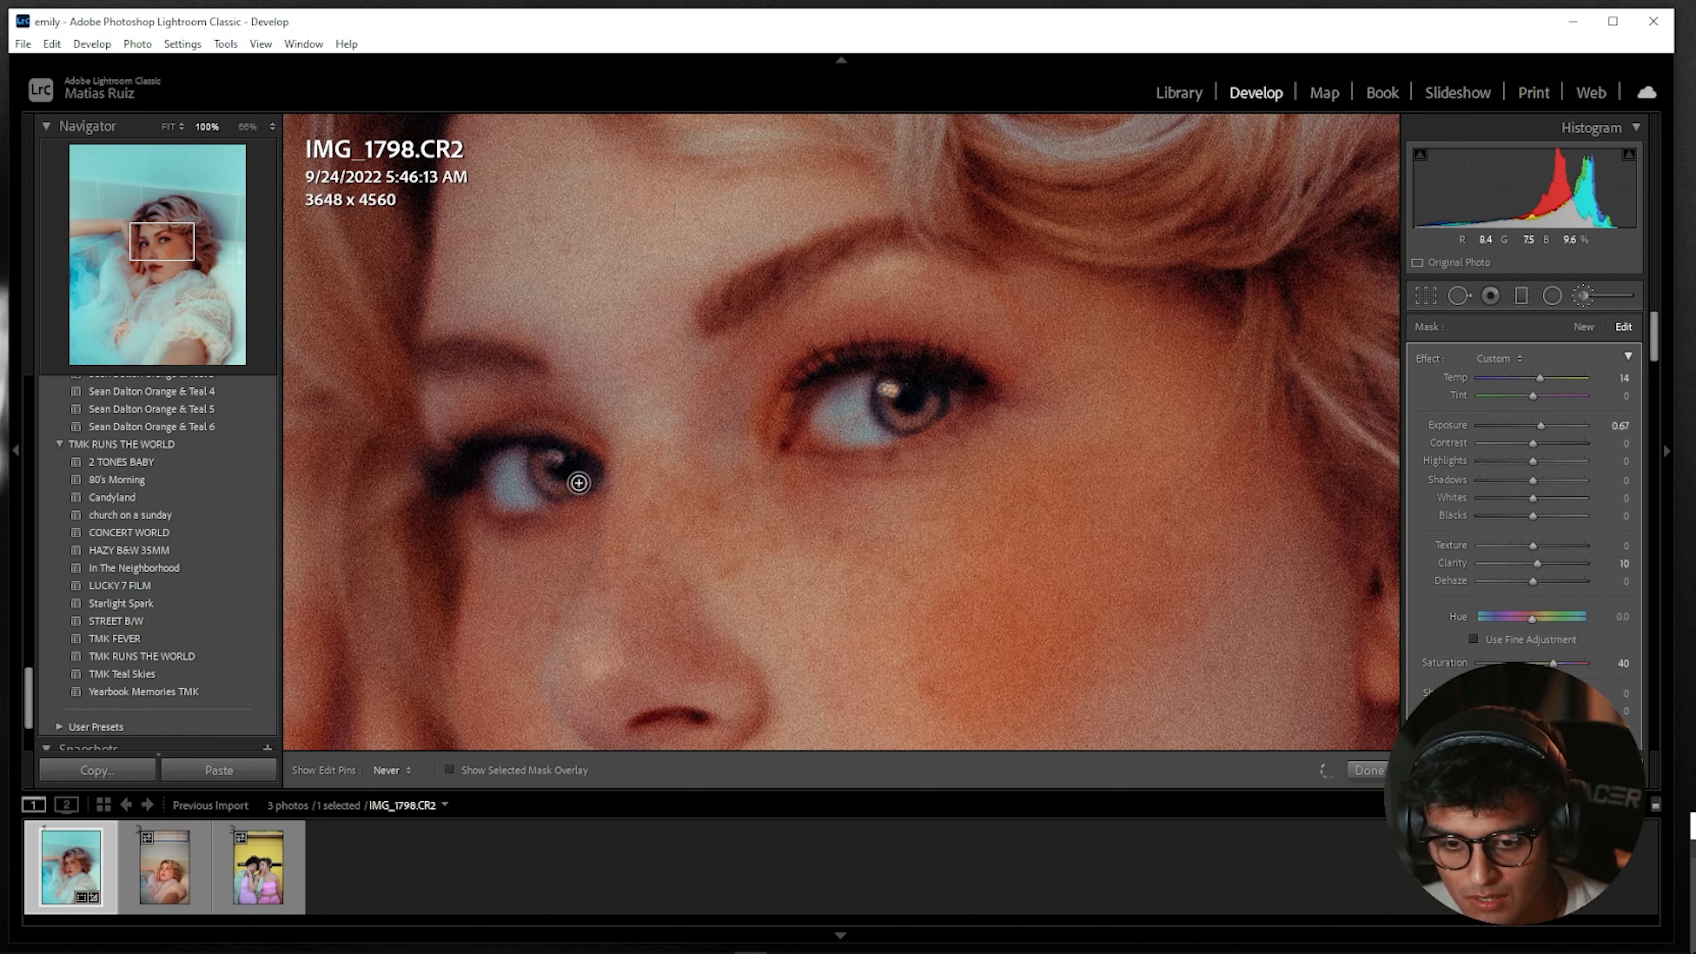
{"action": "key", "text": "h"}
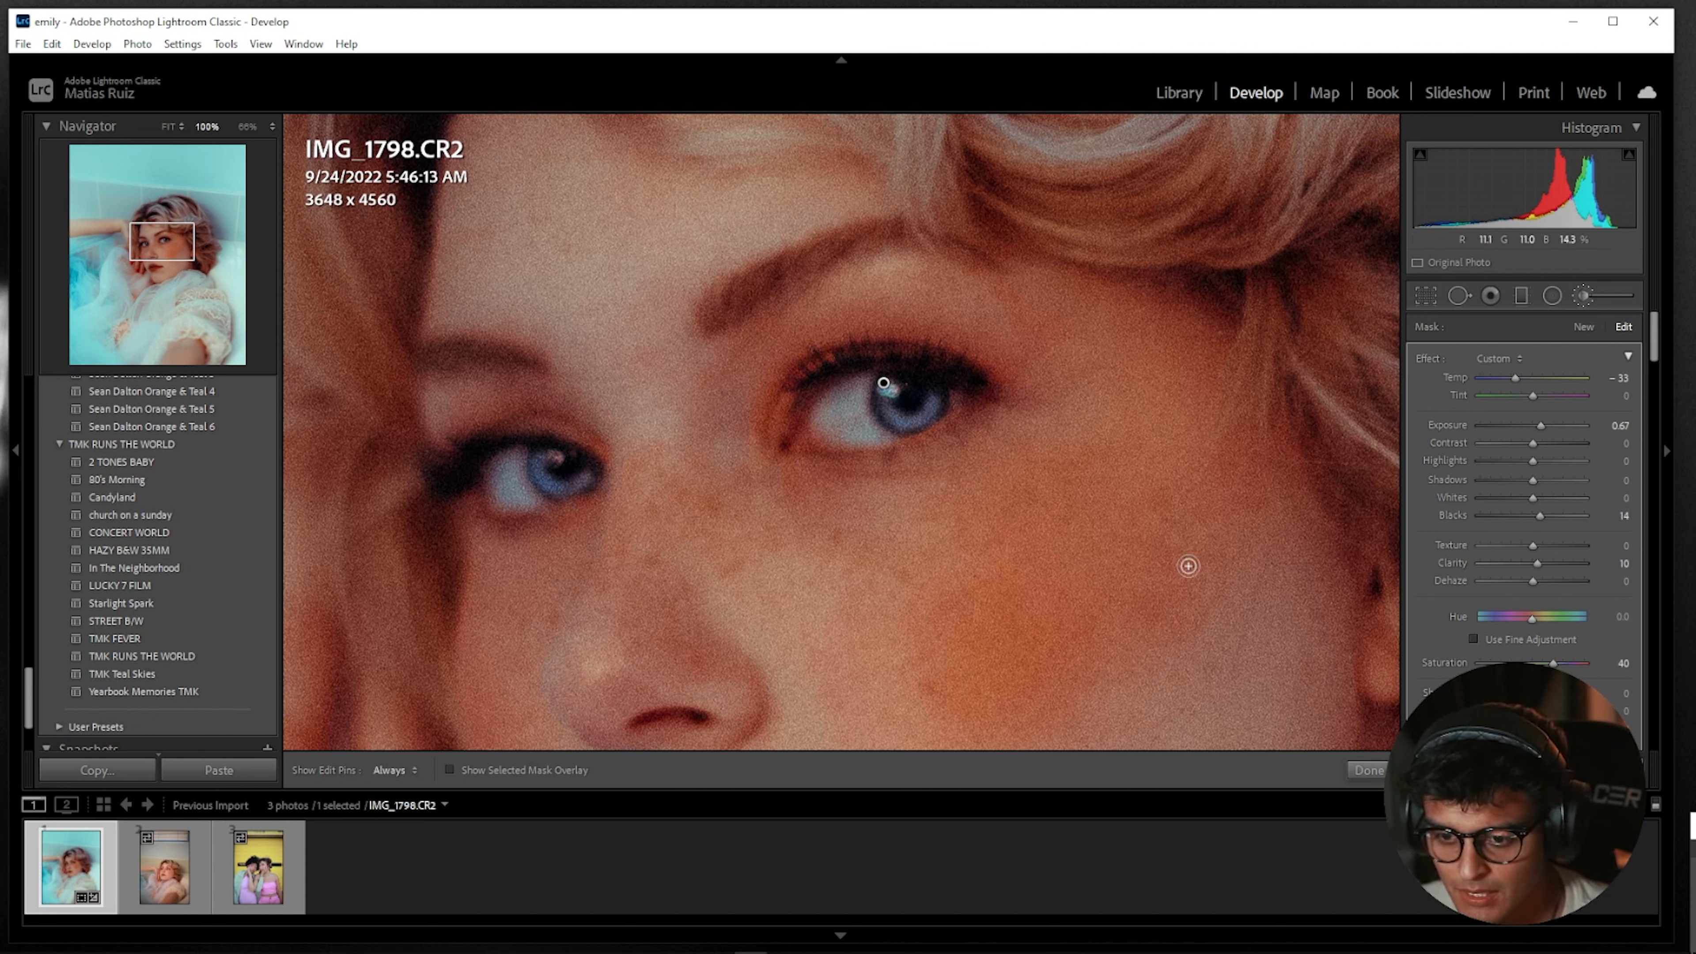
{"action": "left_click", "coordinate": [1369, 770]}
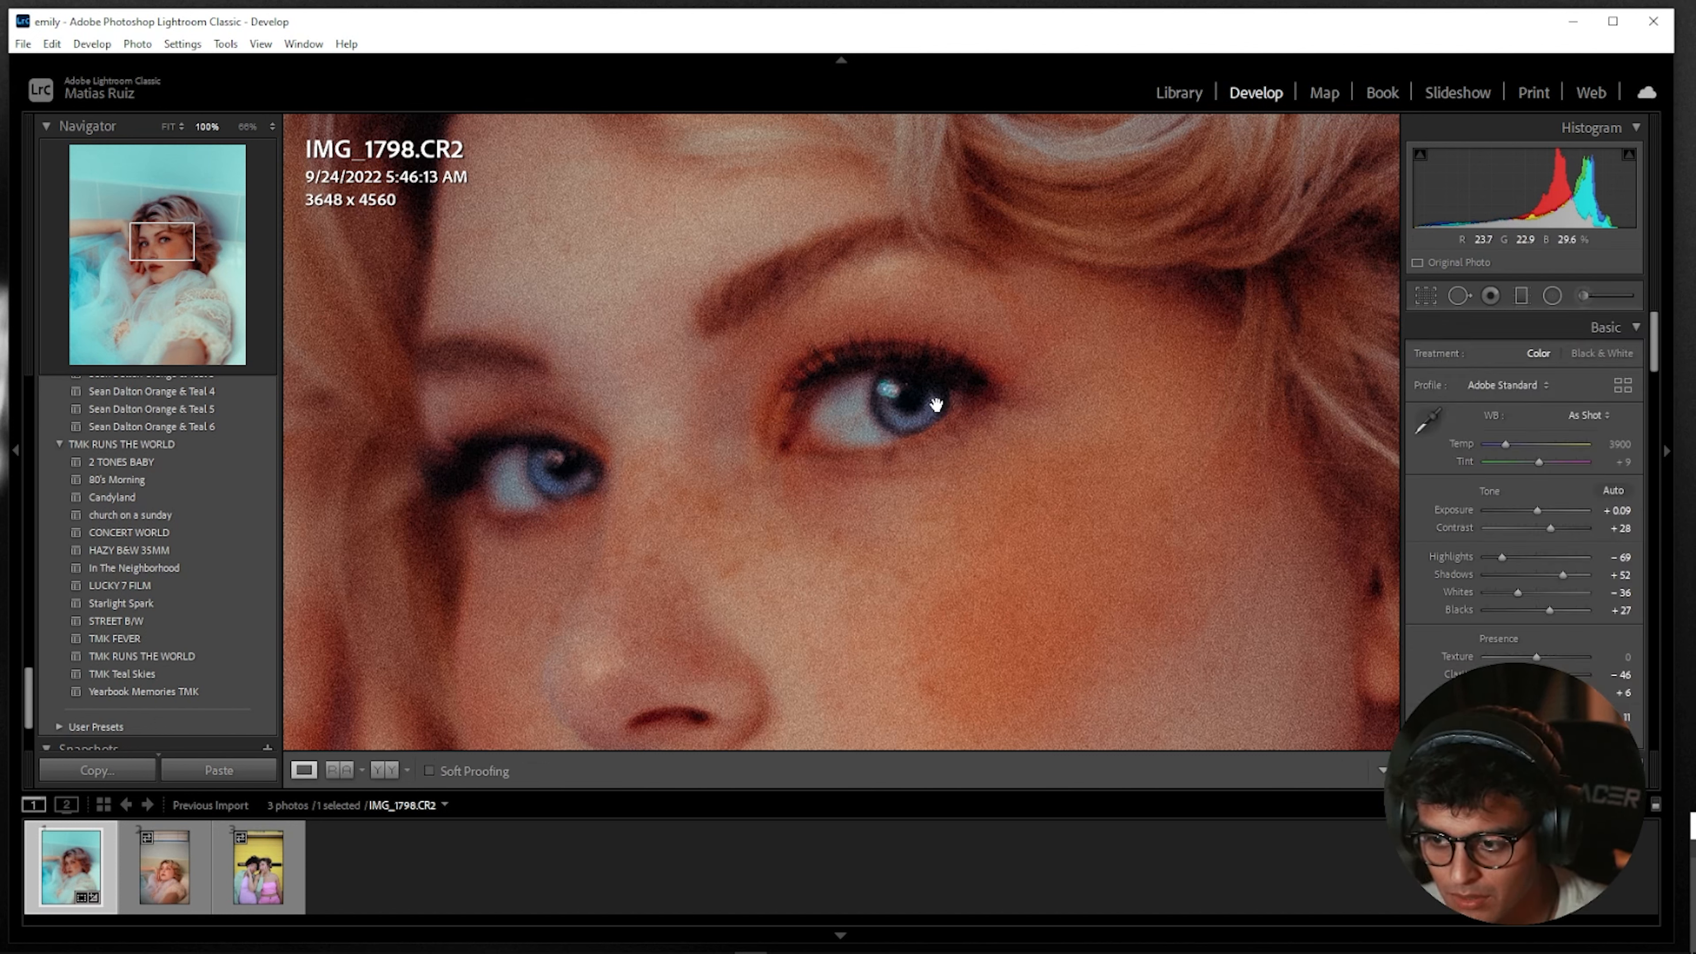
{"action": "left_click", "coordinate": [938, 405]}
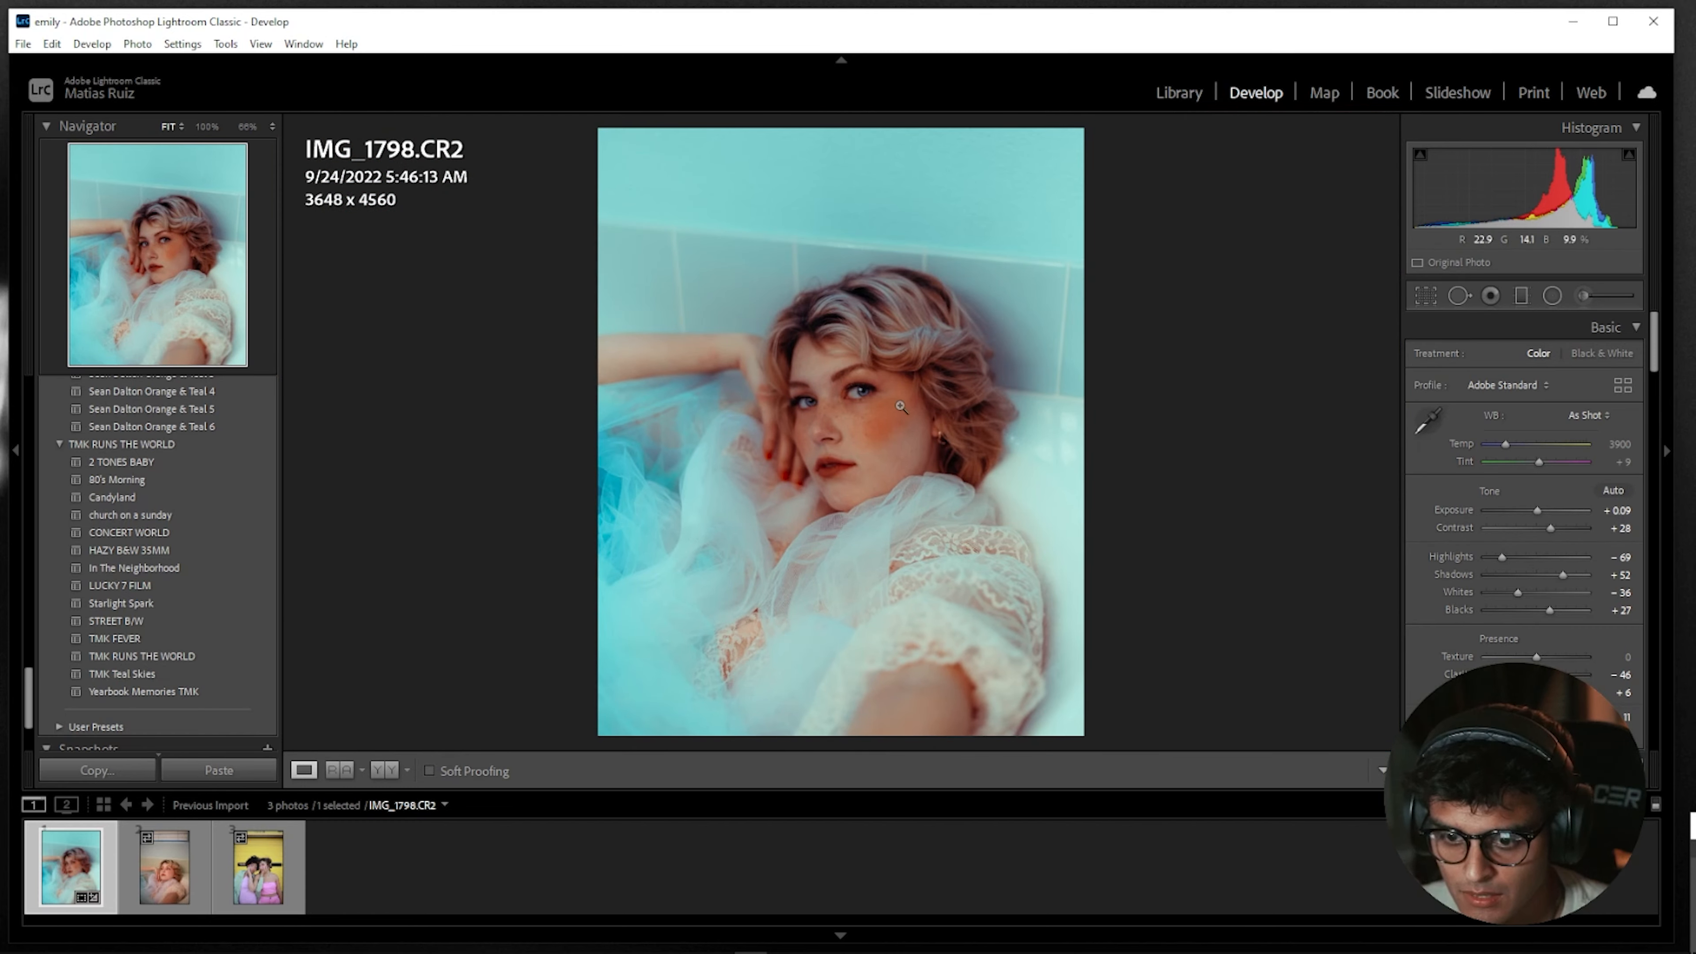
Set the eye brush mask's Exposure to 0.27 and Blacks to 11, and compare the photo before and after editing
{"action": "left_click", "coordinate": [1583, 296]}
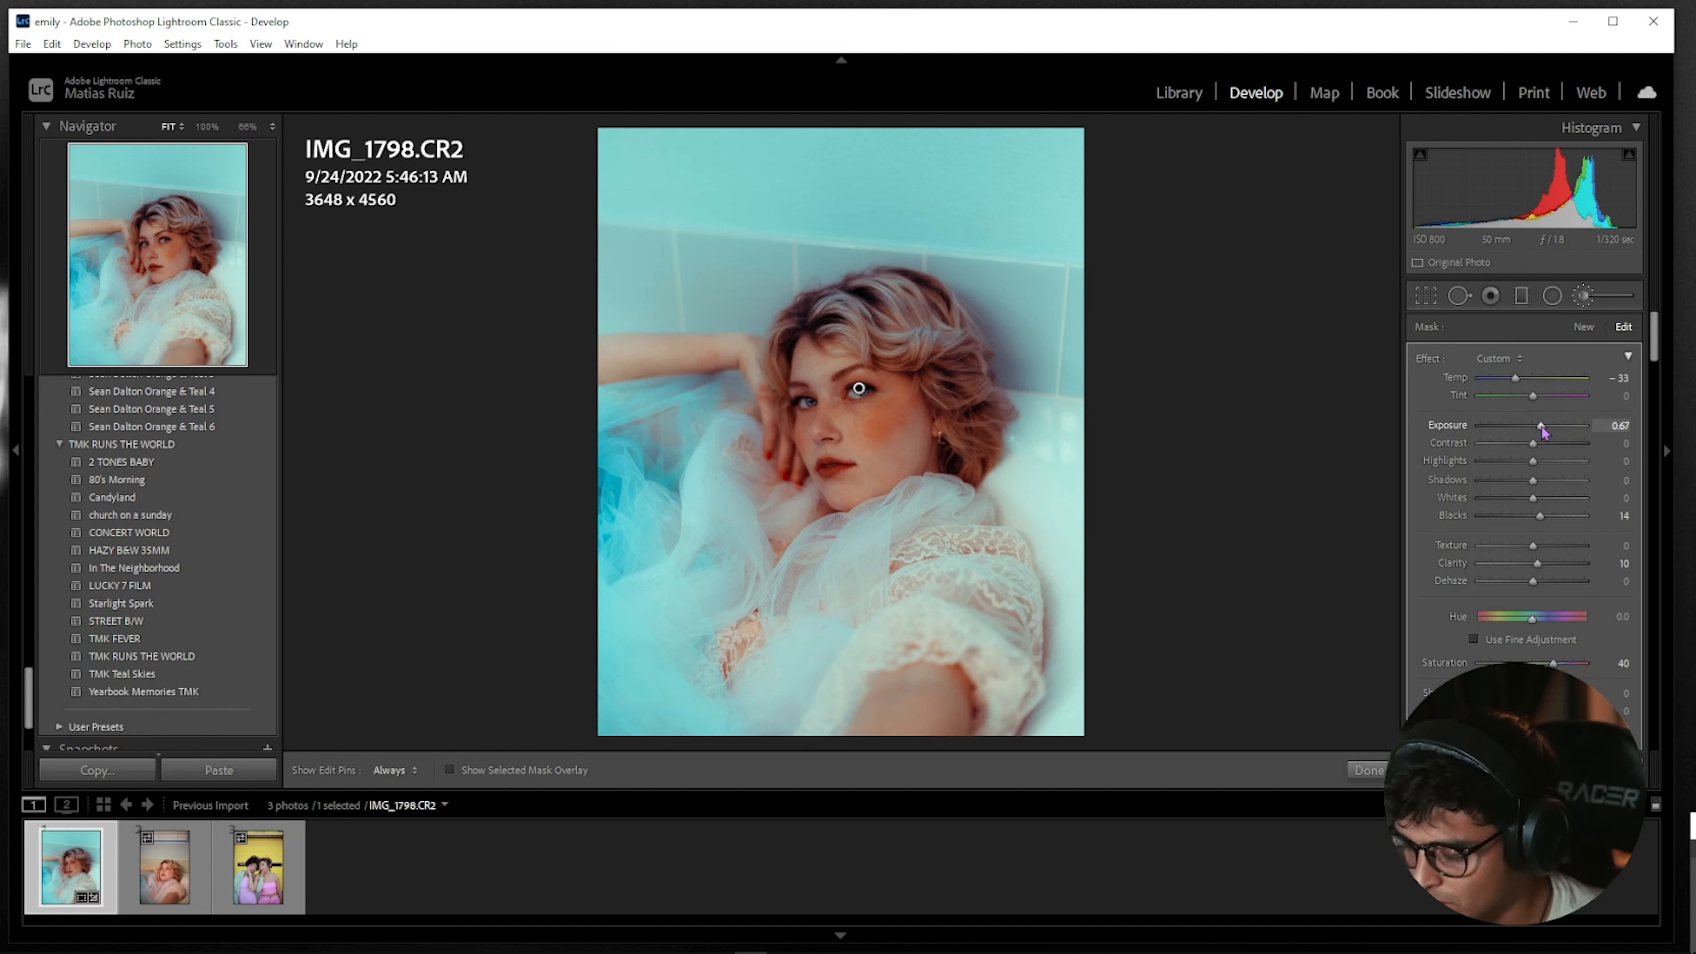
{"action": "left_click_drag", "start_coordinate": [1543, 427], "coordinate": [1540, 427]}
{"action": "key", "text": "Down"}
{"action": "key", "text": "Down"}
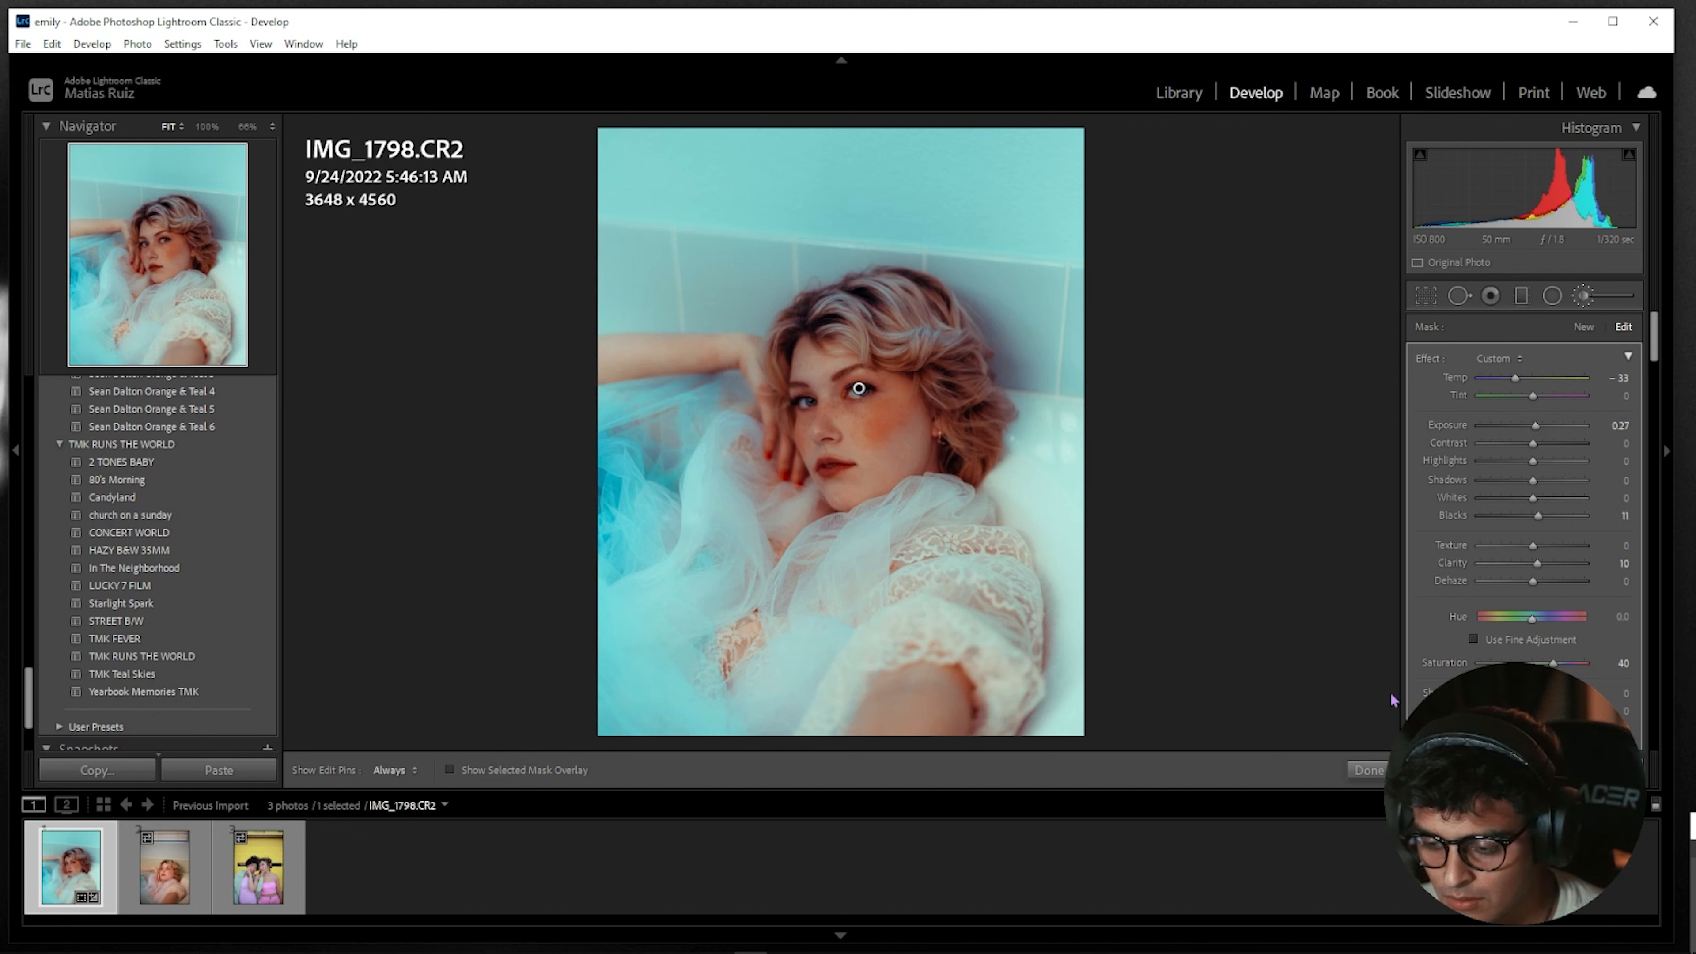
{"action": "left_click", "coordinate": [1368, 770]}
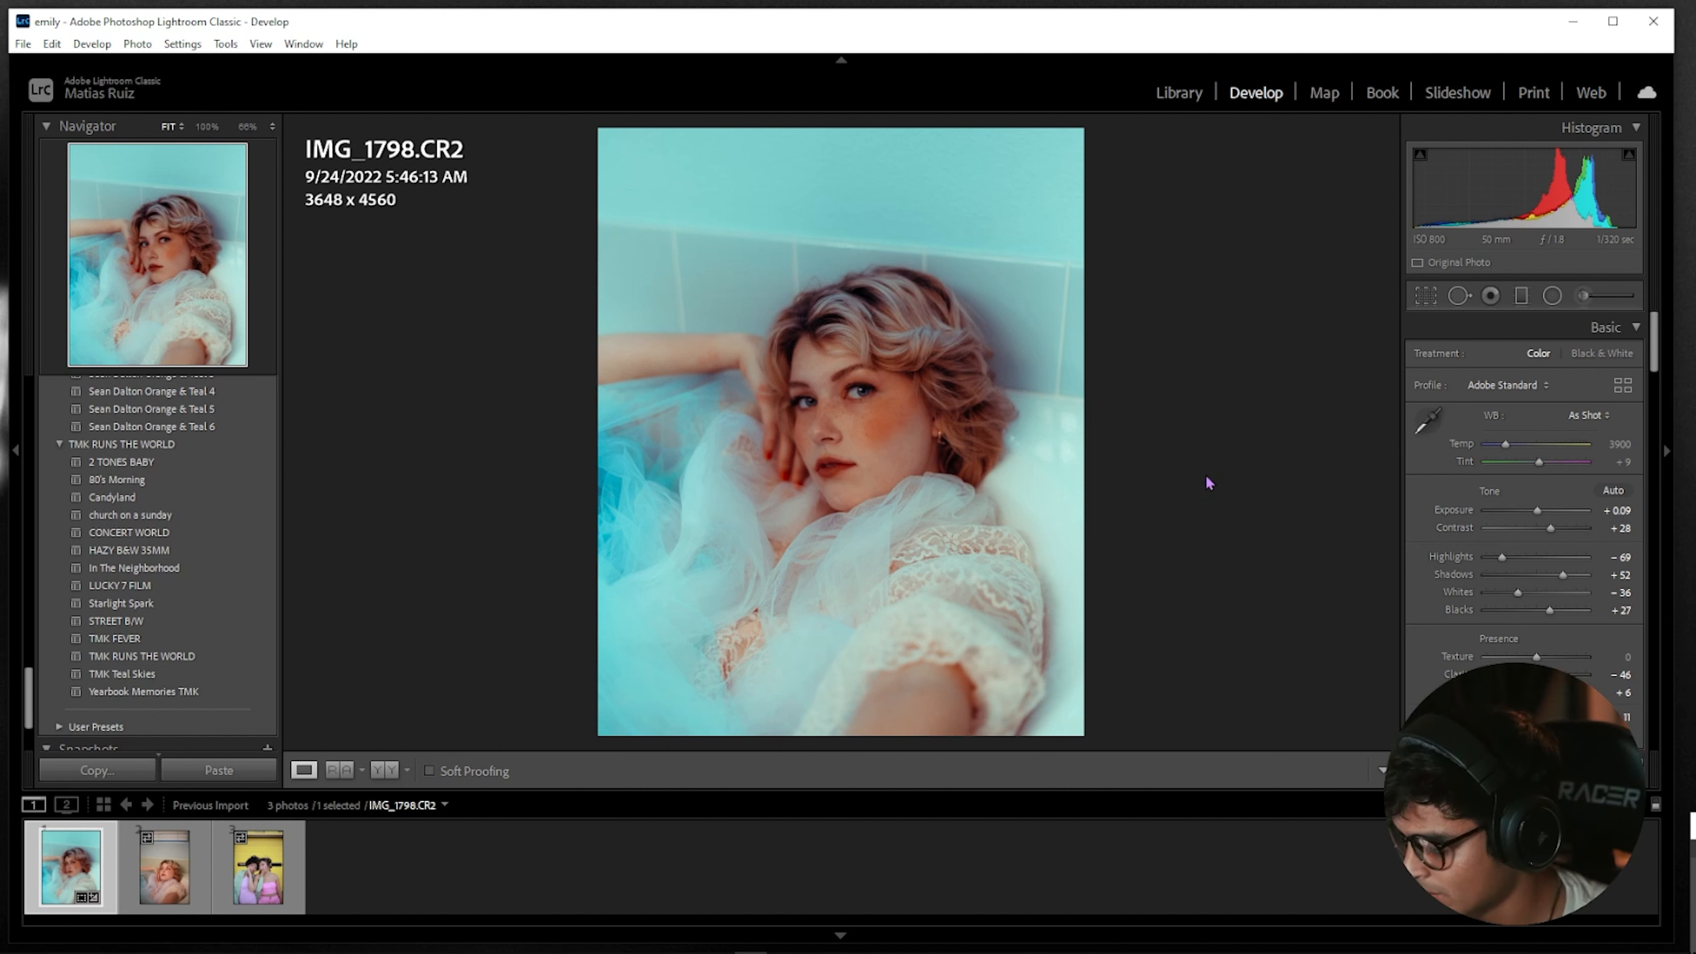
{"action": "key", "text": "backslash"}
{"action": "key", "text": "backslash"}
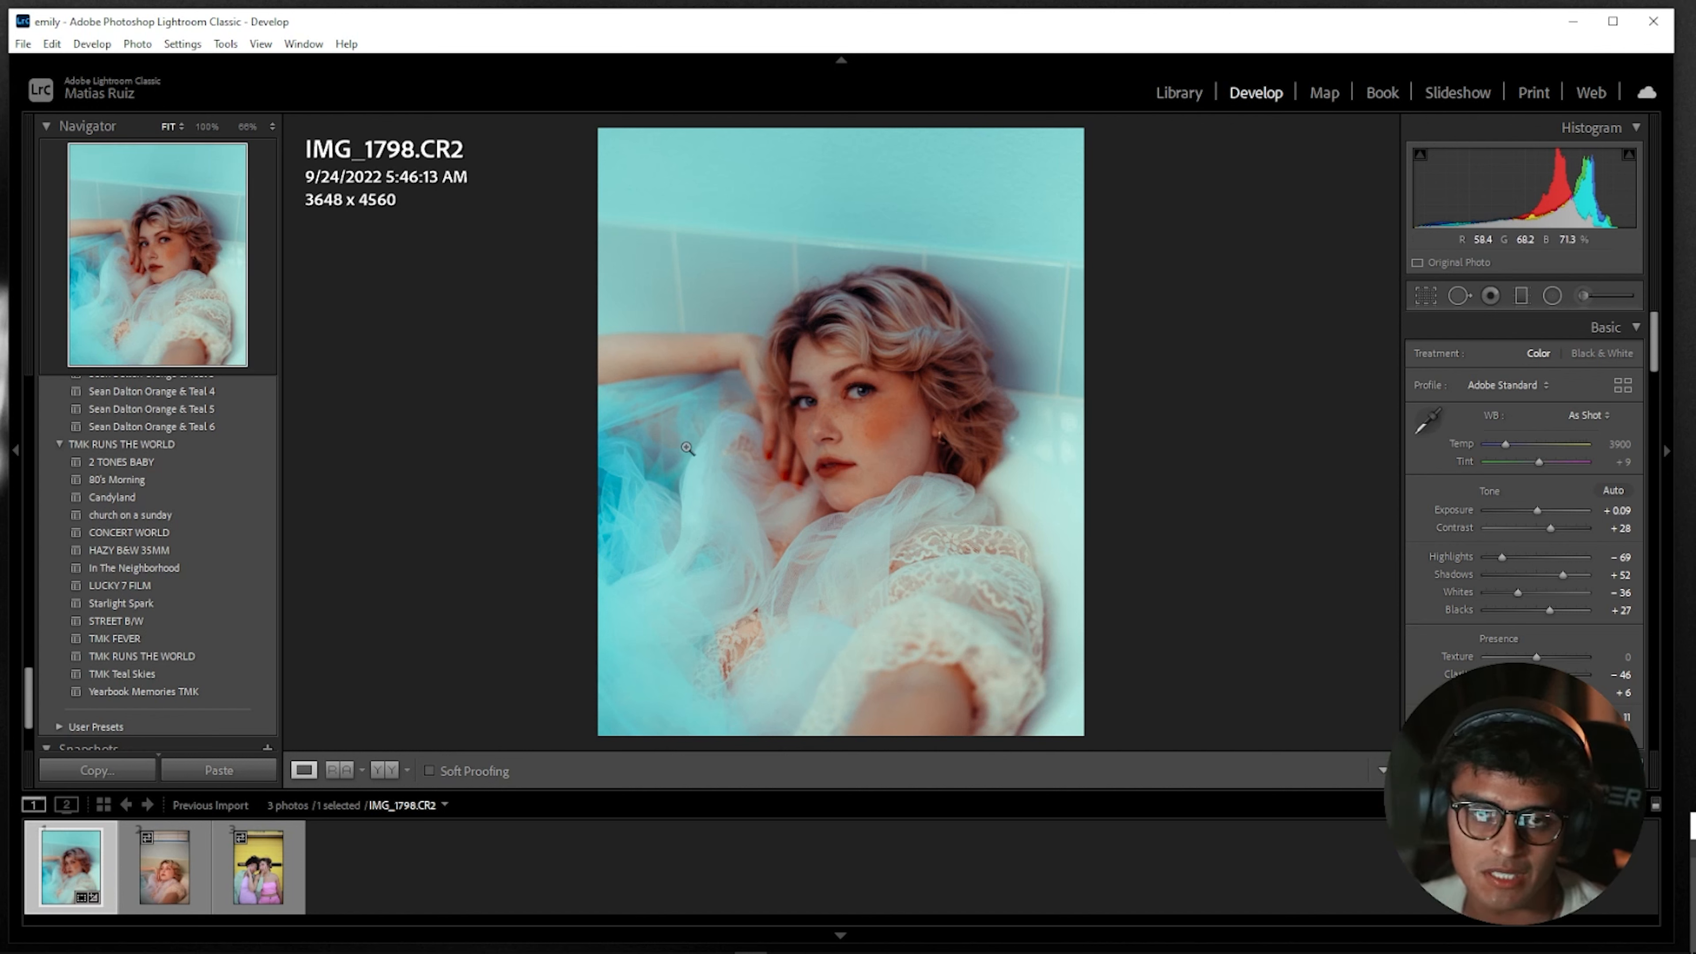
Copy the develop settings of IMG_1798.CR2, without local adjustments or crop, onto IMG_1802.CR2 and set its Exposure to -0.26
{"action": "key", "text": "ctrl+shift+c"}
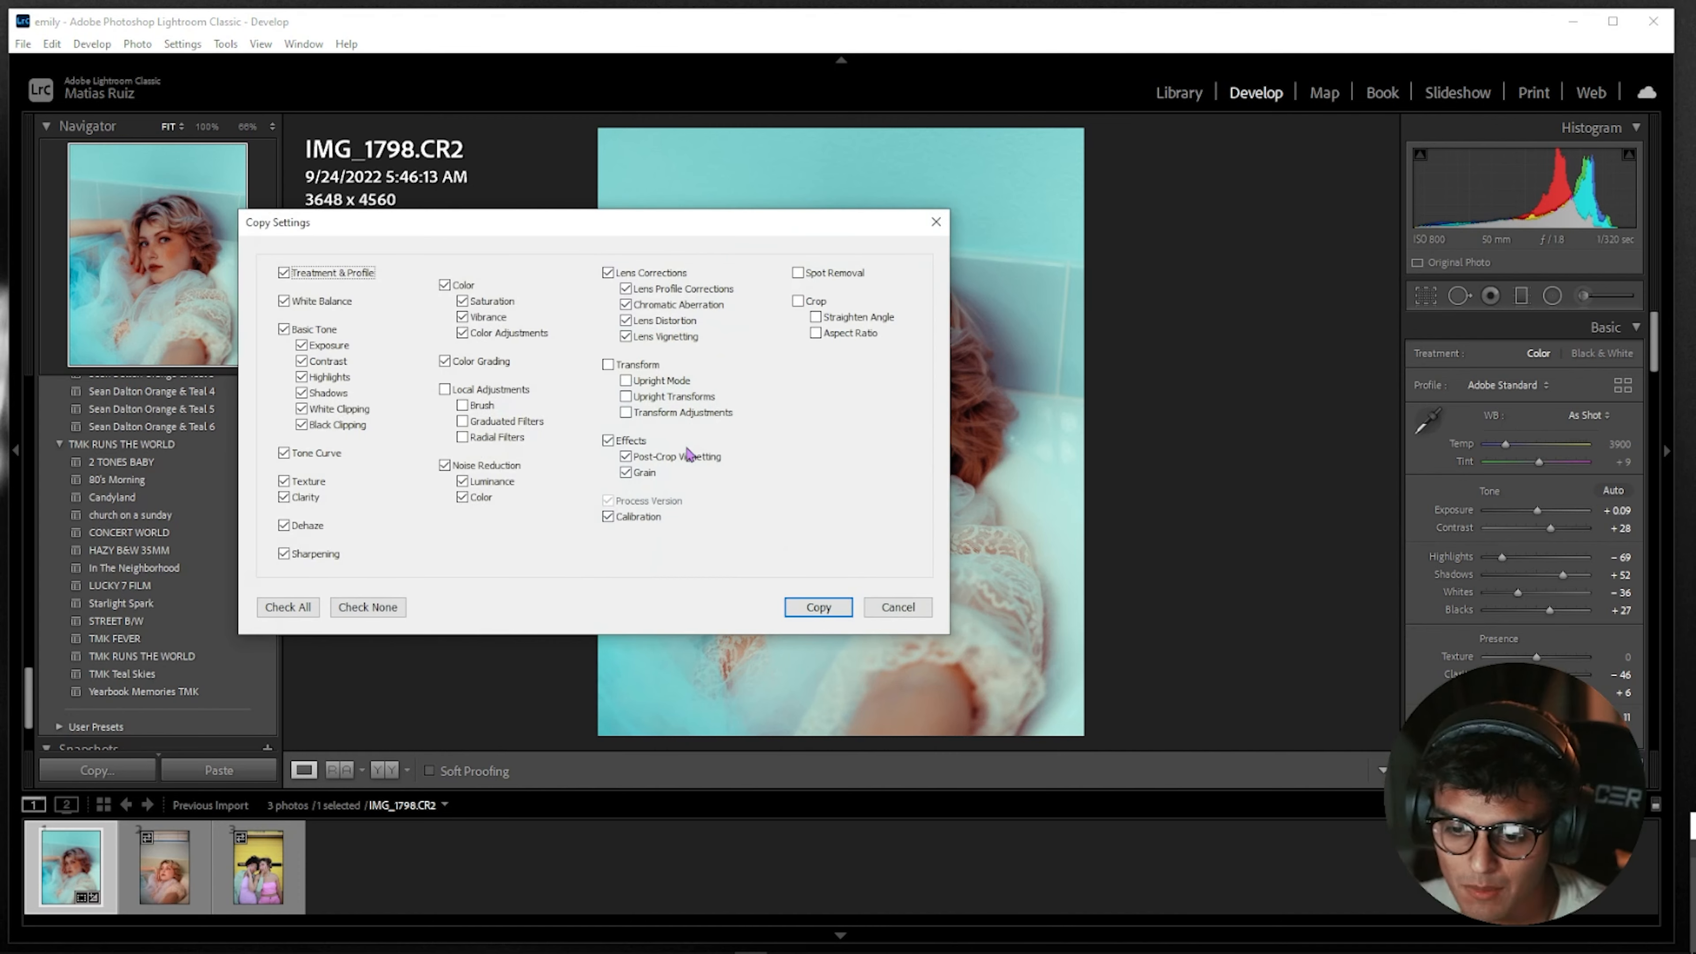
{"action": "key", "text": "Return"}
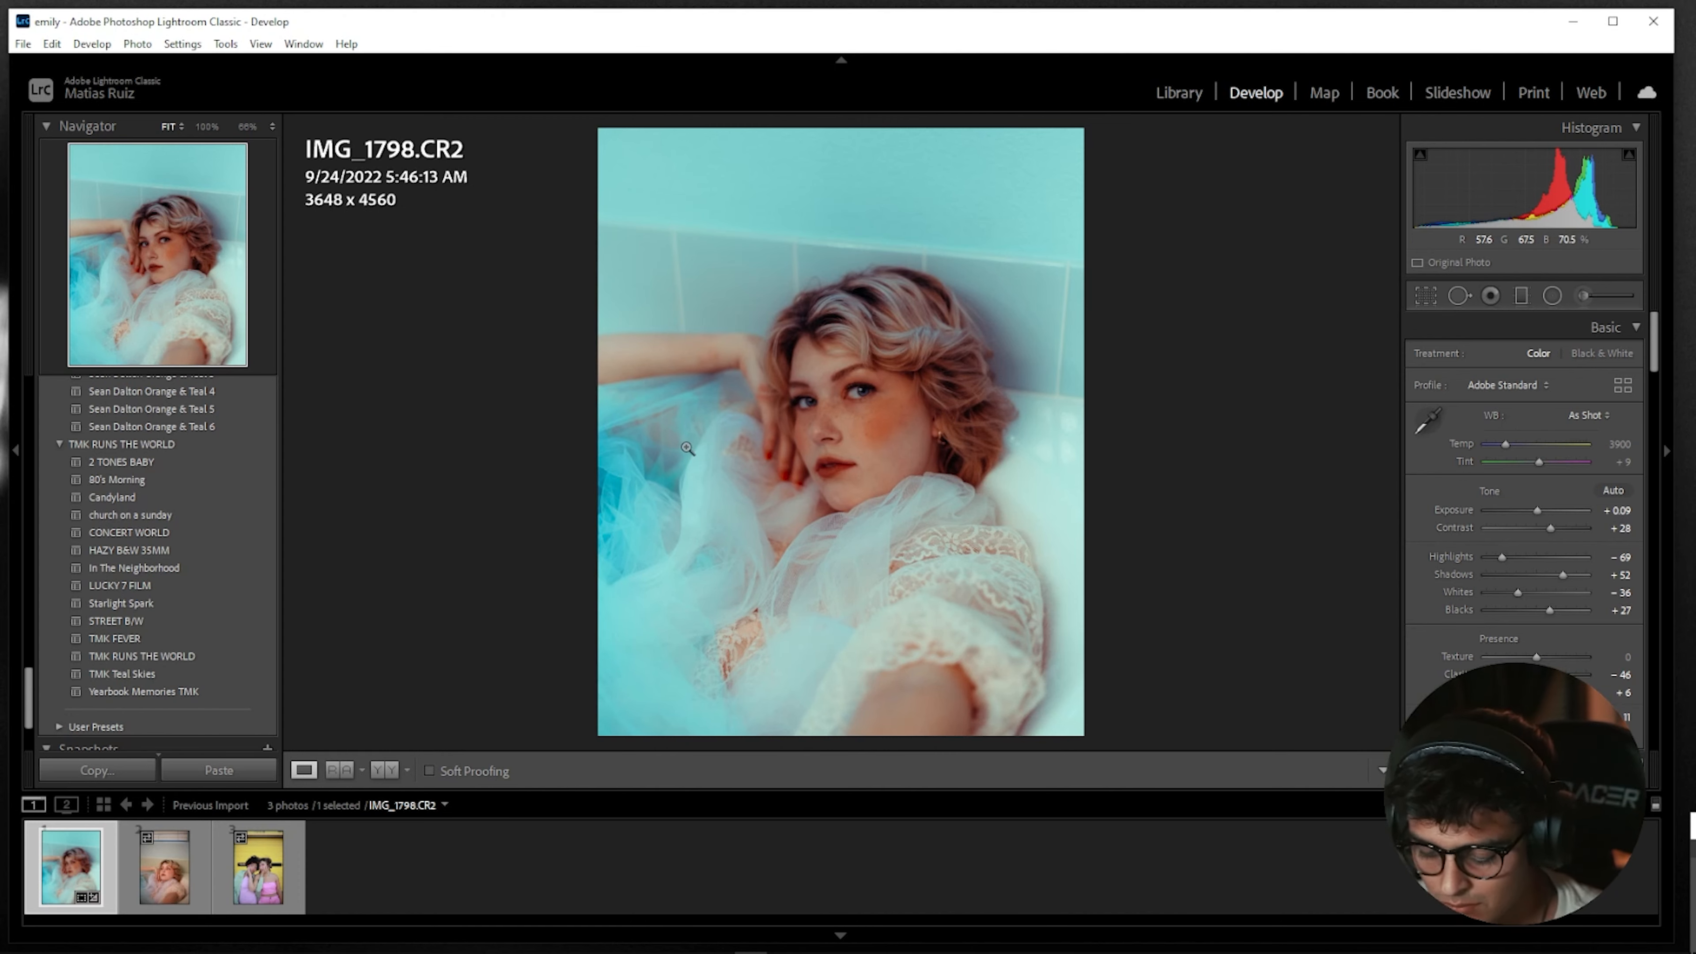
{"action": "key", "text": "Right"}
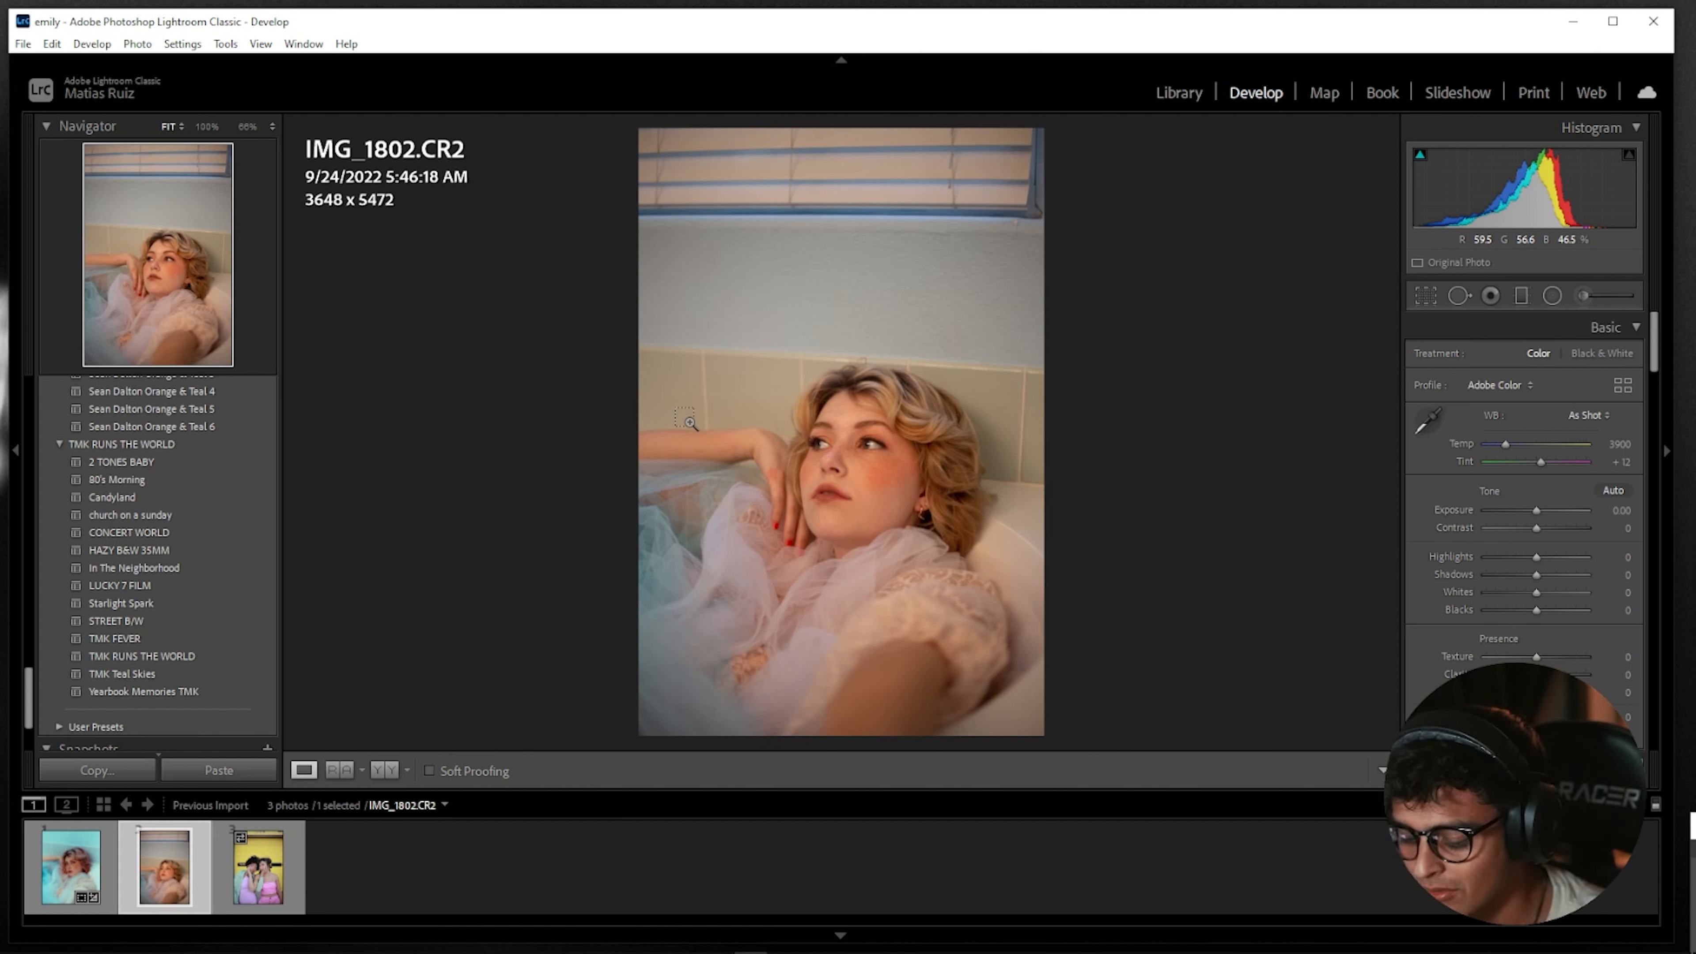
{"action": "key", "text": "ctrl+shift+v"}
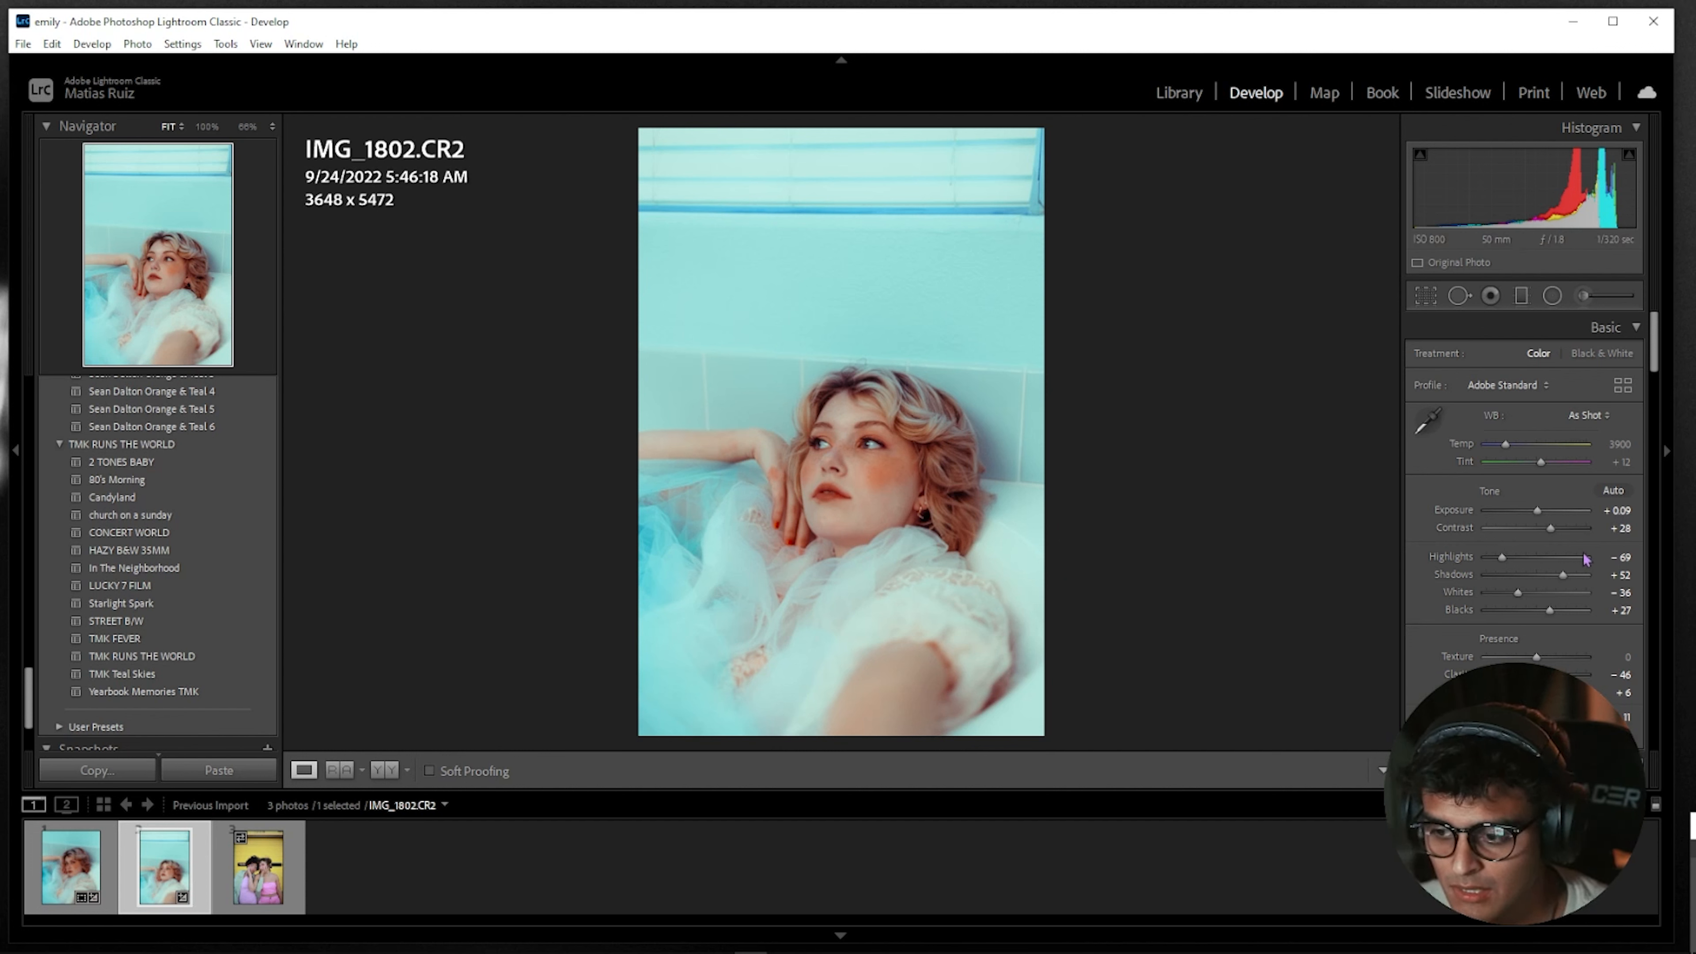
{"action": "double_click", "coordinate": [1536, 517]}
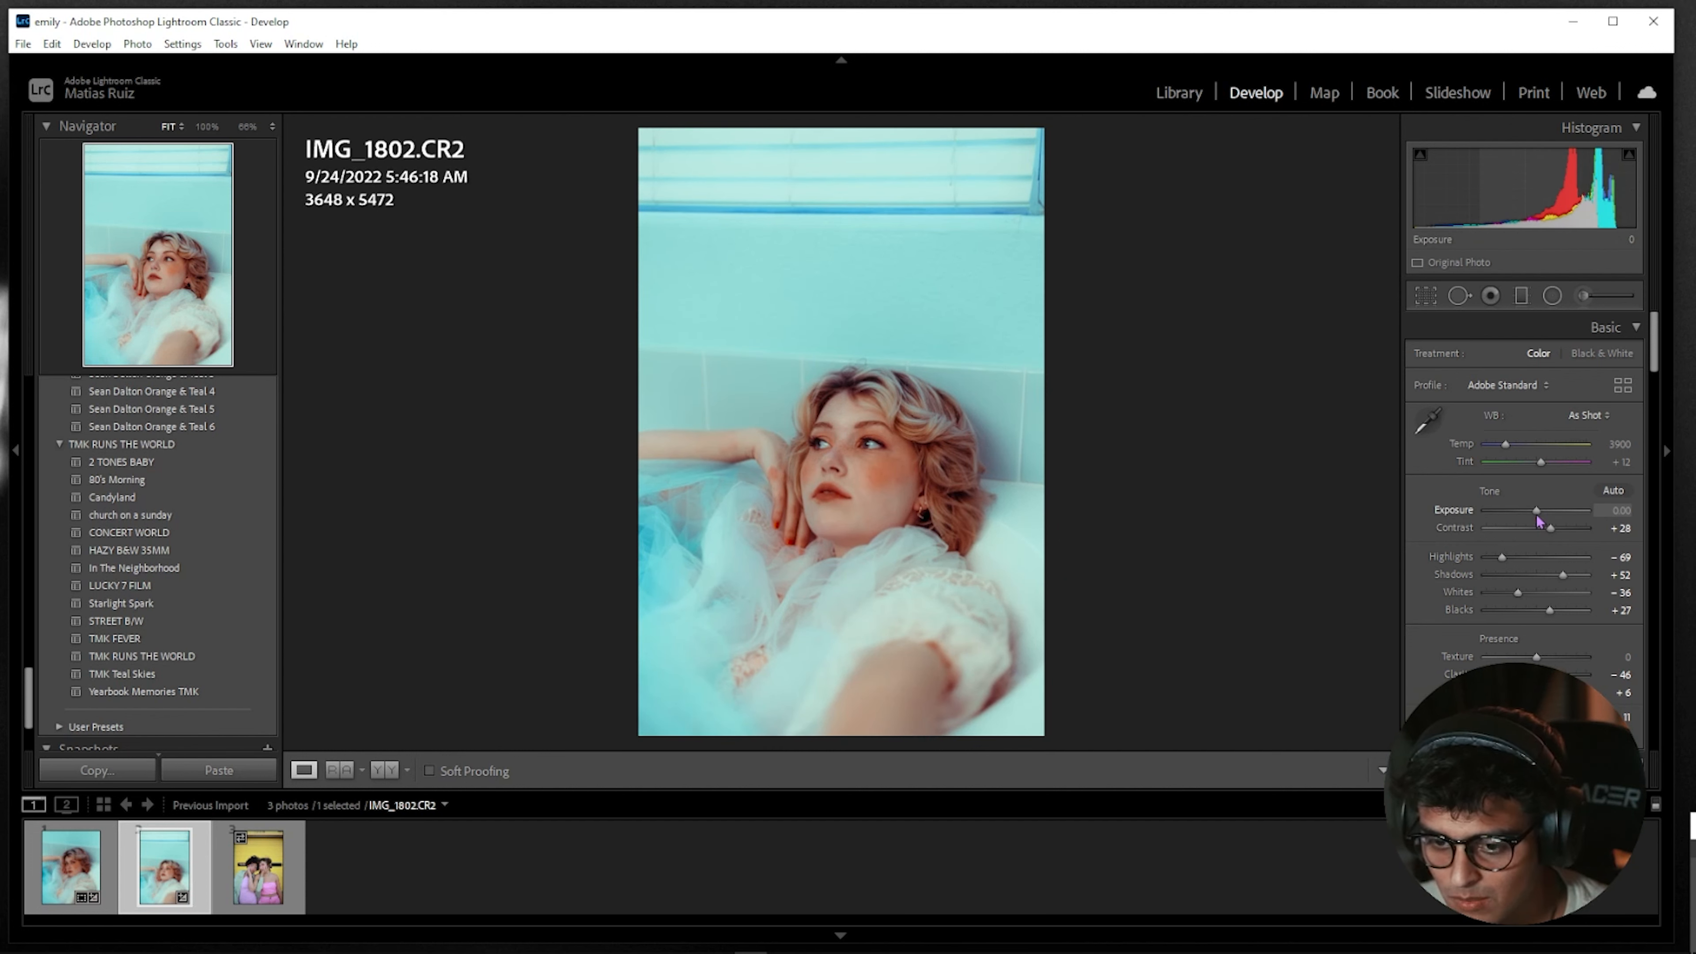
{"action": "left_click_drag", "start_coordinate": [1537, 521], "coordinate": [1535, 522]}
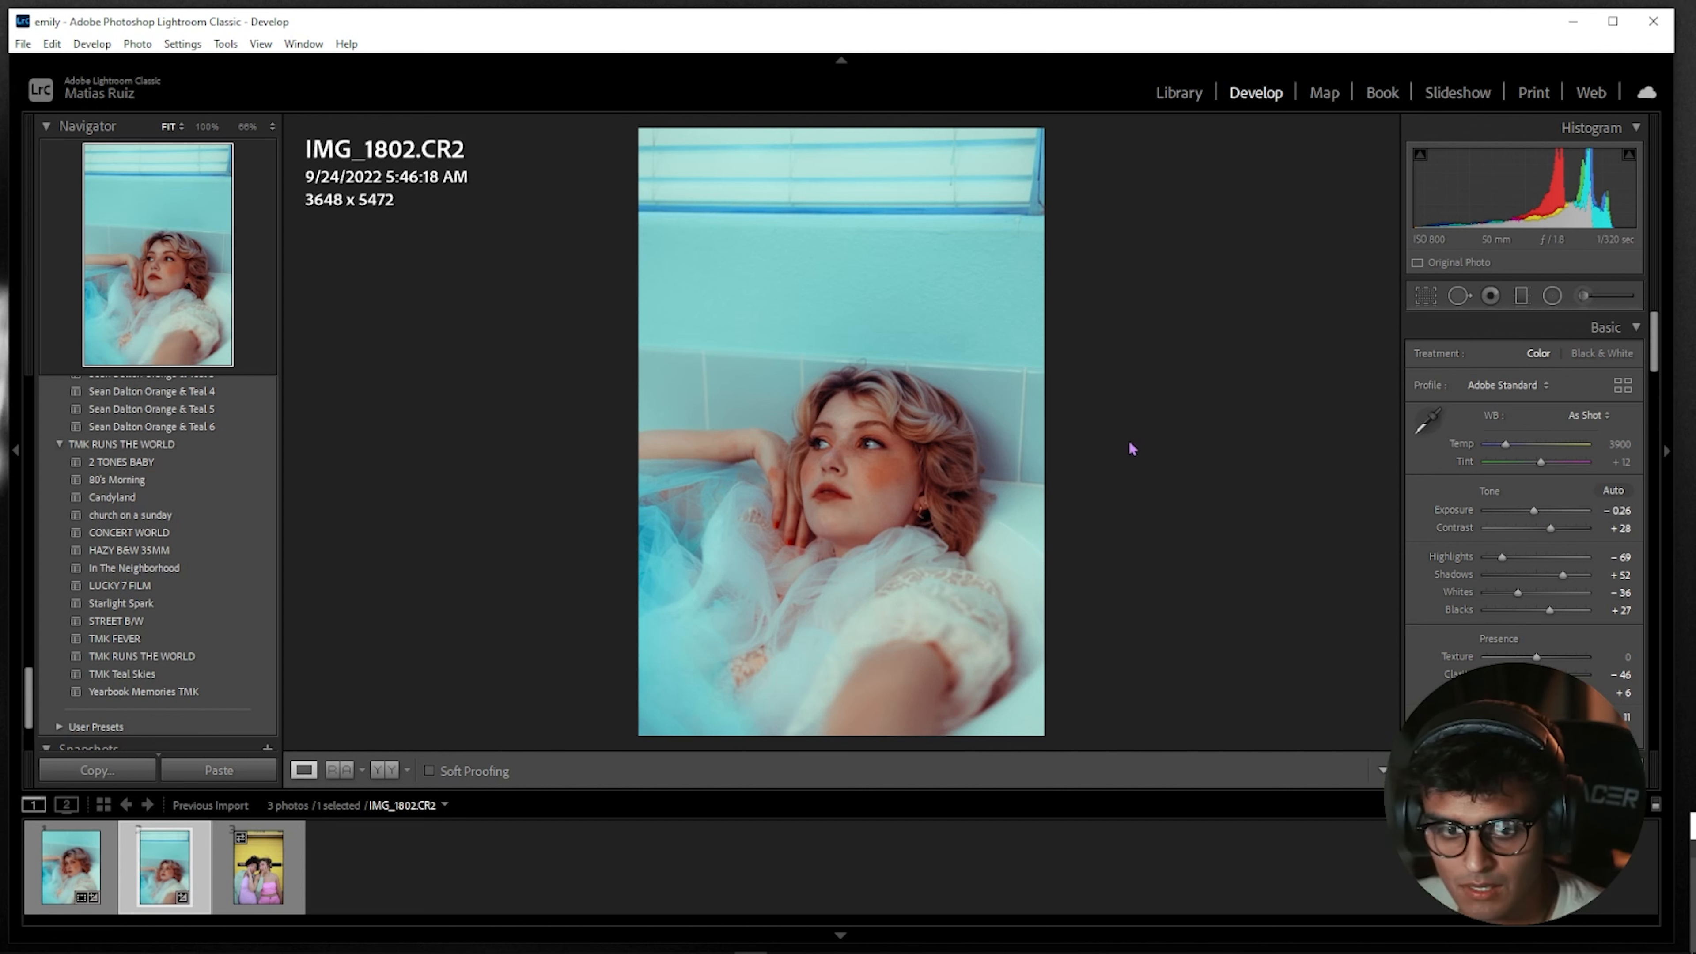
Crop IMG_1802.CR2 to the 4 x 5 / 8 x 10 aspect, framing the lower part of the photo without the window
{"action": "left_click", "coordinate": [1424, 296]}
{"action": "left_click", "coordinate": [1588, 359]}
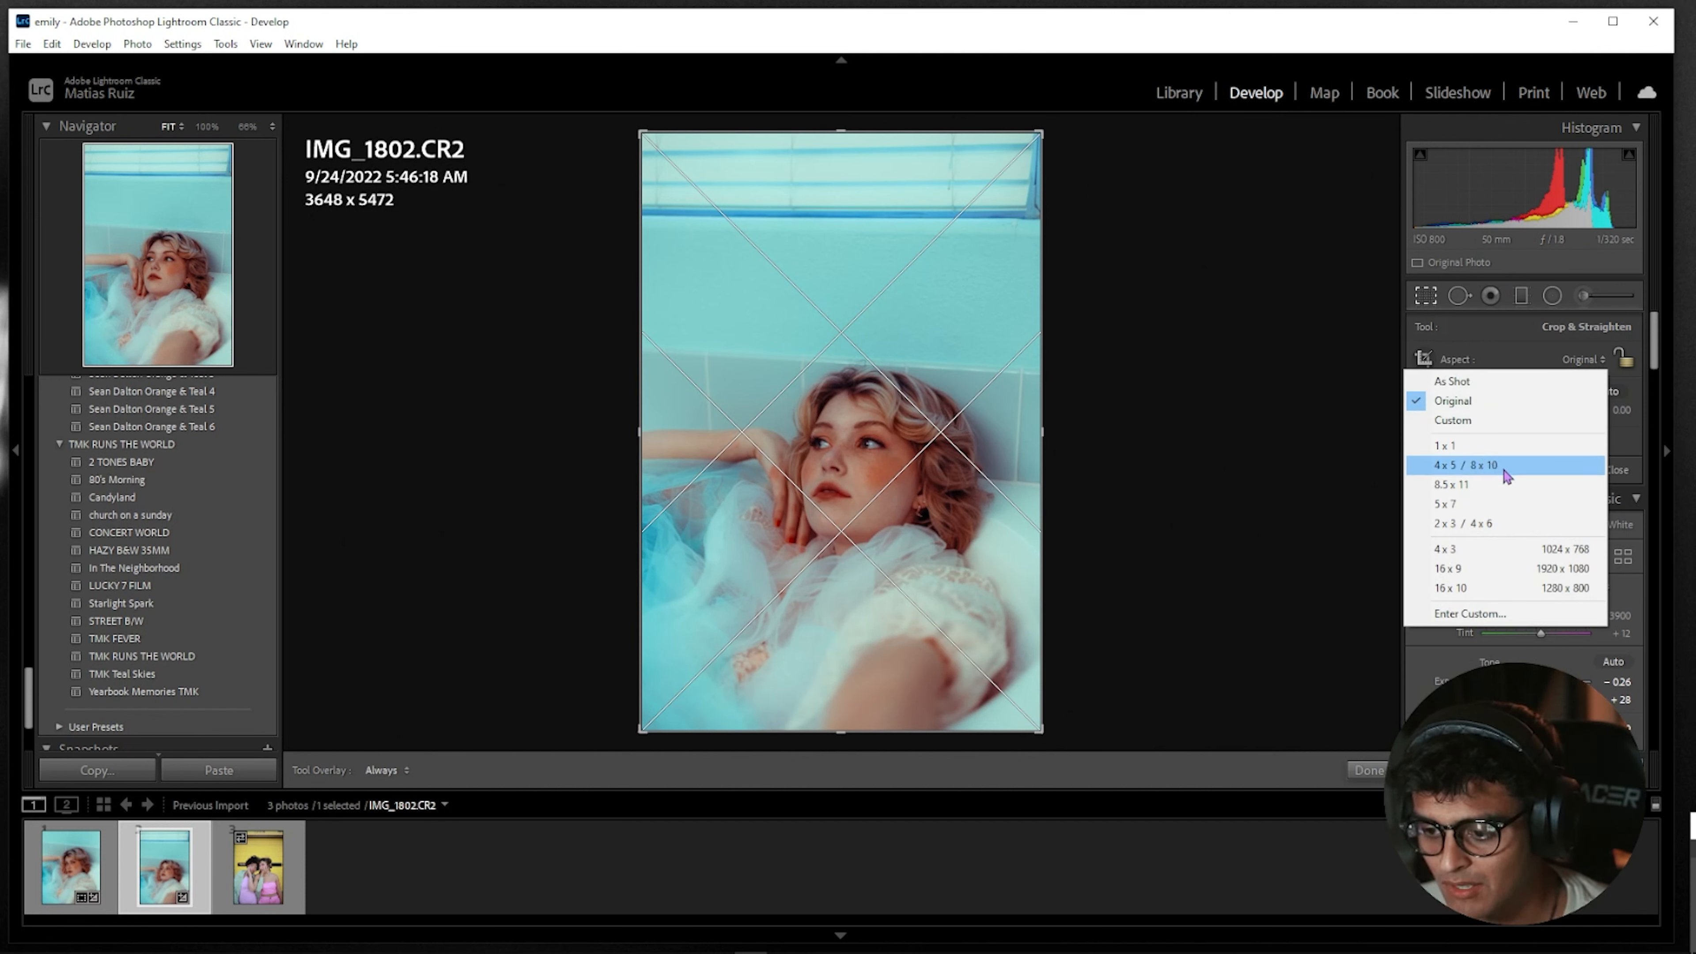
{"action": "left_click", "coordinate": [1472, 466]}
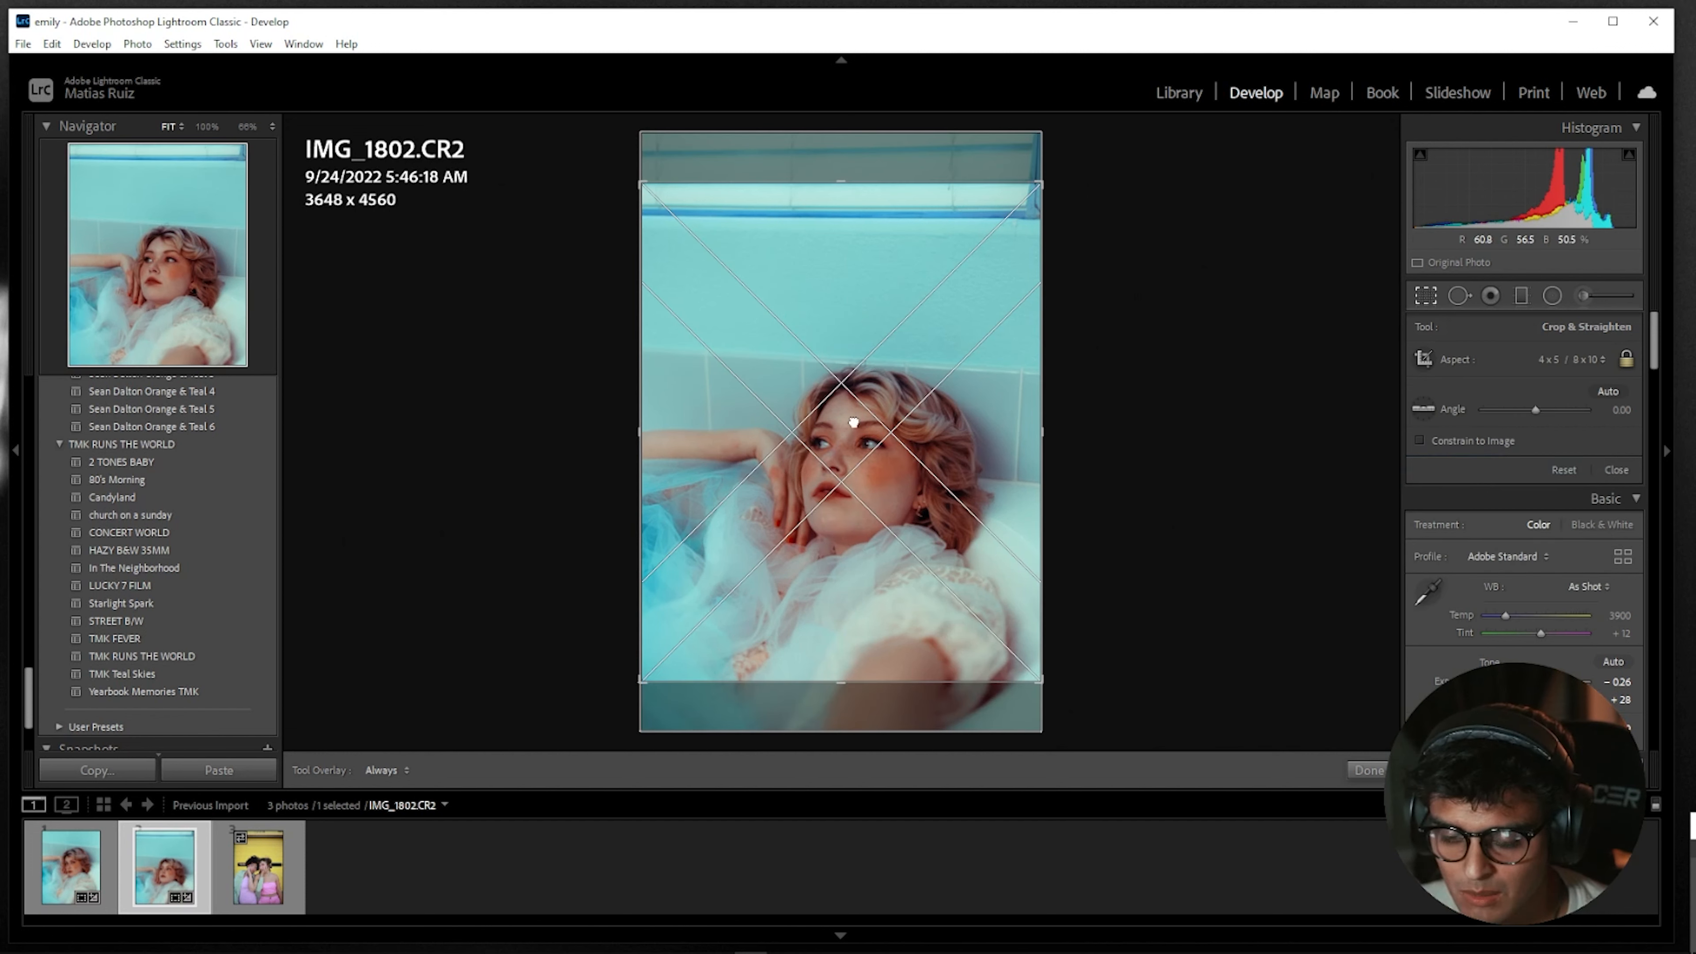
{"action": "left_click_drag", "start_coordinate": [853, 422], "coordinate": [846, 376]}
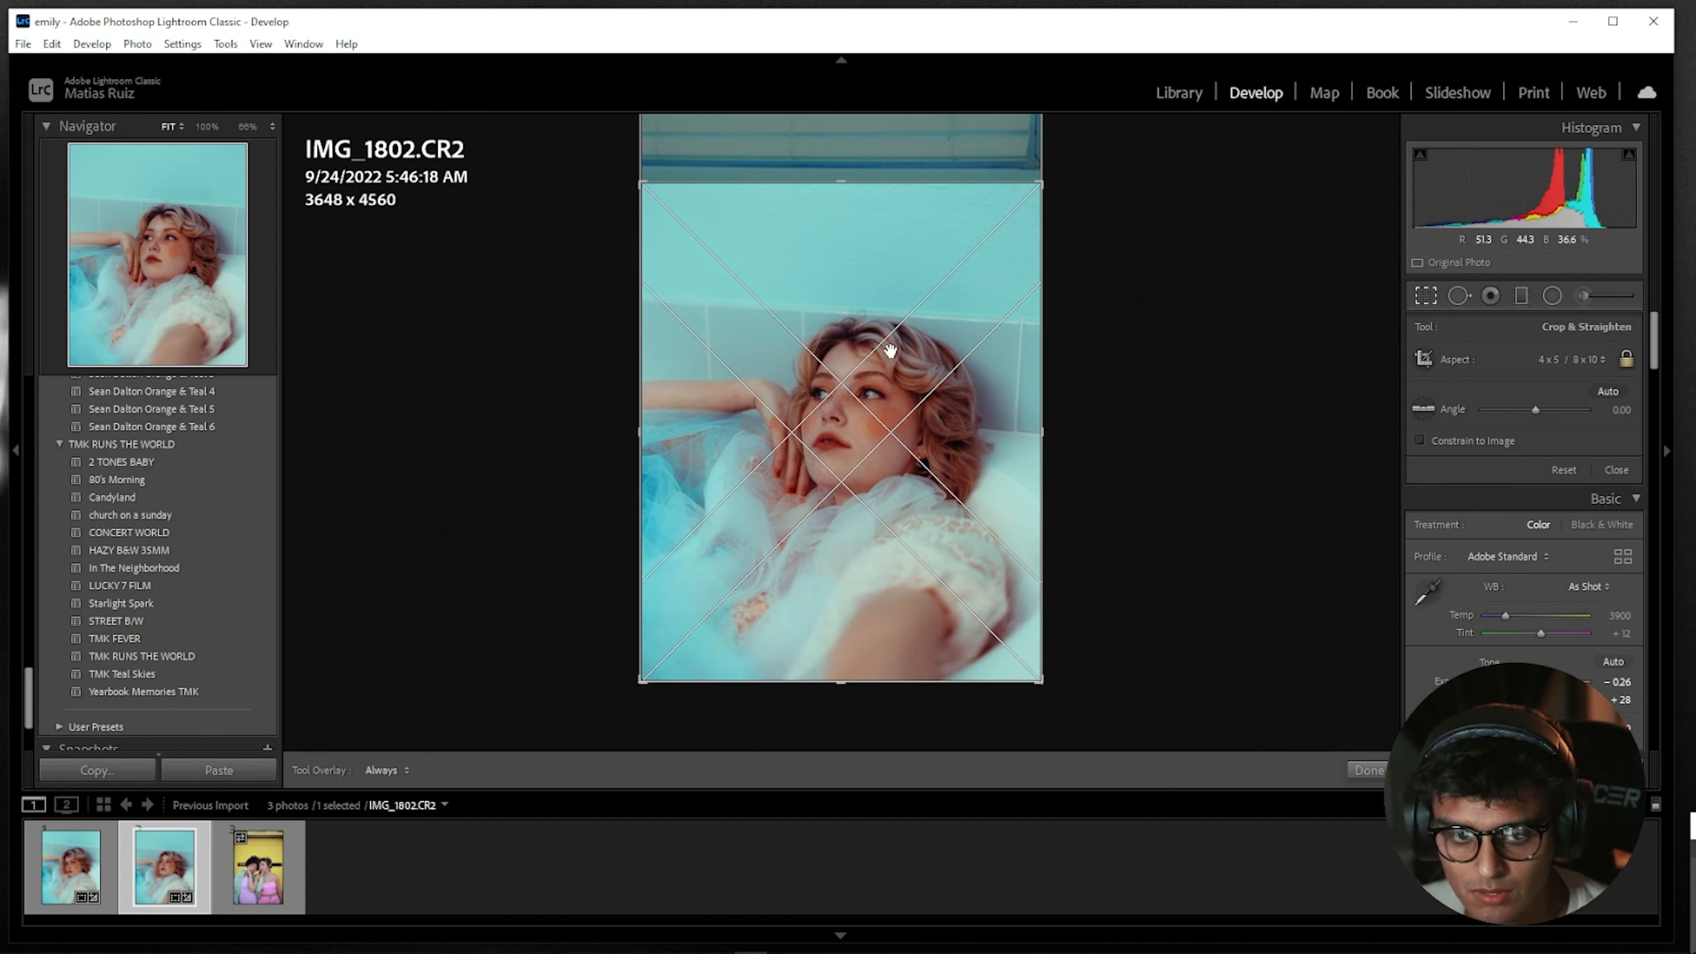
{"action": "left_click", "coordinate": [1368, 771]}
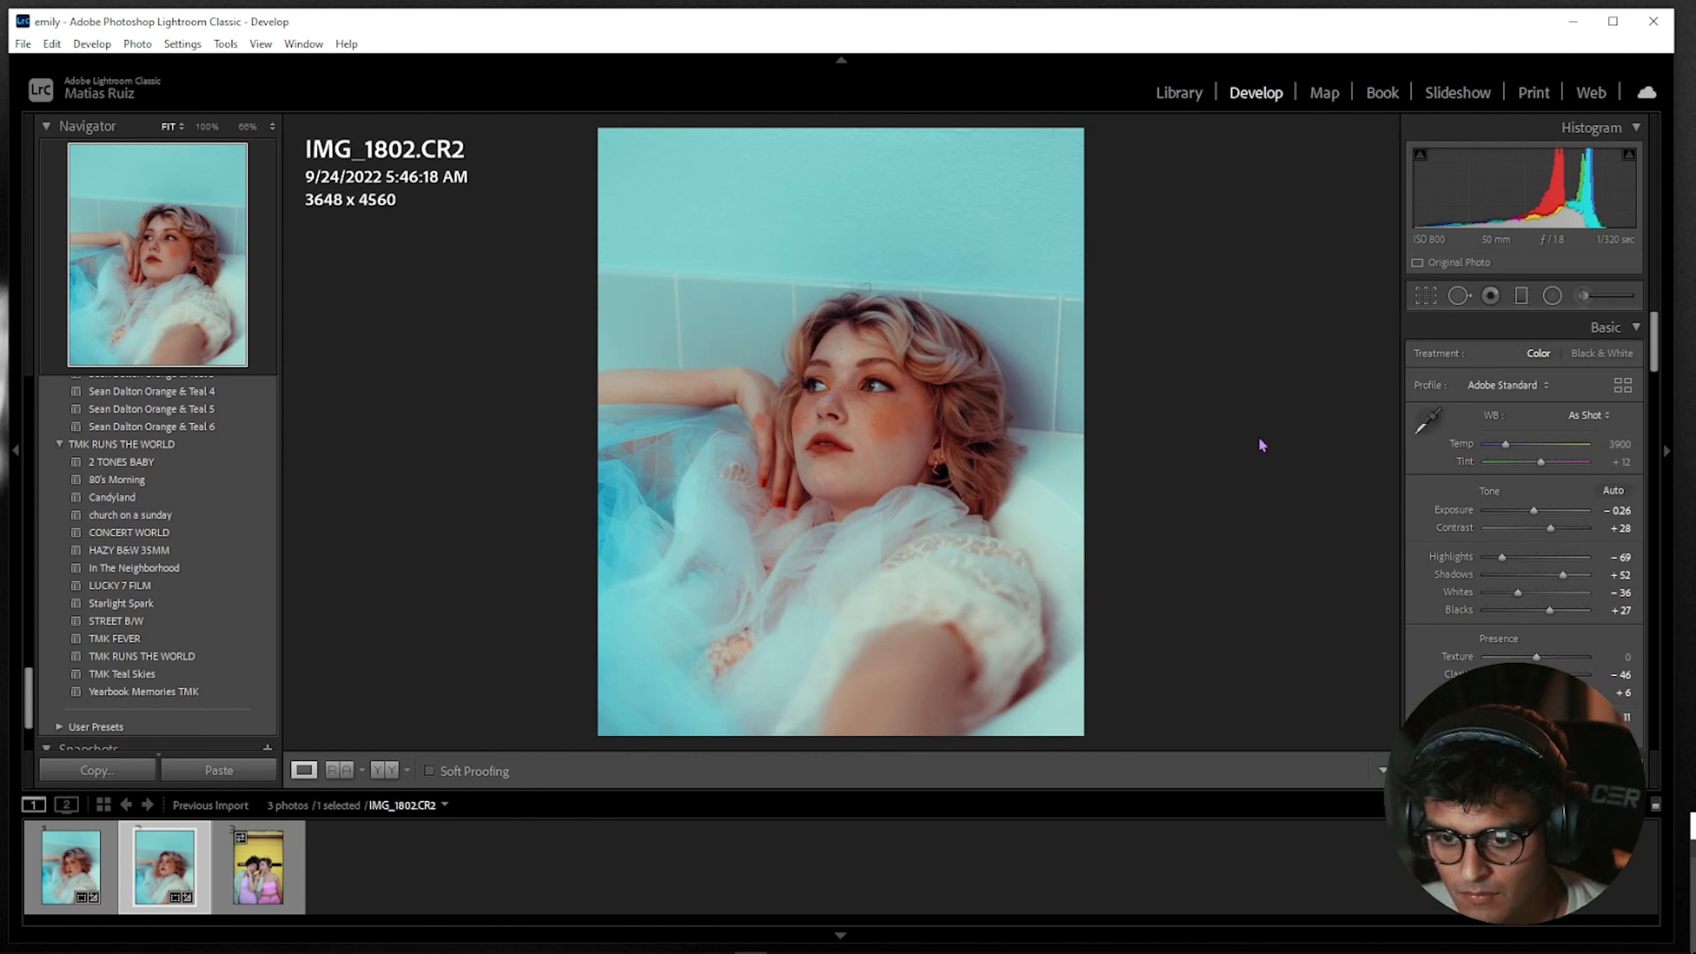
Review the copied develop settings of IMG_1802.CR2, from the basic tone values through sharpening, lens corrections and grain to calibration
{"action": "scroll", "coordinate": [1569, 508], "scroll_direction": "down", "scroll_amount": 2}
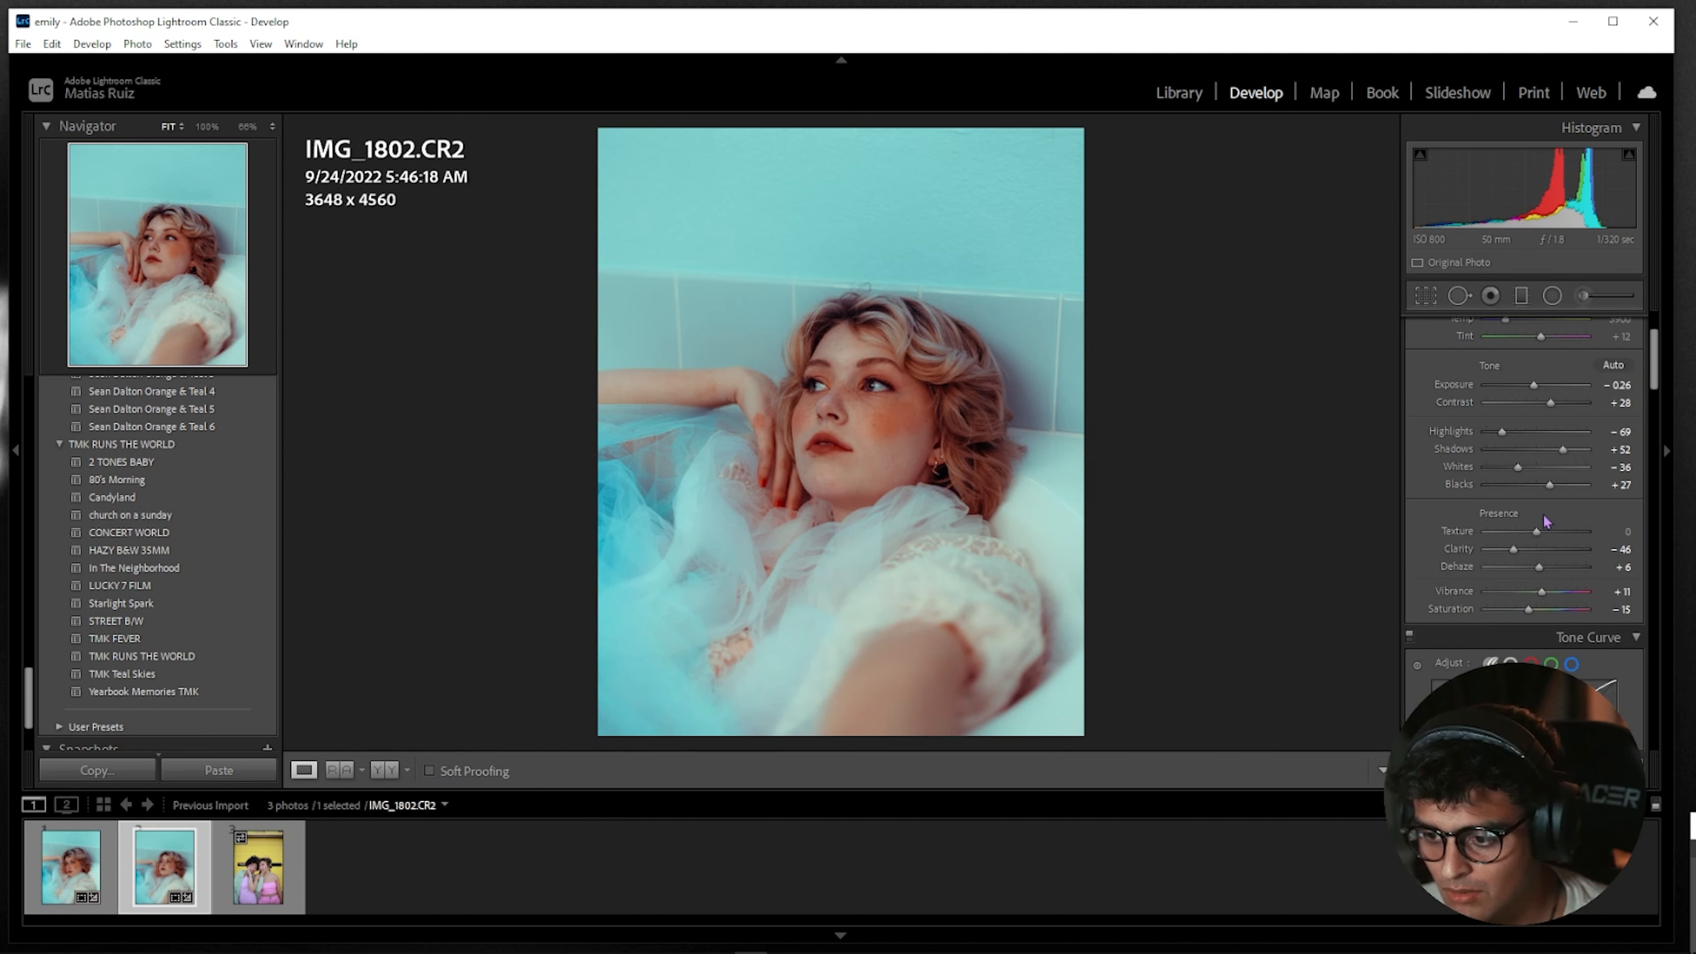
{"action": "scroll", "coordinate": [1582, 500], "scroll_direction": "up", "scroll_amount": 1}
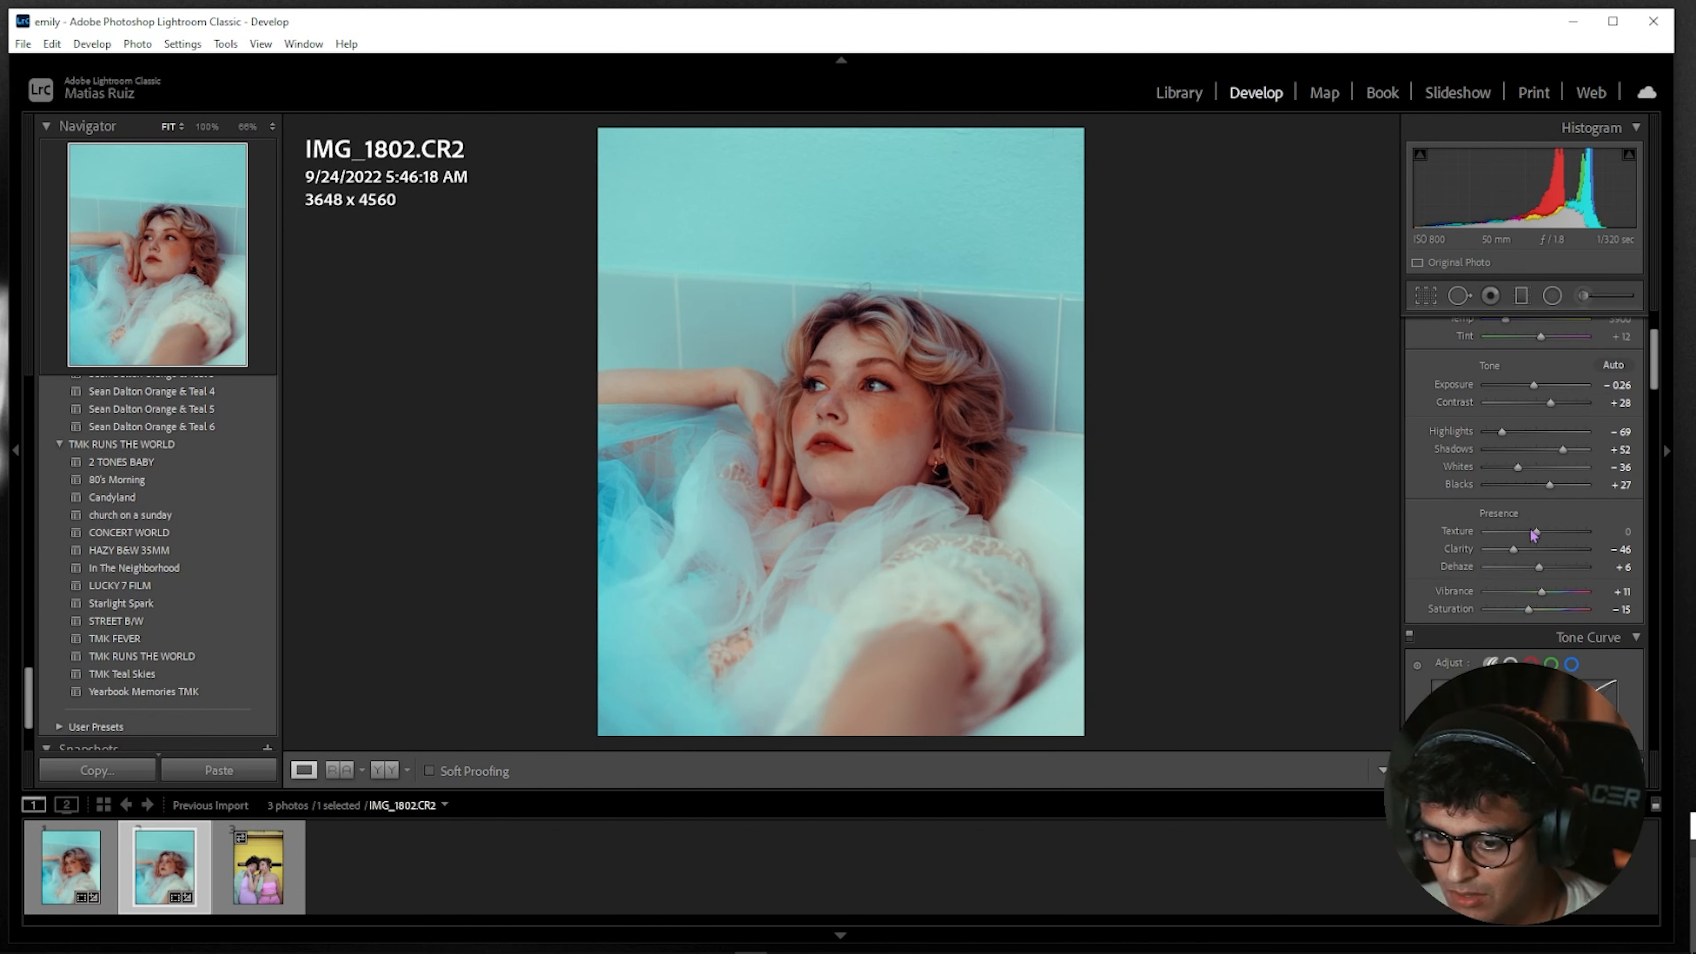
{"action": "scroll", "coordinate": [1535, 534], "scroll_direction": "down", "scroll_amount": 6}
{"action": "scroll", "coordinate": [1544, 543], "scroll_direction": "down", "scroll_amount": 5}
{"action": "scroll", "coordinate": [1546, 540], "scroll_direction": "down", "scroll_amount": 3}
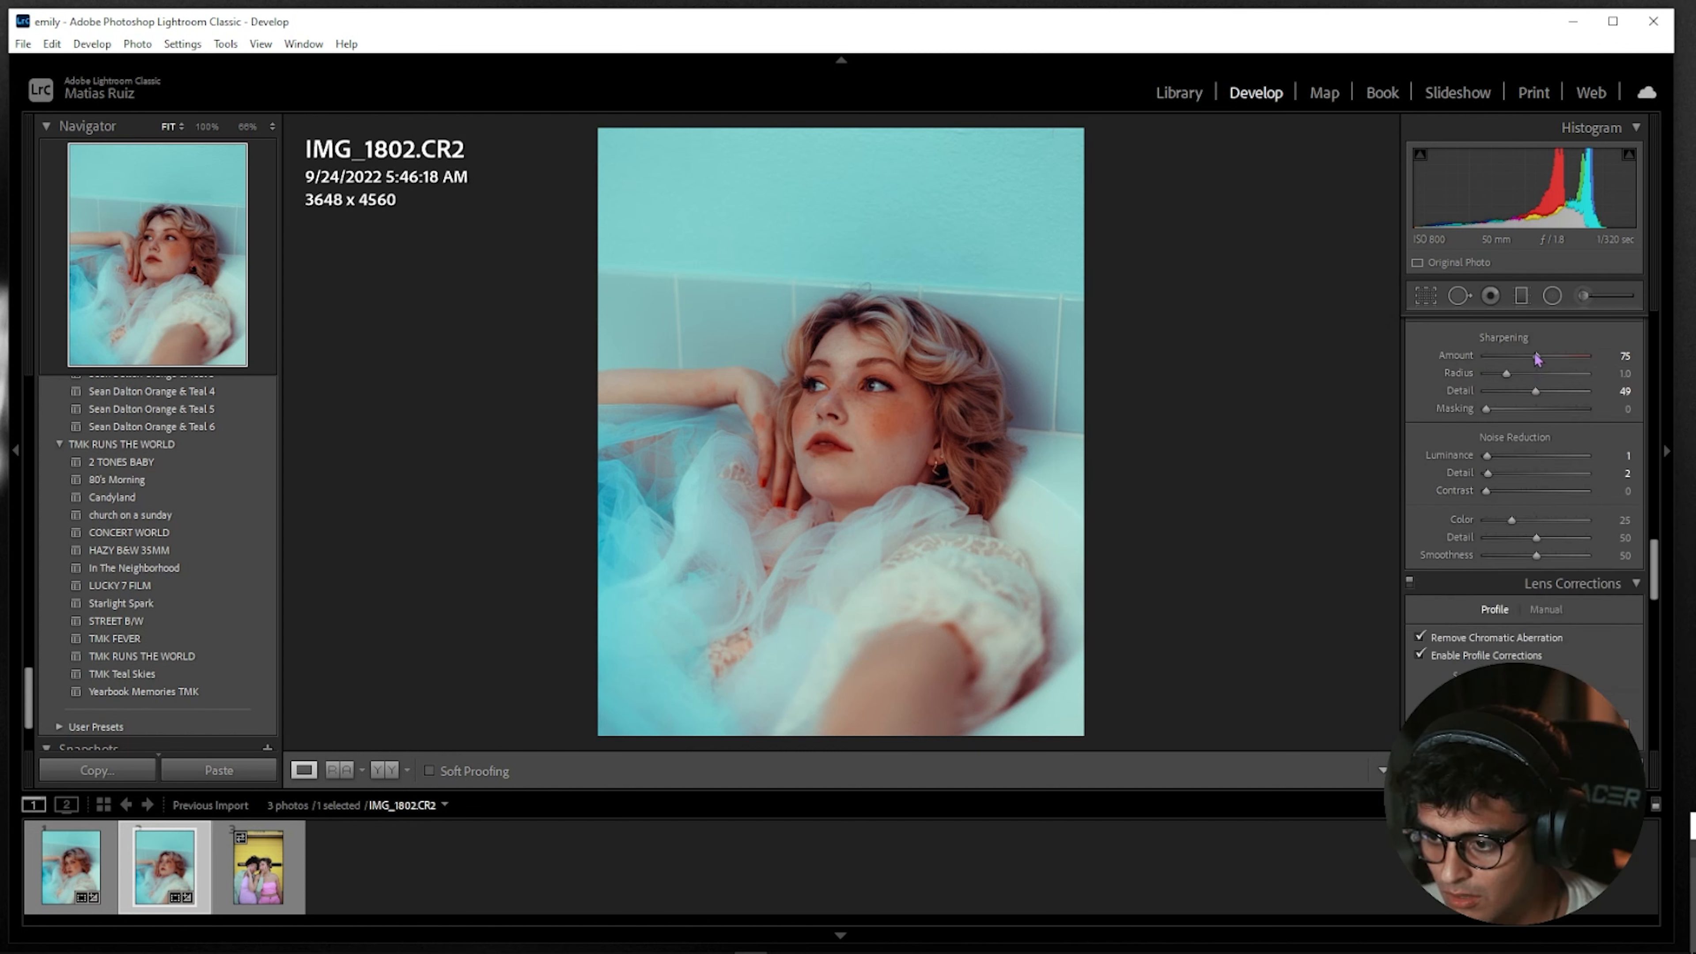
{"action": "scroll", "coordinate": [1495, 448], "scroll_direction": "down", "scroll_amount": 2}
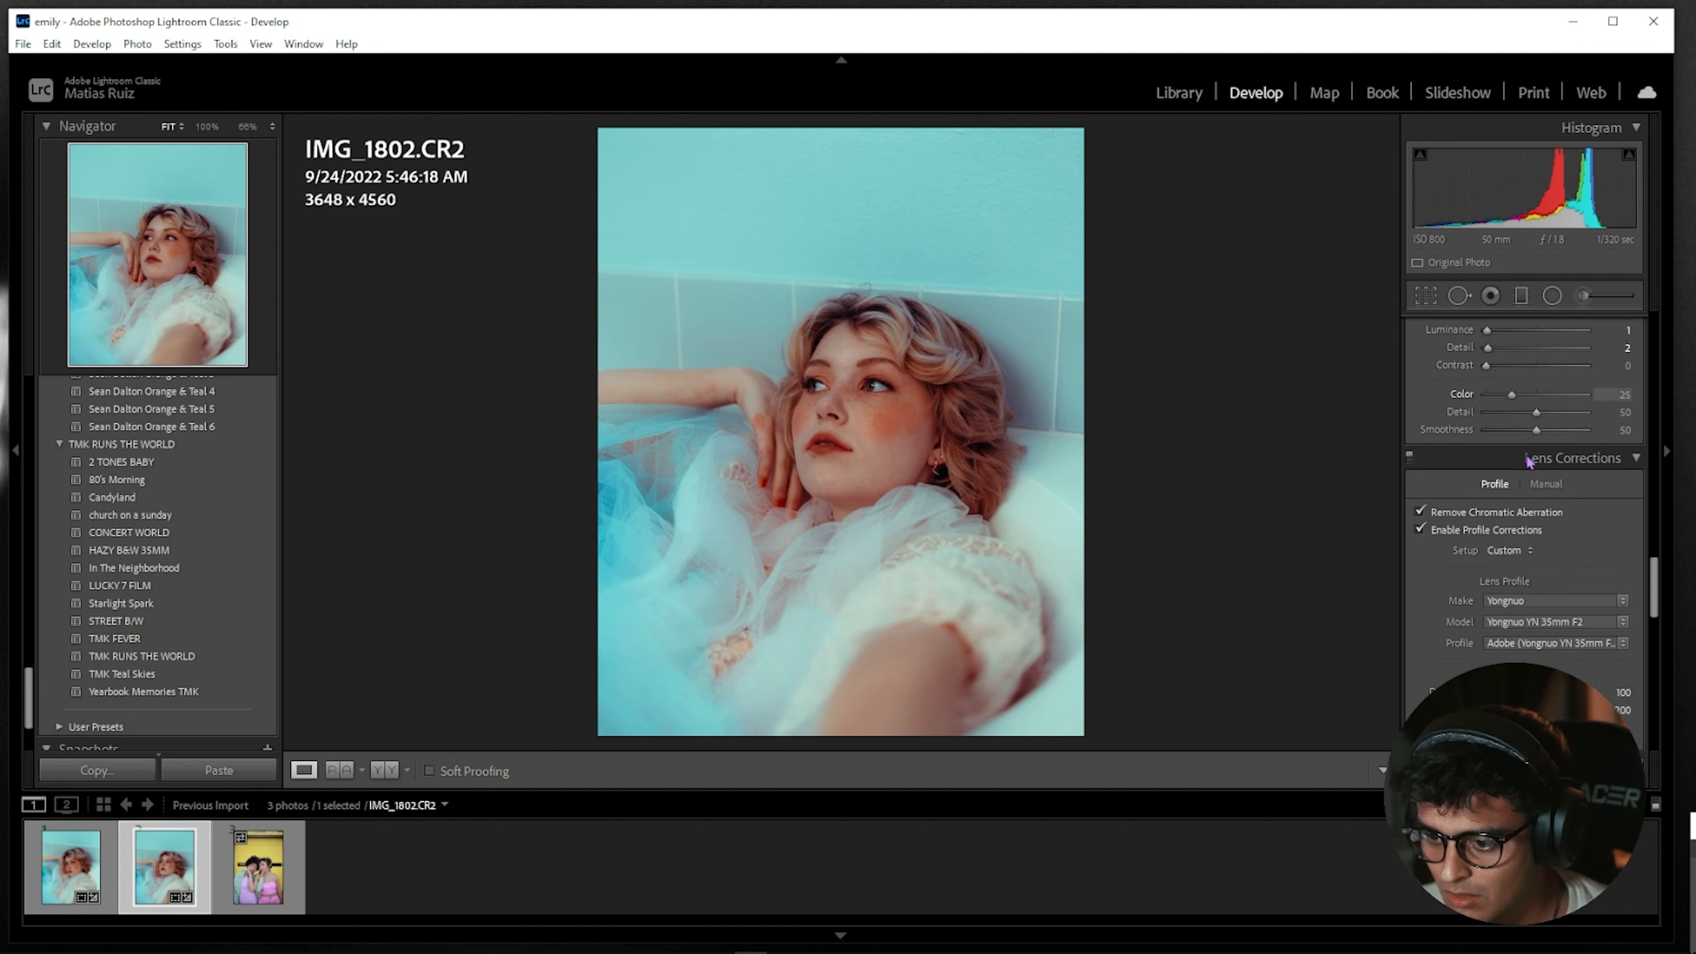
{"action": "scroll", "coordinate": [1525, 523], "scroll_direction": "down", "scroll_amount": 6}
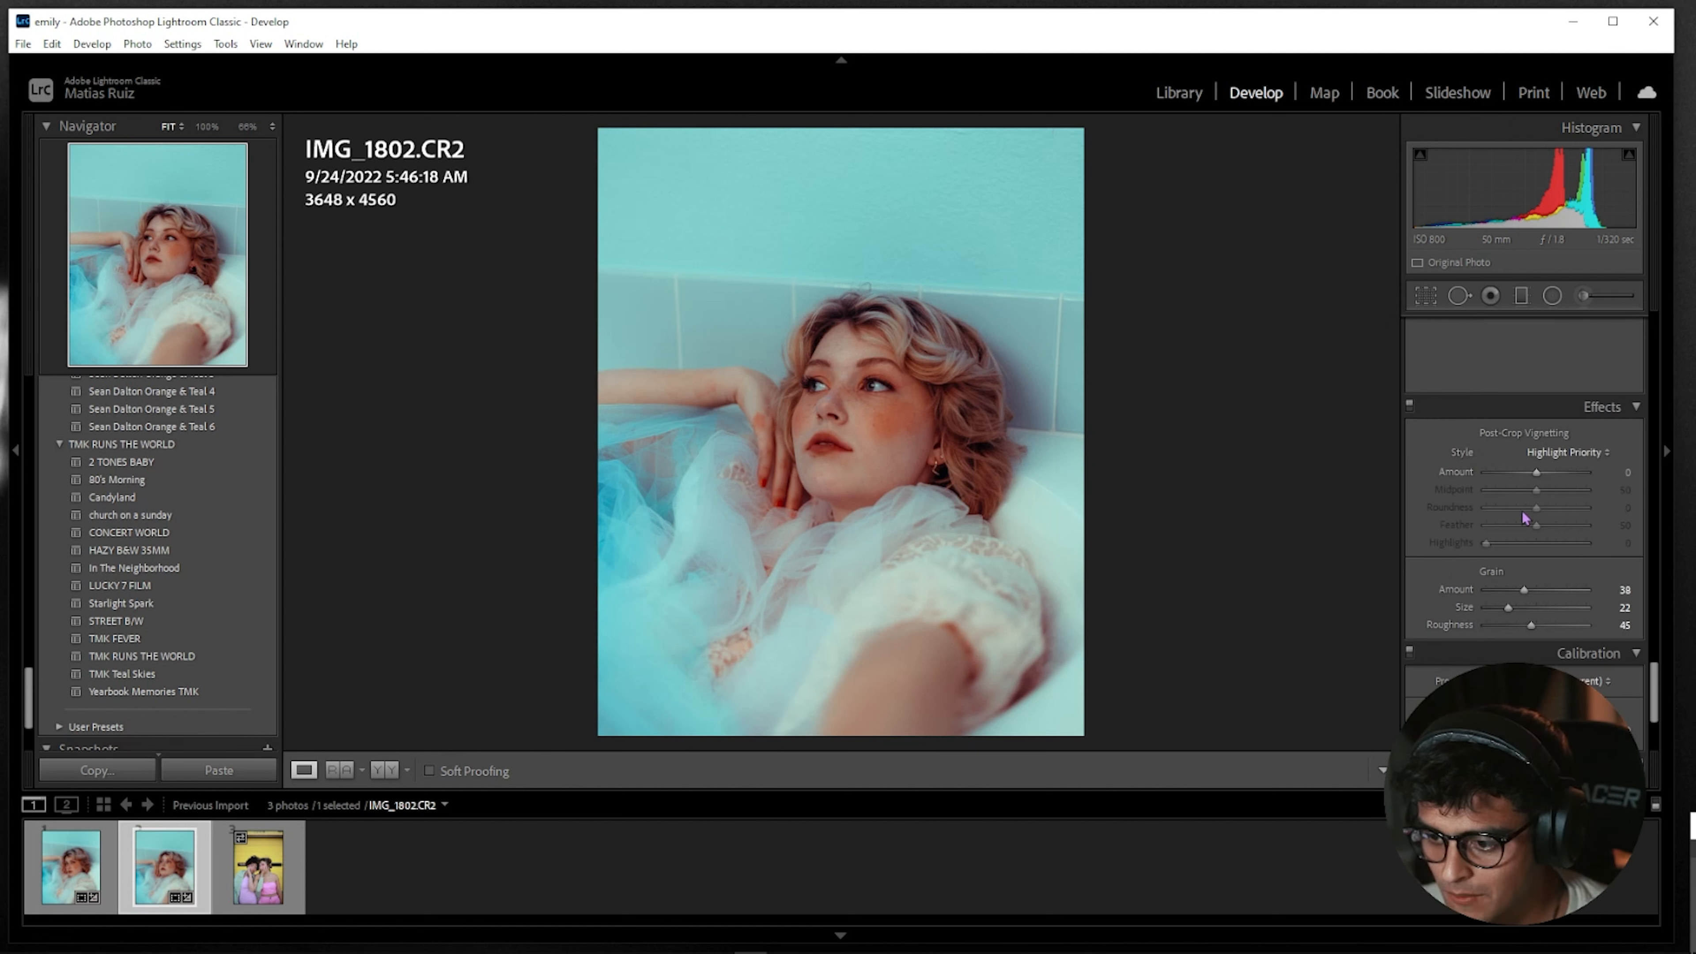
{"action": "scroll", "coordinate": [1532, 505], "scroll_direction": "down", "scroll_amount": 2}
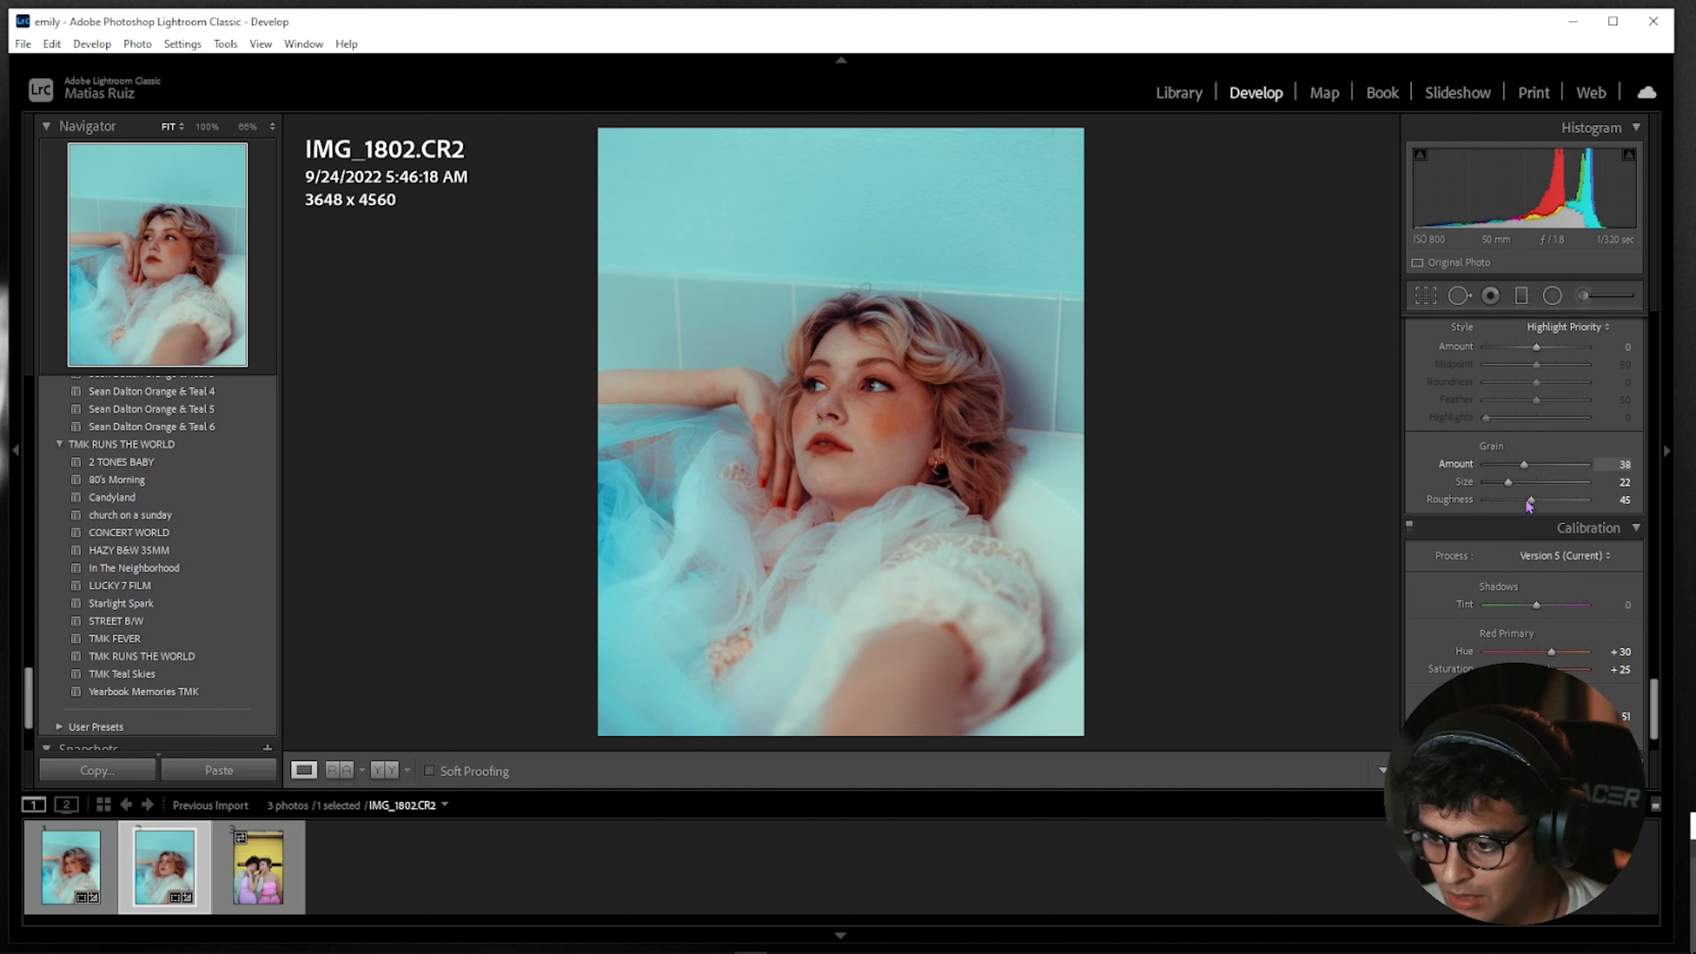
{"action": "scroll", "coordinate": [1535, 540], "scroll_direction": "down", "scroll_amount": 1}
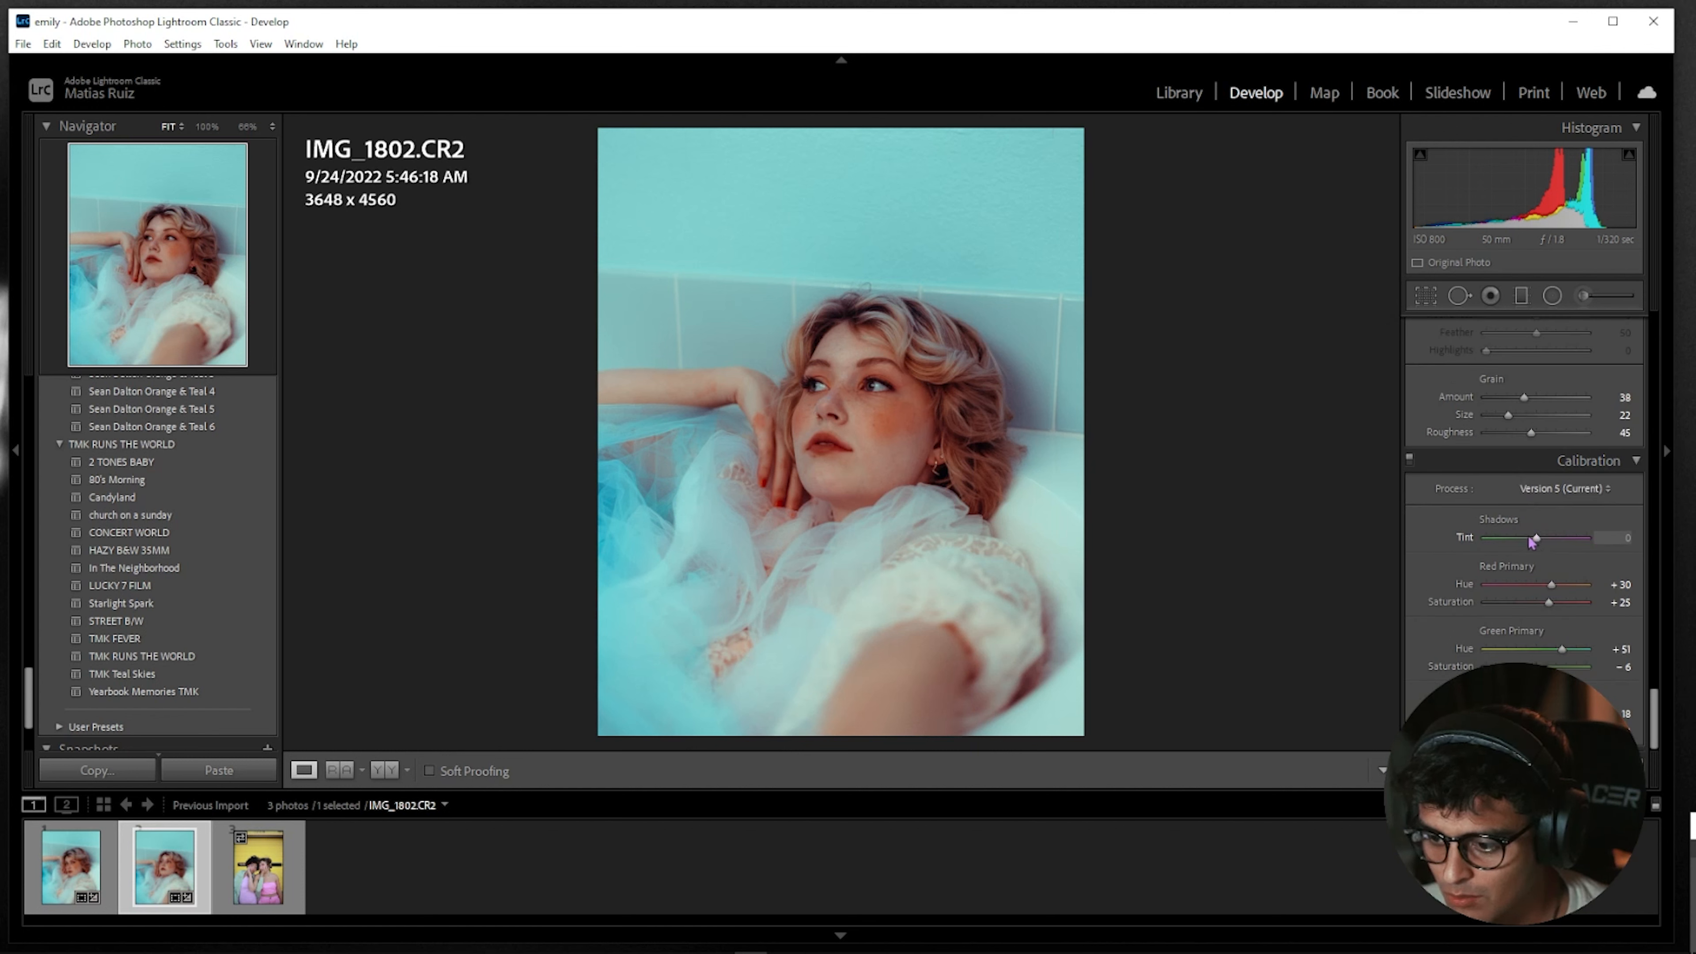
{"action": "scroll", "coordinate": [1526, 521], "scroll_direction": "up", "scroll_amount": 15}
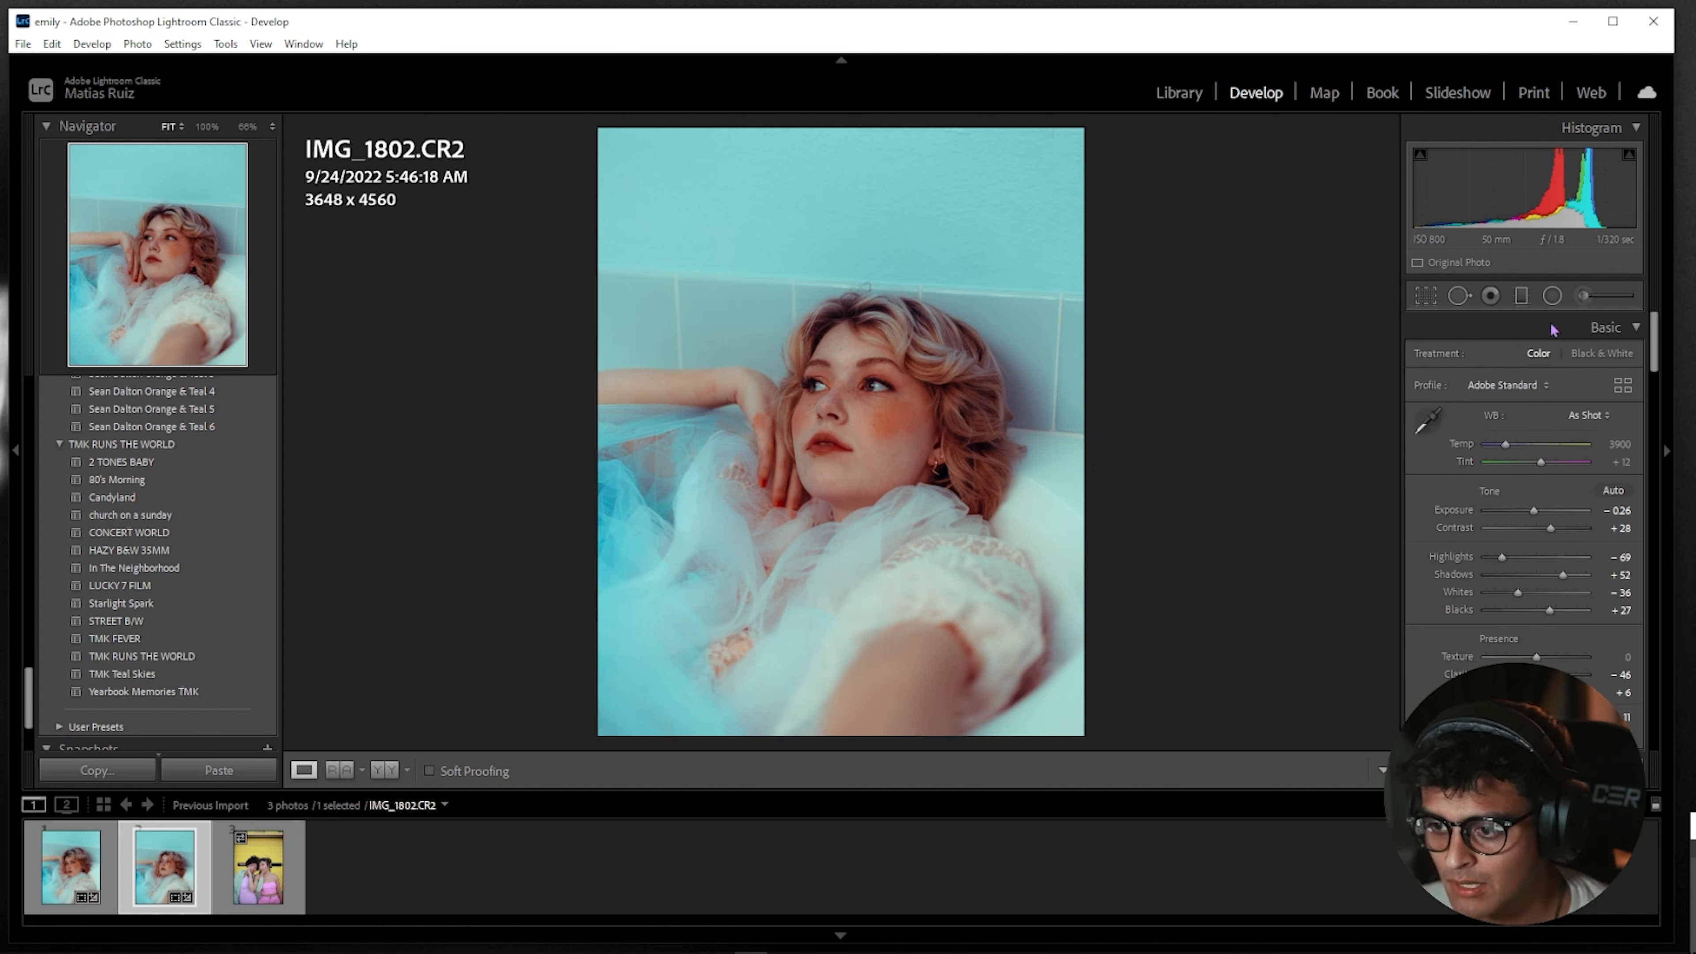
Paint both irises of the woman with the Adjustment Brush and set the mask's Temp to -23 and Blacks to 8
{"action": "left_click", "coordinate": [1581, 300]}
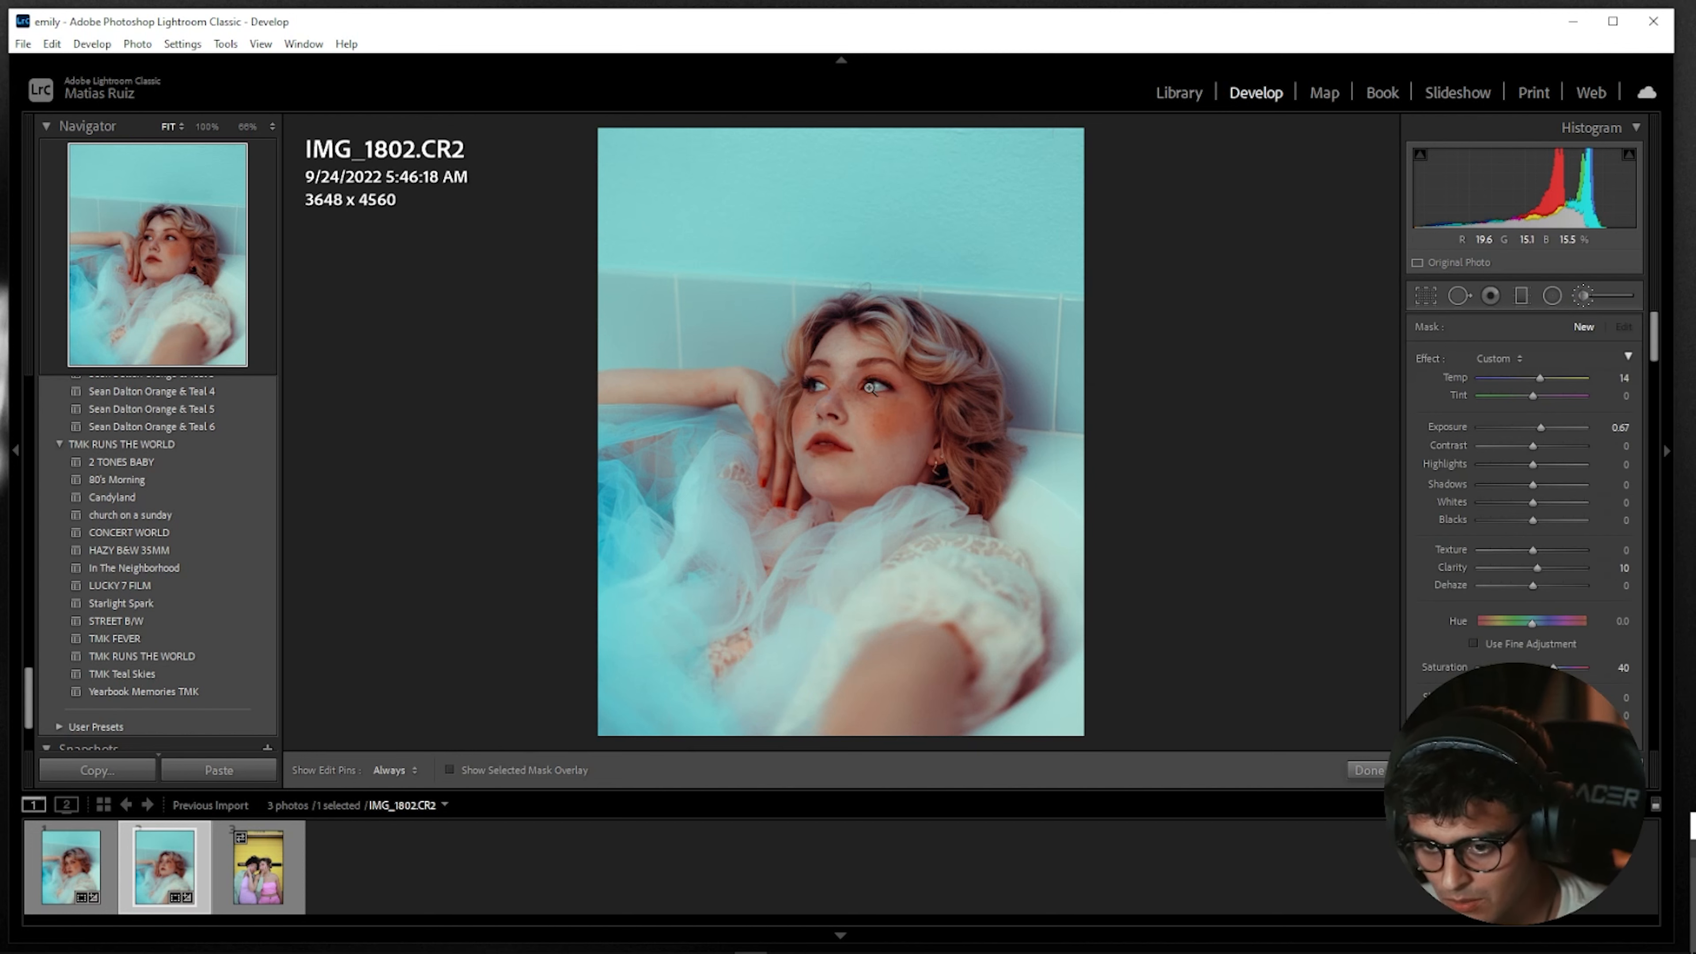
{"action": "key", "text": "z"}
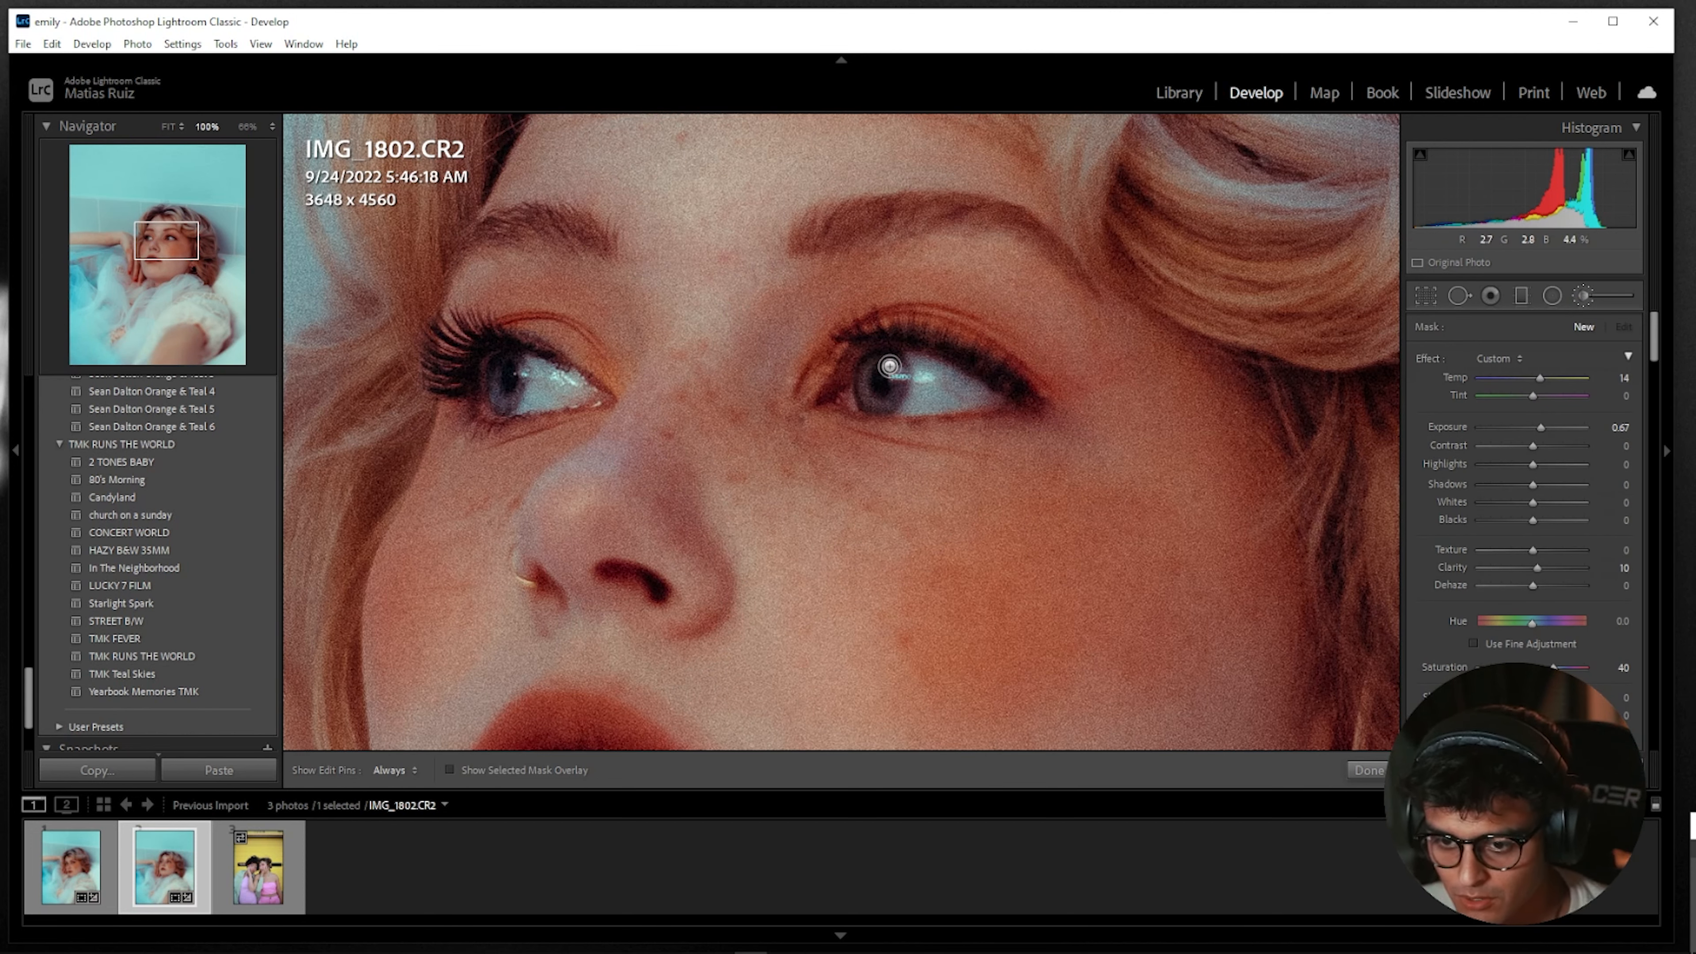
{"action": "key", "text": "h"}
{"action": "left_click_drag", "start_coordinate": [873, 405], "coordinate": [864, 381]}
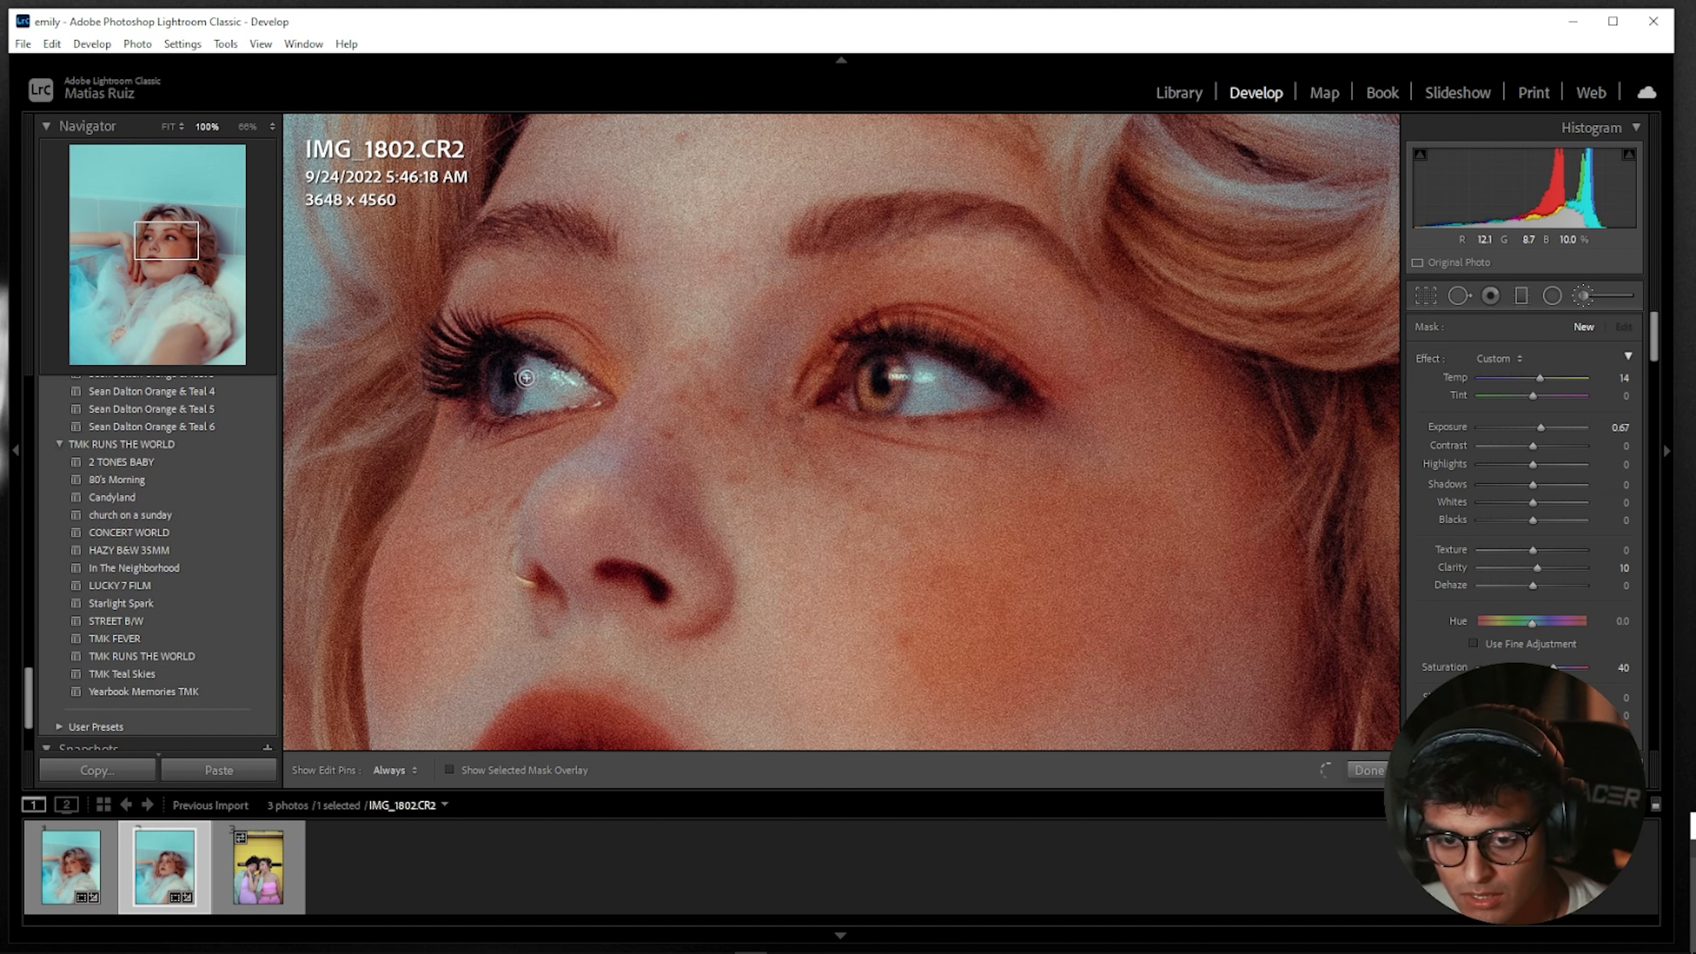
{"action": "key", "text": "h"}
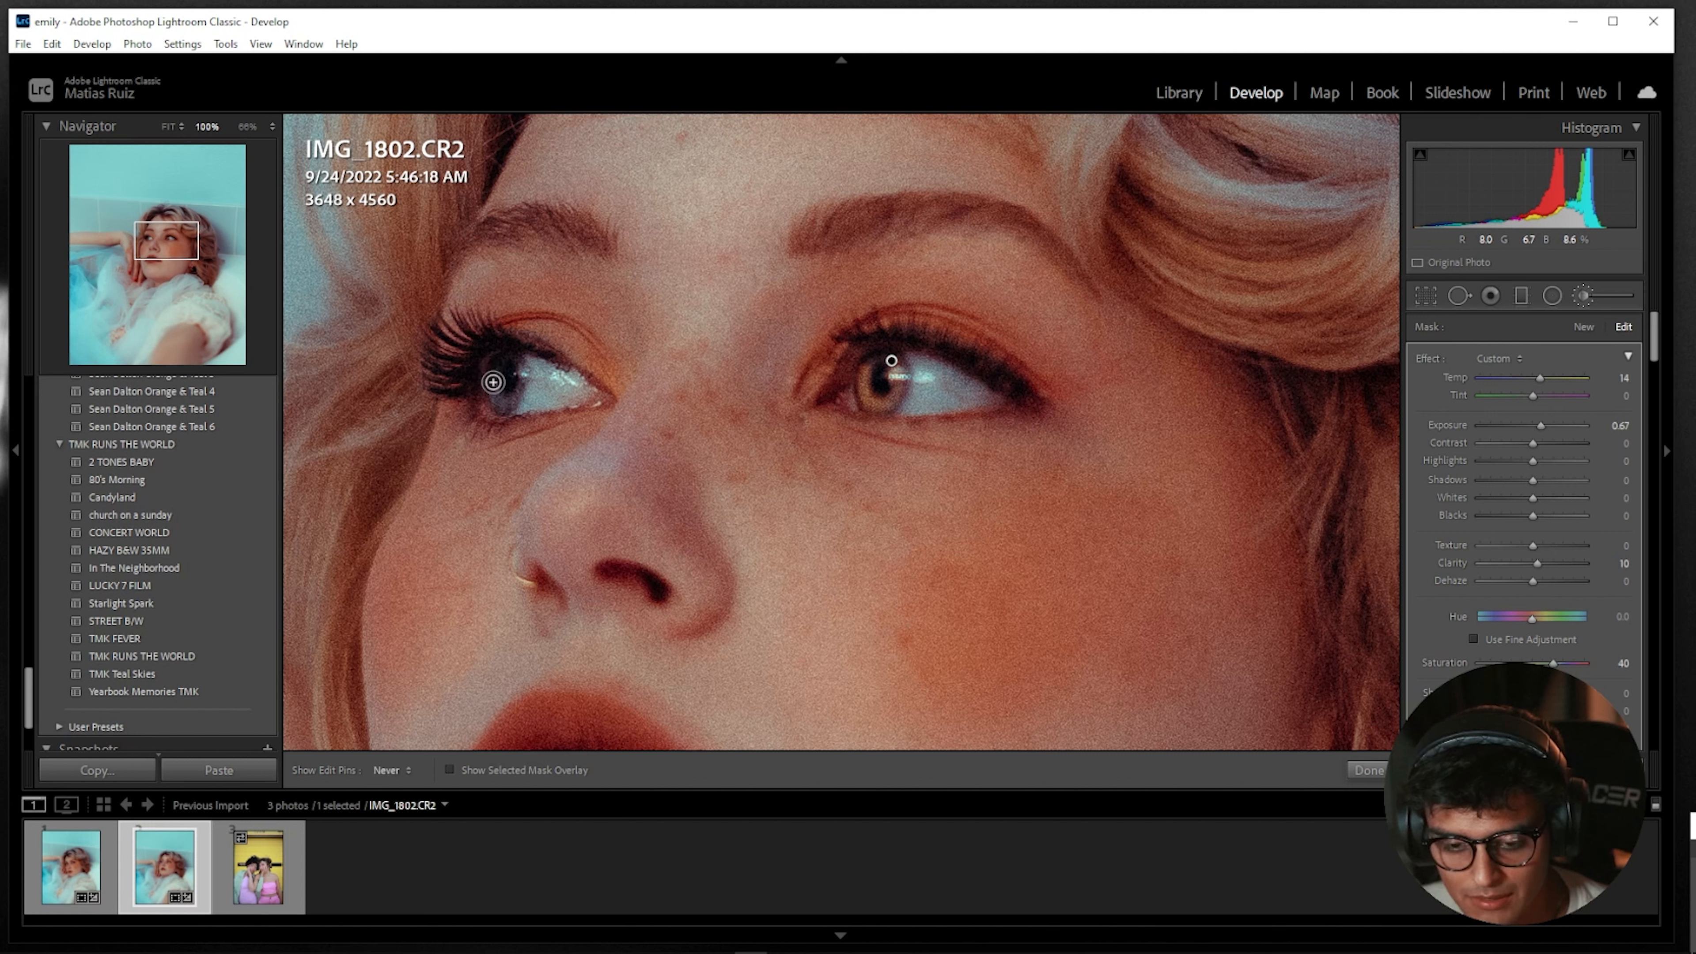
{"action": "left_click_drag", "start_coordinate": [497, 396], "coordinate": [507, 401]}
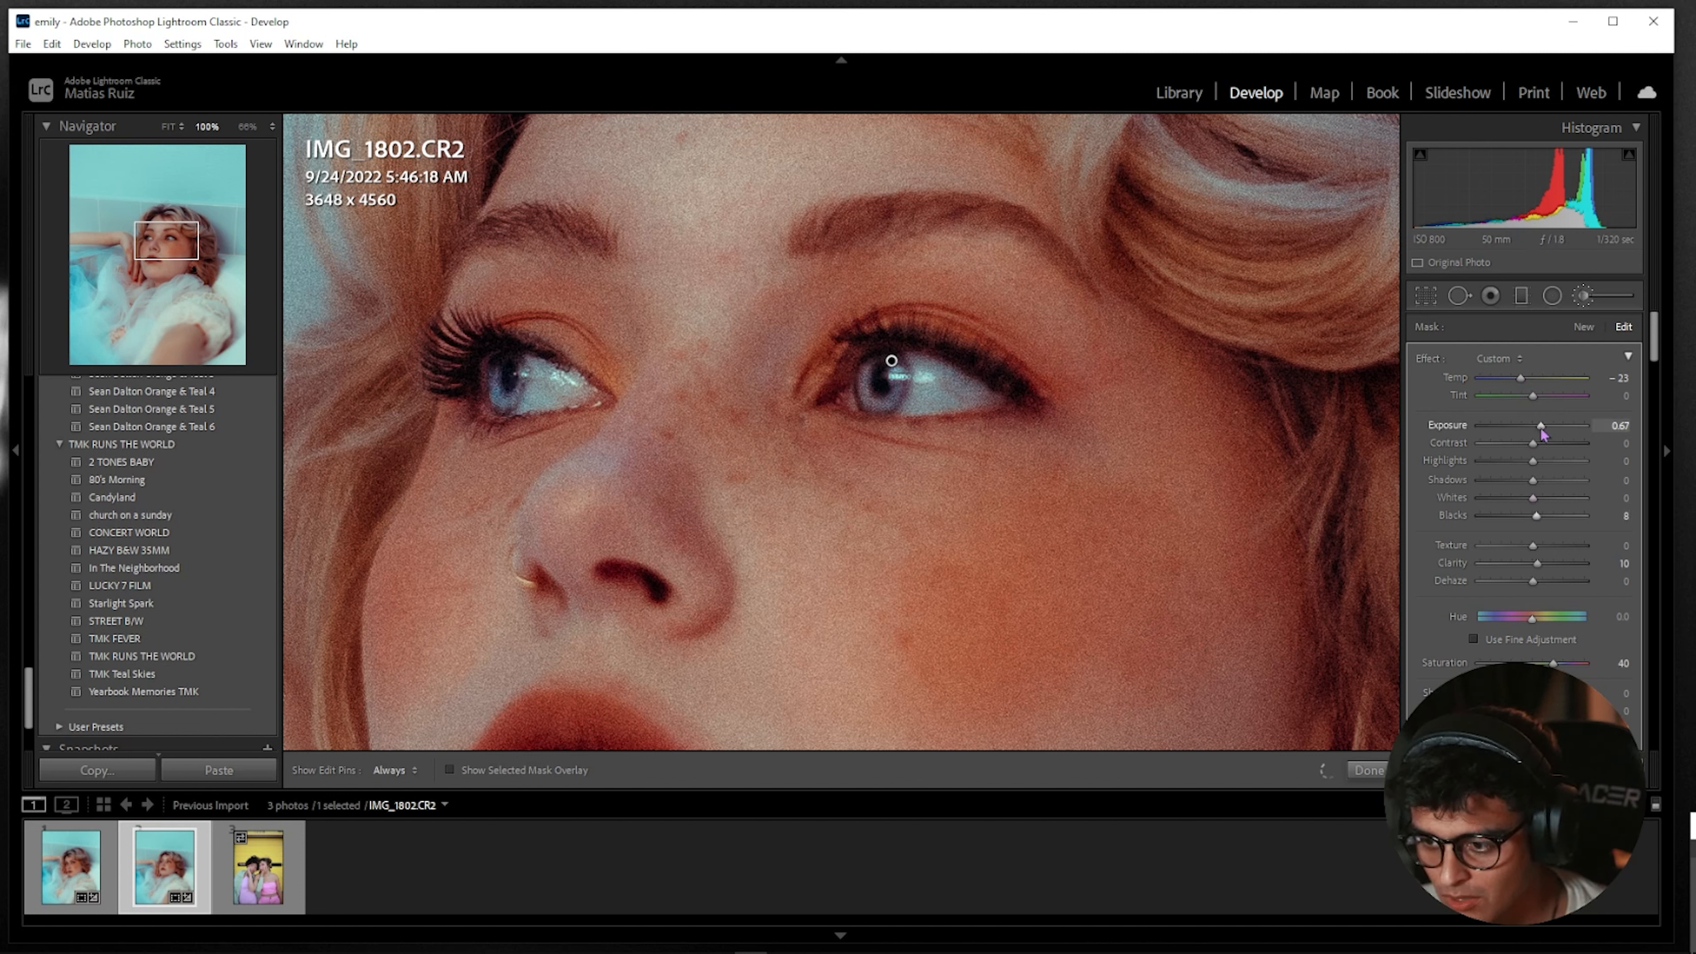
Set the iris mask's Exposure to 0.37, finish the brush edit and return to the full photo
{"action": "key", "text": "Down"}
{"action": "key", "text": "Down"}
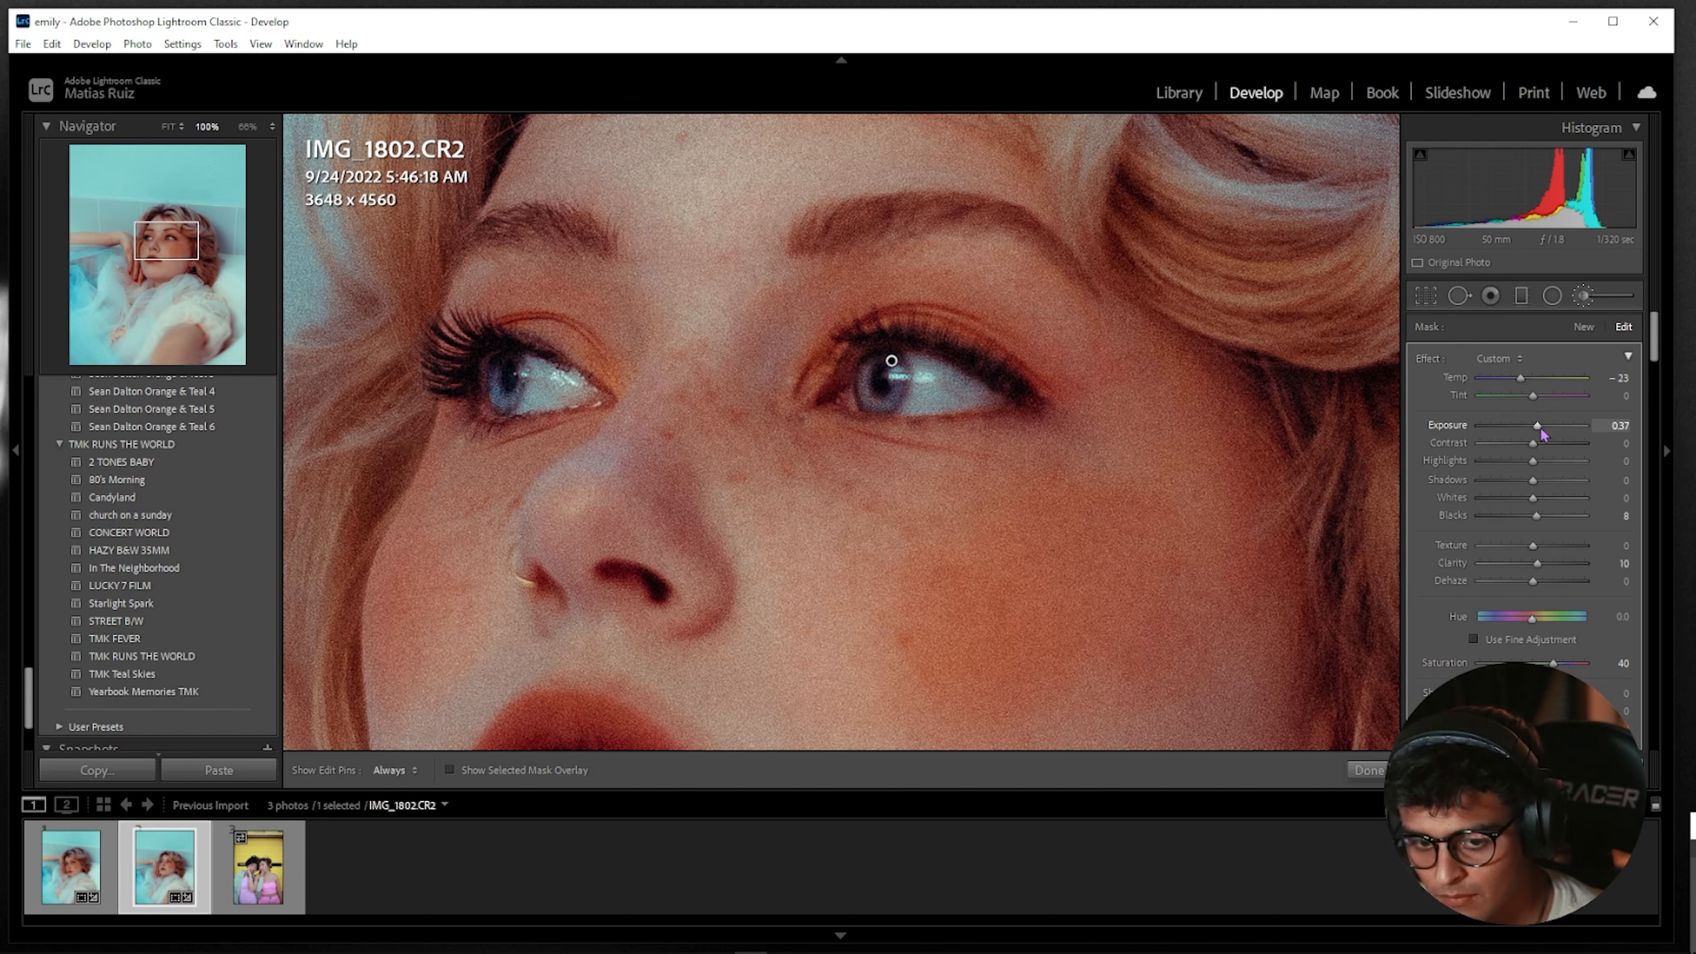
{"action": "left_click", "coordinate": [1369, 770]}
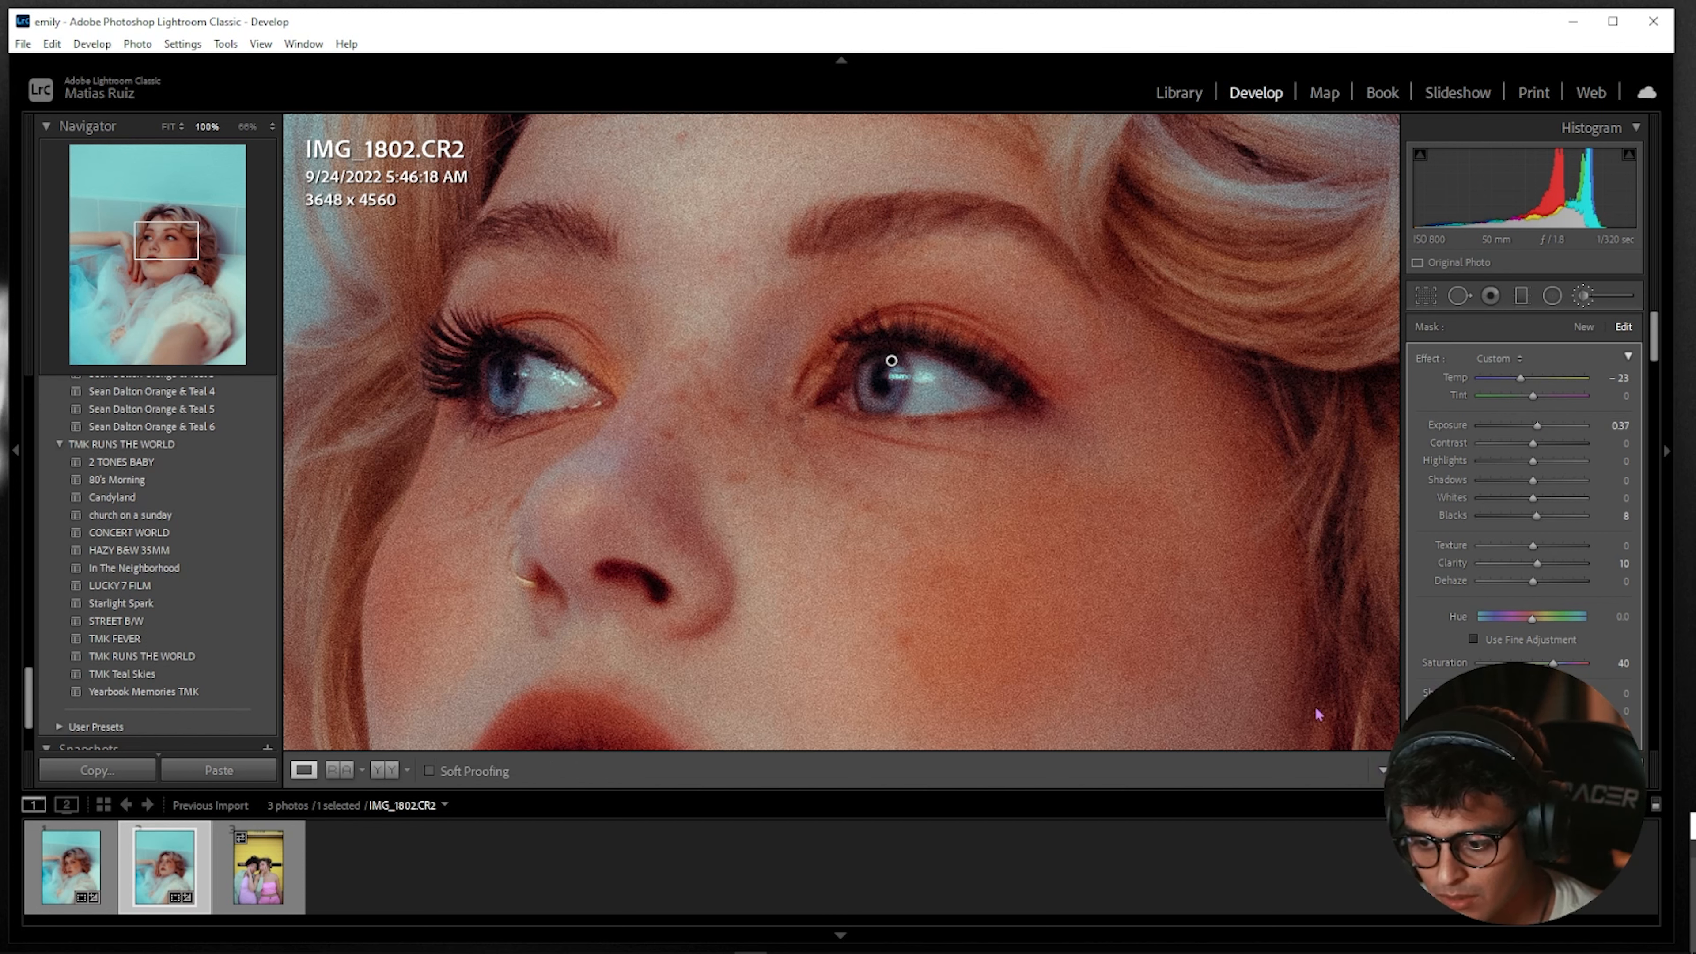
{"action": "left_click", "coordinate": [1193, 617]}
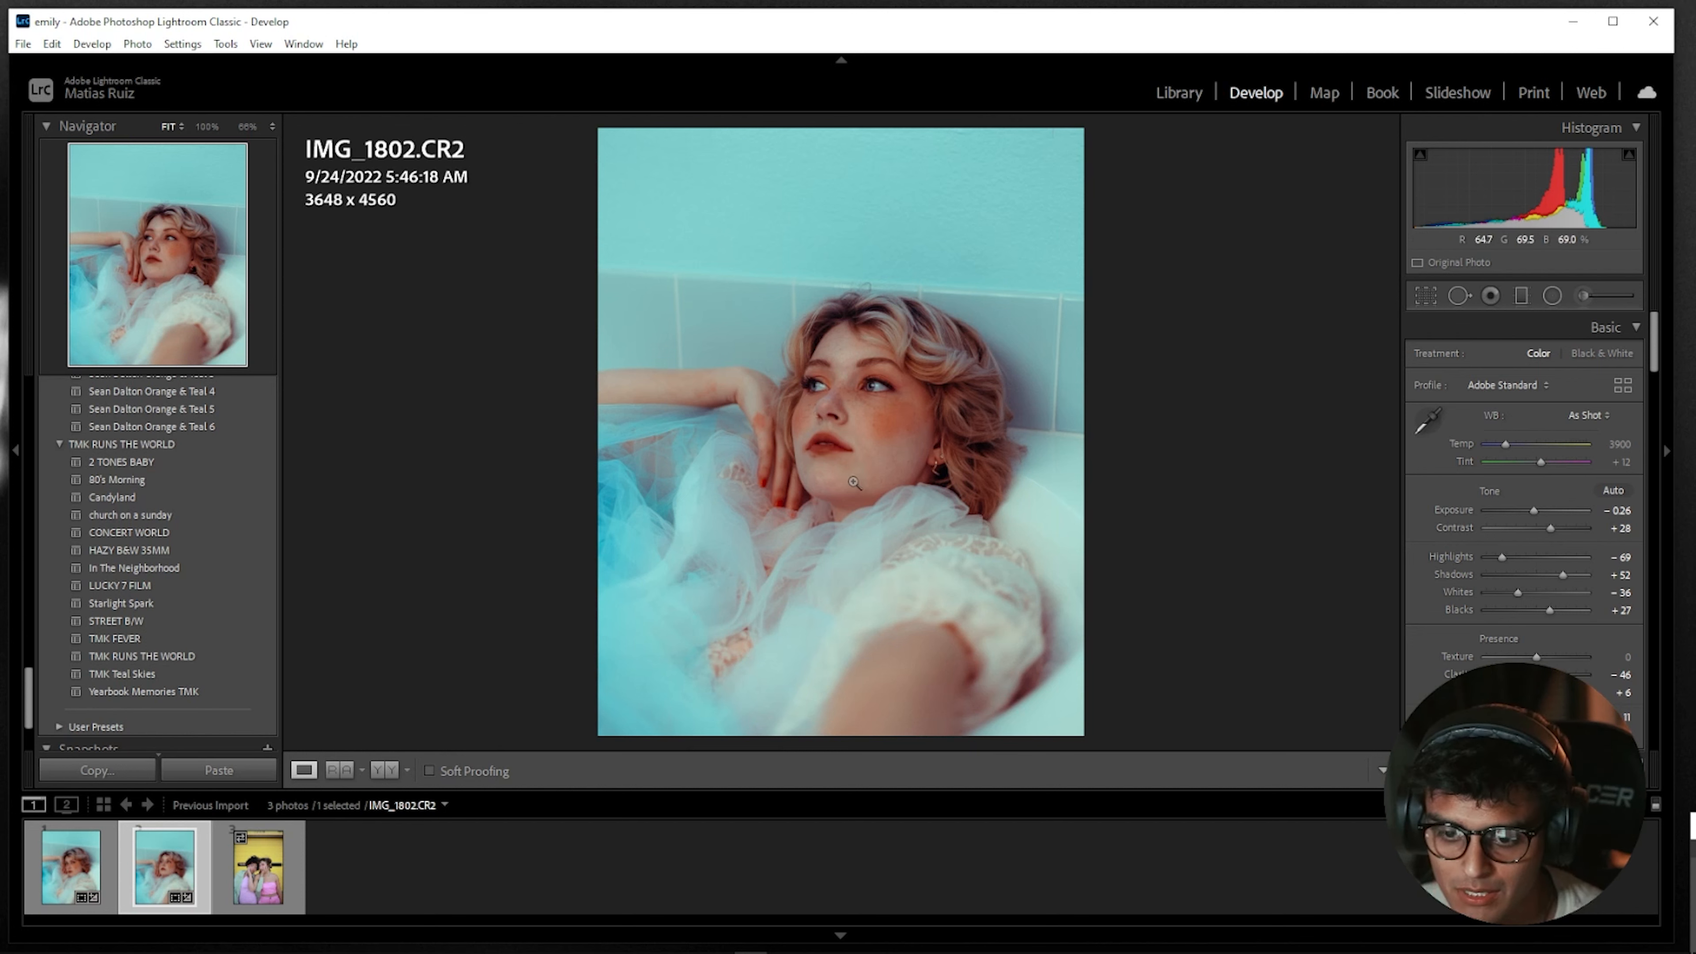
Heal the blemishes just below the lower lip and on the side of the chin with Spot Removal at size 13
{"action": "left_click", "coordinate": [862, 452]}
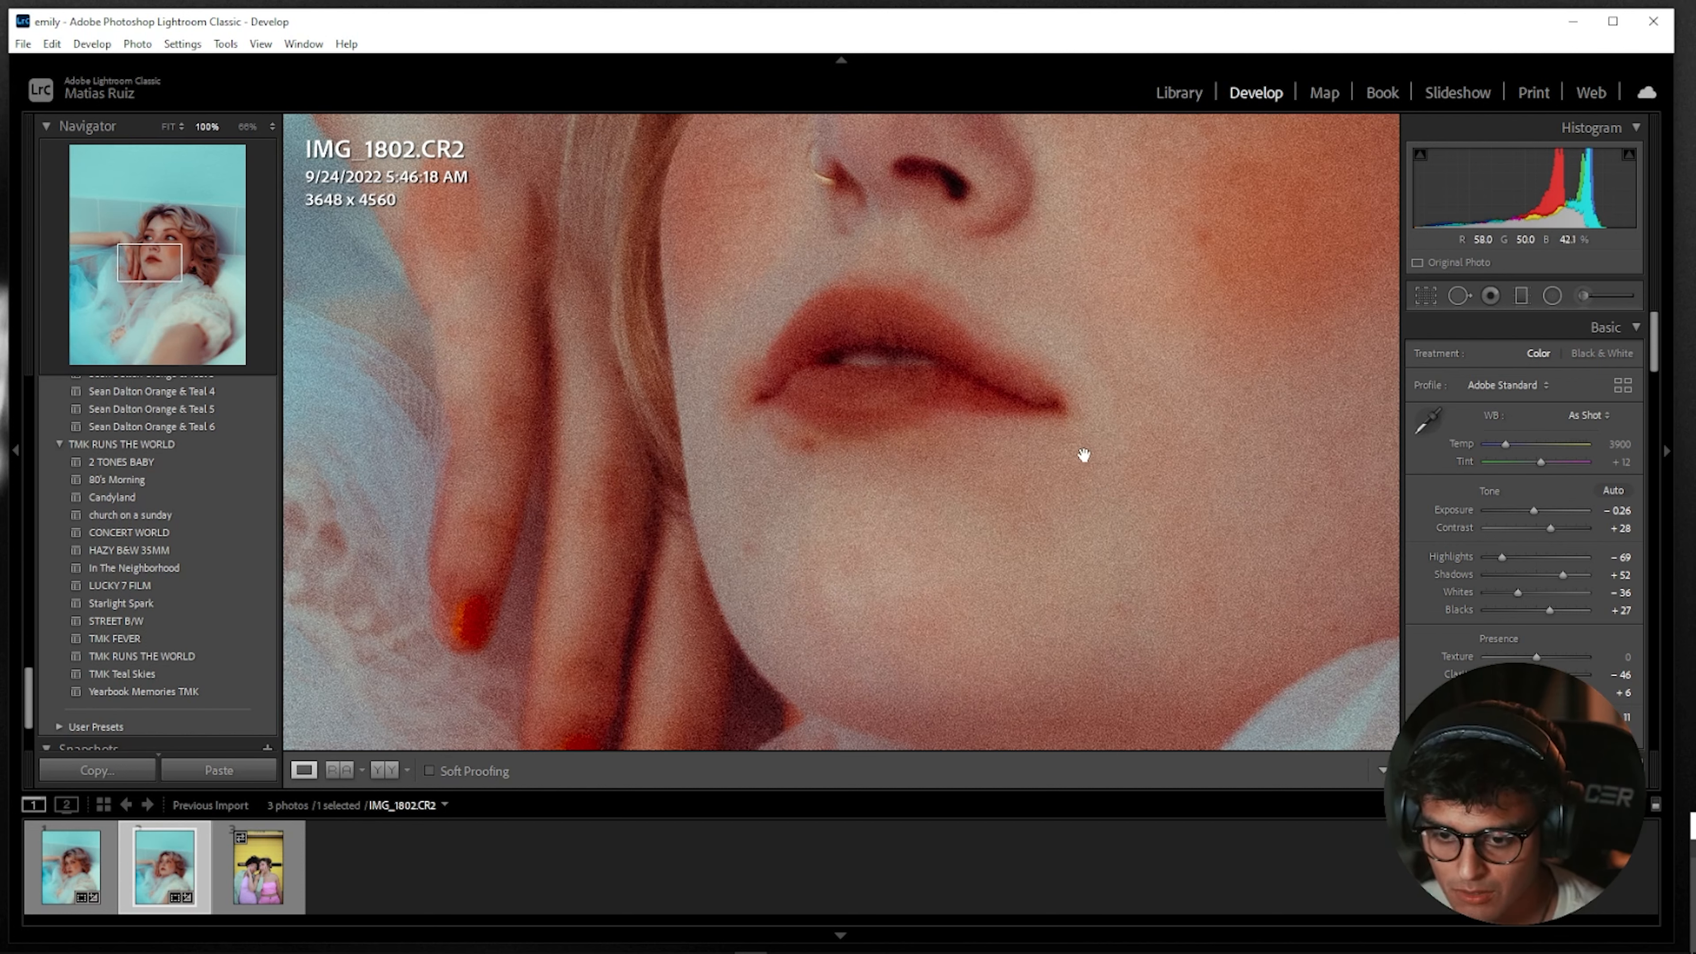
{"action": "left_click", "coordinate": [1460, 296]}
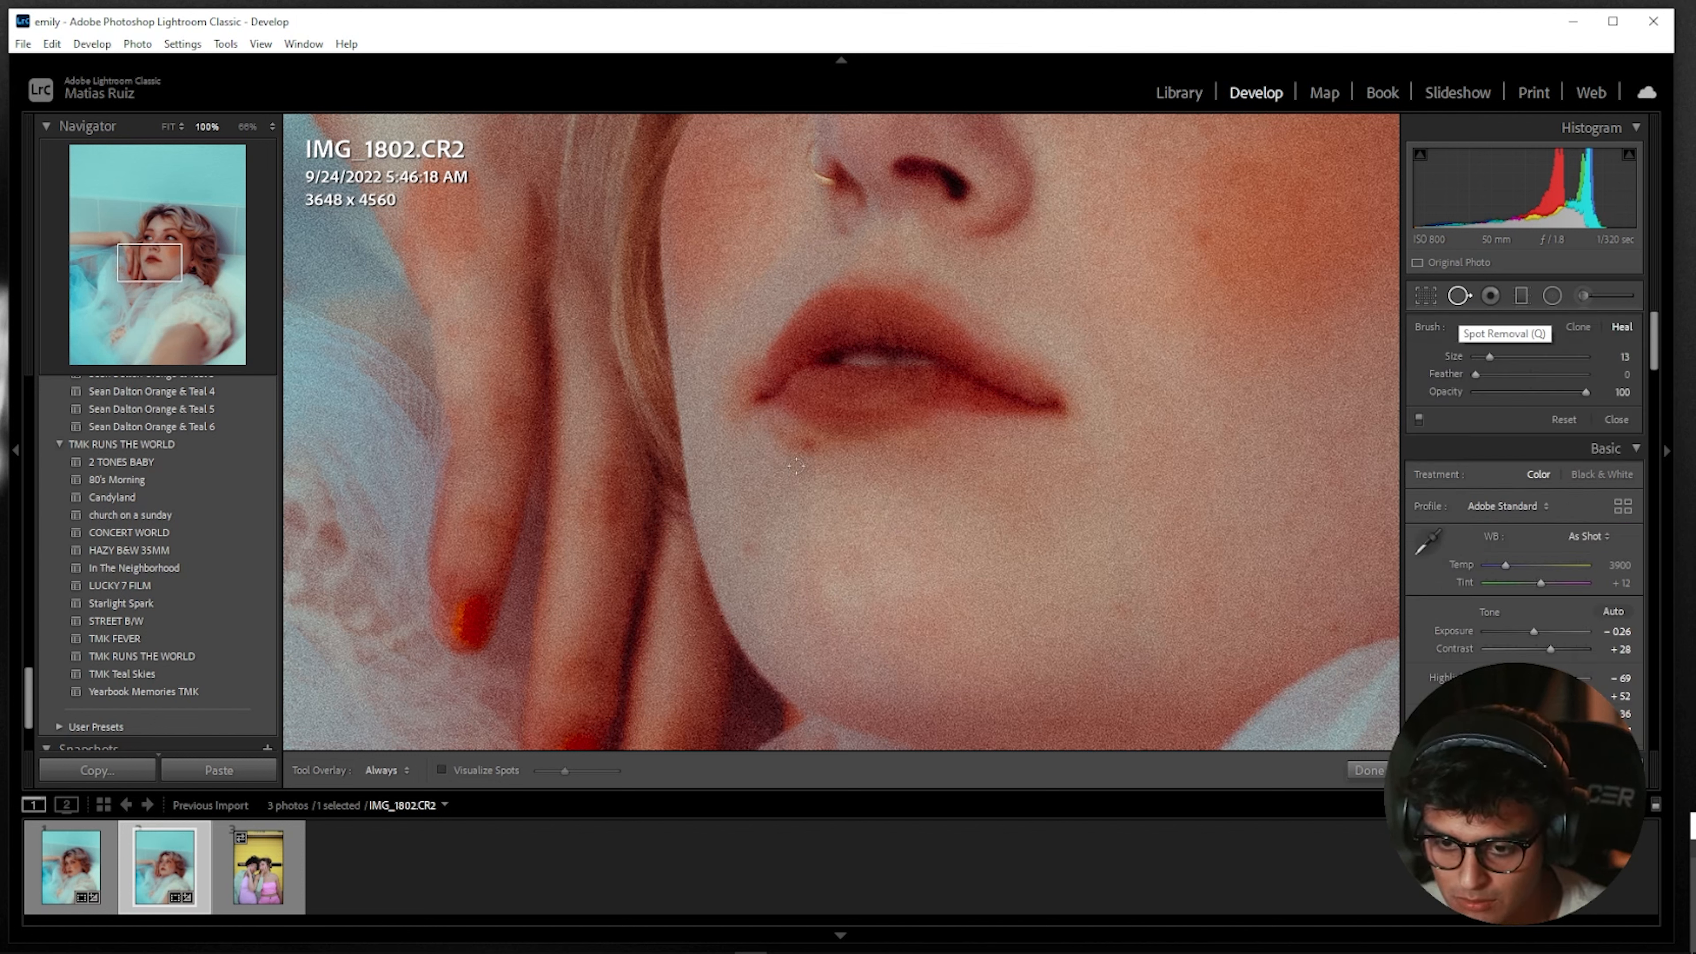
{"action": "left_click", "coordinate": [806, 446]}
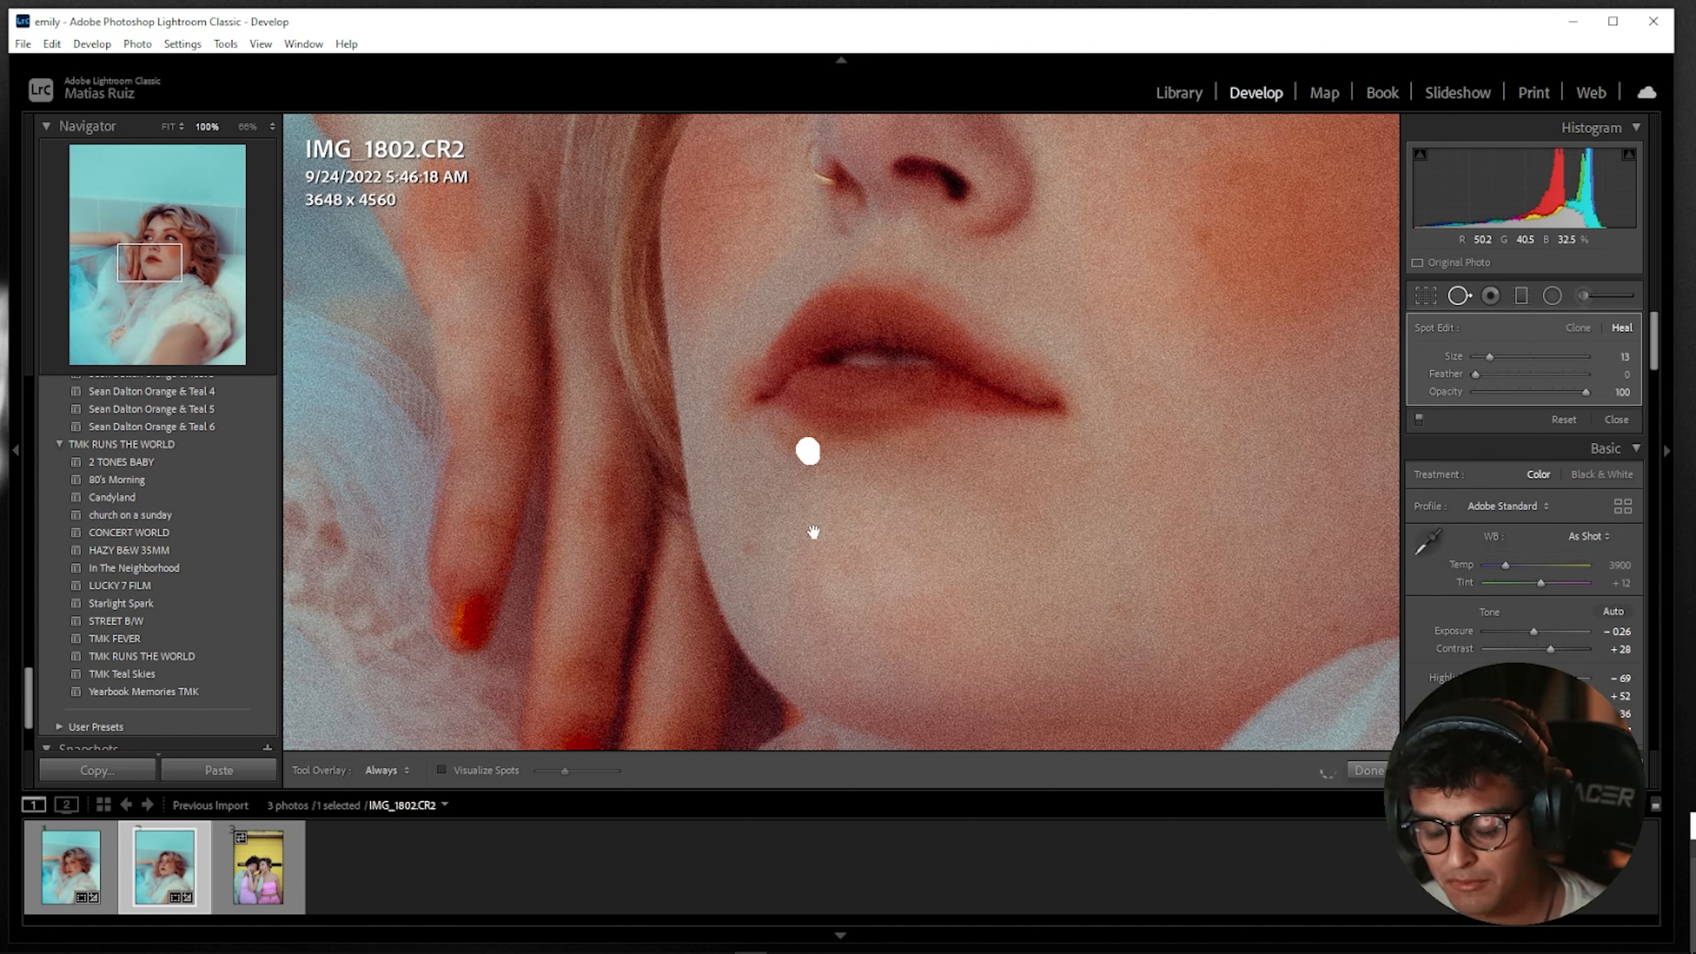
{"action": "left_click_drag", "start_coordinate": [840, 463], "coordinate": [813, 475]}
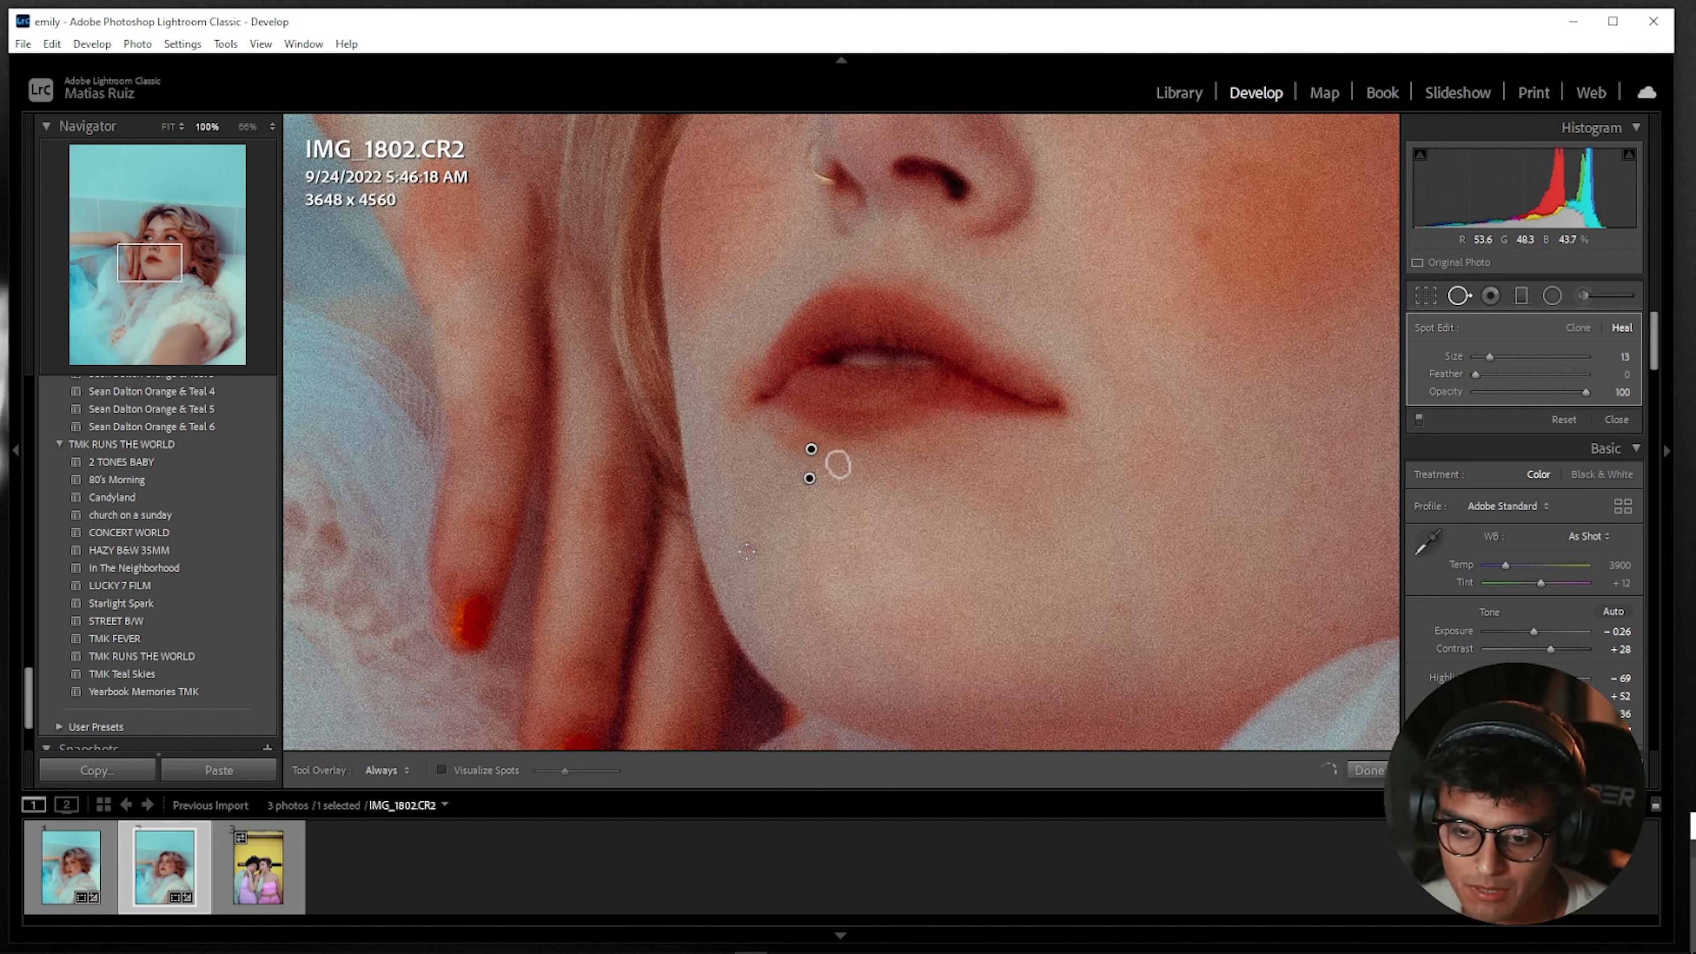
{"action": "left_click", "coordinate": [747, 552]}
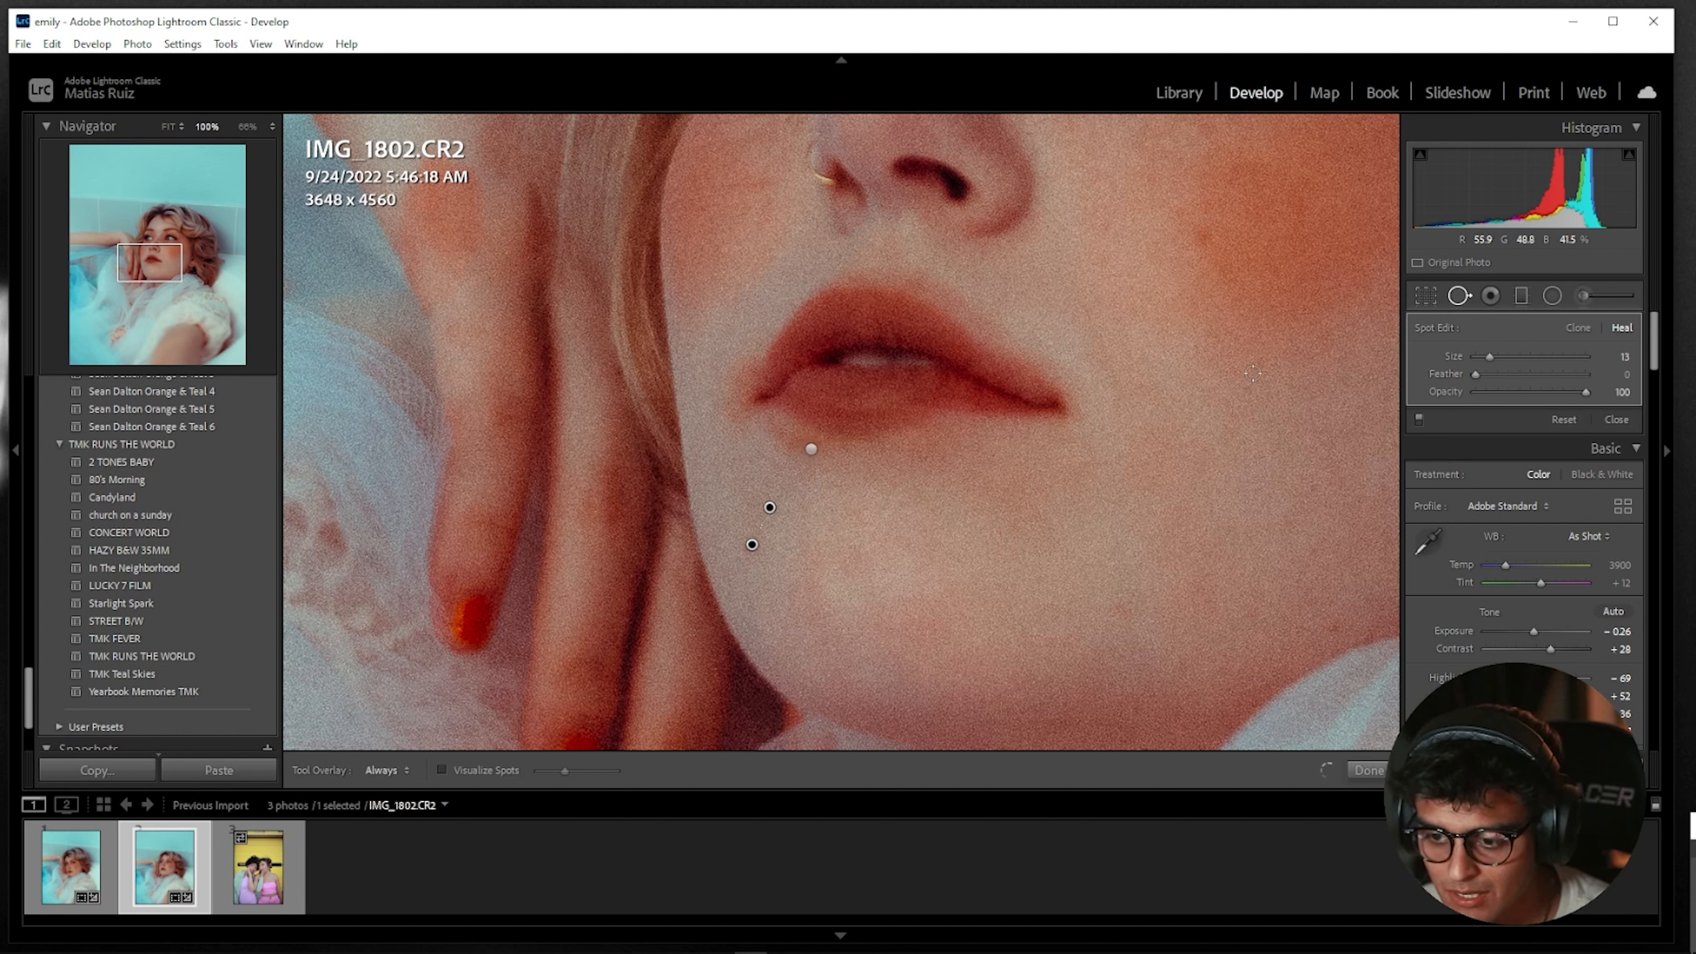
Heal the spot on the blushed cheek, close Spot Removal and compare the finished photo with IMG_1798.CR2
{"action": "left_click_drag", "start_coordinate": [1222, 385], "coordinate": [977, 507]}
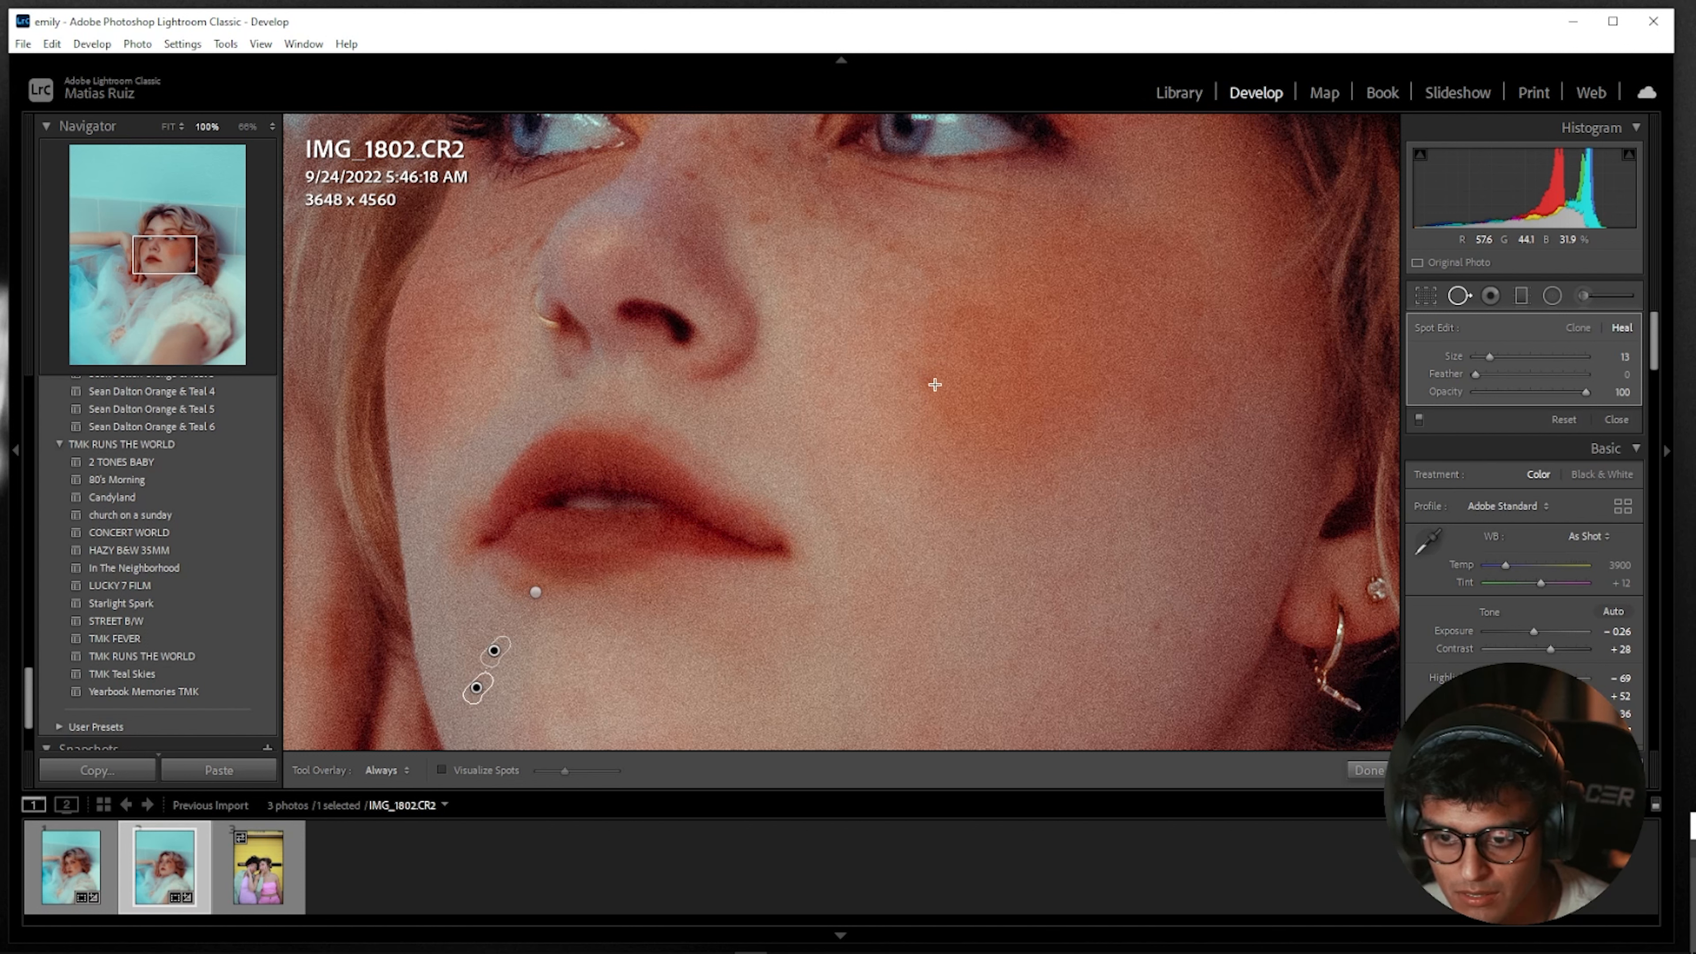
{"action": "left_click_drag", "start_coordinate": [920, 369], "coordinate": [925, 388]}
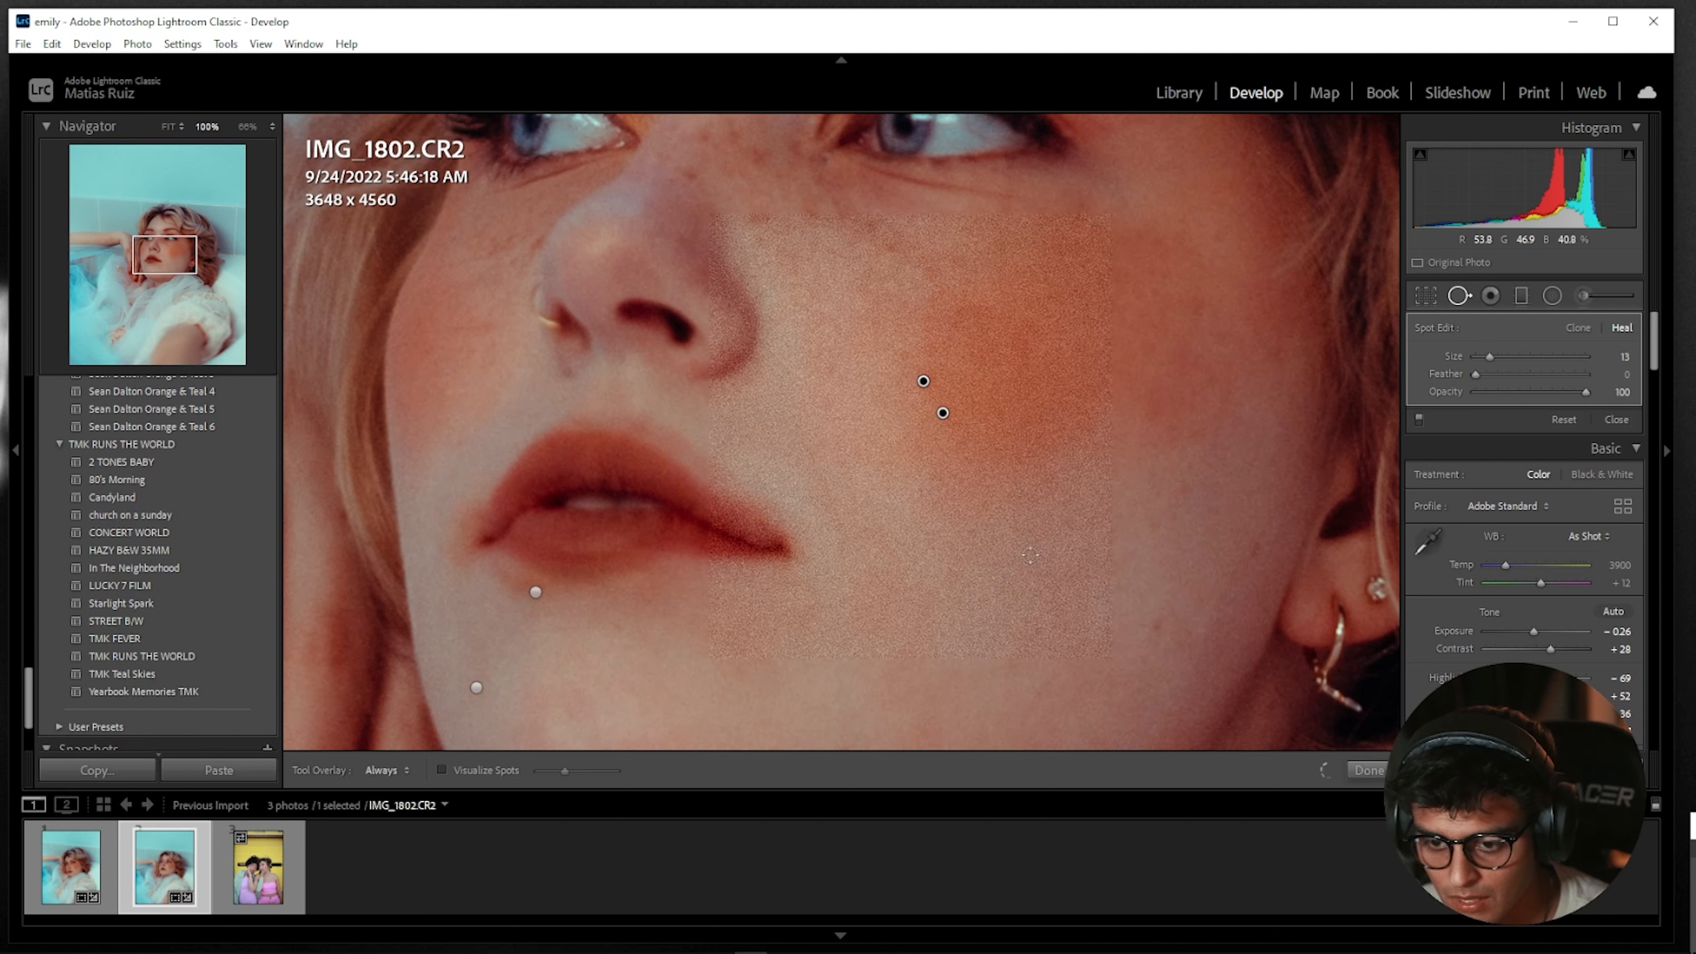
{"action": "left_click_drag", "start_coordinate": [921, 547], "coordinate": [966, 396]}
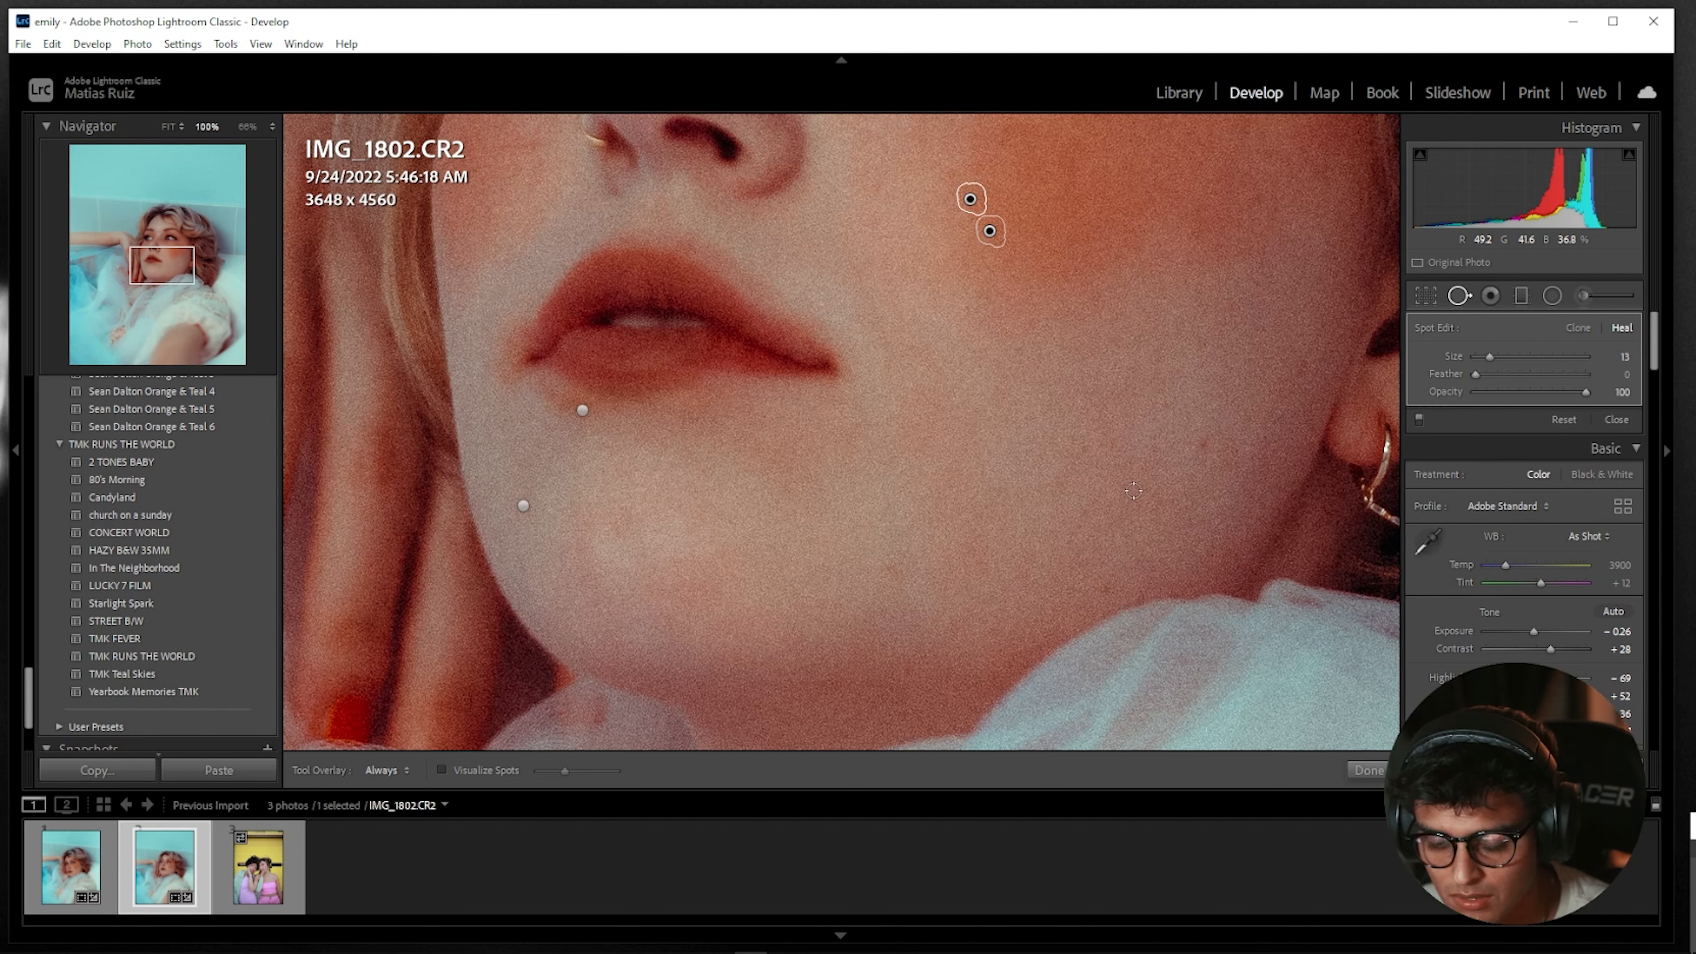
{"action": "key", "text": "q"}
{"action": "left_click", "coordinate": [1031, 387]}
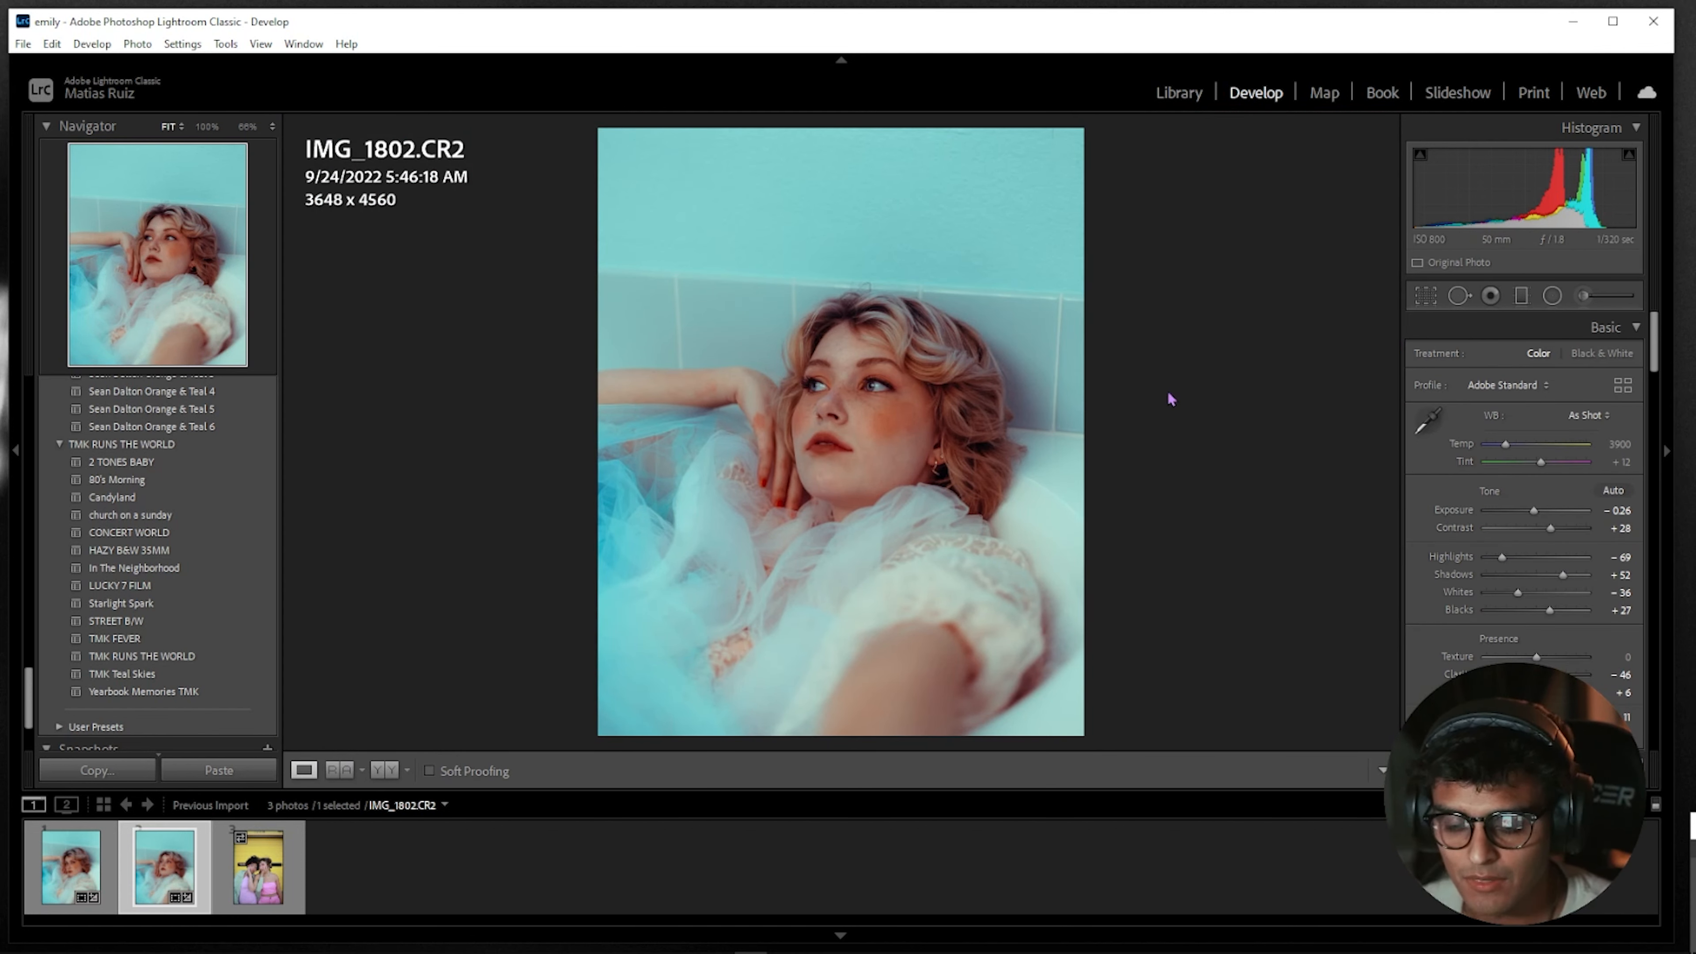
{"action": "key", "text": "Left"}
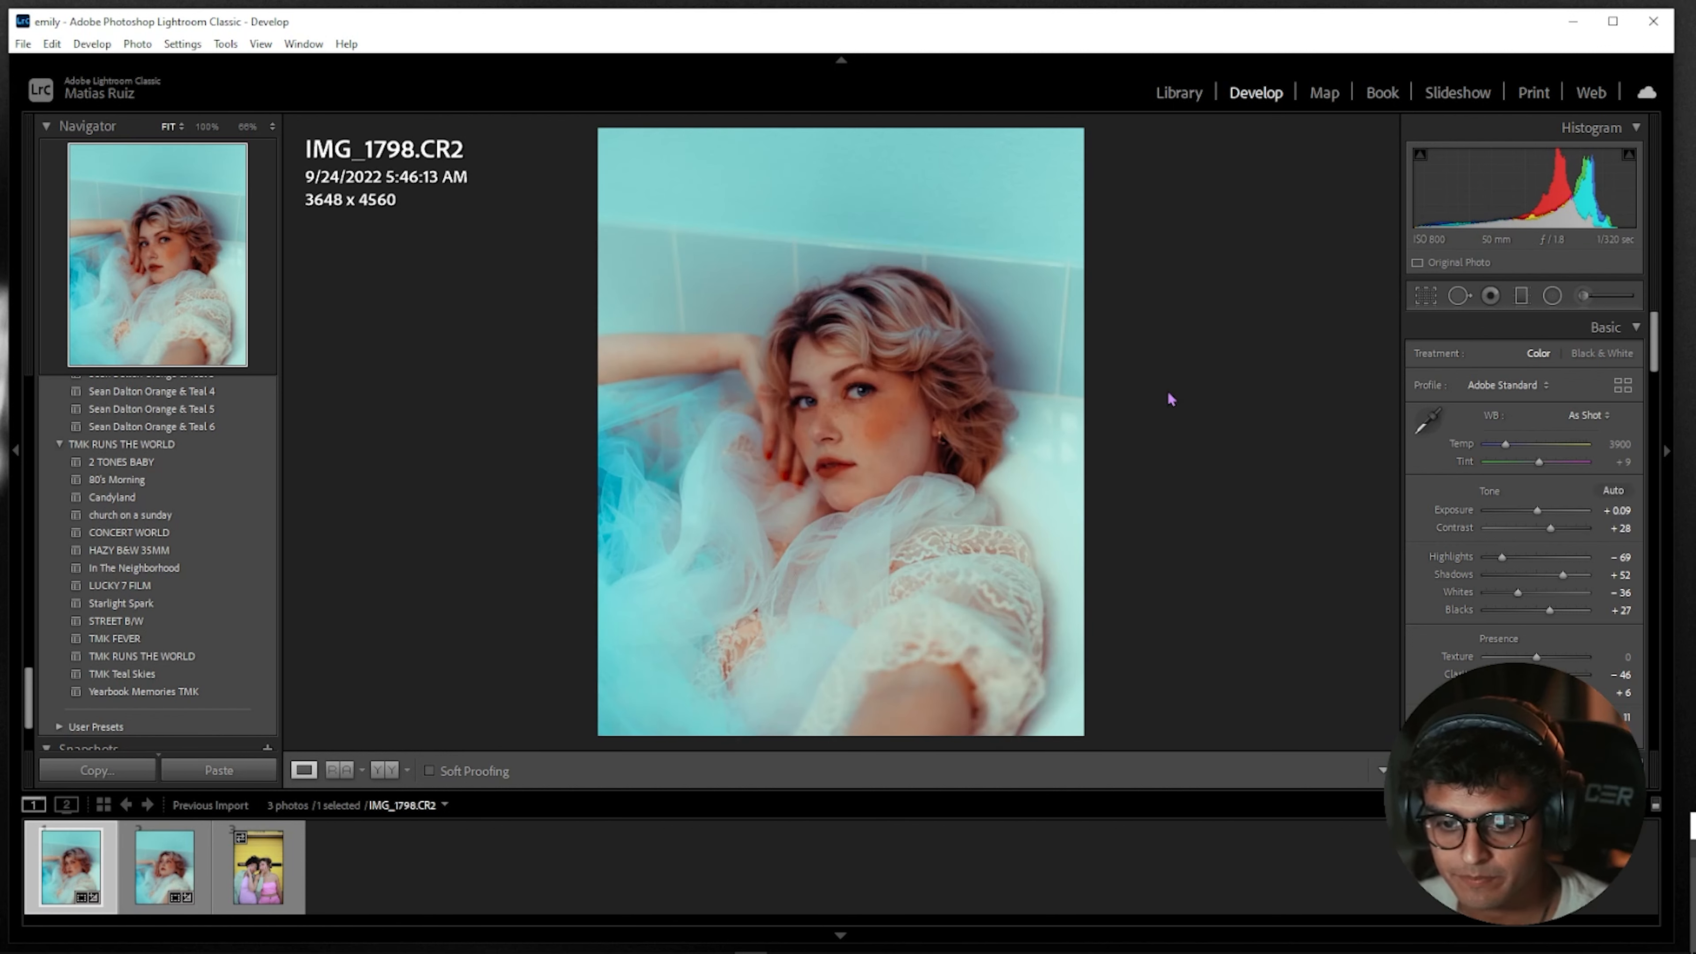
{"action": "key", "text": "Right"}
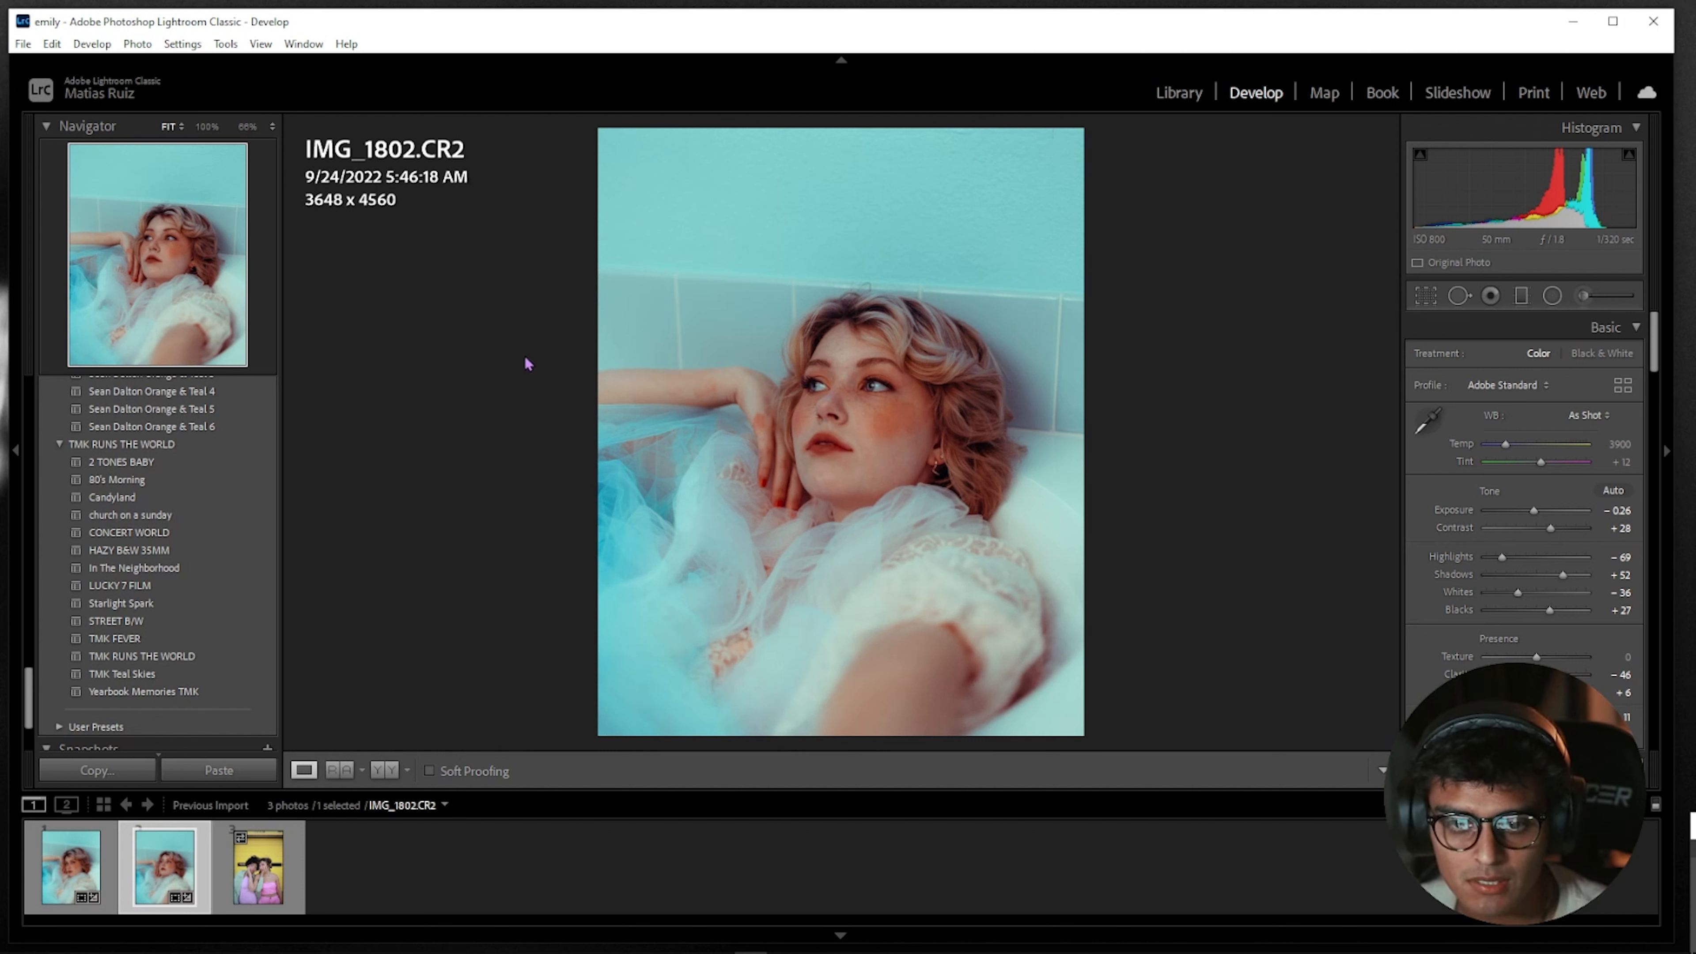
Open the export settings for IMG_1802.CR2 and review the export location and file naming options
{"action": "left_click", "coordinate": [25, 45]}
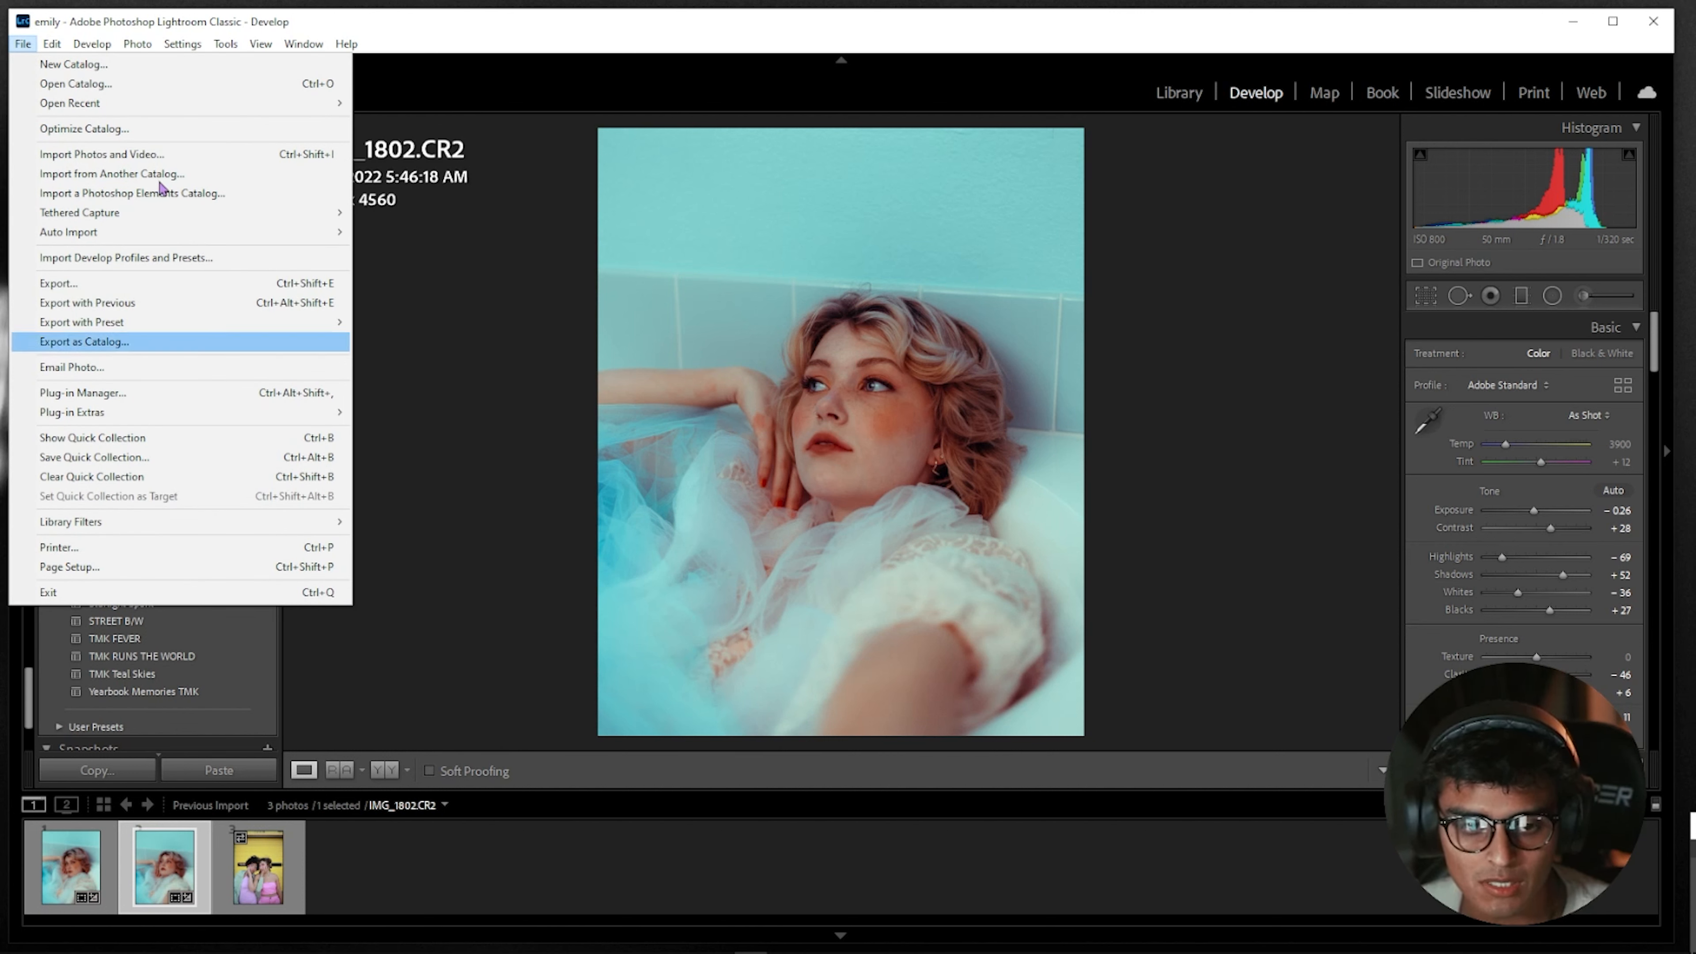
{"action": "left_click", "coordinate": [121, 283]}
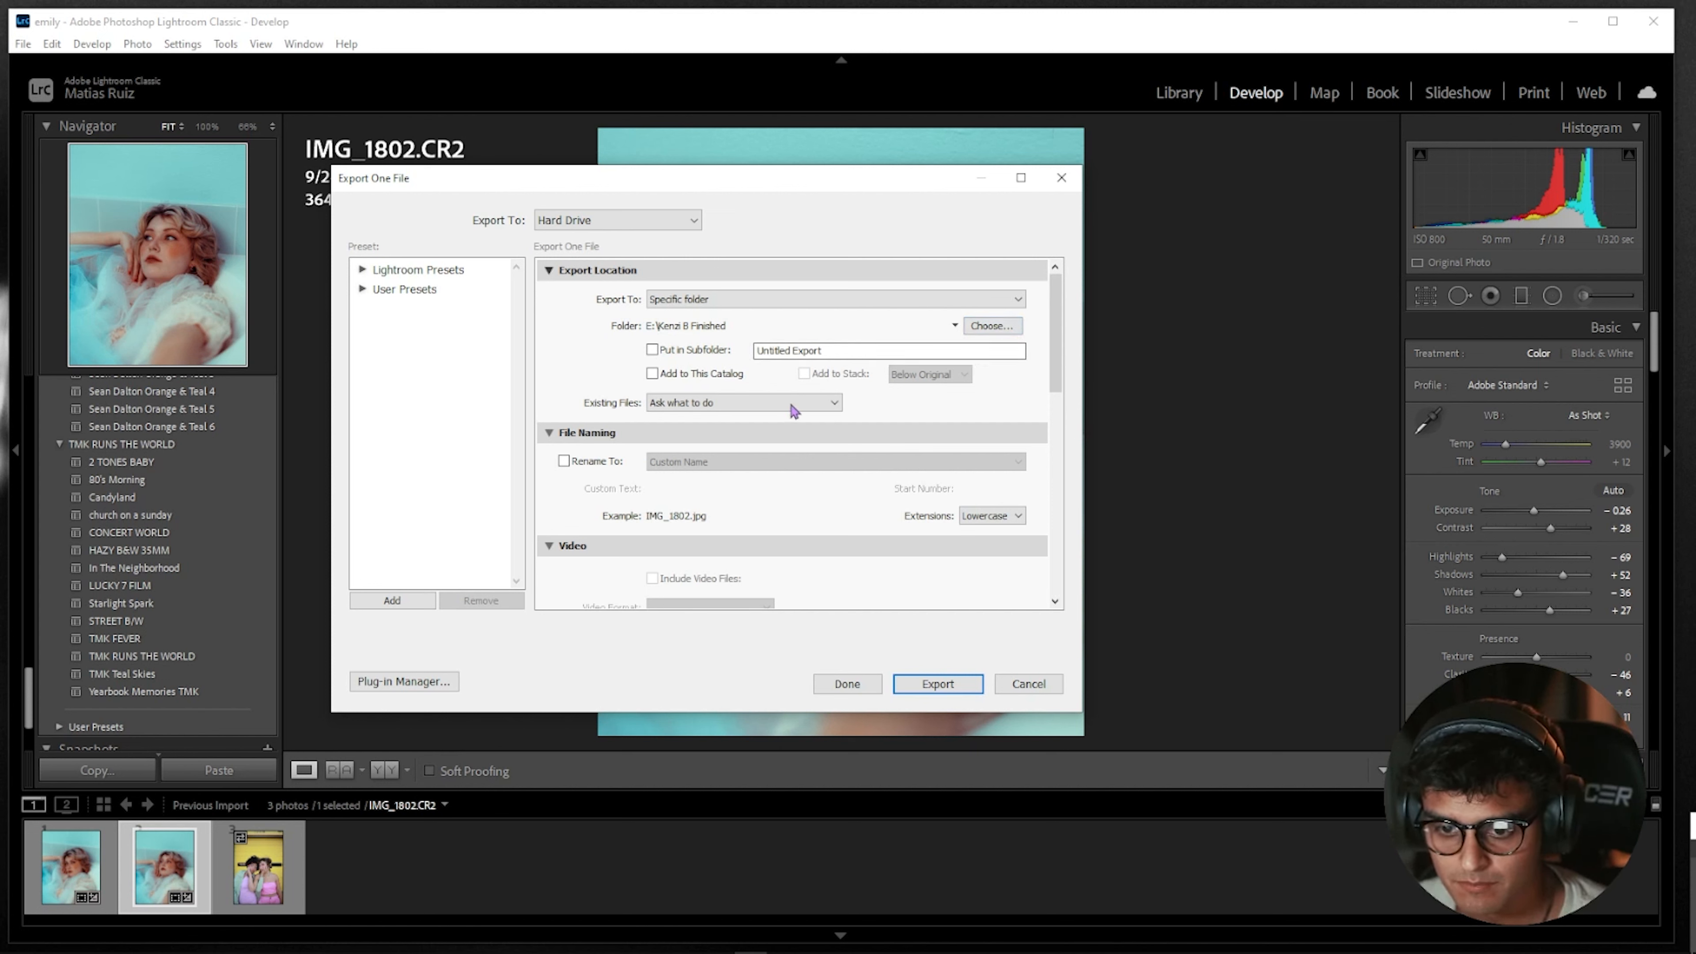
{"action": "scroll", "coordinate": [821, 413], "scroll_direction": "down", "scroll_amount": 5}
{"action": "scroll", "coordinate": [819, 410], "scroll_direction": "up", "scroll_amount": 5}
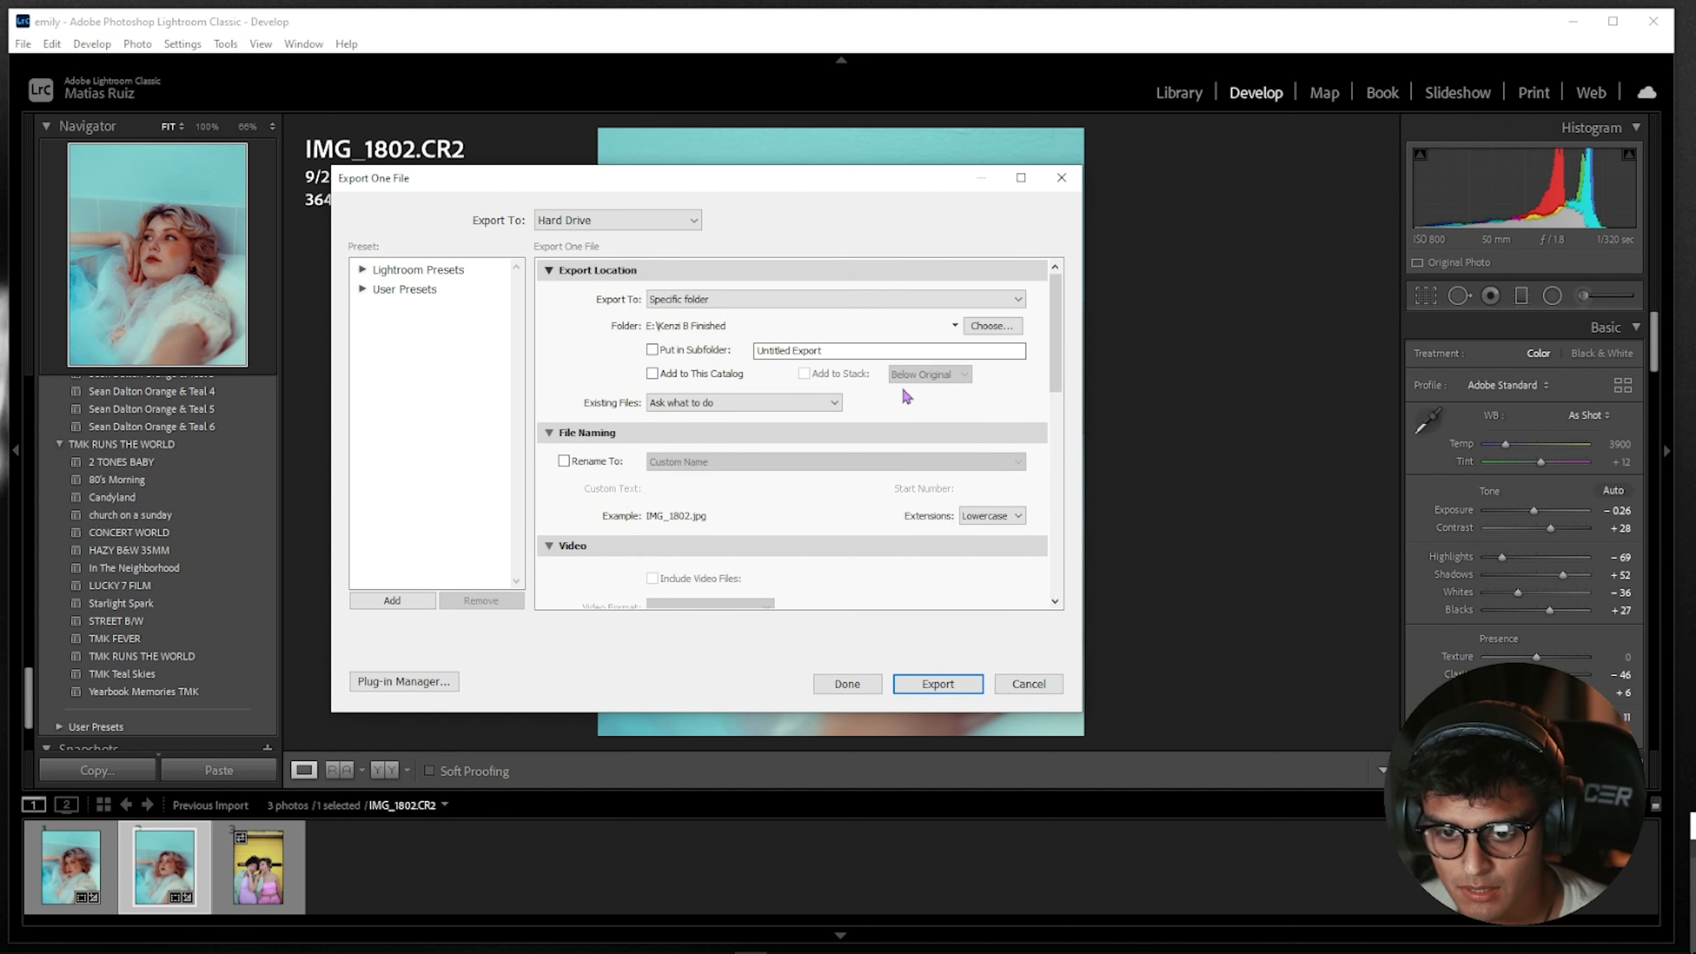
{"action": "left_click_drag", "start_coordinate": [1055, 340], "coordinate": [1053, 379]}
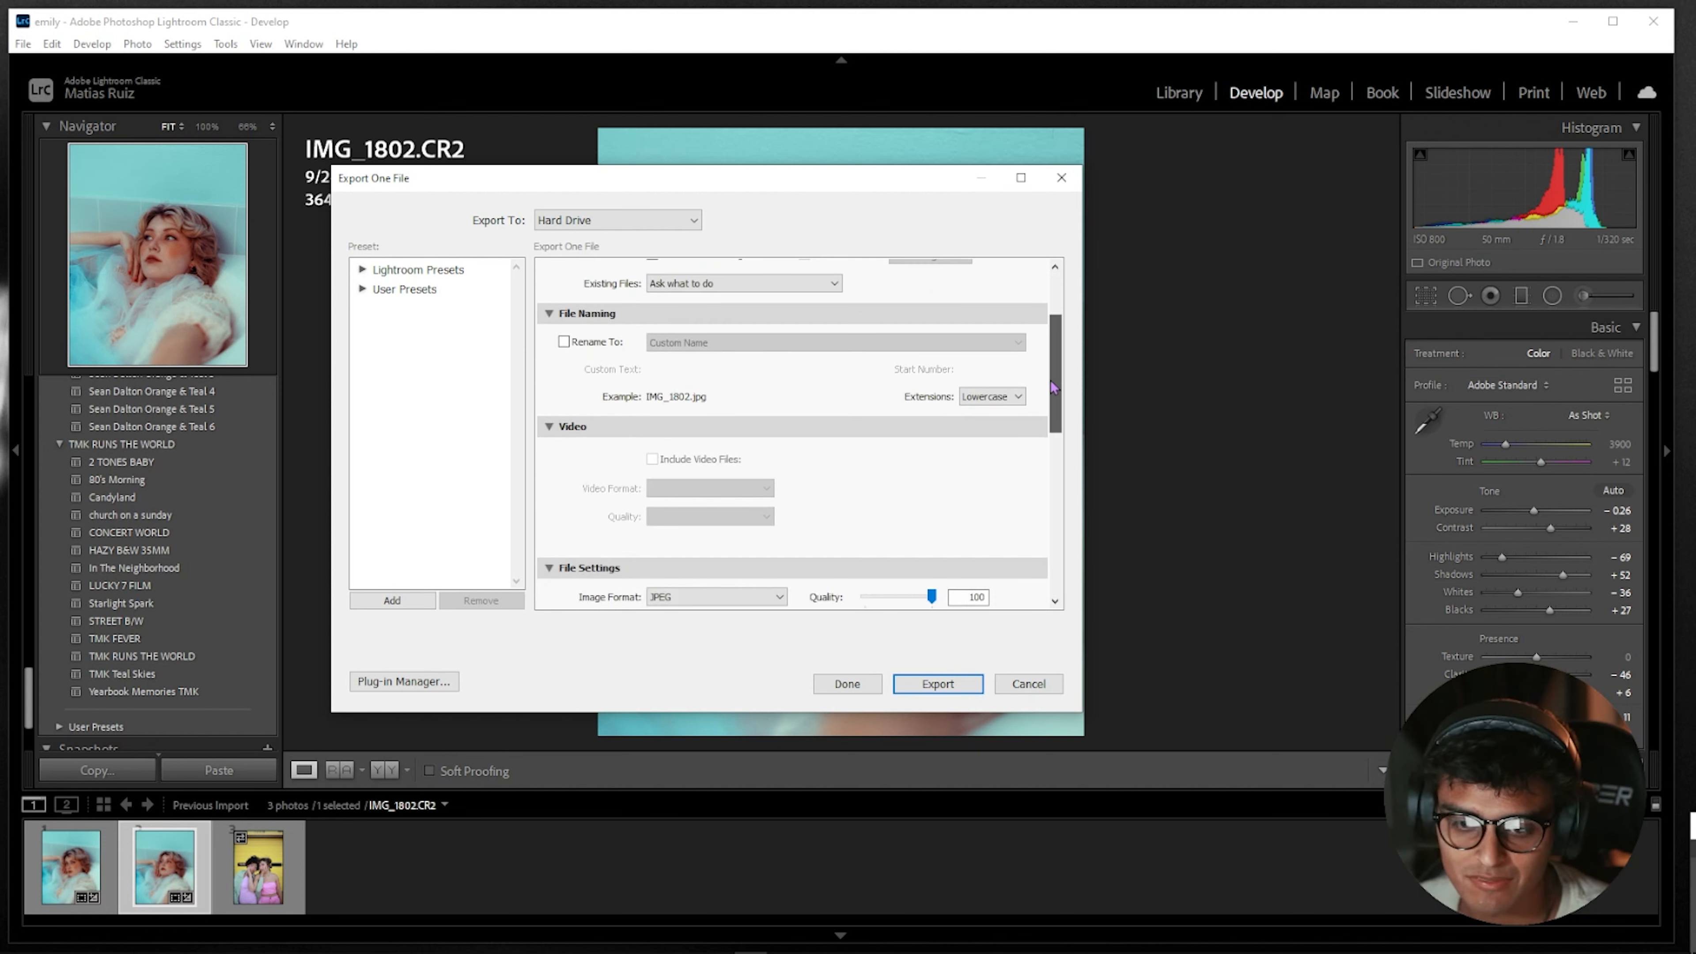
Enable renaming of the exported file with a custom name and enter TMK SHOTS as its custom text
{"action": "left_click", "coordinate": [565, 343]}
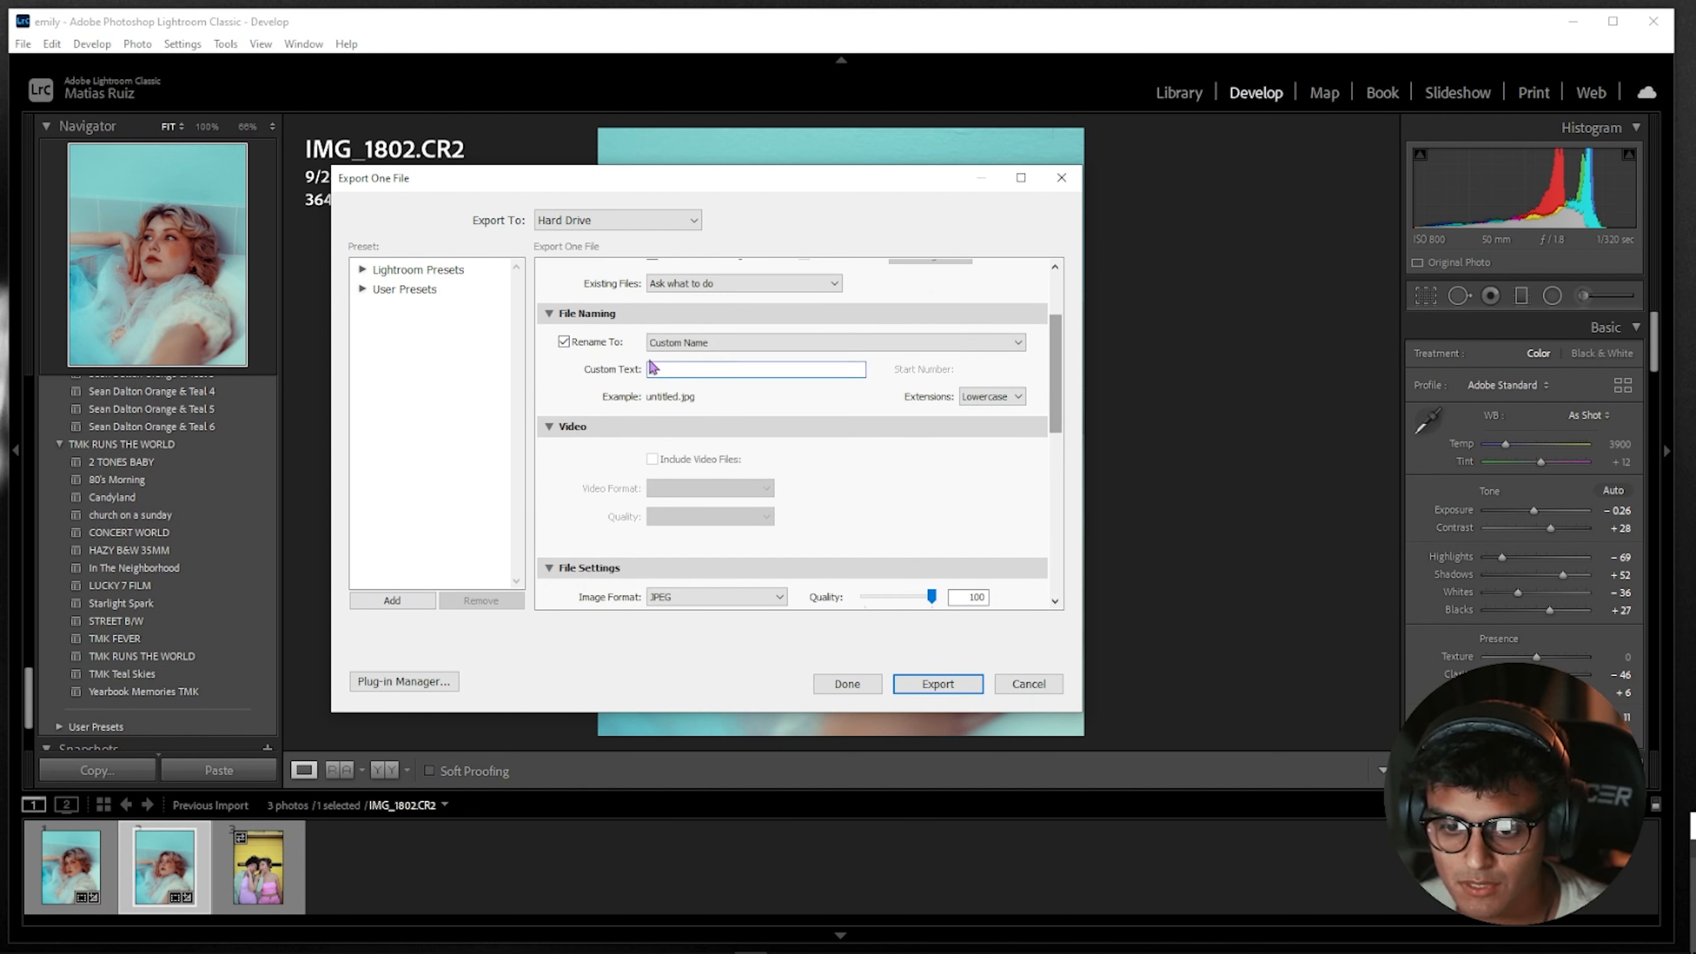
{"action": "type", "text": "TMK"}
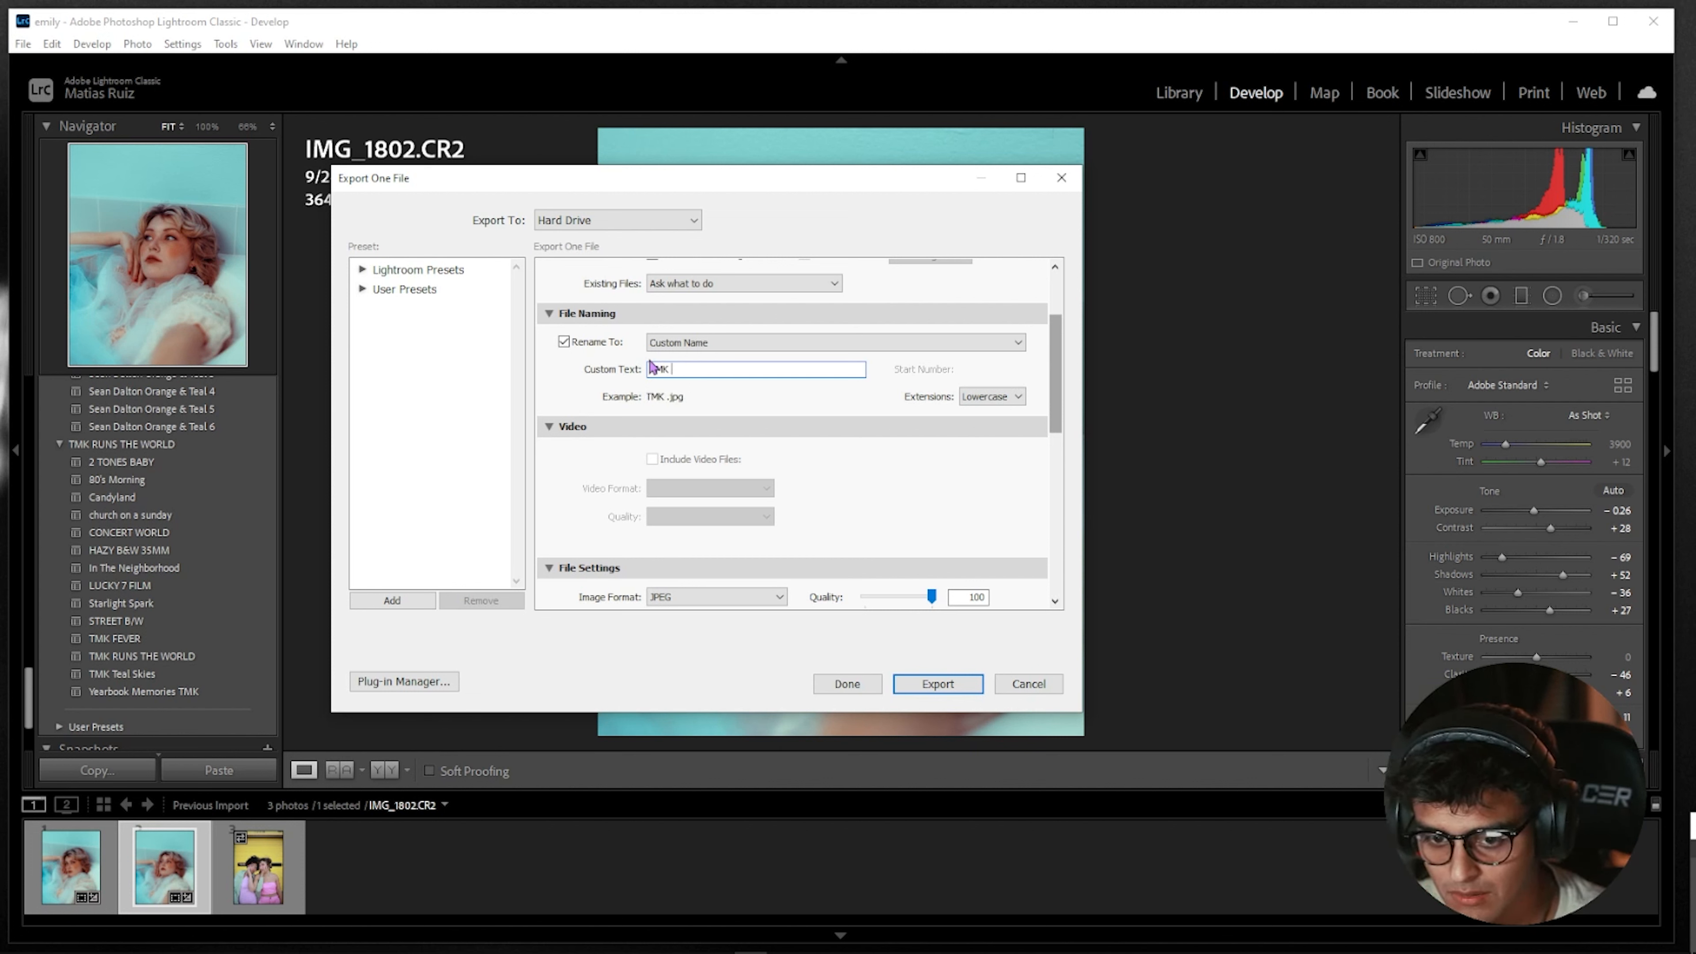
{"action": "key", "text": "BackSpace"}
{"action": "key", "text": "BackSpace"}
{"action": "key", "text": "BackSpace"}
{"action": "key", "text": "BackSpace"}
{"action": "key", "text": "ctrl+z"}
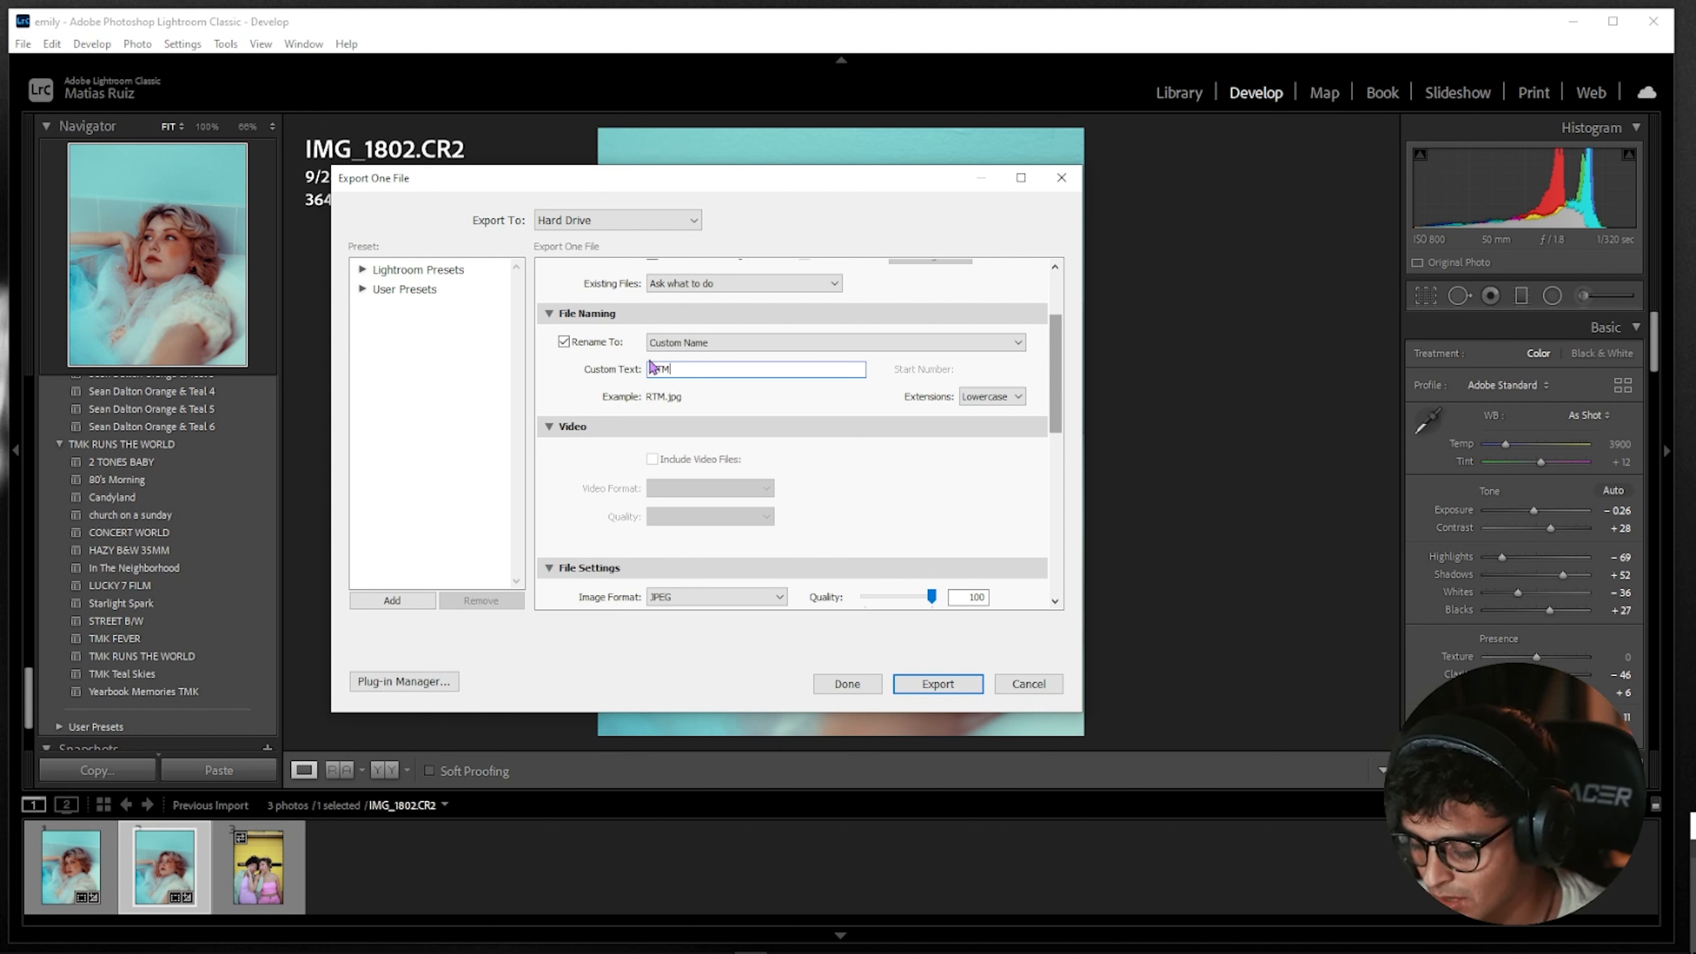
{"action": "key", "text": "BackSpace"}
{"action": "key", "text": "BackSpace"}
{"action": "key", "text": "BackSpace"}
{"action": "key", "text": "BackSpace"}
{"action": "type", "text": "TMK SH"}
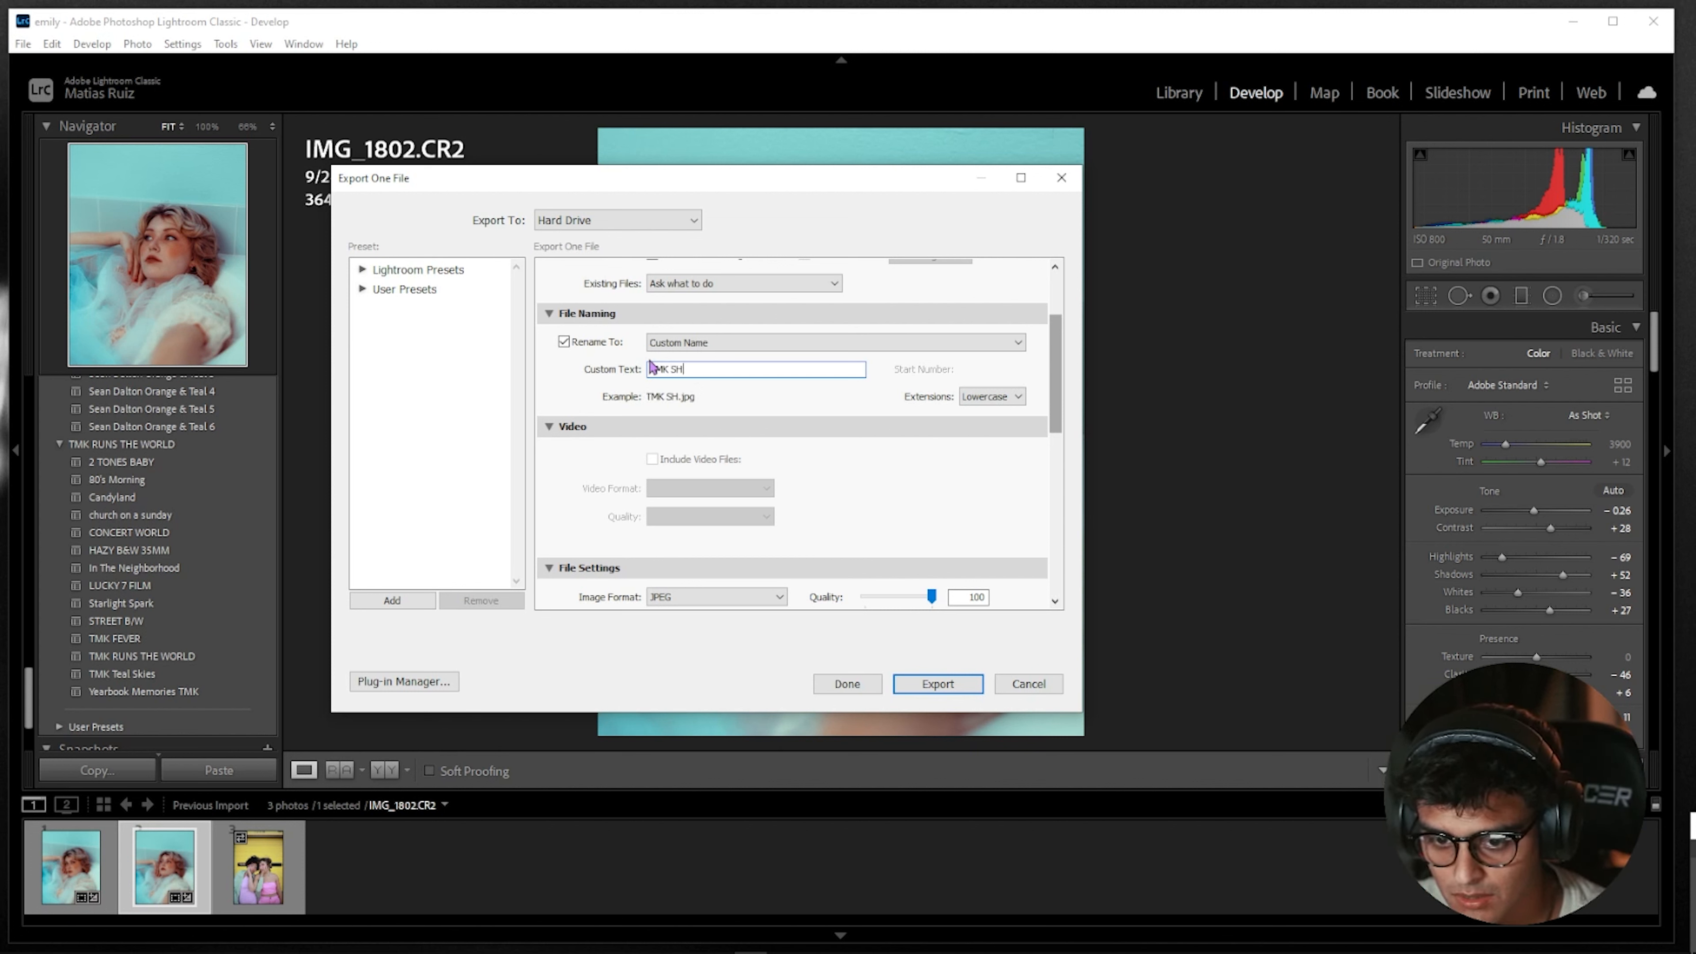
{"action": "type", "text": "OTS"}
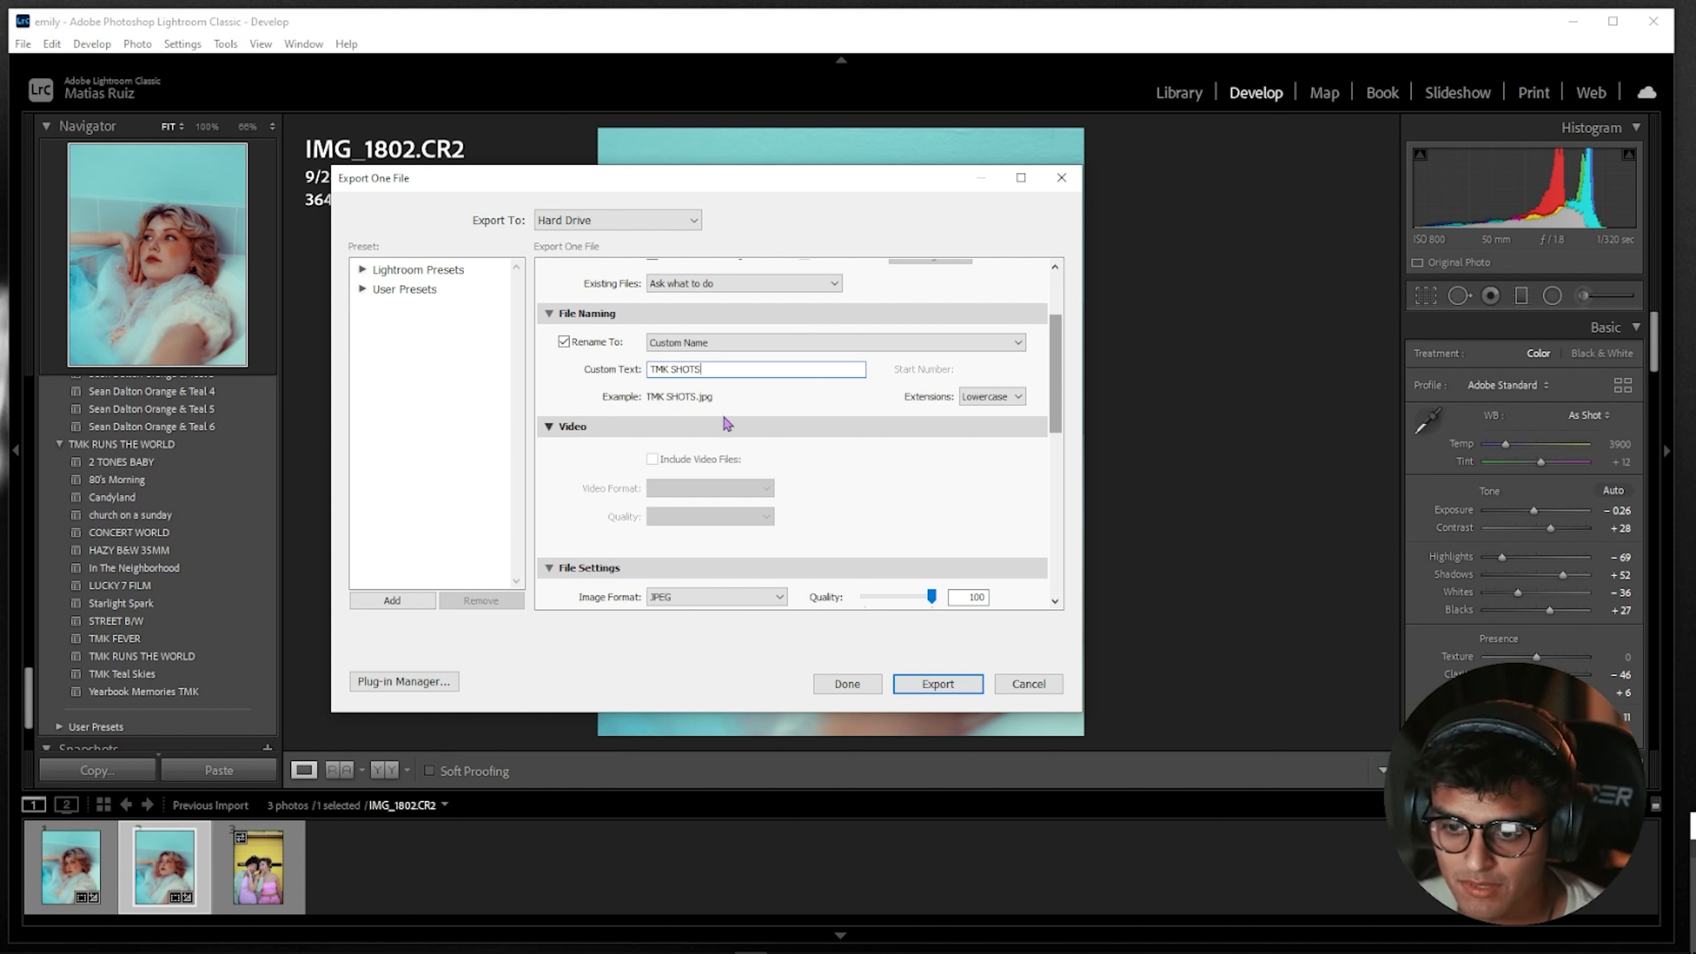
Delete the end of the custom text and turn off renaming for the exported file
{"action": "double_click", "coordinate": [712, 369]}
{"action": "left_click", "coordinate": [712, 369]}
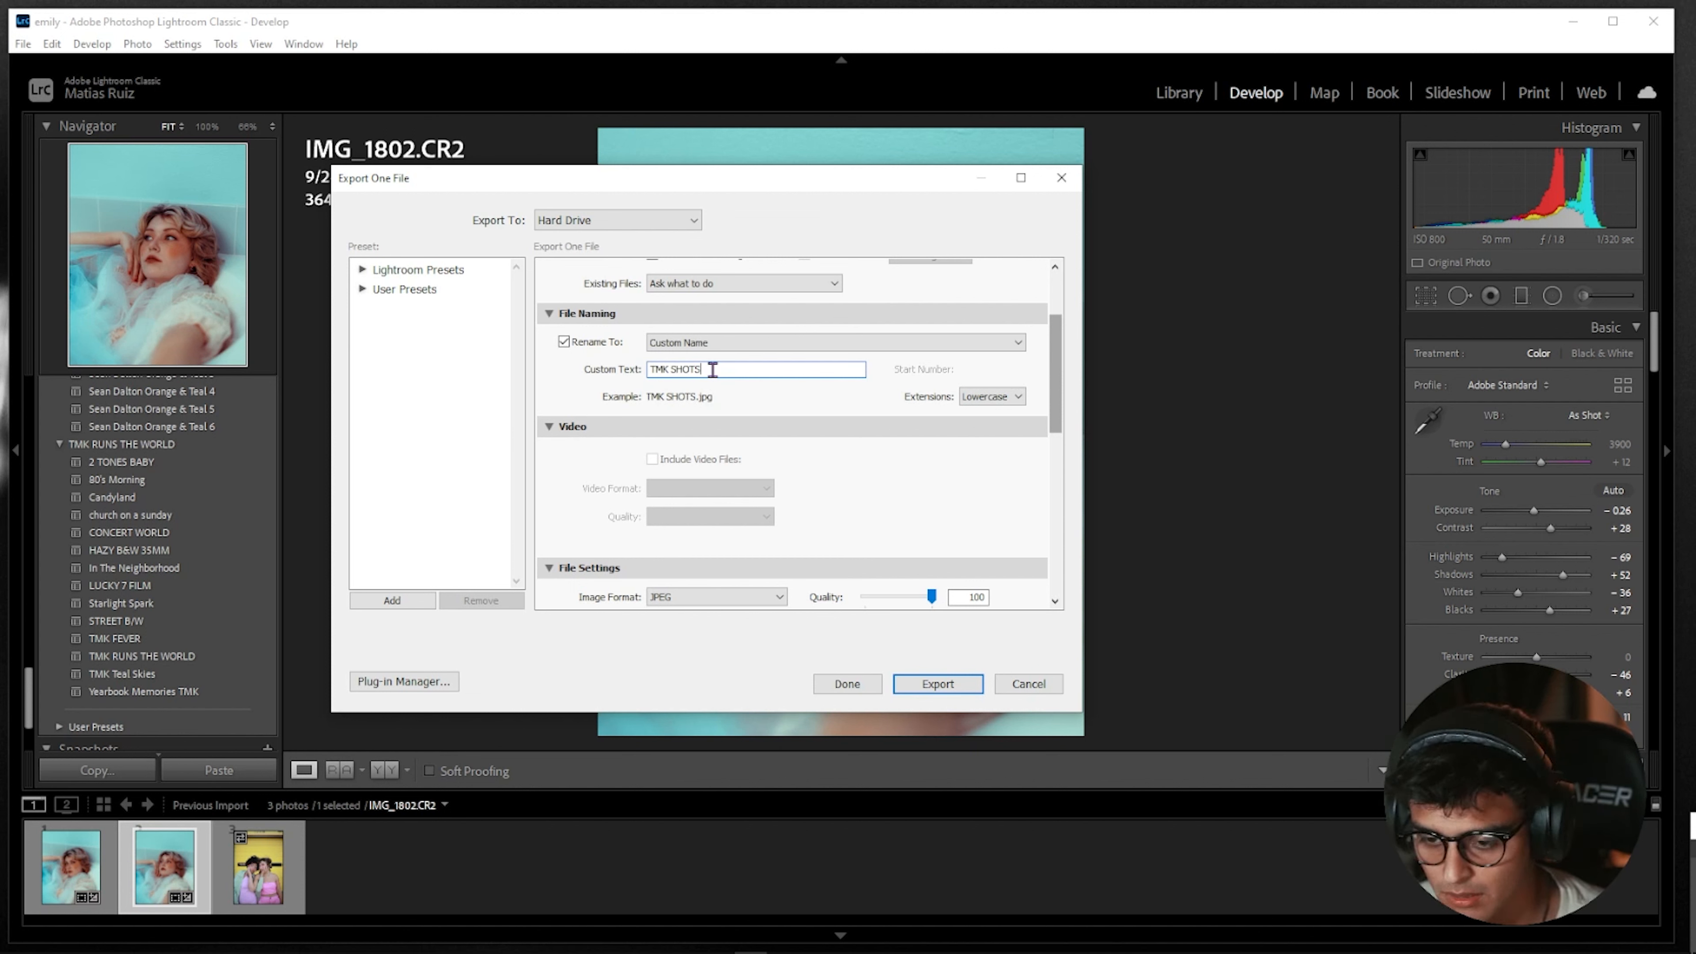
{"action": "double_click", "coordinate": [712, 369]}
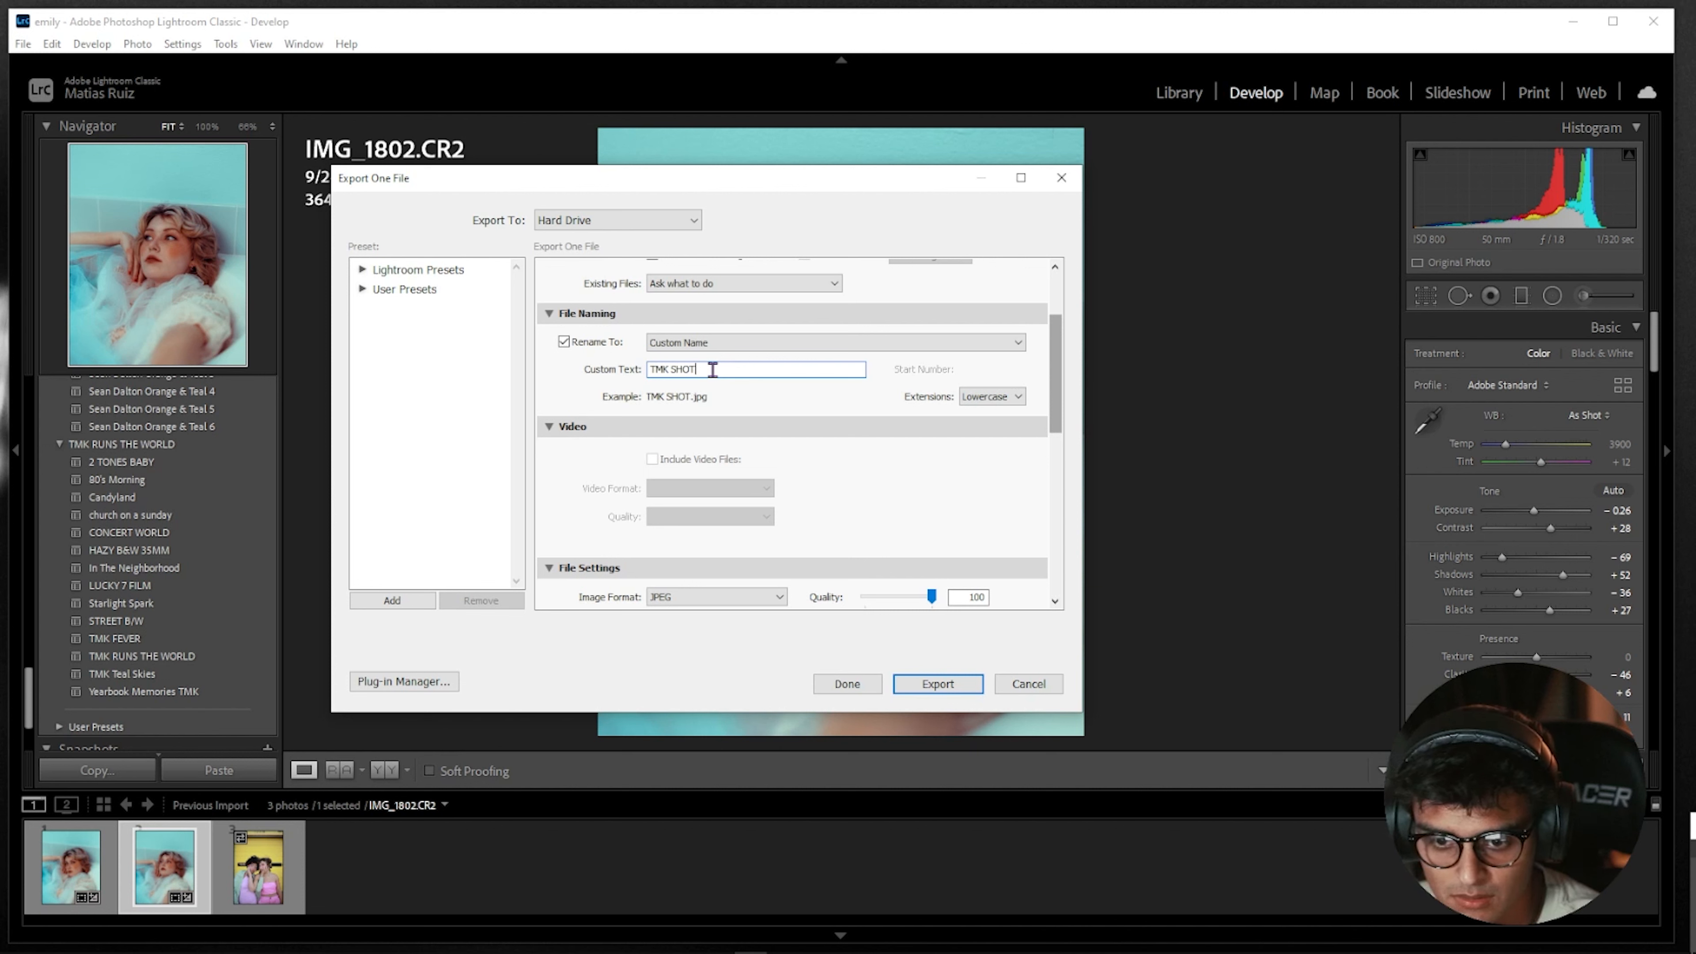
{"action": "key", "text": "BackSpace"}
{"action": "left_click", "coordinate": [564, 341]}
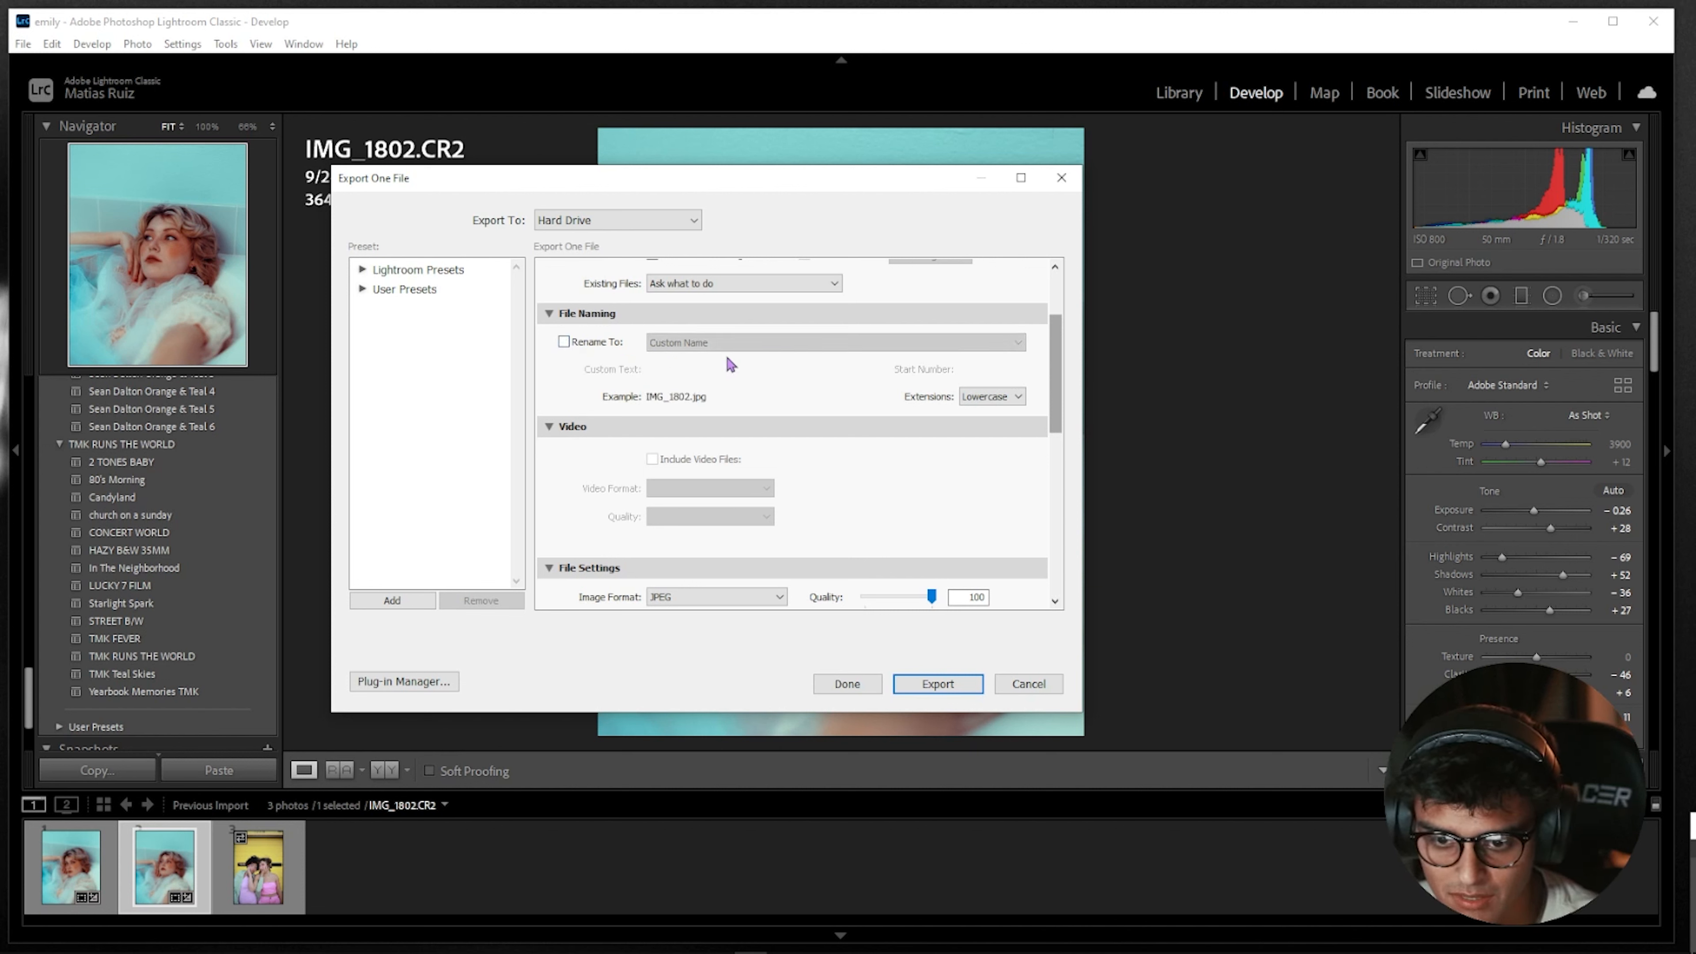
Review the export's file settings, image sizing, sharpening, metadata and watermark options, and close the dialog without exporting
{"action": "scroll", "coordinate": [779, 409], "scroll_direction": "down", "scroll_amount": 5}
{"action": "scroll", "coordinate": [868, 400], "scroll_direction": "up", "scroll_amount": 10}
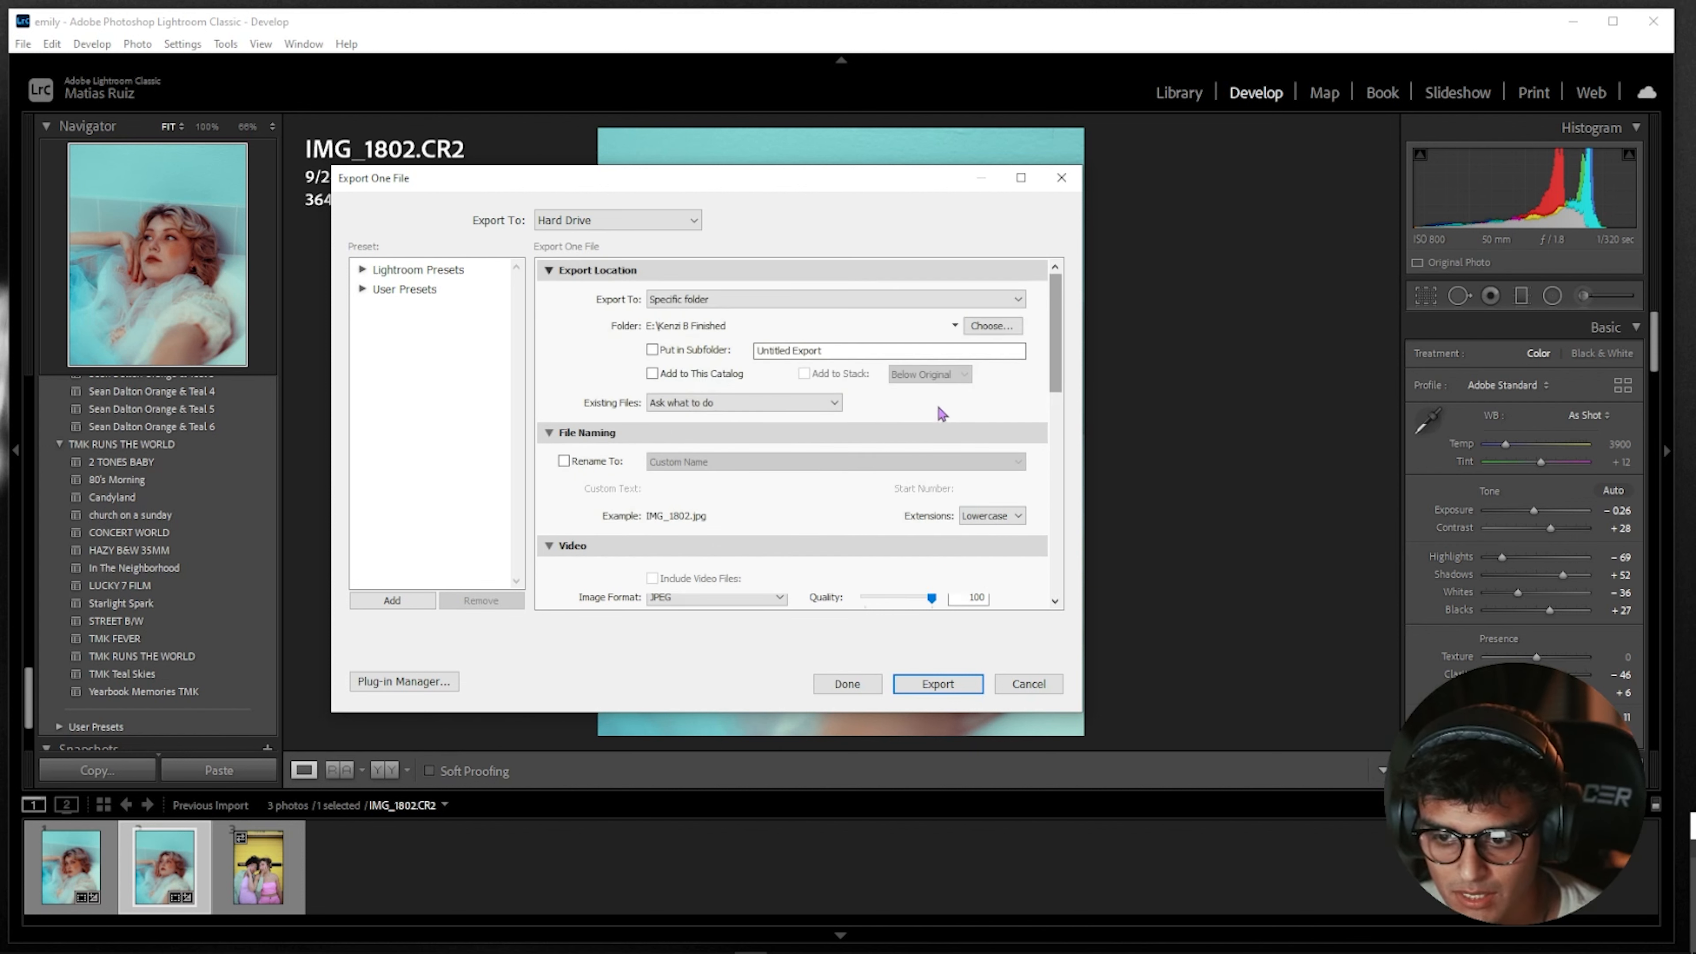
{"action": "left_click_drag", "start_coordinate": [1055, 361], "coordinate": [1048, 474]}
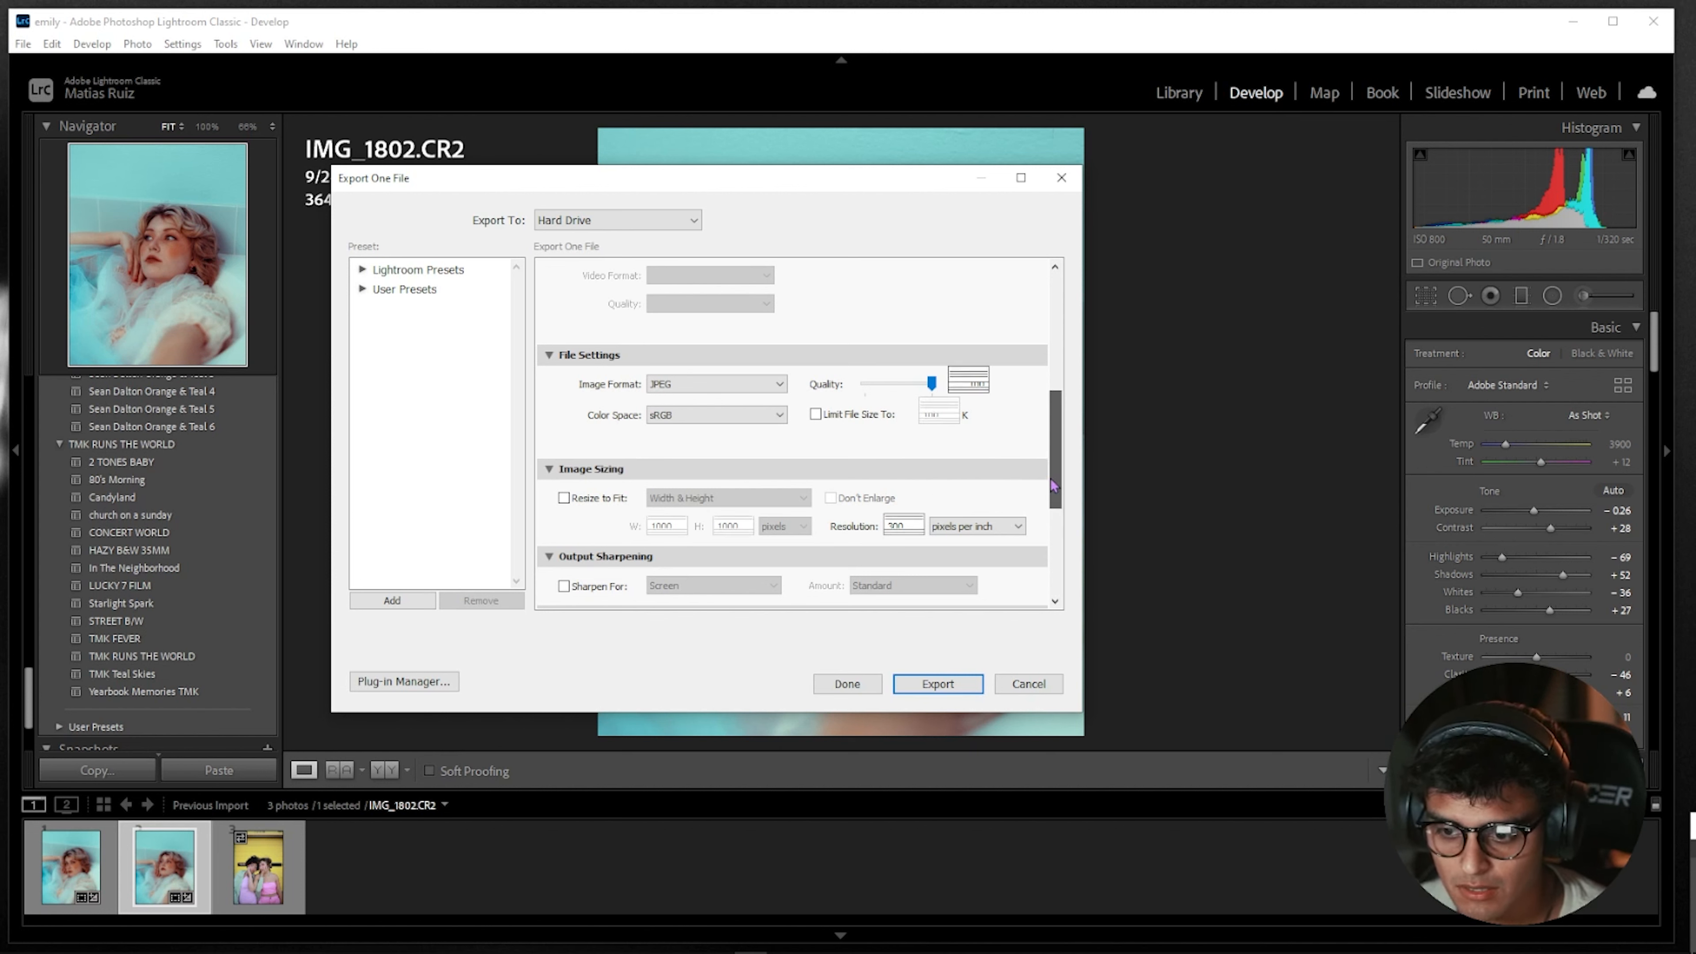
{"action": "scroll", "coordinate": [1050, 484], "scroll_direction": "down", "scroll_amount": 2}
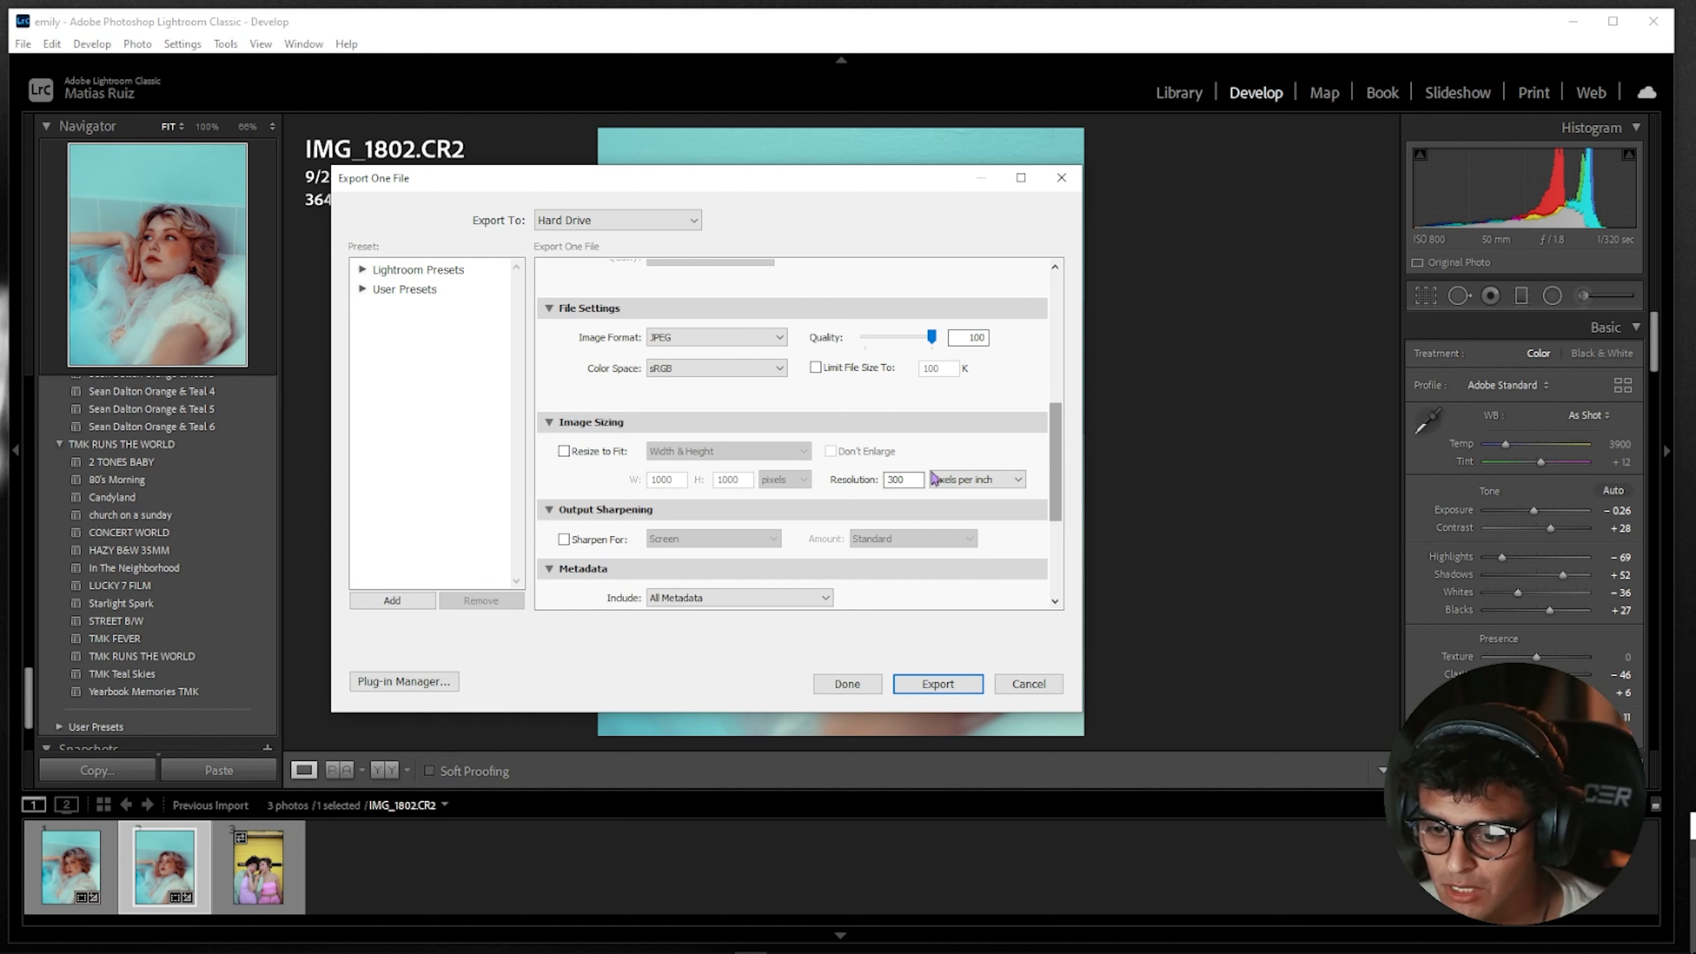
{"action": "scroll", "coordinate": [1062, 481], "scroll_direction": "down", "scroll_amount": 2}
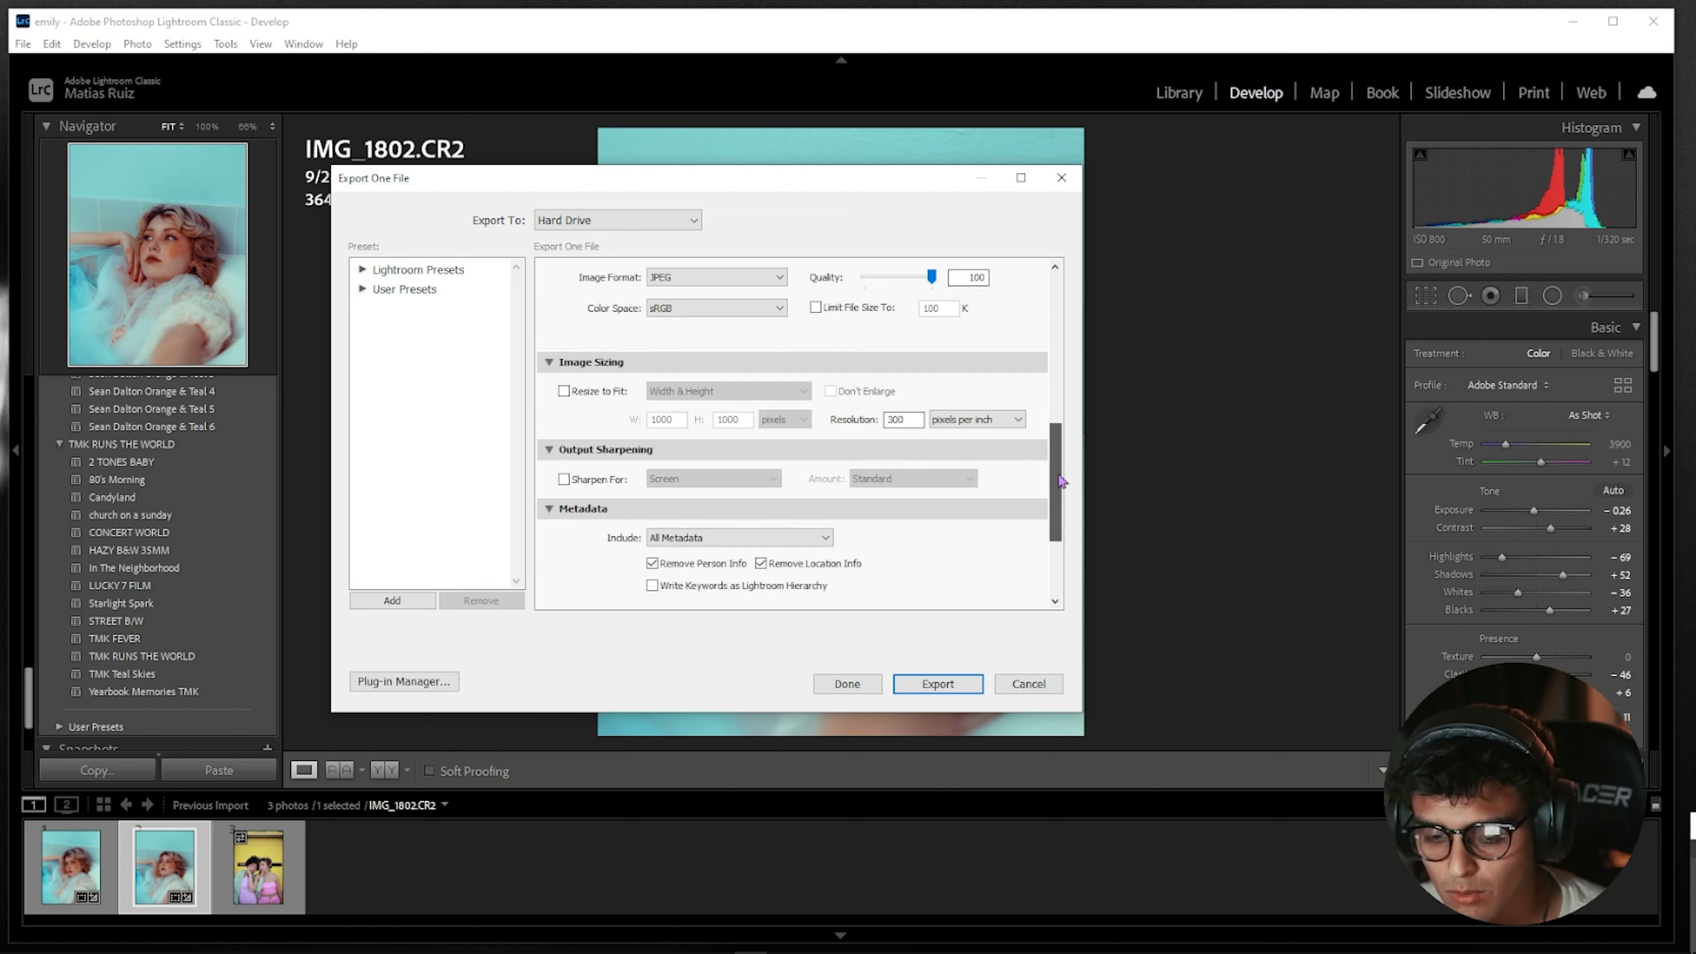
{"action": "left_click_drag", "start_coordinate": [1062, 481], "coordinate": [1059, 536]}
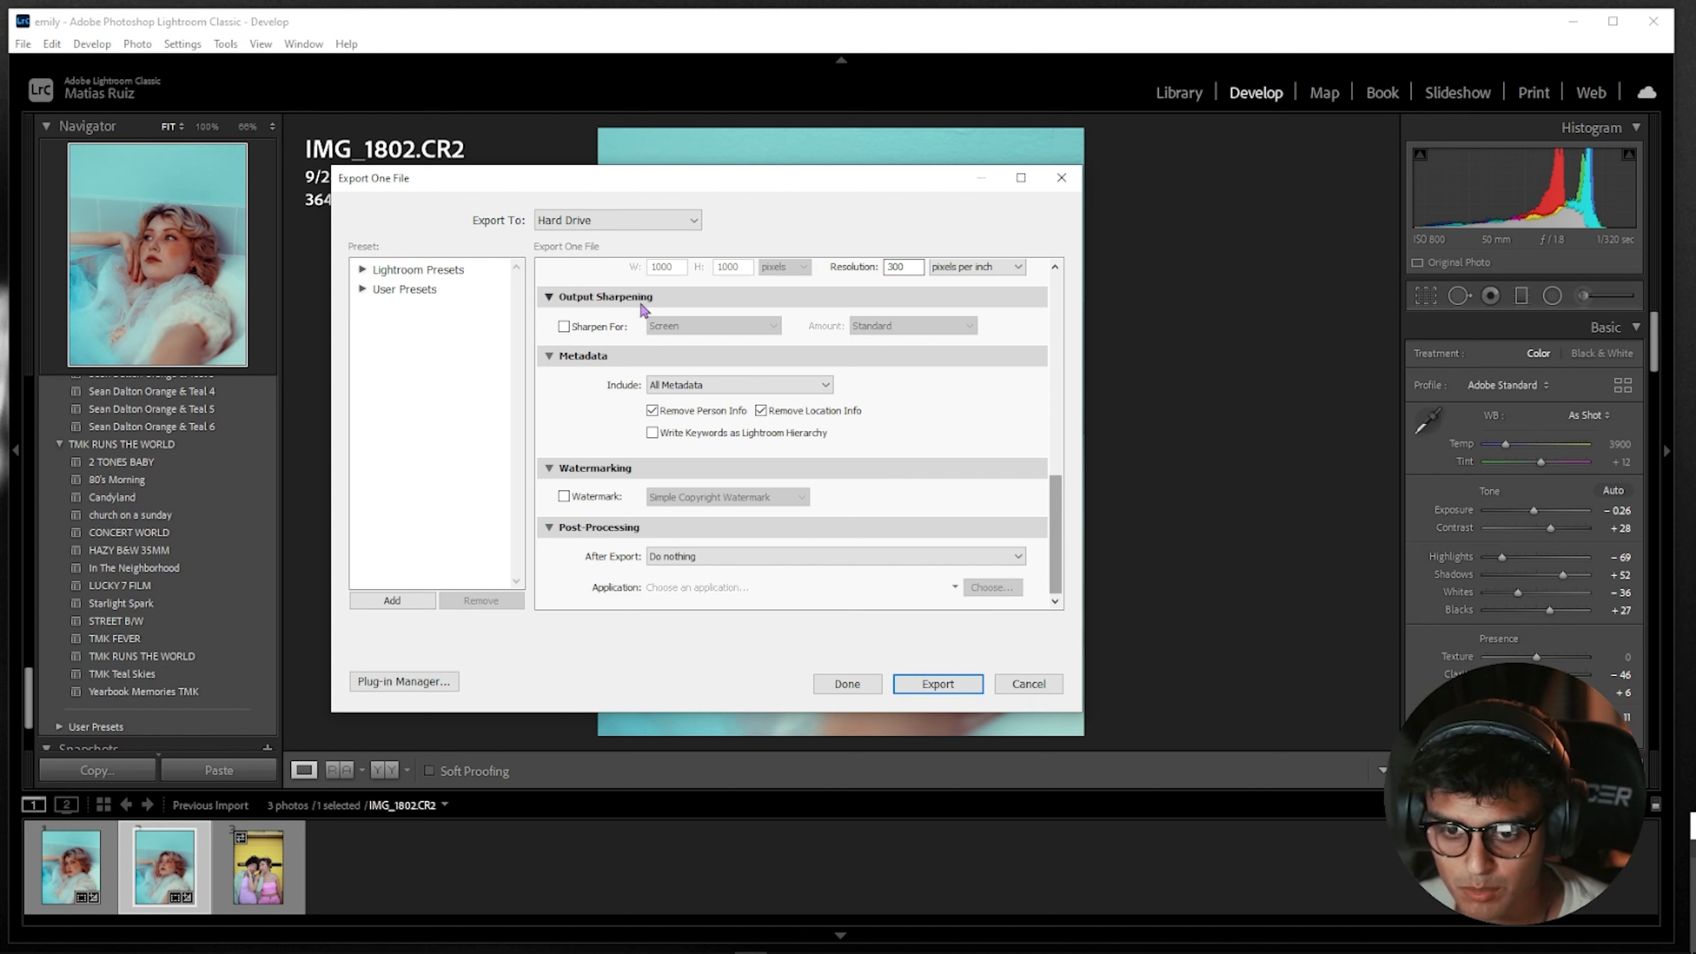
{"action": "left_click_drag", "start_coordinate": [1063, 521], "coordinate": [1065, 363]}
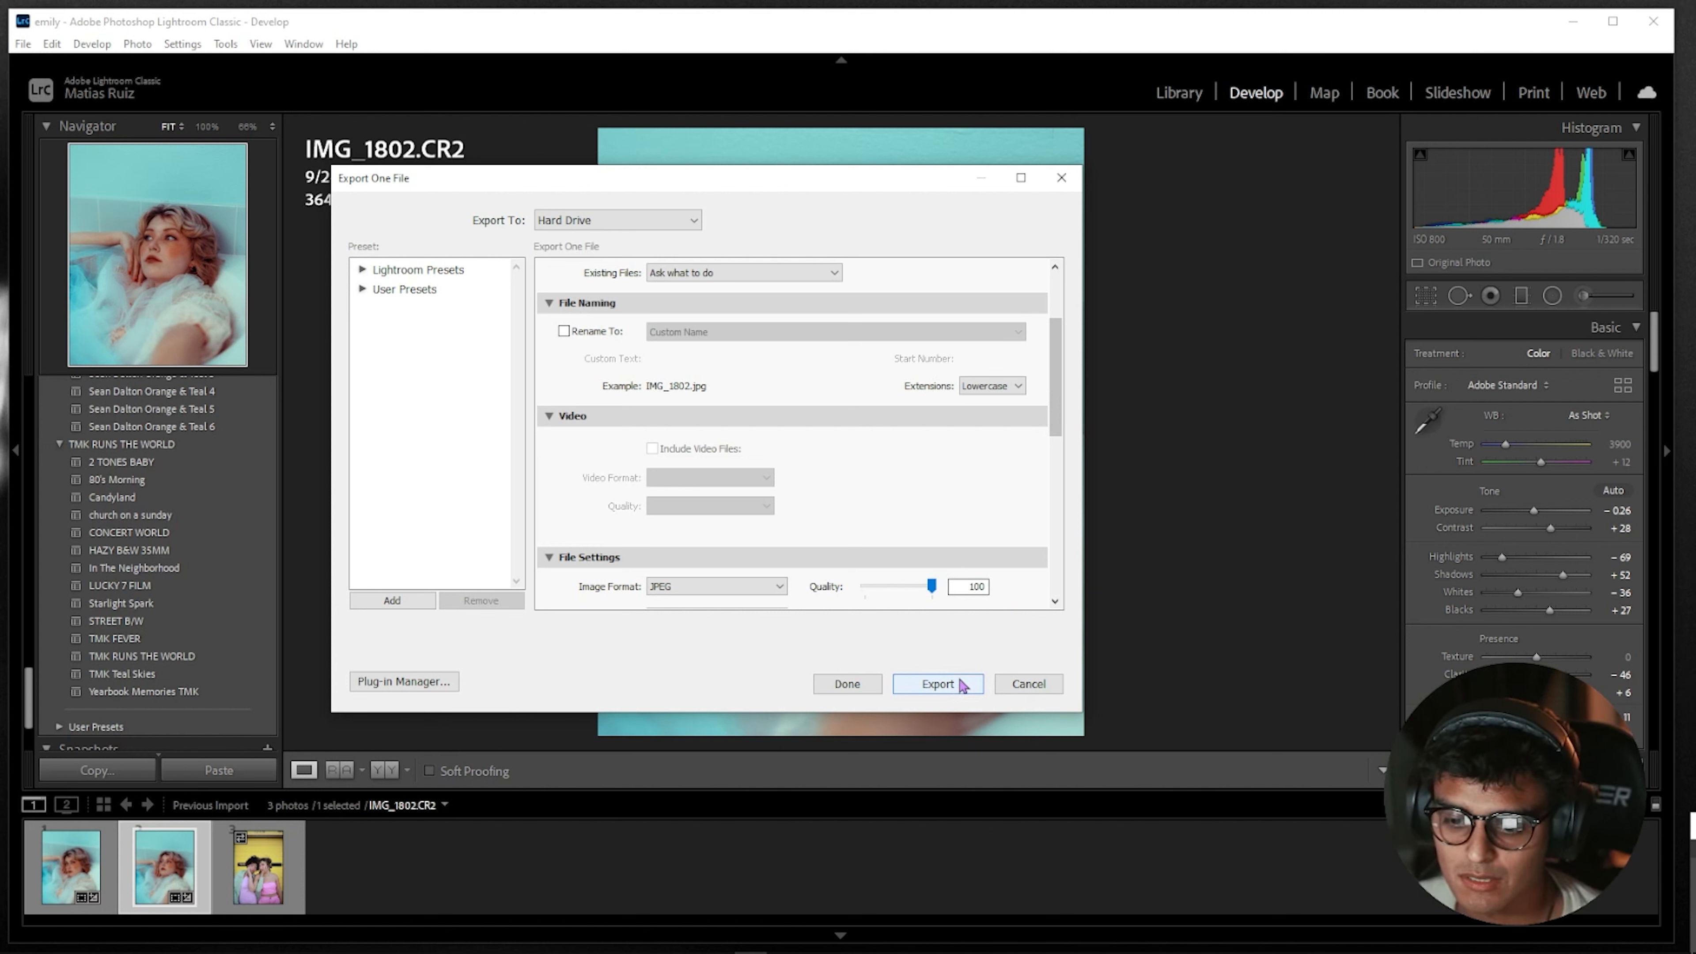
{"action": "scroll", "coordinate": [1062, 461], "scroll_direction": "up", "scroll_amount": 3}
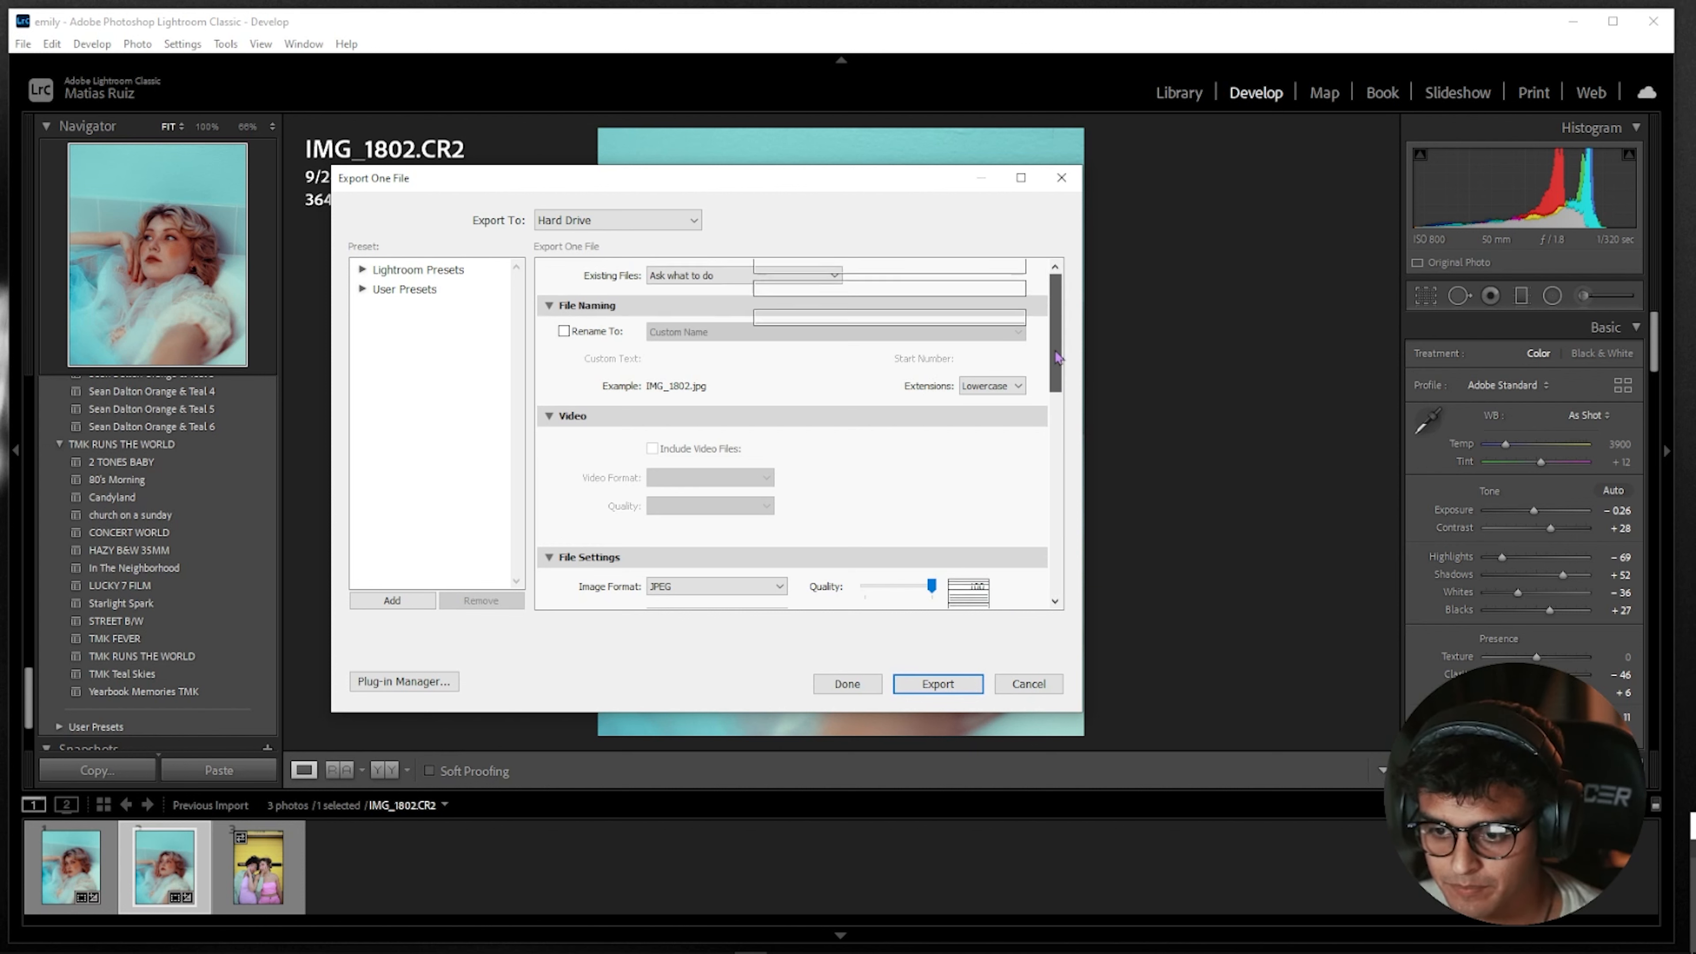
{"action": "left_click", "coordinate": [1015, 688]}
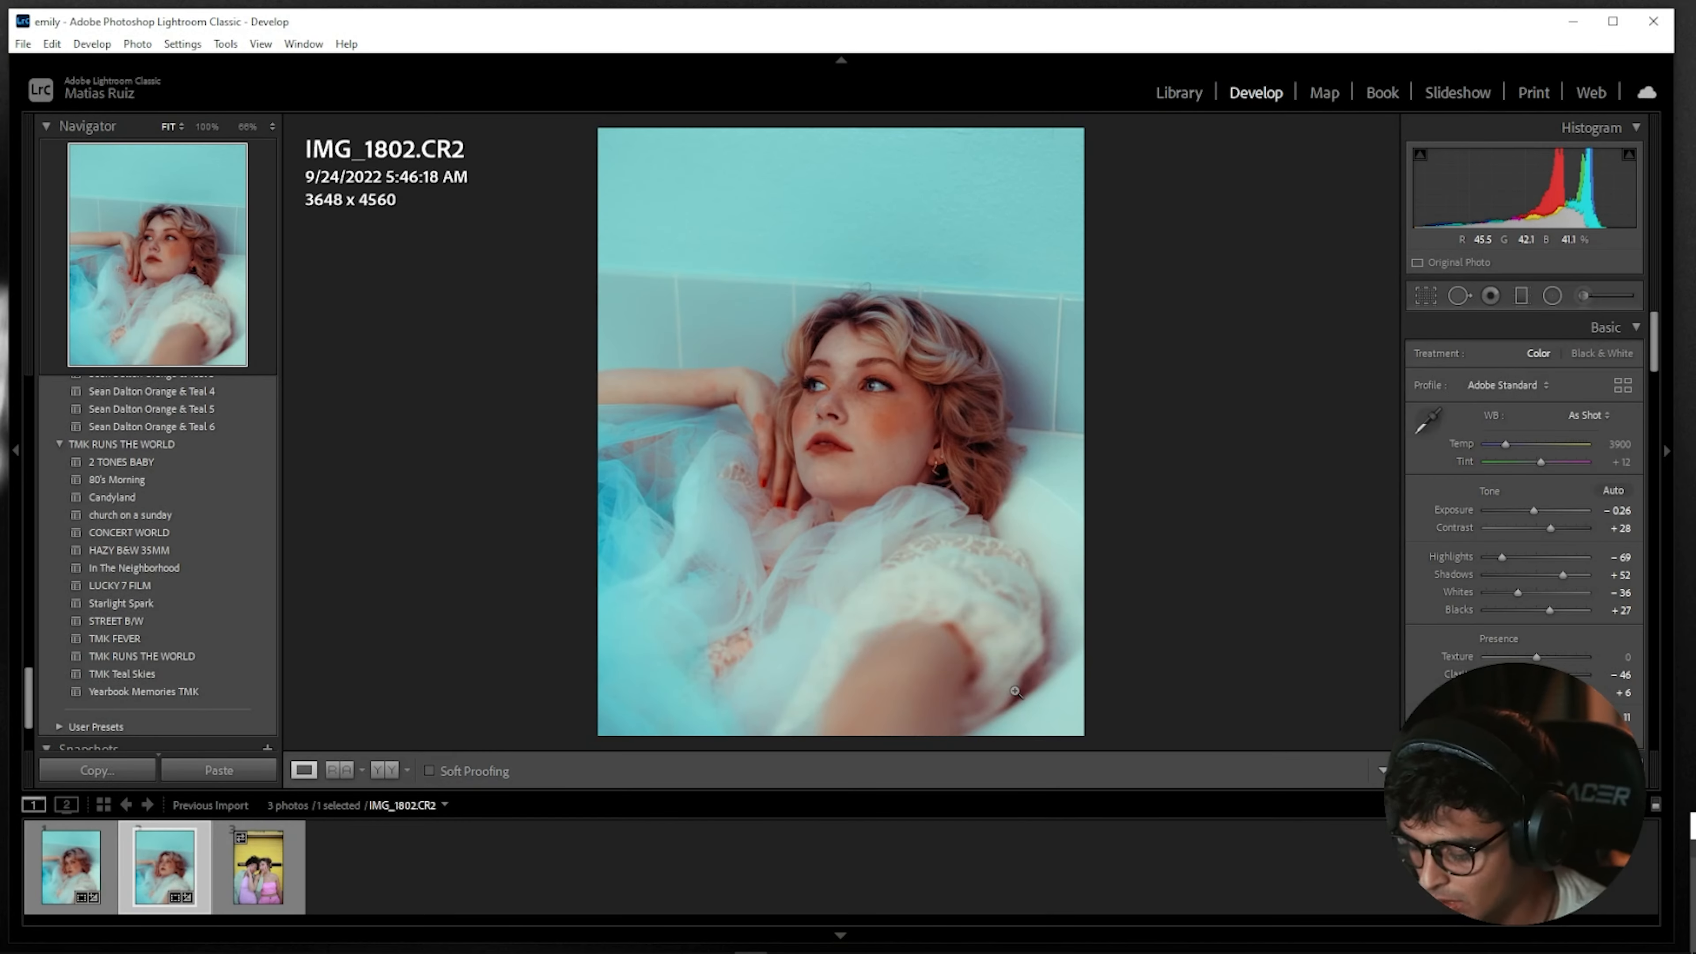
View the finished bathtub portrait with the interface blacked out in Lights Out mode and restore the normal display
{"action": "key", "text": "l"}
{"action": "key", "text": "l"}
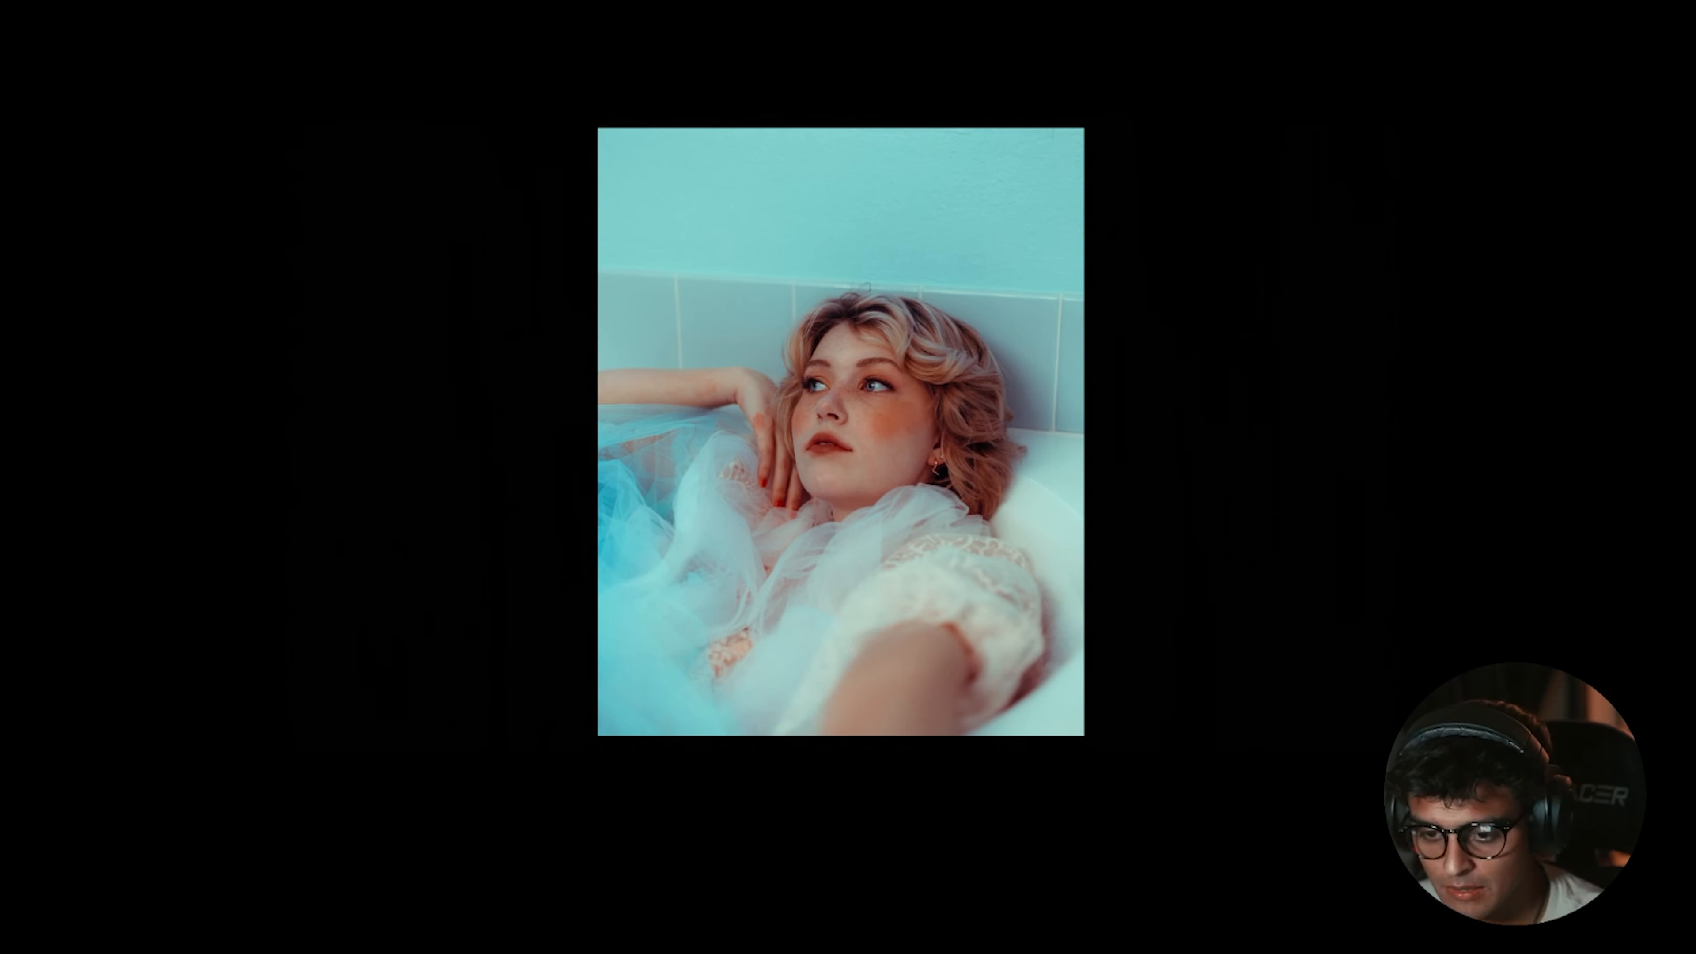
{"action": "key", "text": "l"}
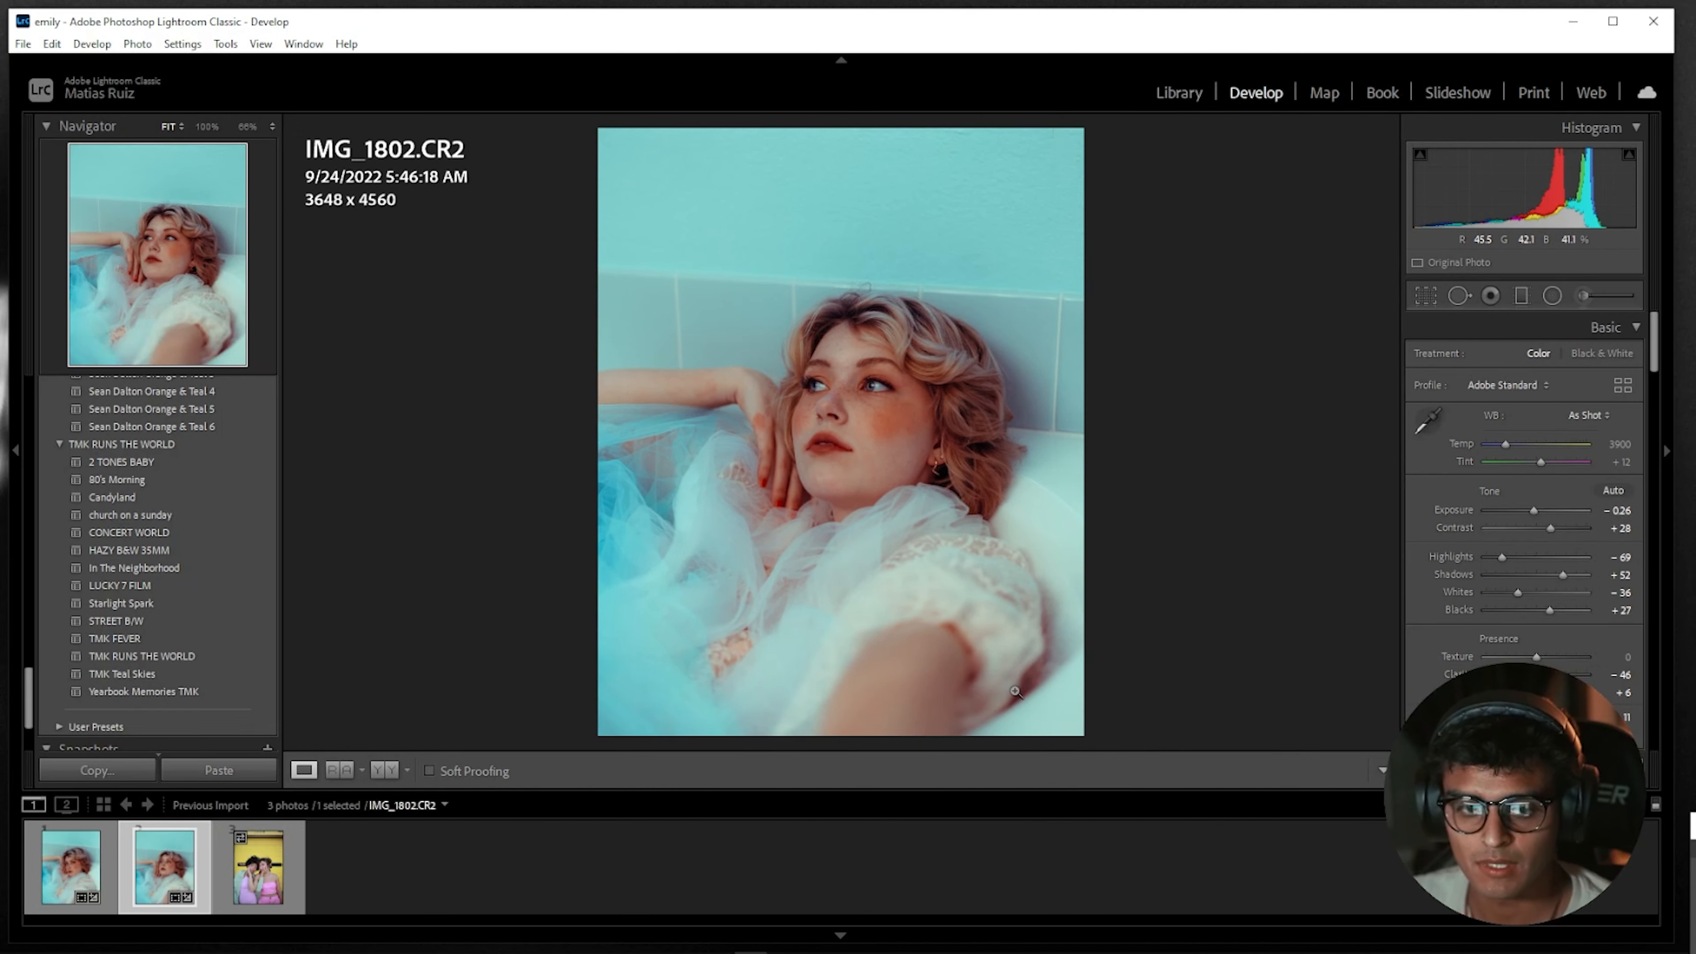